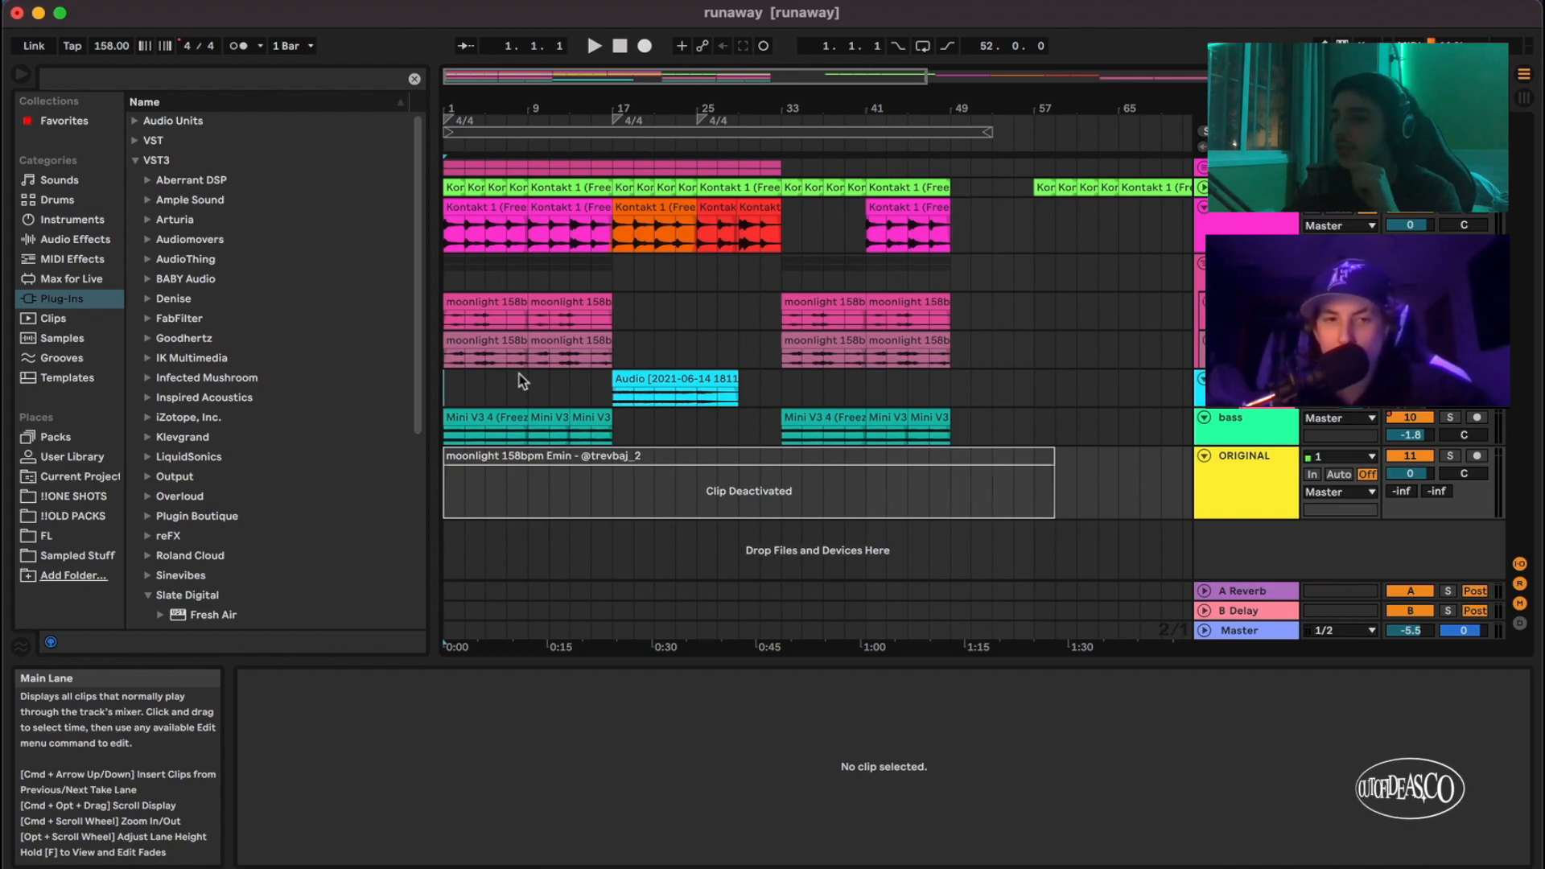
# Step: Hide the browser and turn on Follow for the arrangement
pyautogui.scroll(4, 600, 355)
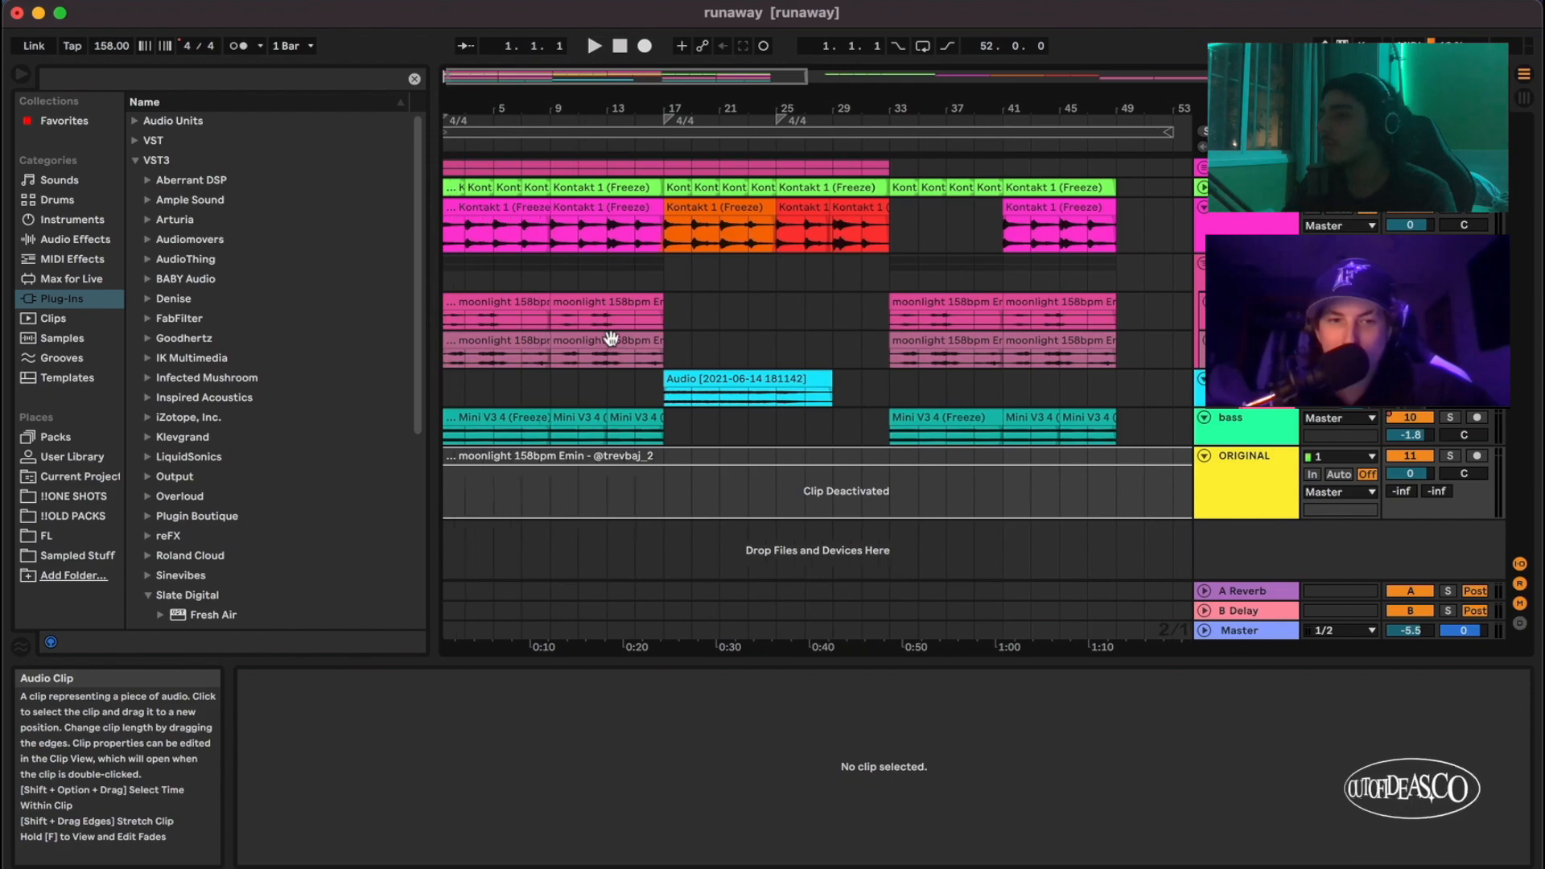
pyautogui.scroll(2, 863, 359)
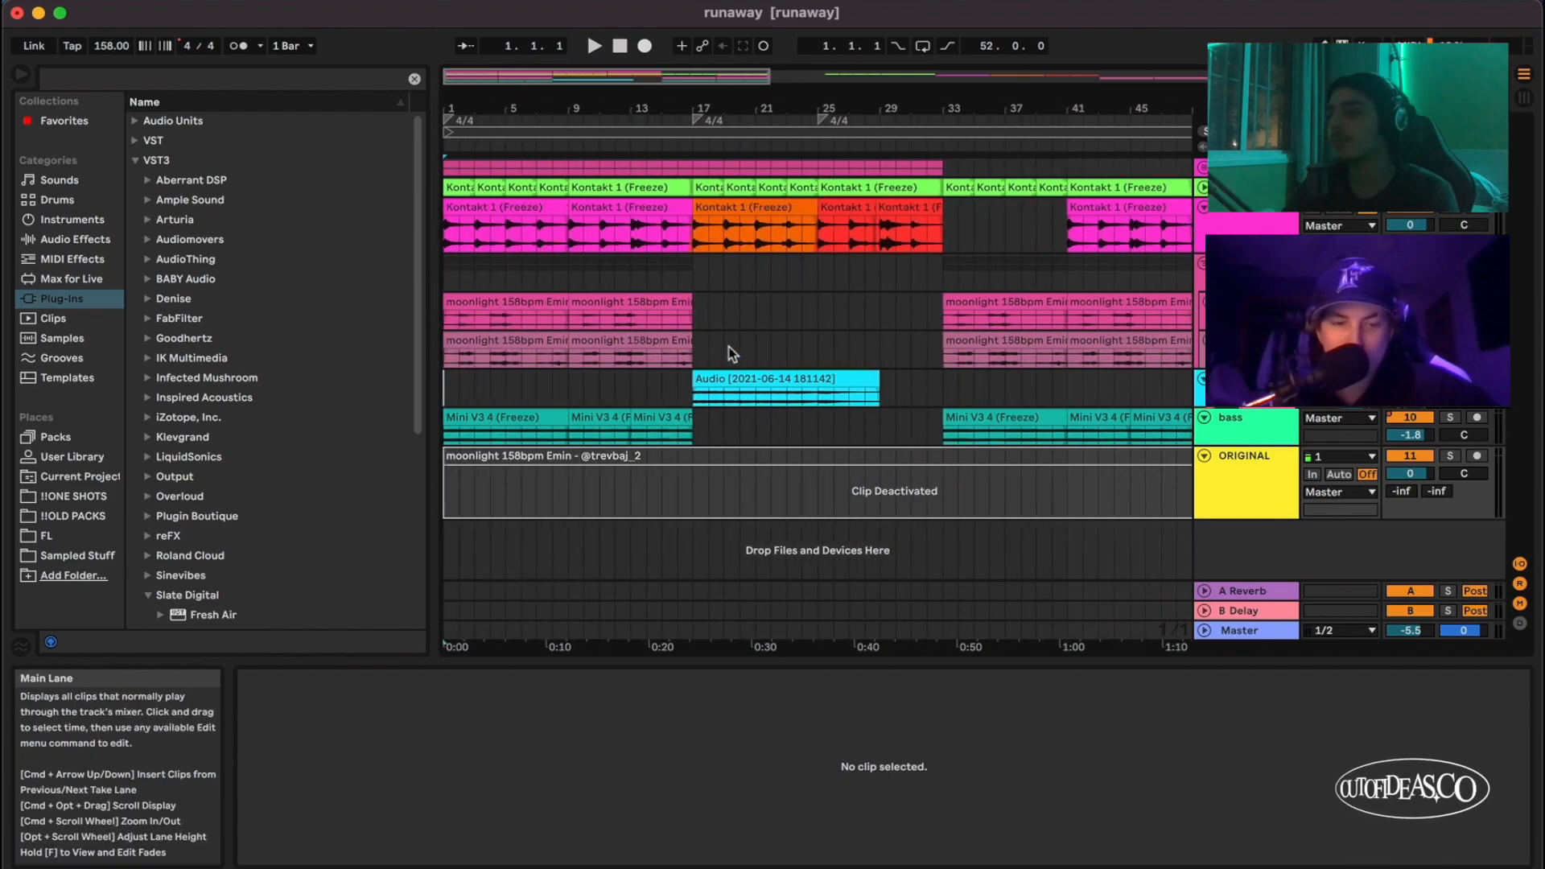
pyautogui.scroll(3, 512, 299)
pyautogui.press('super+alt+b')
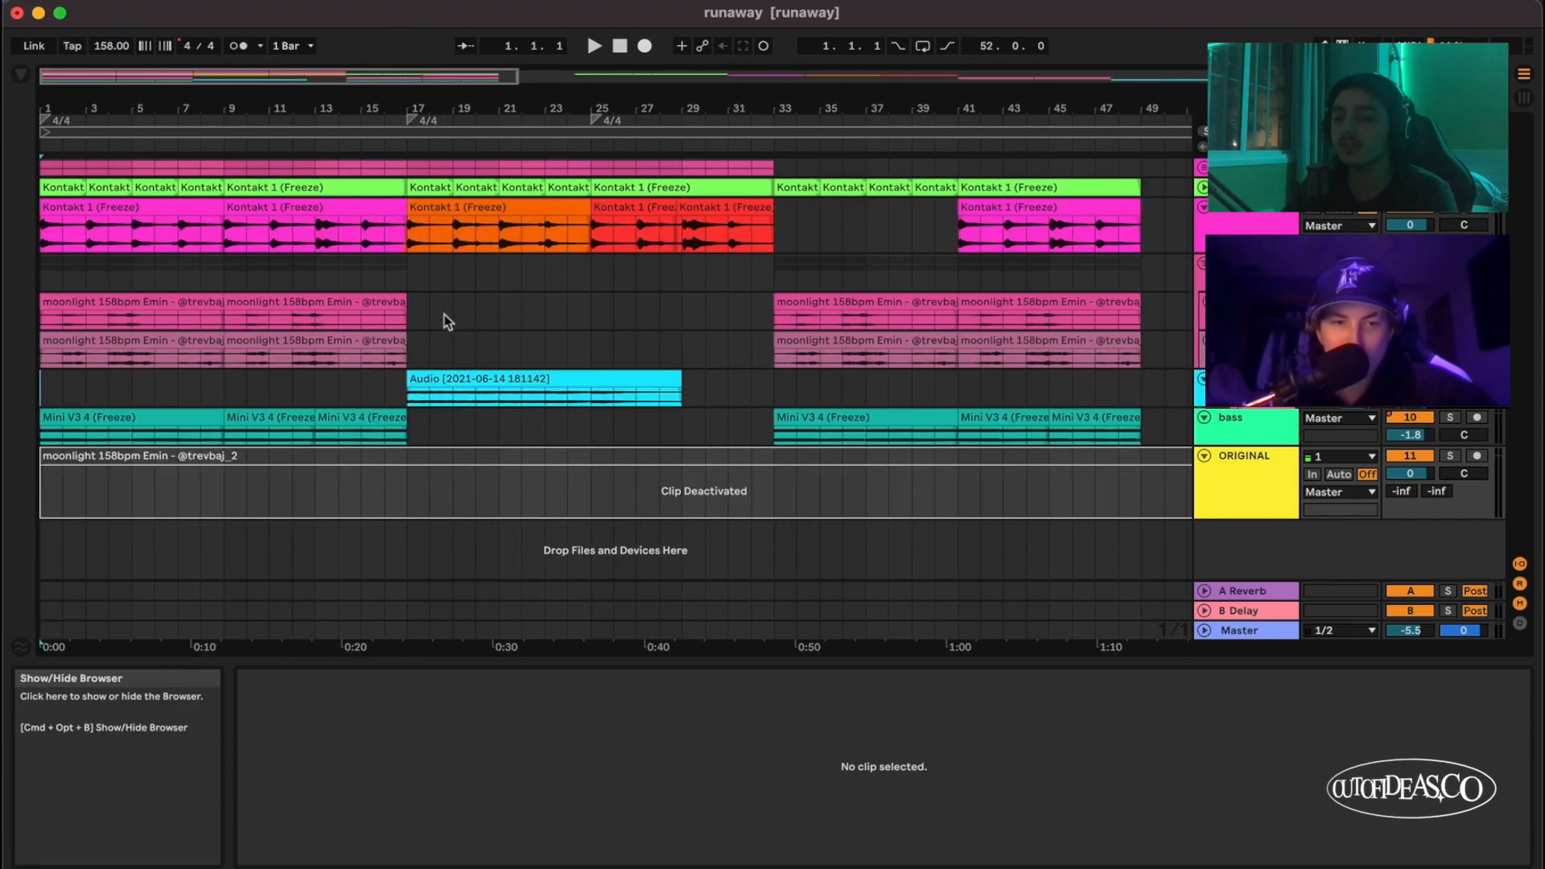
pyautogui.scroll(2, 243, 193)
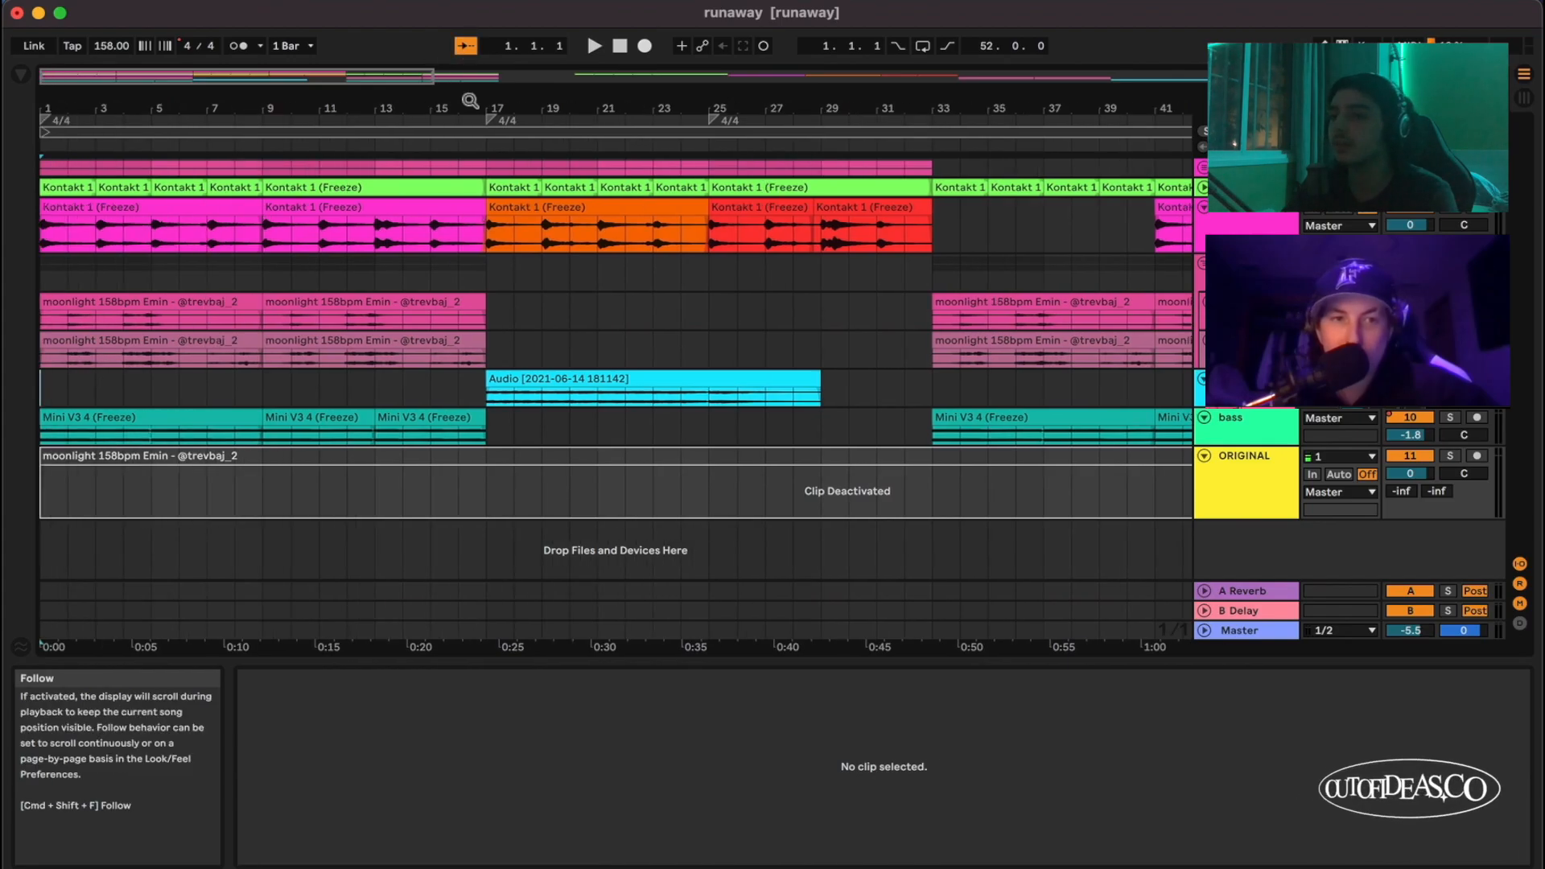
pyautogui.scroll(-3, 402, 273)
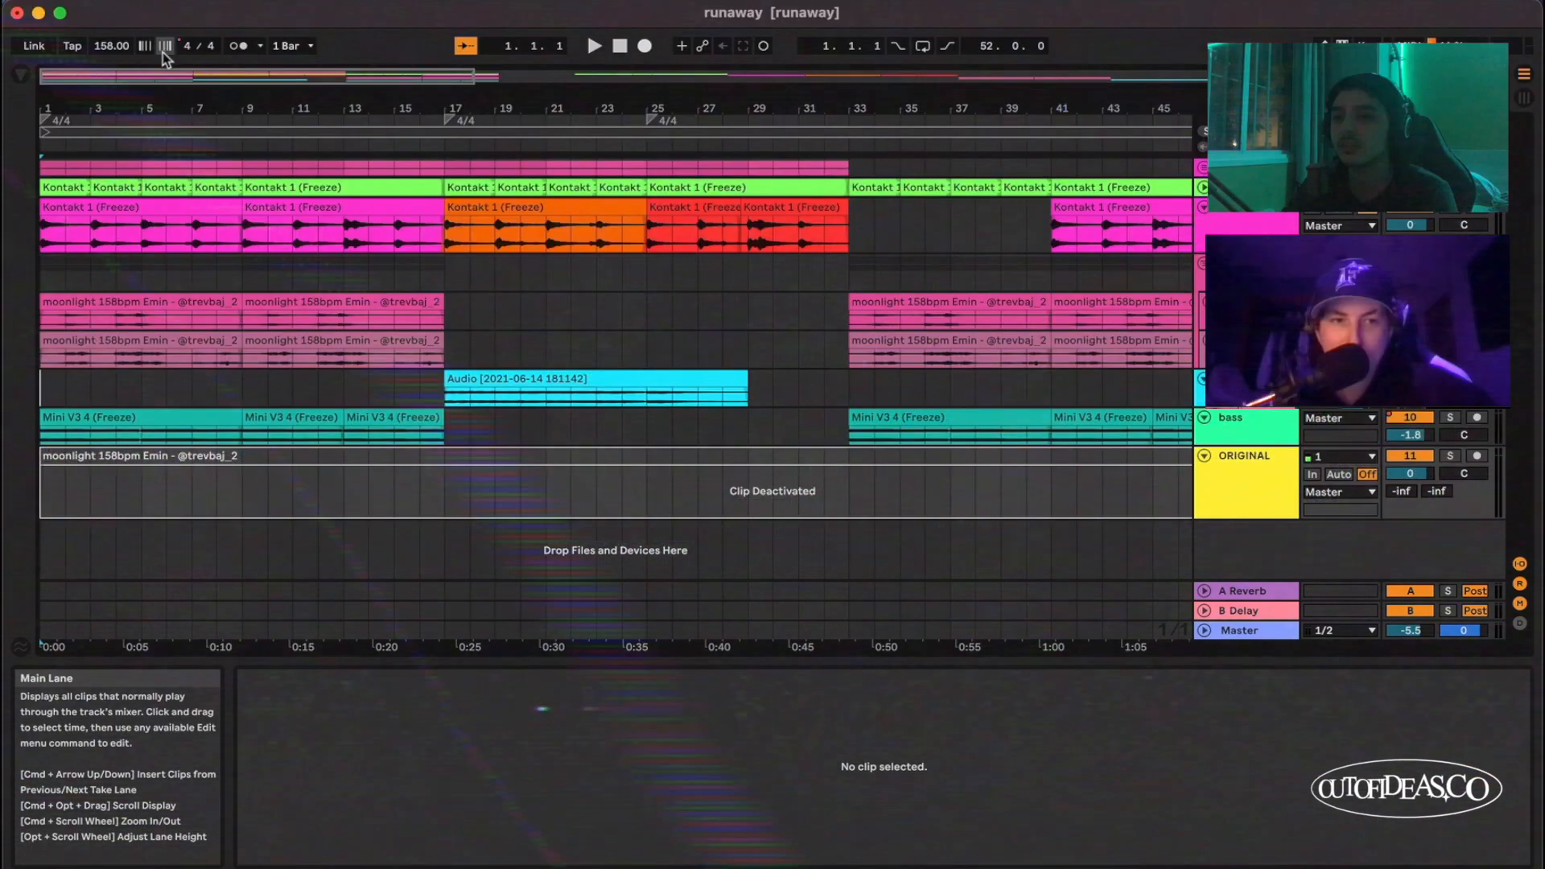
# Step: Play the arrangement from bar 1 through the end of the bar 49 section, with the ORIGINAL track folded
pyautogui.press('space')
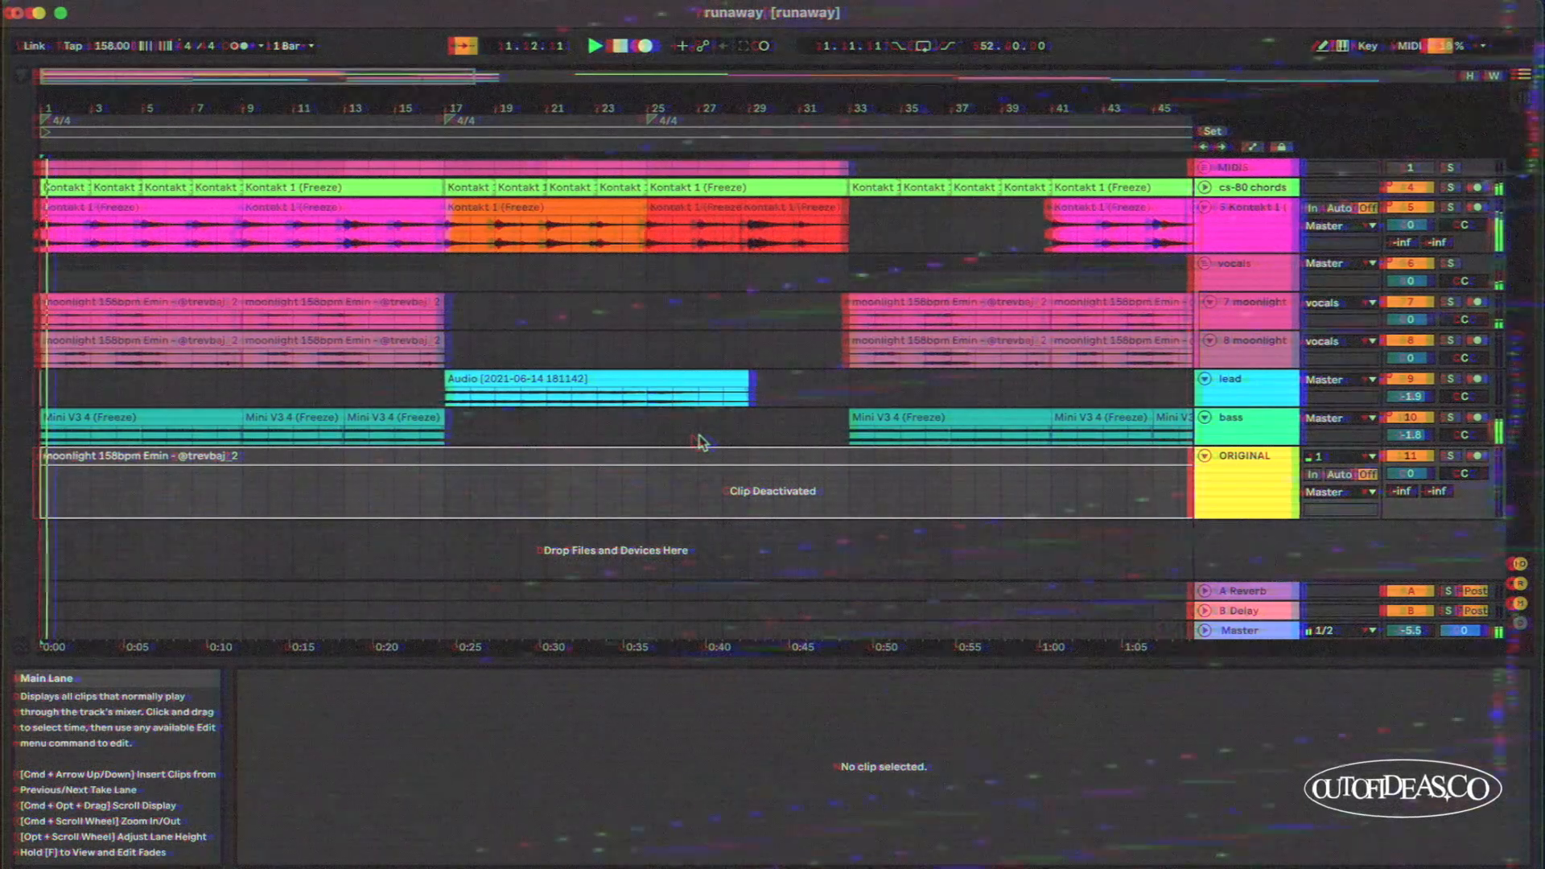
pyautogui.scroll(2, 487, 410)
pyautogui.scroll(2, 483, 405)
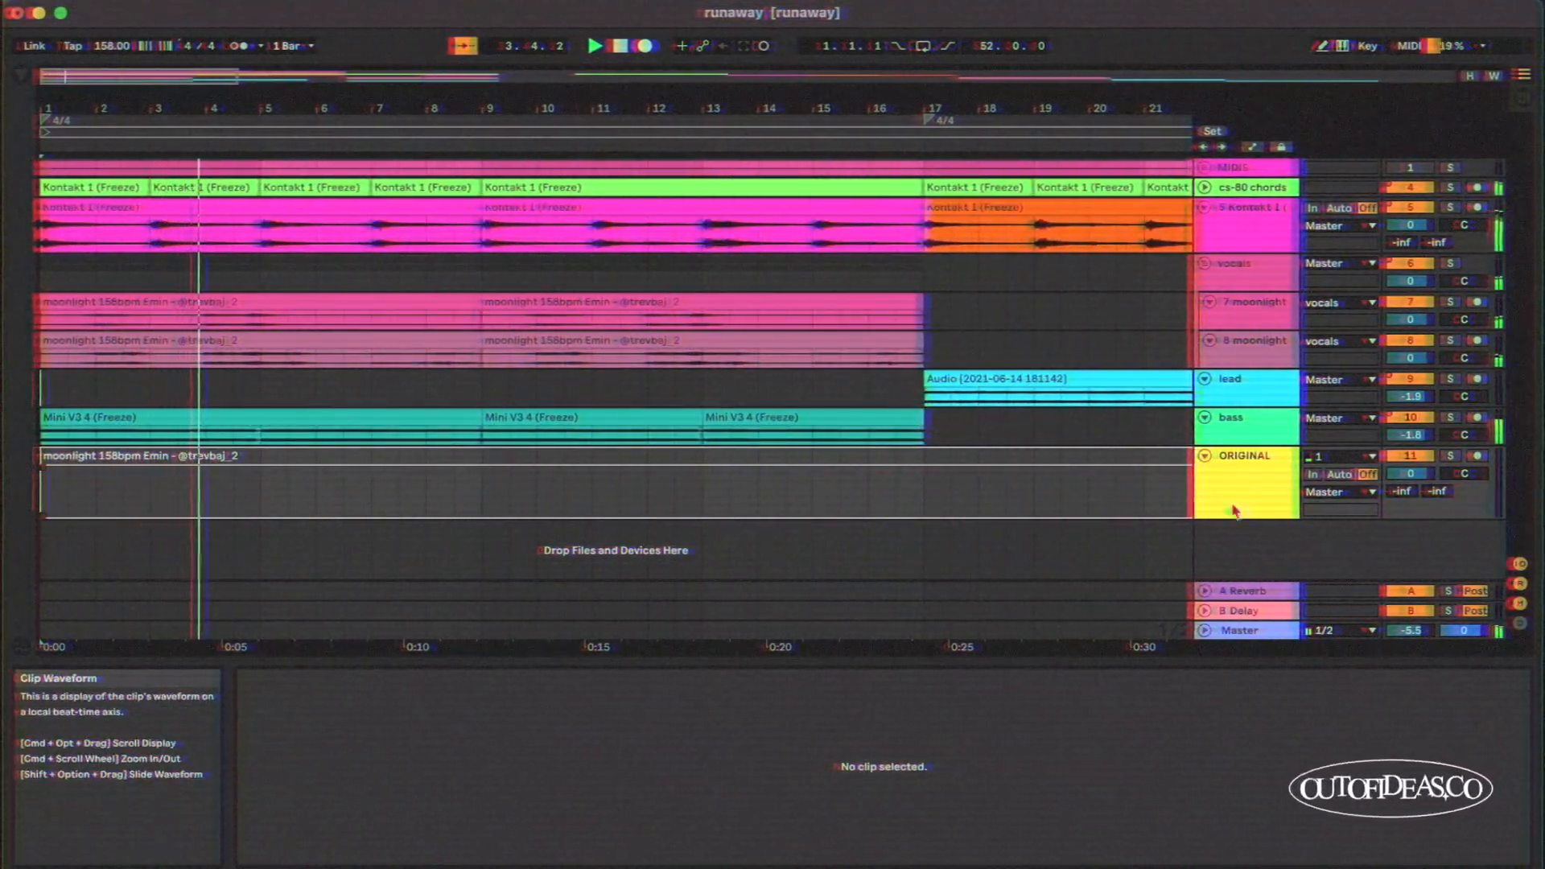
pyautogui.click(1204, 456)
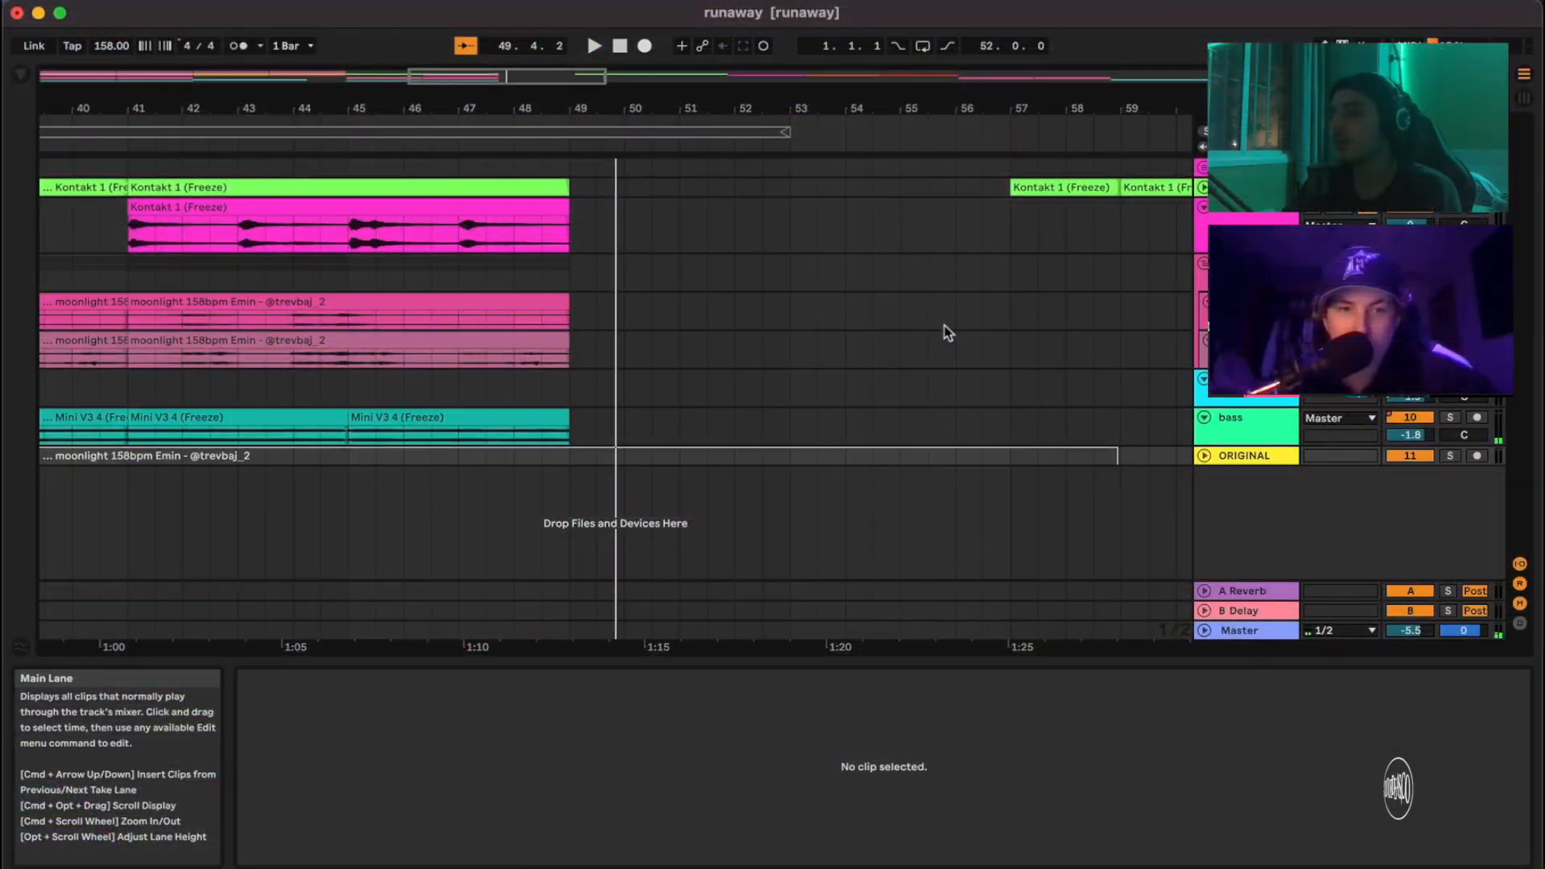
pyautogui.scroll(-6, 945, 326)
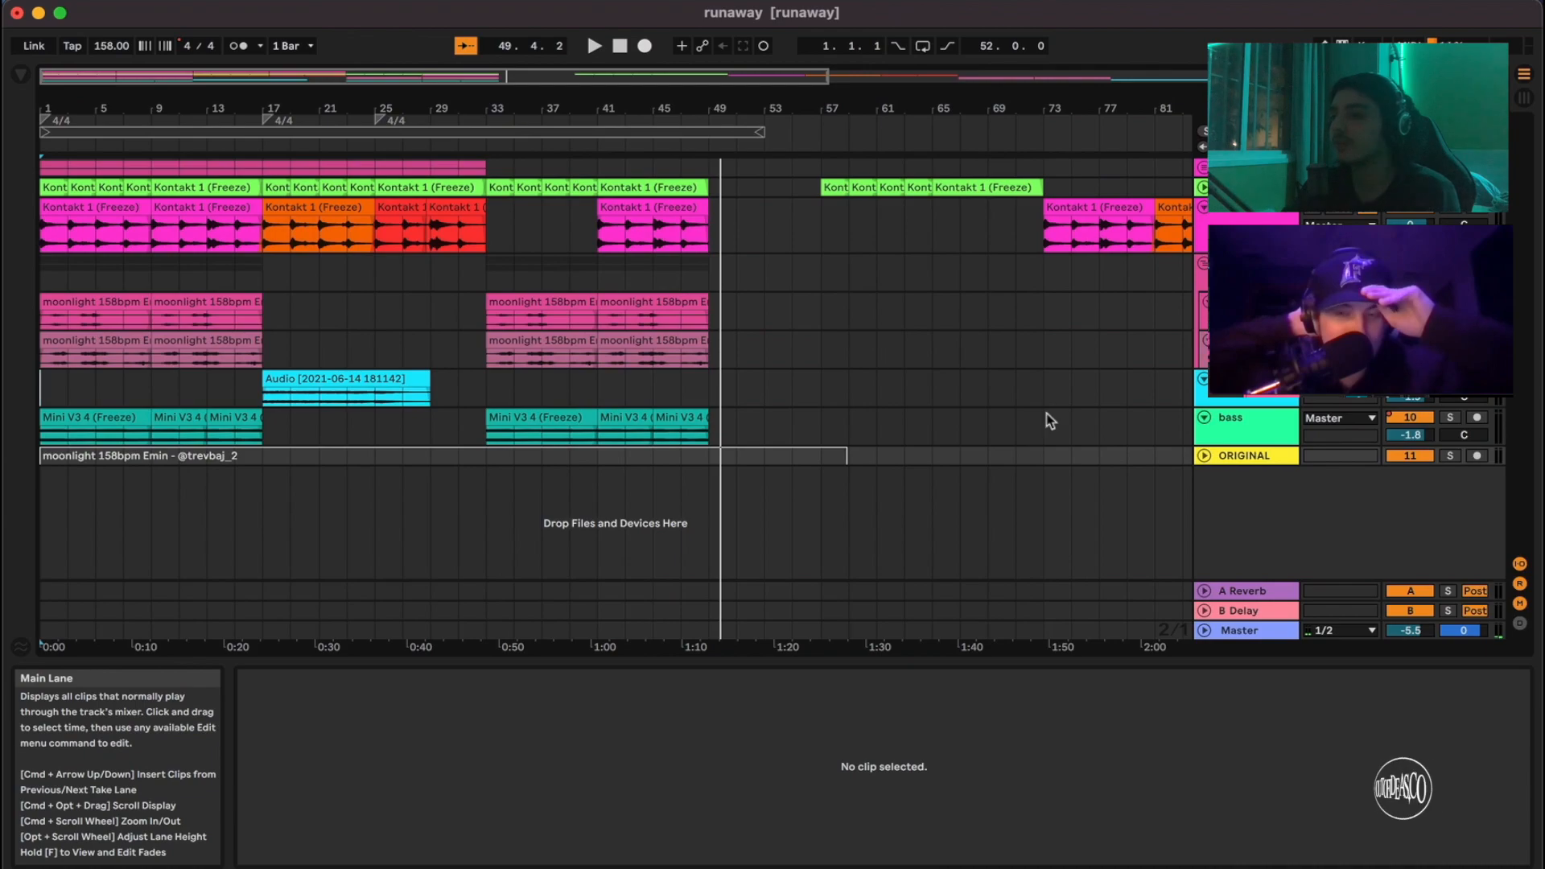
# Step: Unfold the ORIGINAL track and activate its deactivated moonlight 158bpm clip
pyautogui.click(1204, 456)
pyautogui.scroll(4, 837, 502)
pyautogui.hscroll(-4, 827, 479)
pyautogui.click(845, 453)
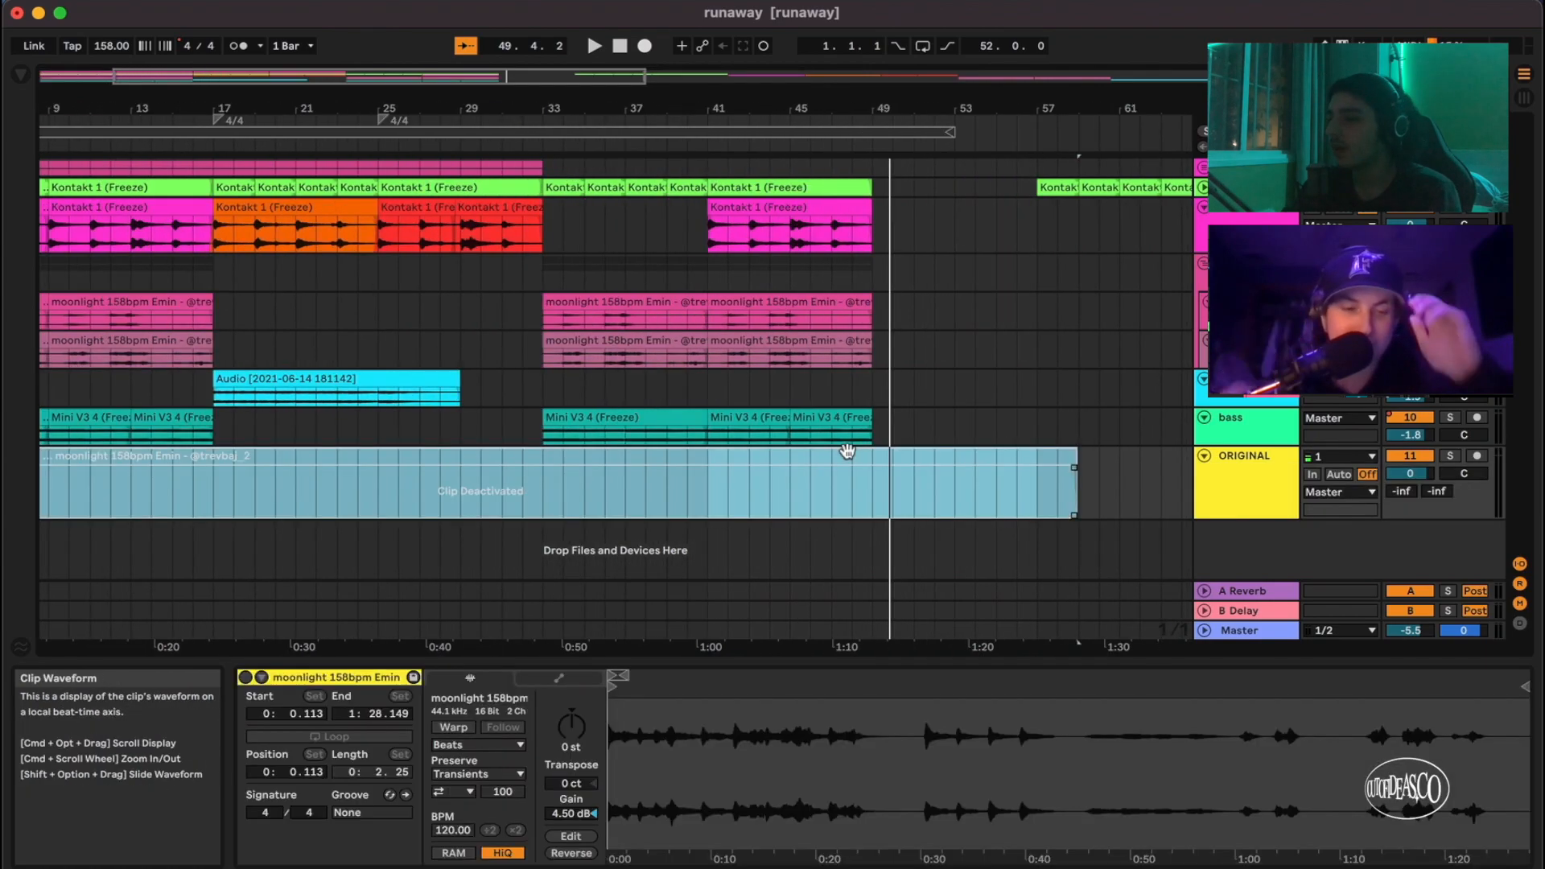
pyautogui.press('0')
pyautogui.scroll(4, 744, 456)
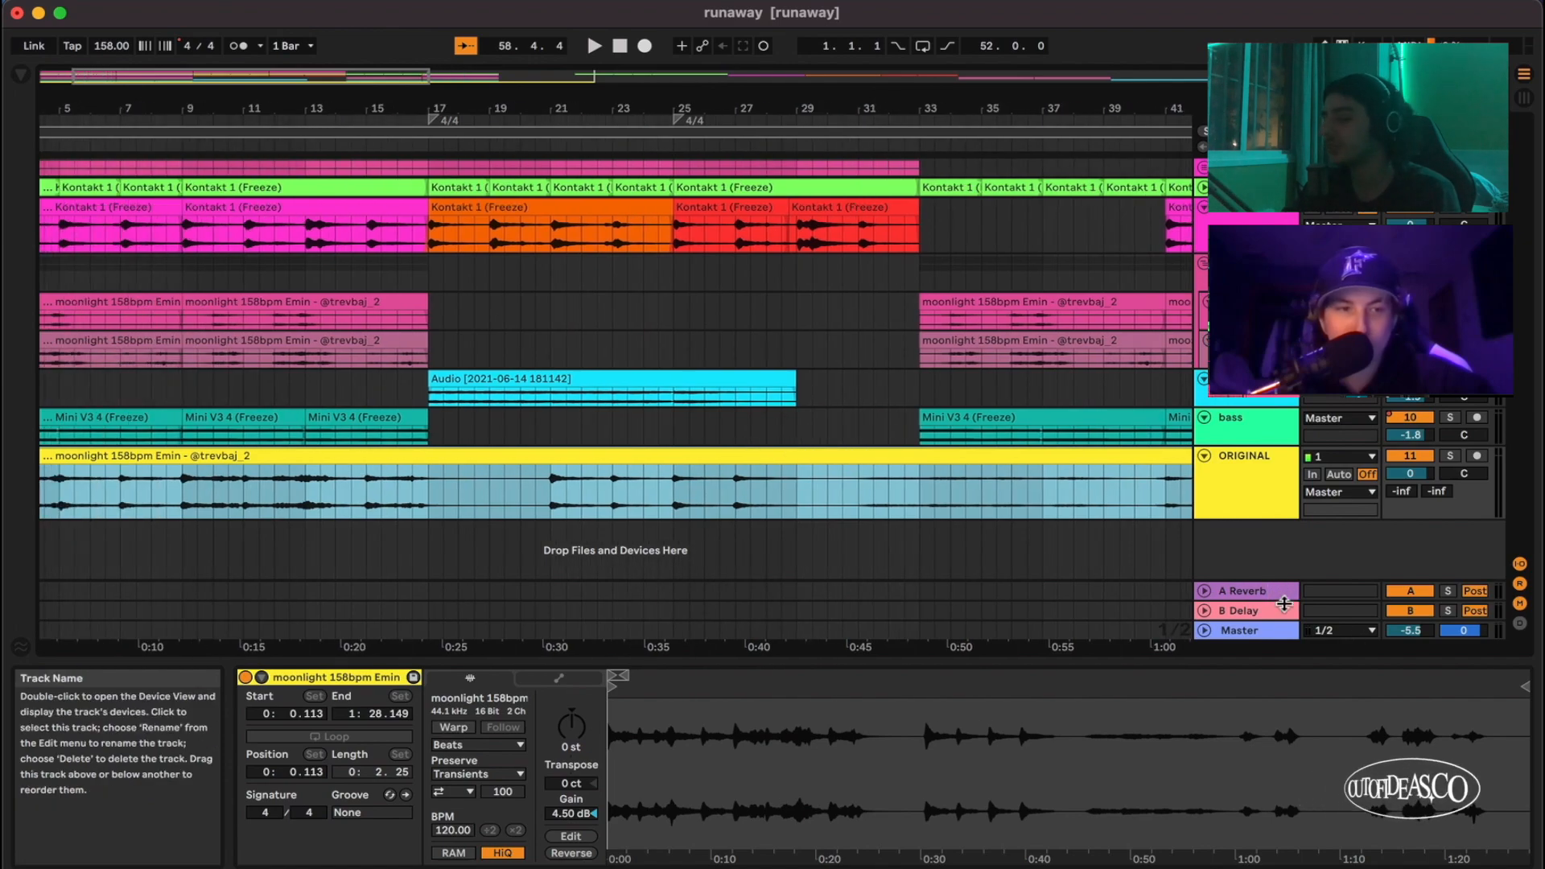
# Step: Return the playhead to the start of the arrangement and turn off Follow
pyautogui.scroll(2, 557, 473)
pyautogui.hscroll(-2, 558, 475)
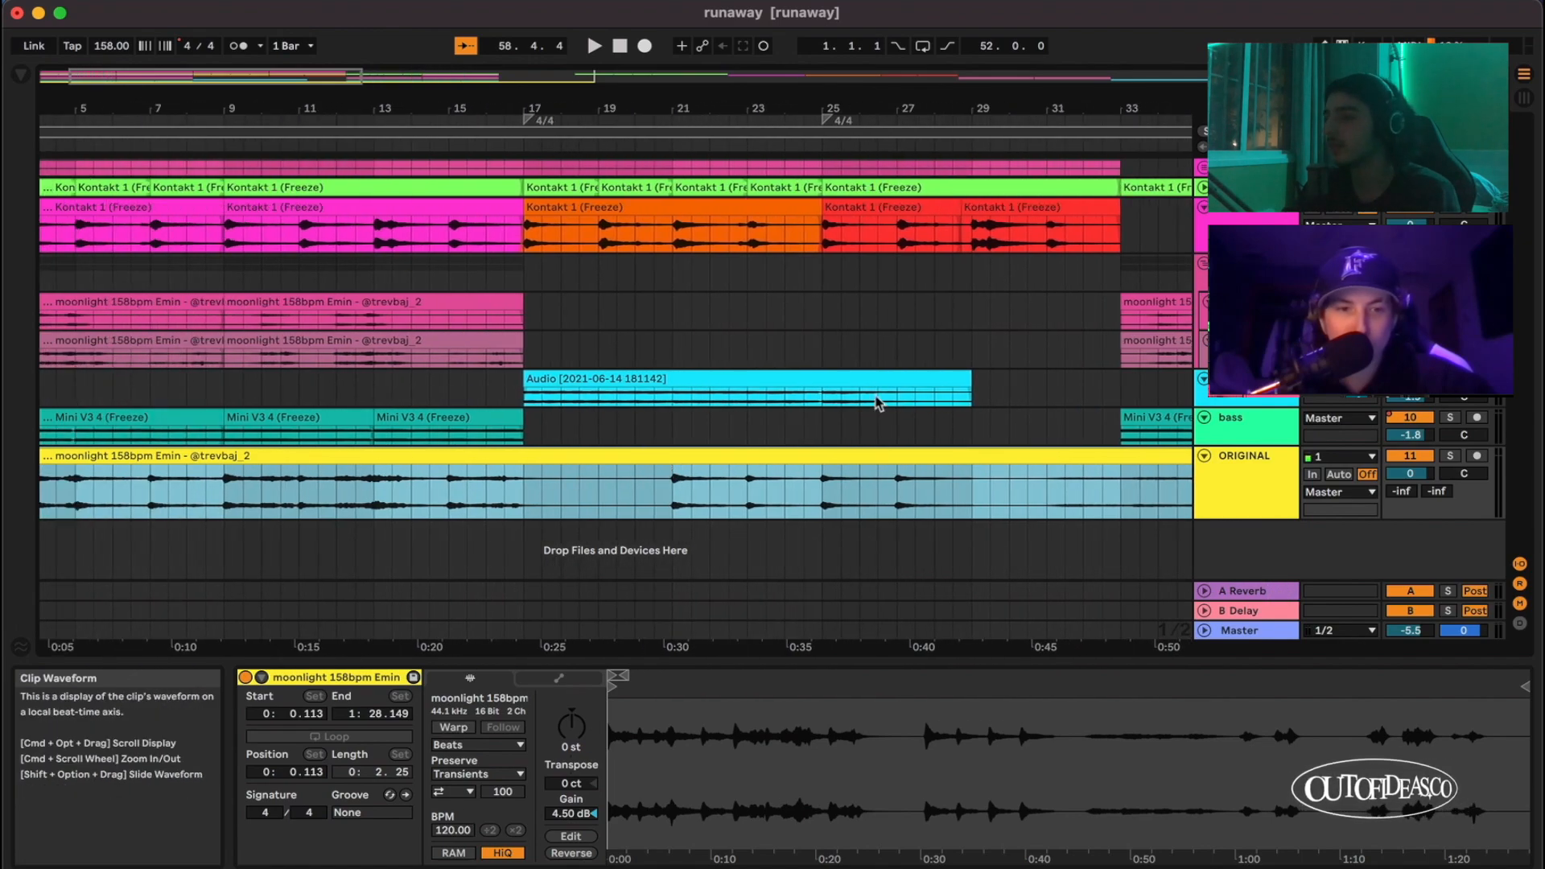
pyautogui.click(620, 46)
pyautogui.scroll(2, 472, 437)
pyautogui.hscroll(-2, 472, 411)
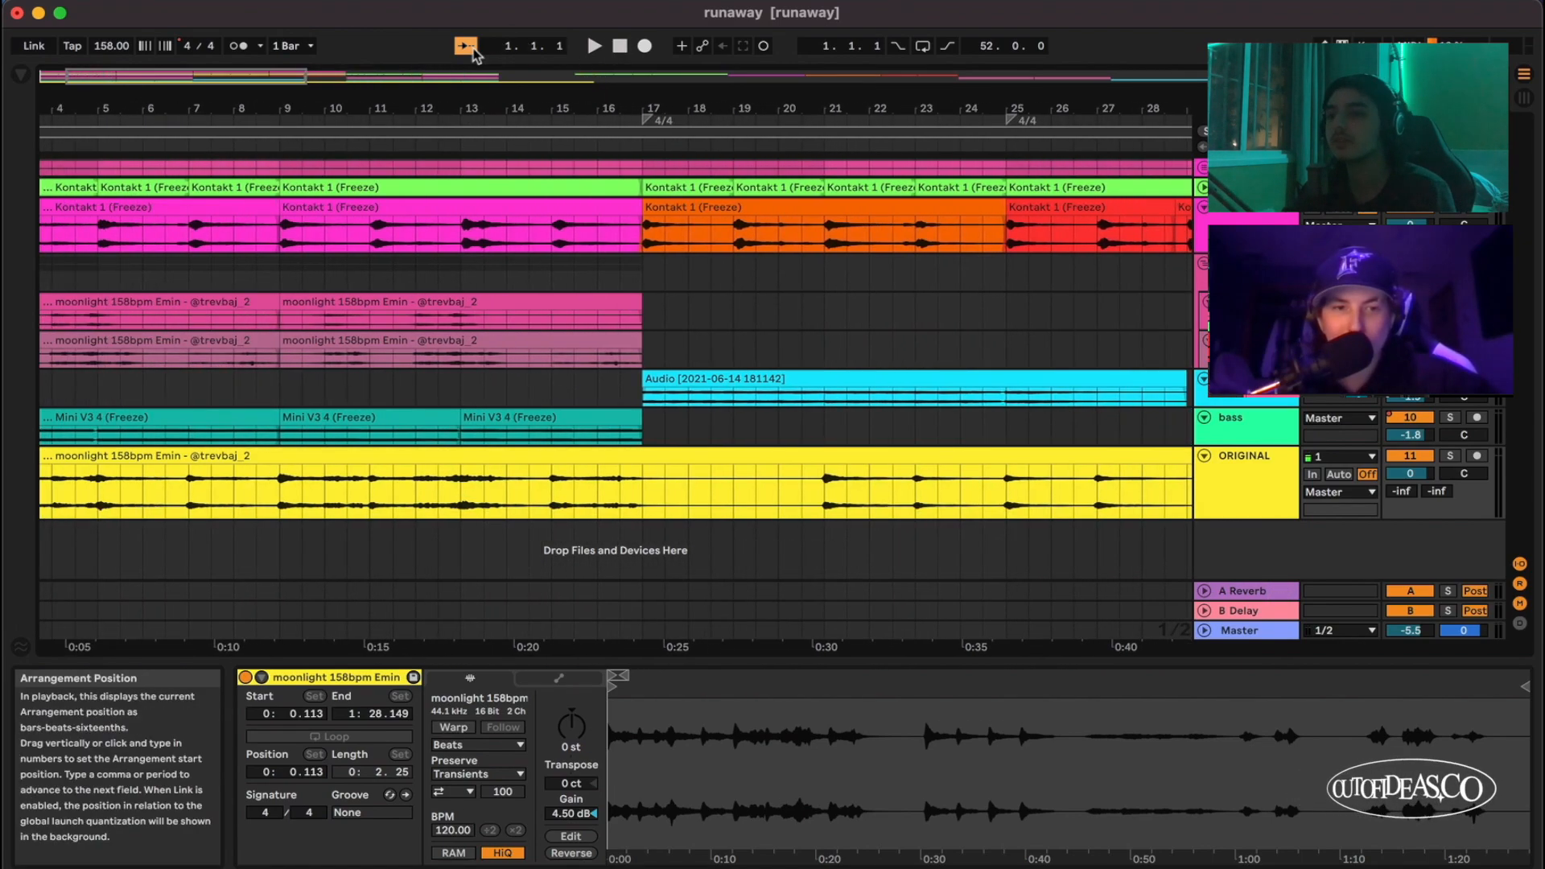
pyautogui.scroll(3, 653, 406)
pyautogui.scroll(-3, 657, 406)
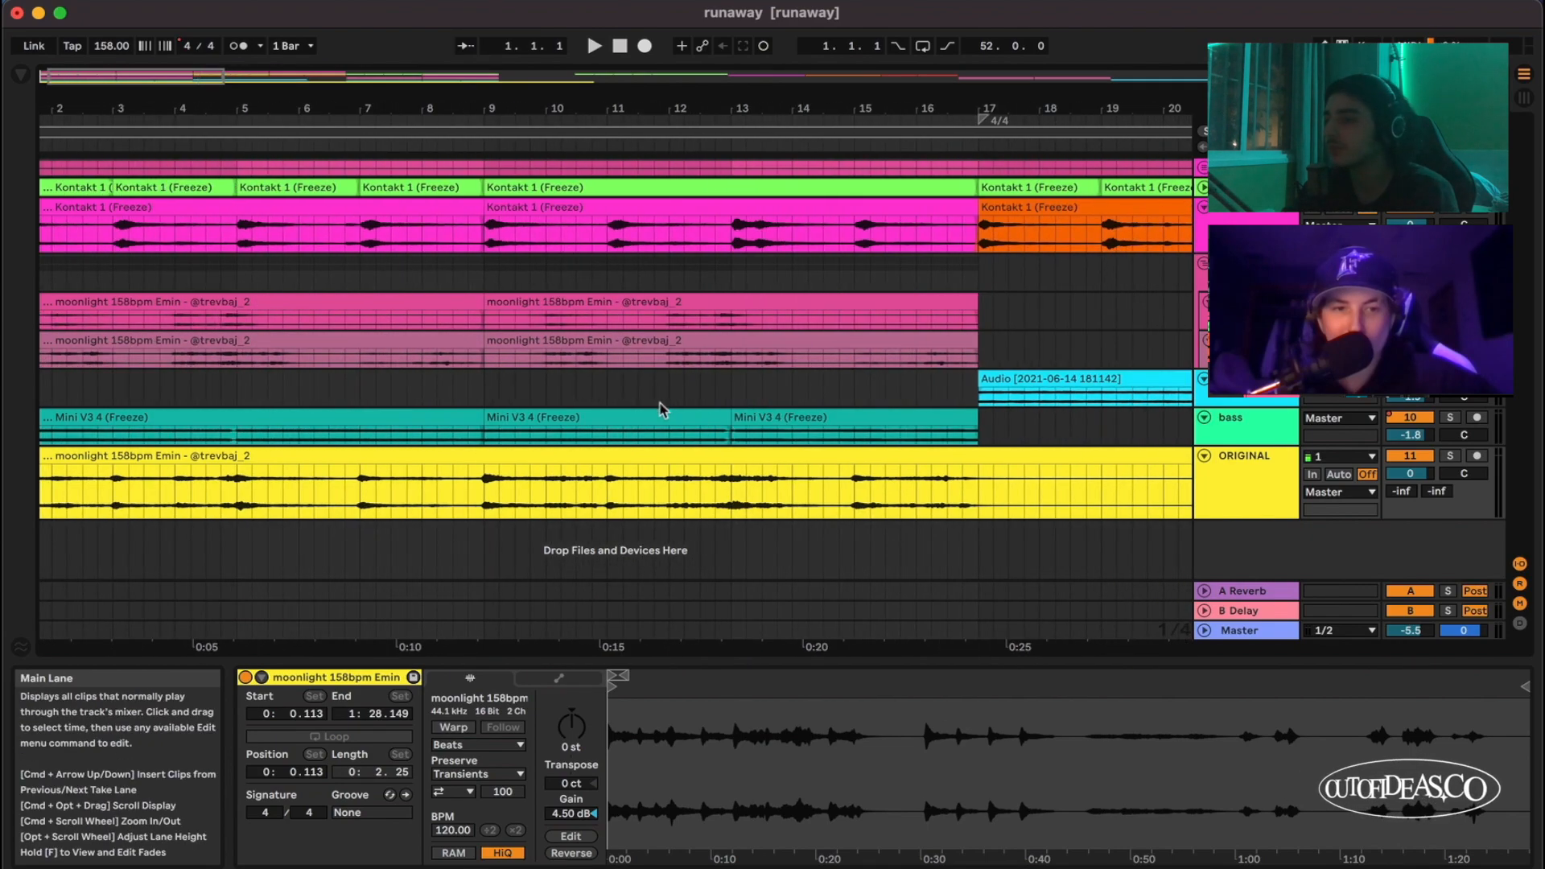
# Step: Increase the height of the ORIGINAL track to enlarge its waveform and solo the track
pyautogui.click(1245, 499)
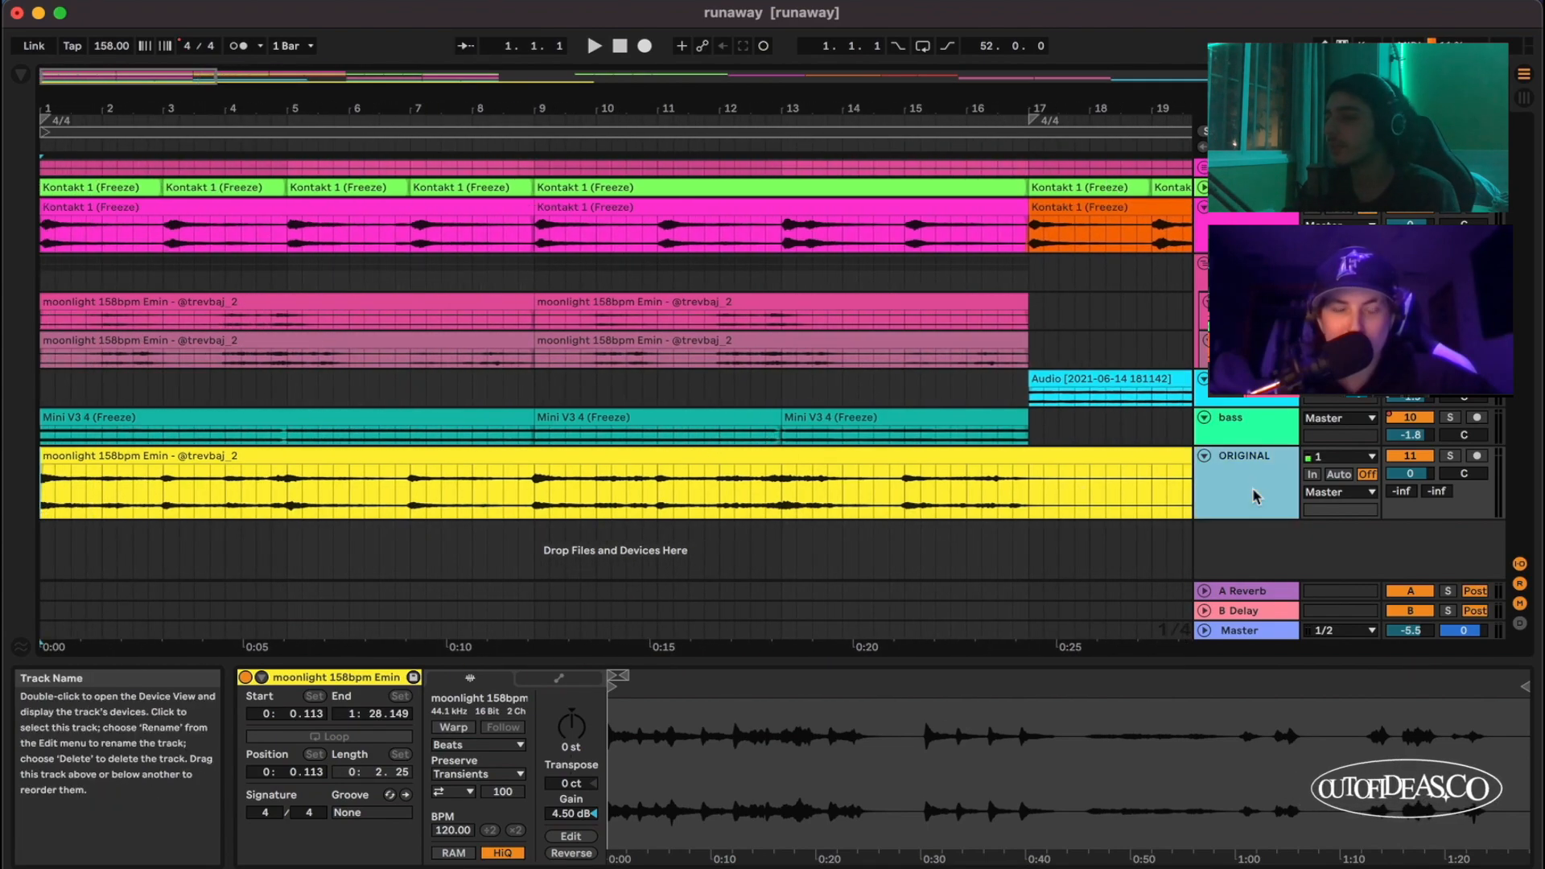
pyautogui.moveTo(1244, 520); pyautogui.dragTo(1241, 593)
pyautogui.scroll(-3, 968, 493)
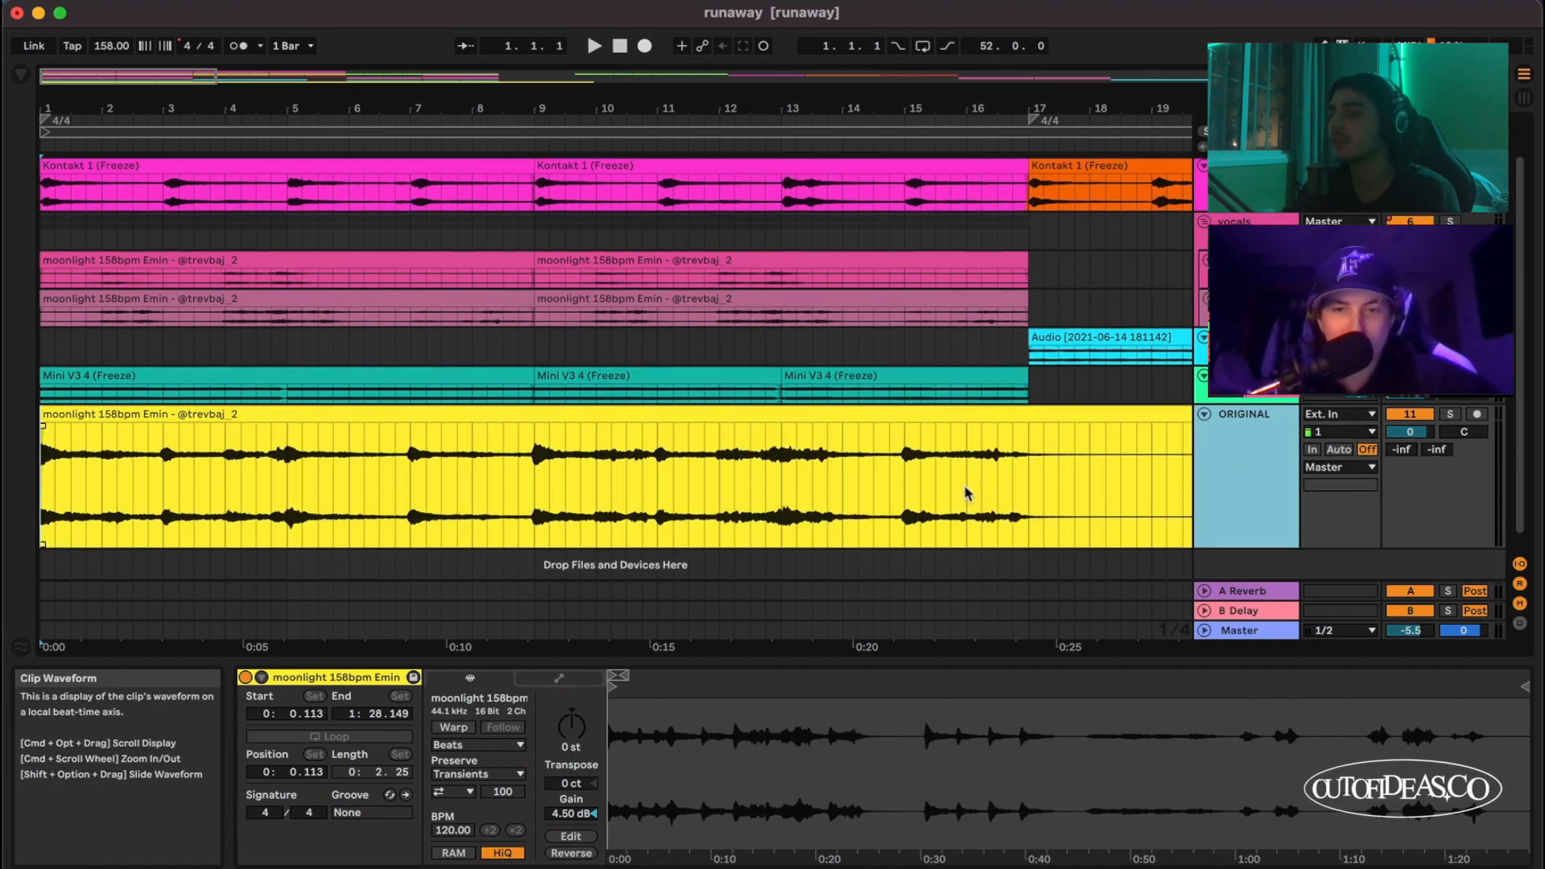
pyautogui.scroll(2, 731, 427)
pyautogui.hscroll(-4, 730, 419)
pyautogui.press('s')
pyautogui.hscroll(-2, 430, 439)
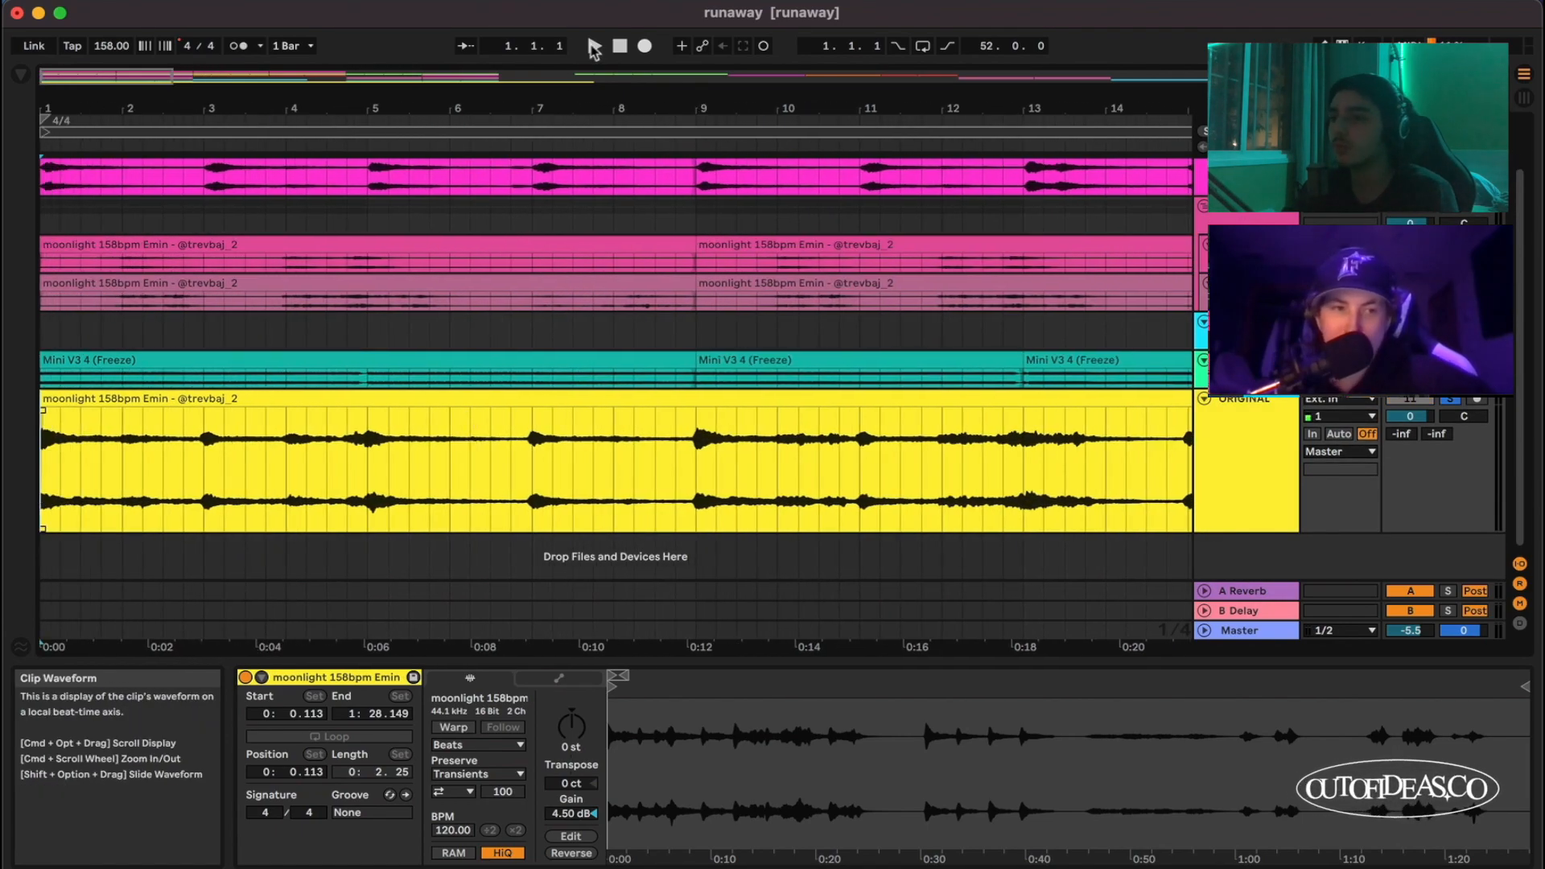
# Step: Play the soloed ORIGINAL track from the start and stop playback just after bar 17
pyautogui.scroll(2, 272, 417)
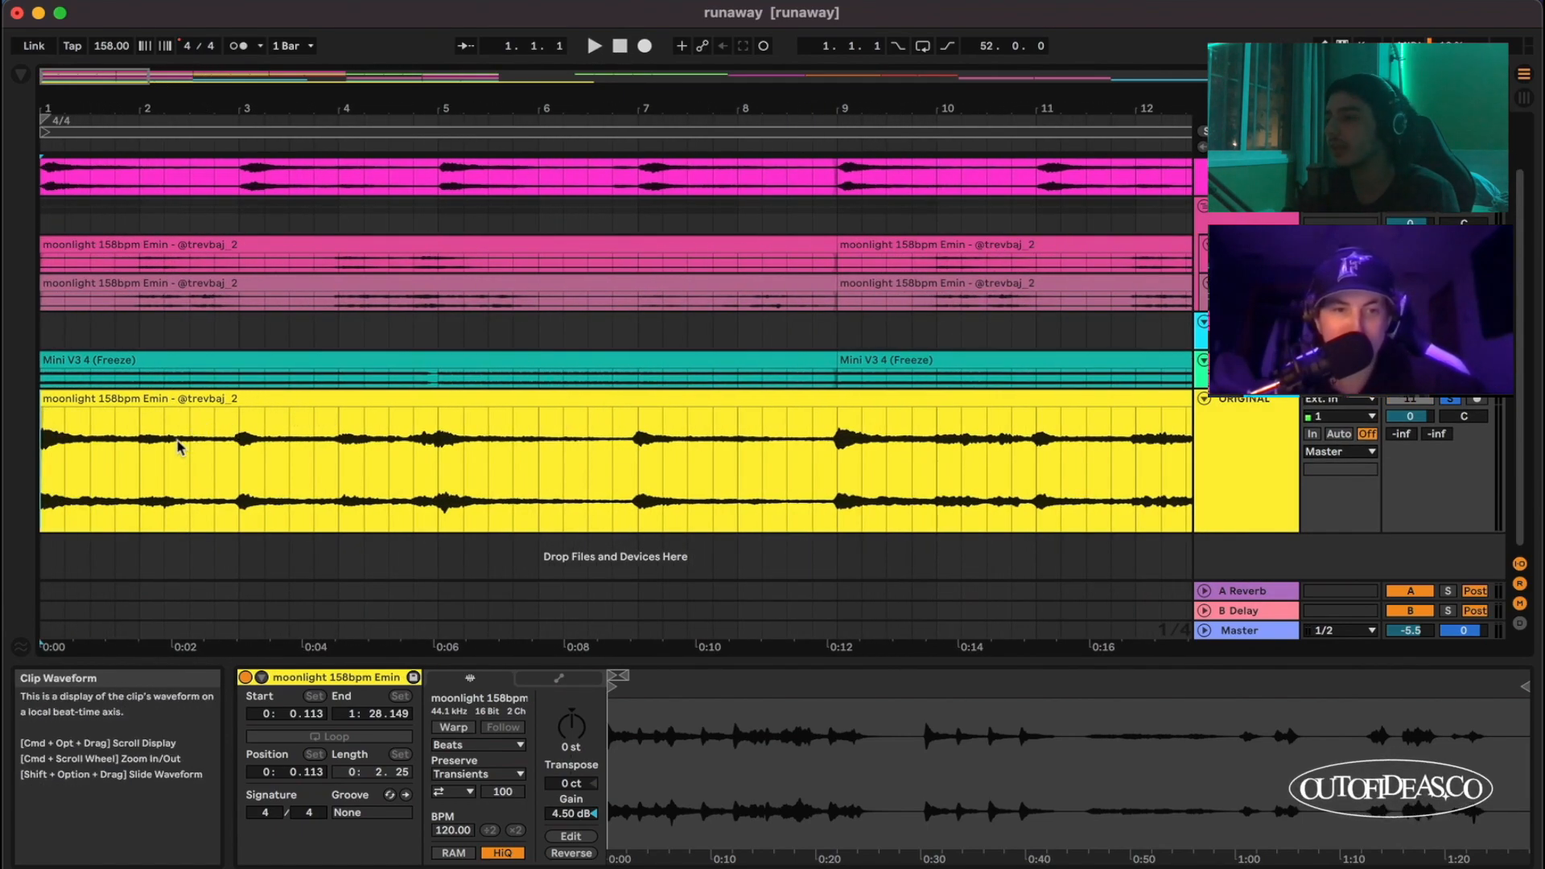
pyautogui.scroll(-3, 269, 439)
pyautogui.press('space')
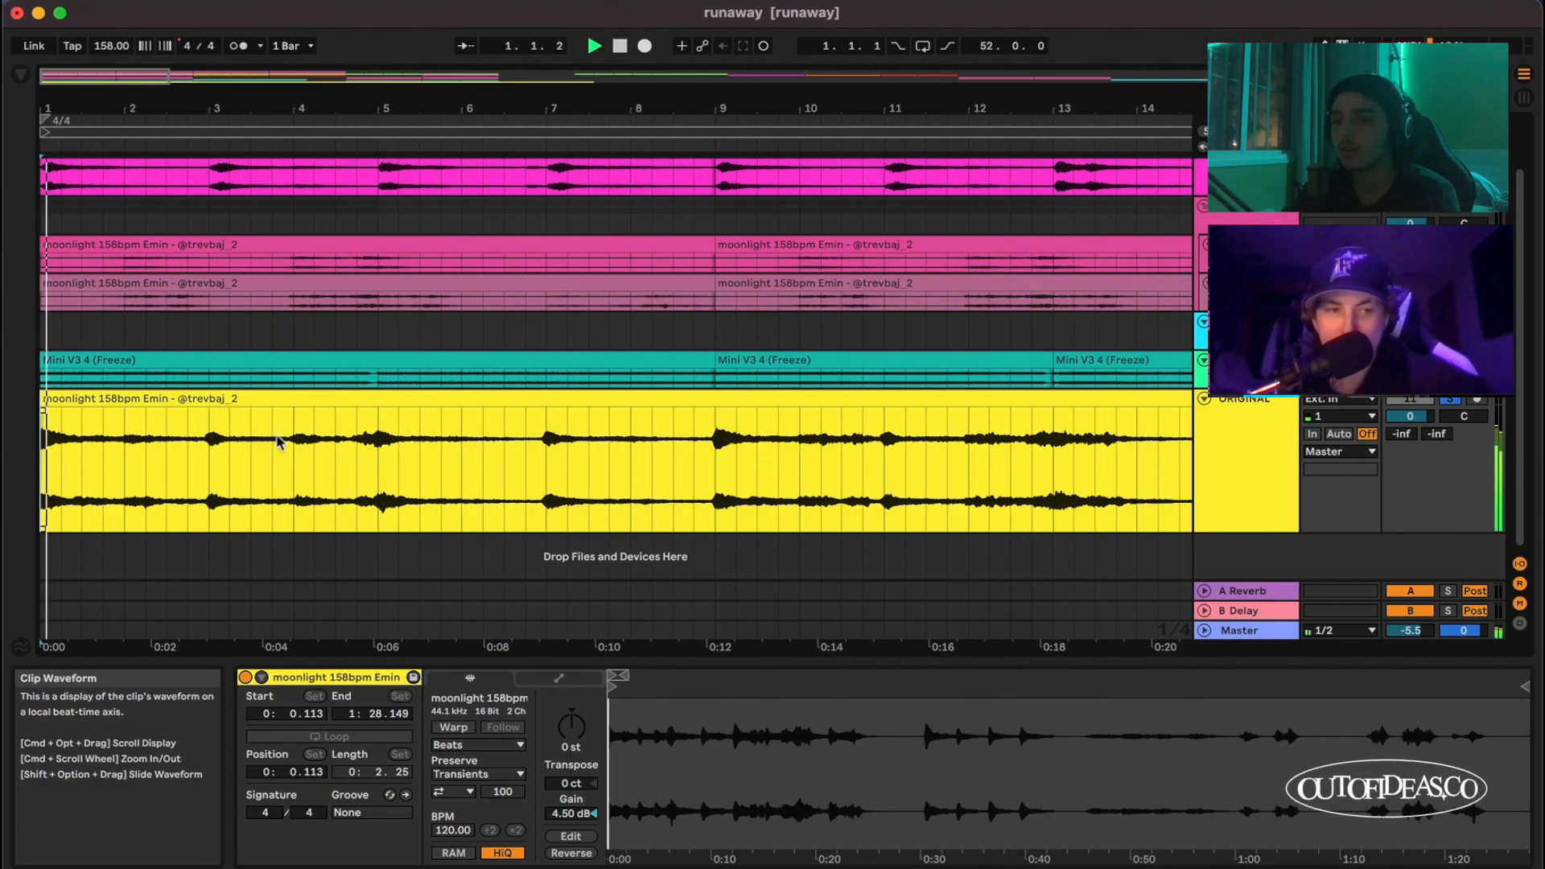
pyautogui.scroll(-4, 289, 451)
pyautogui.scroll(4, 304, 460)
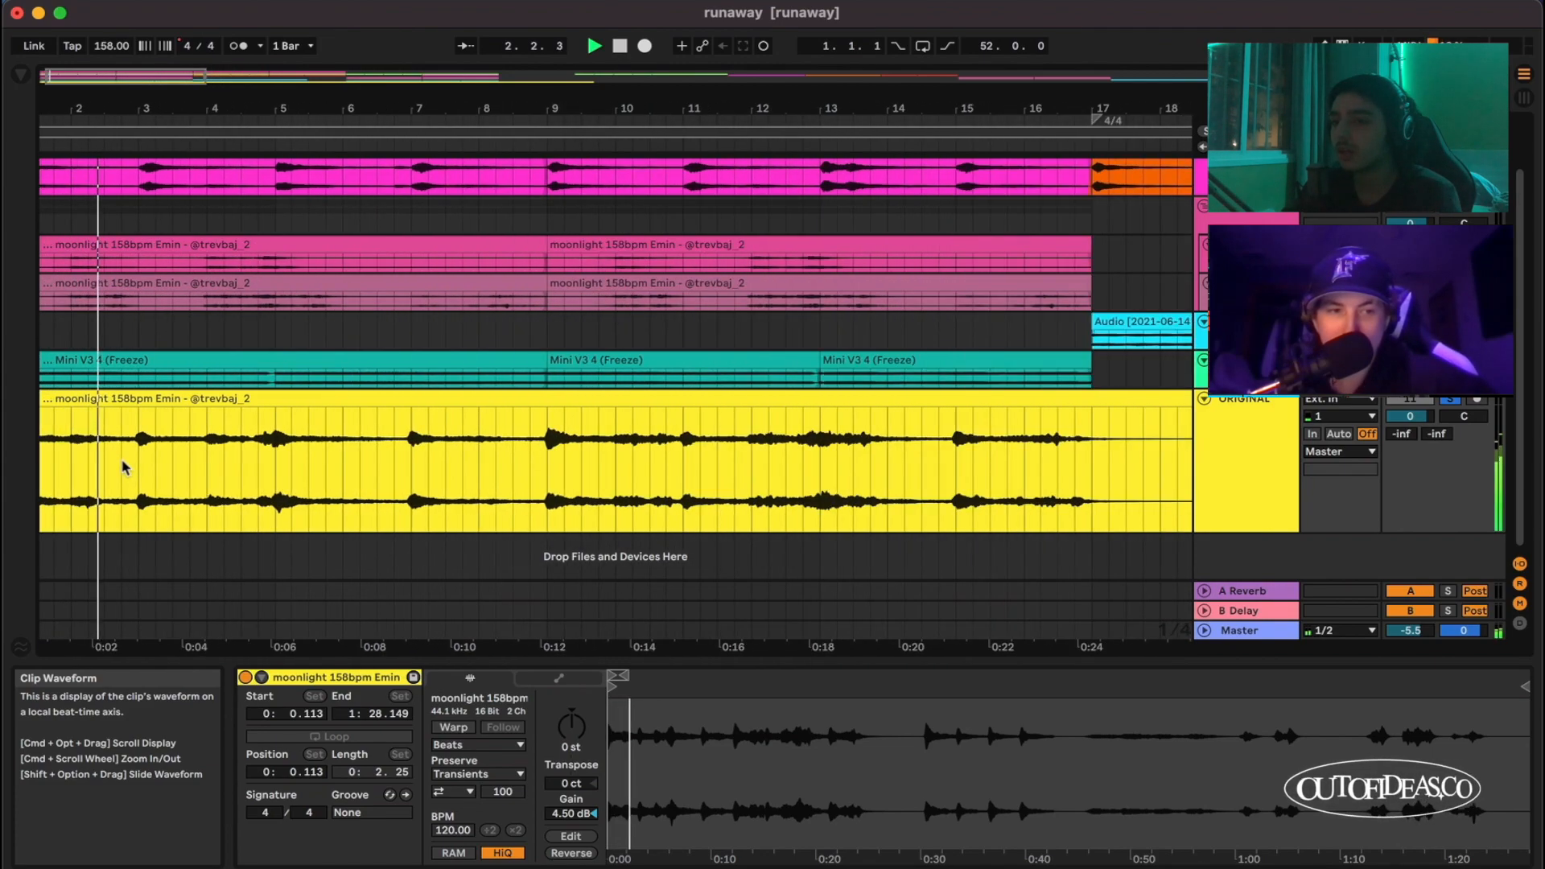
pyautogui.click(466, 46)
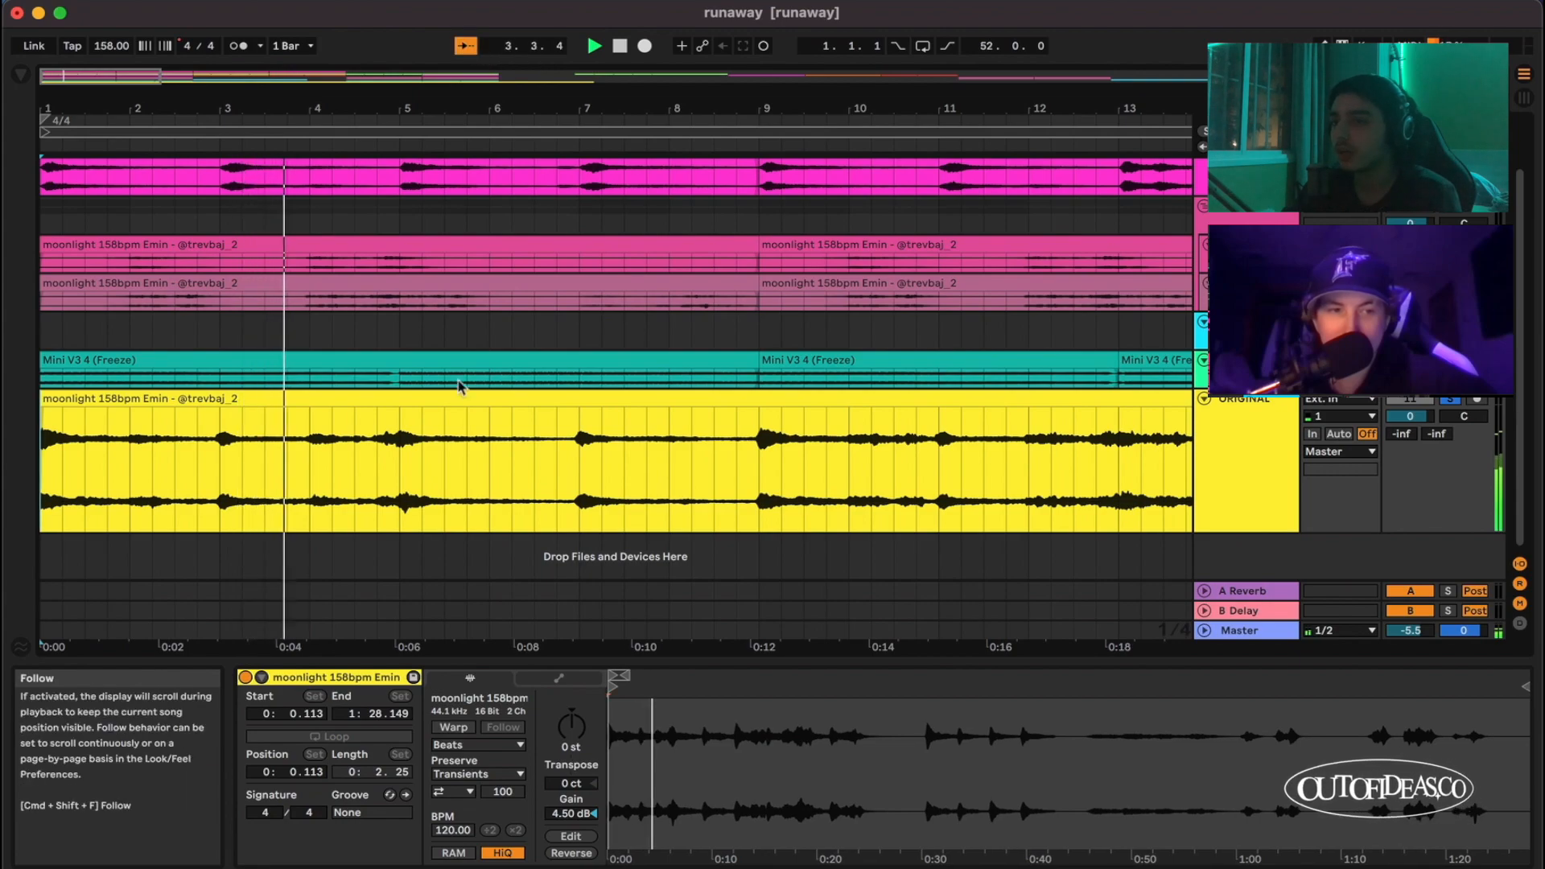
pyautogui.click(467, 46)
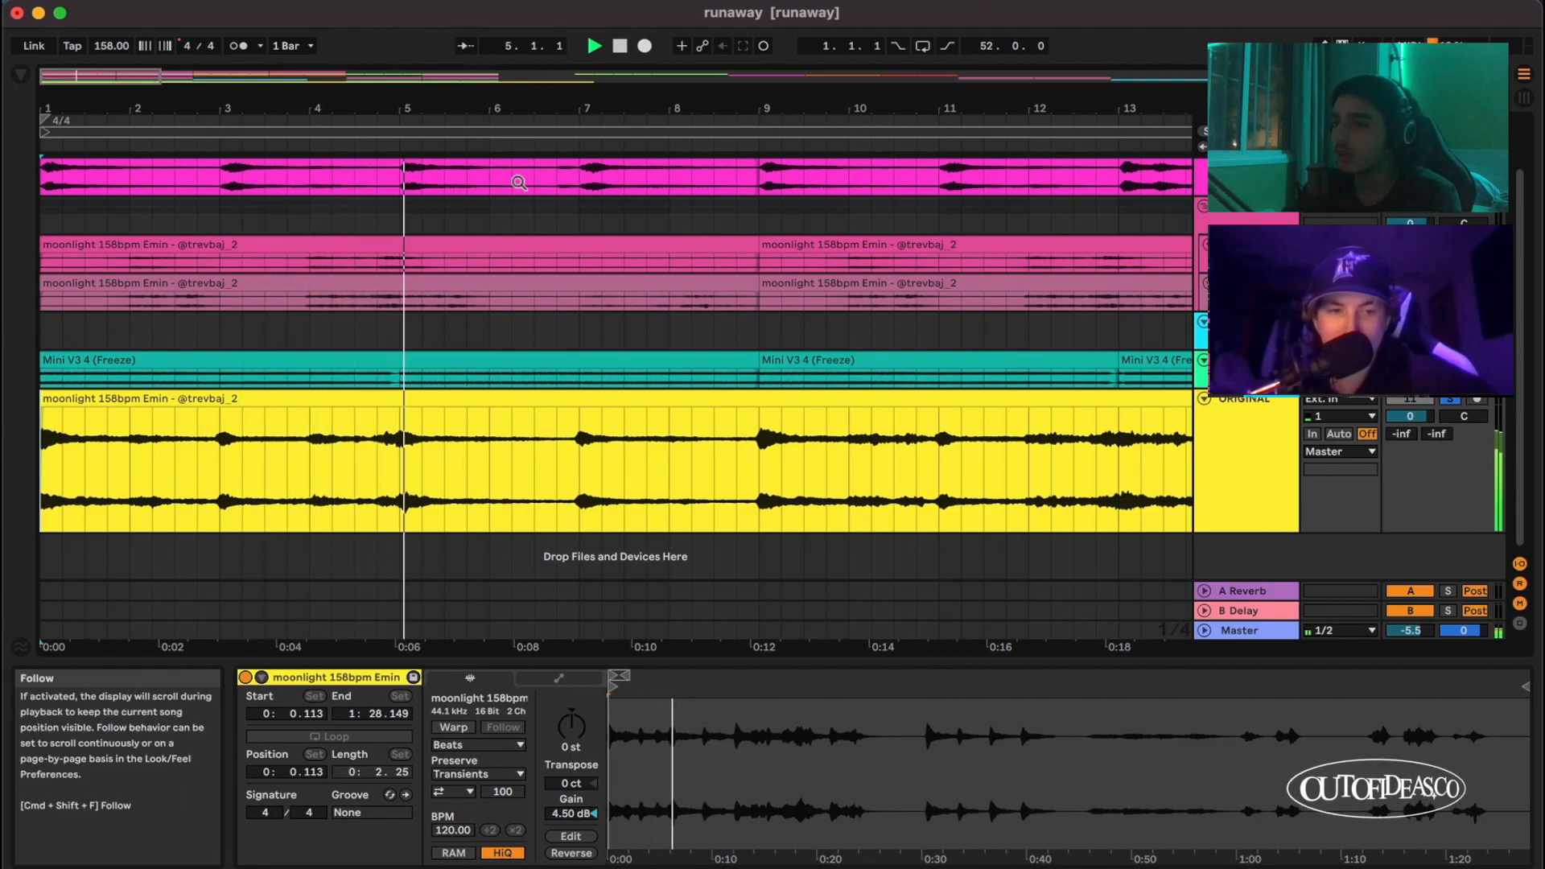
pyautogui.scroll(-3, 539, 385)
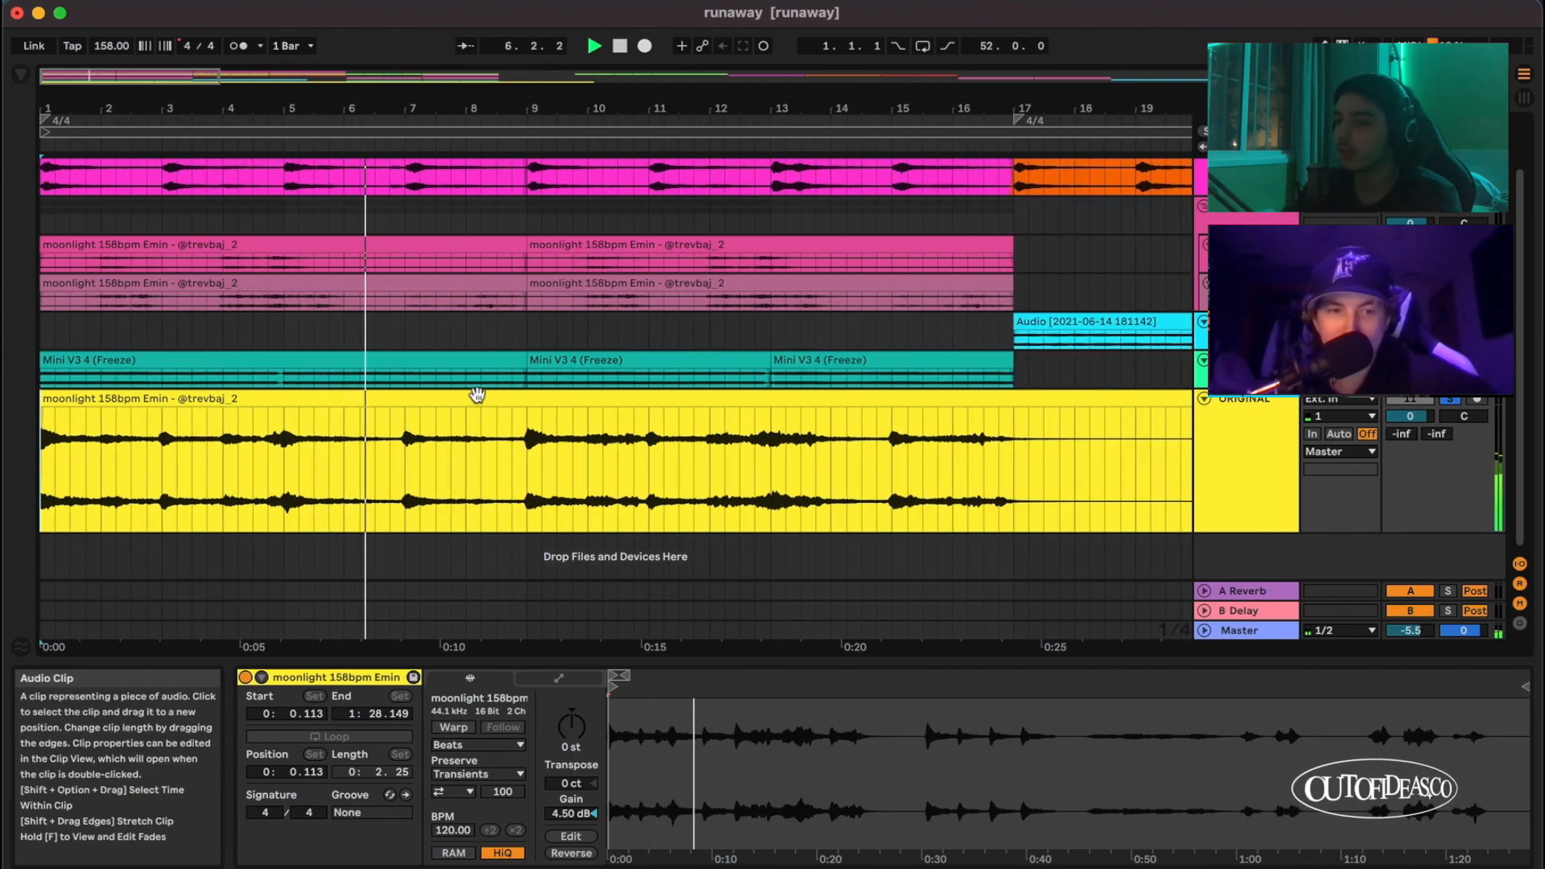
pyautogui.scroll(-1, 504, 398)
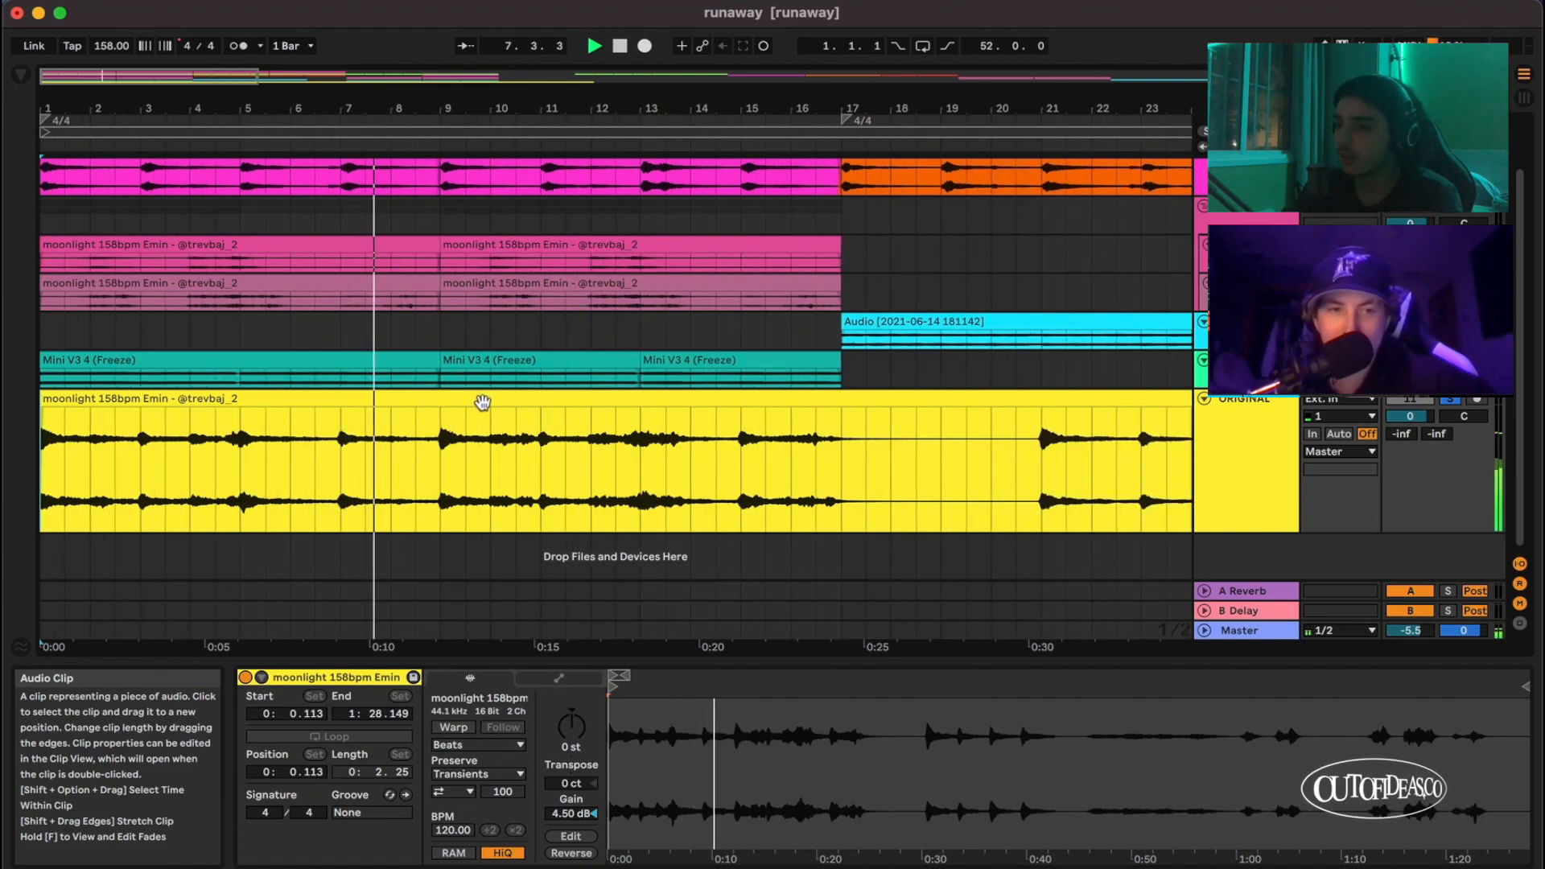
pyautogui.scroll(-1, 484, 397)
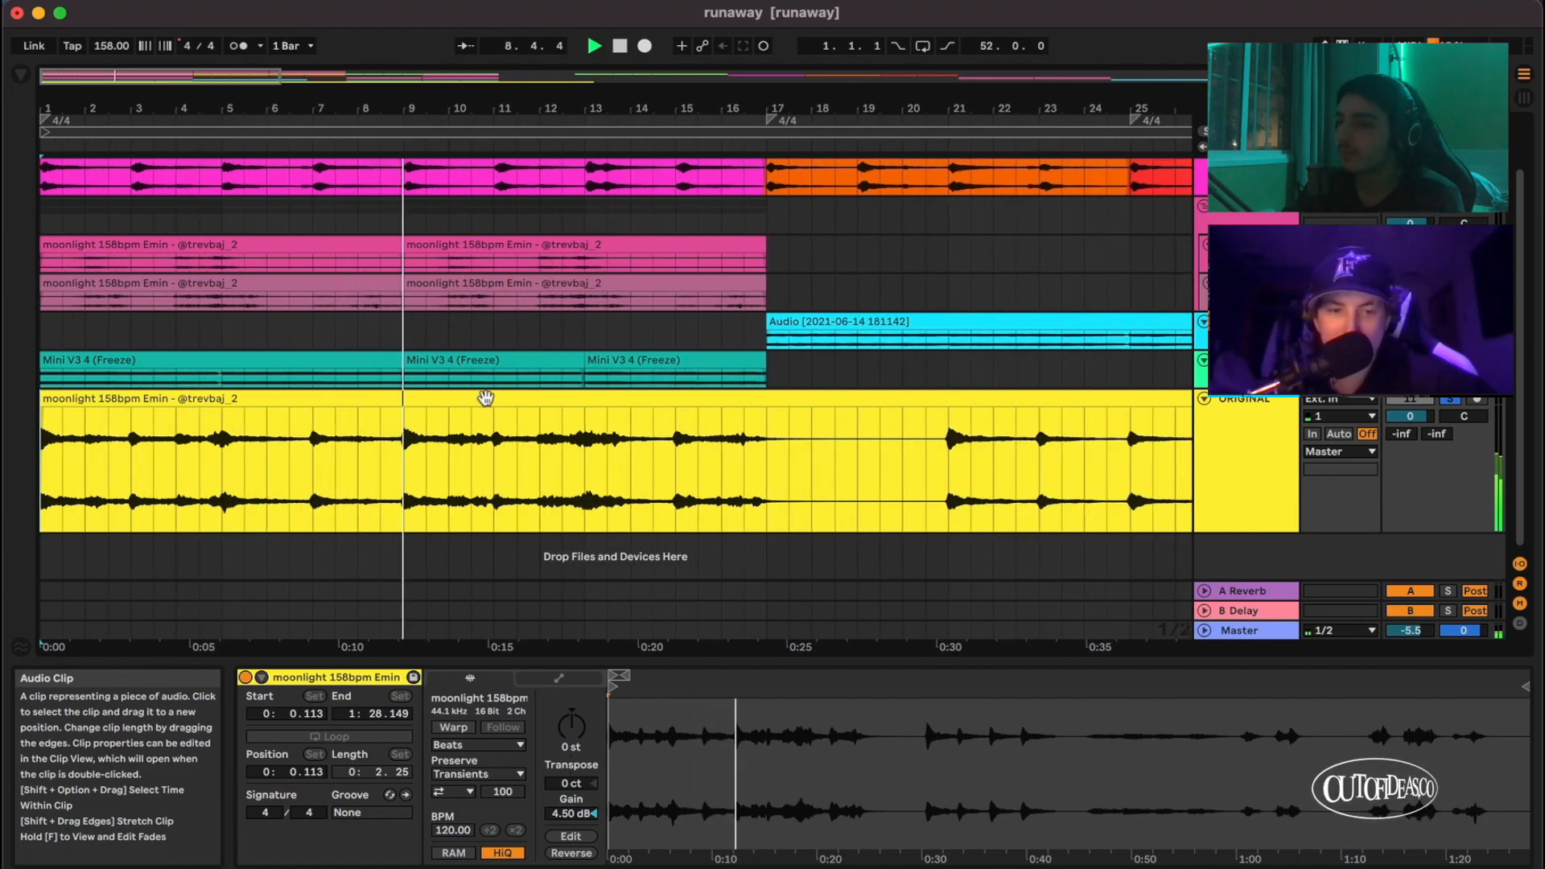
pyautogui.scroll(-1, 487, 397)
pyautogui.scroll(-1, 503, 402)
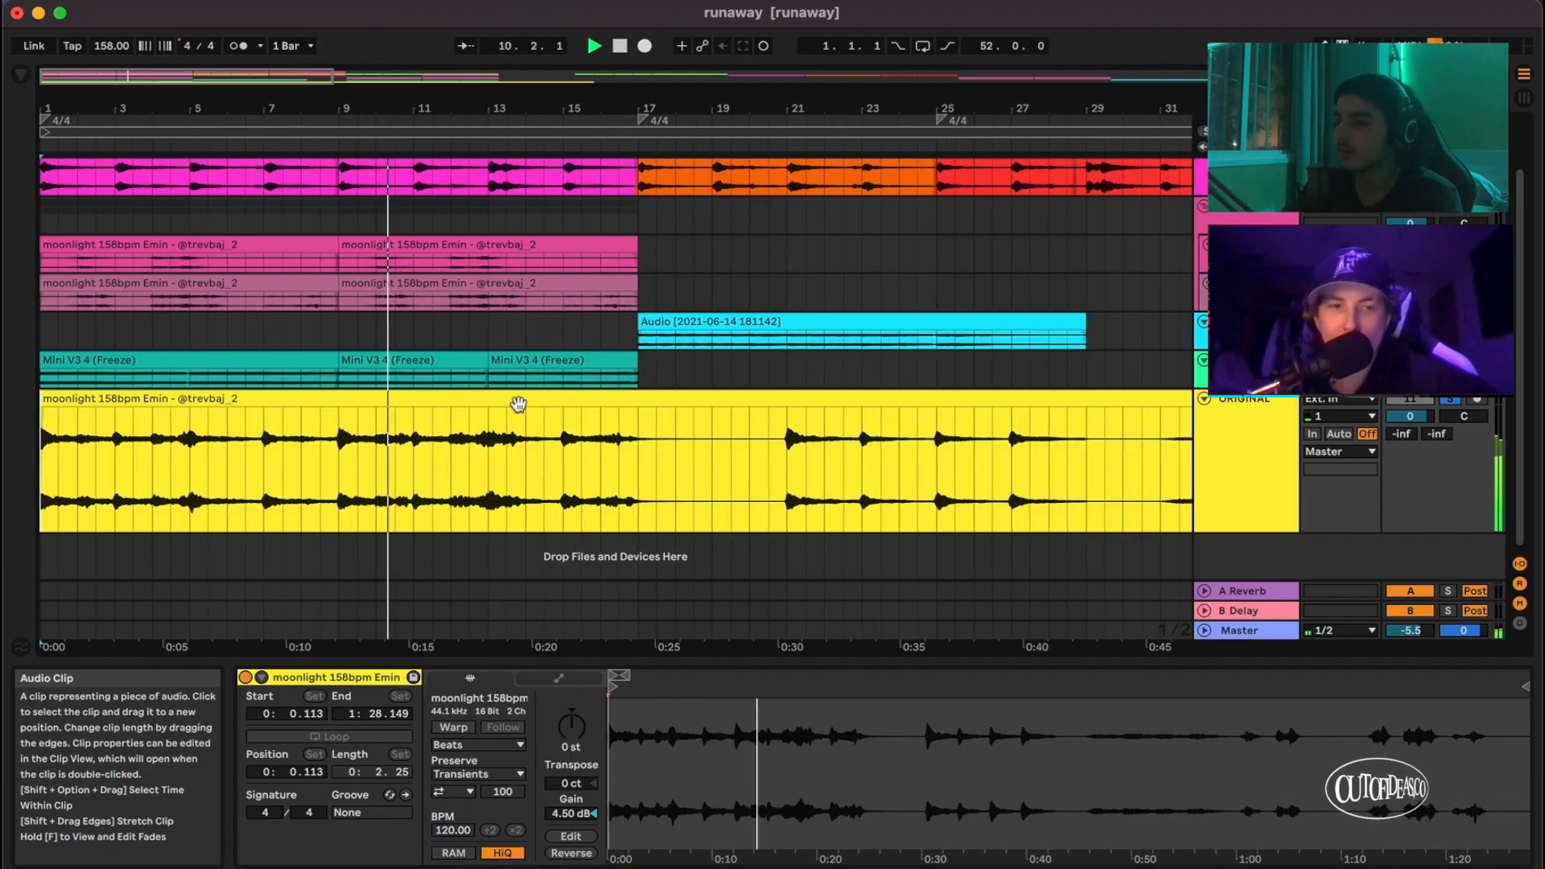
pyautogui.scroll(3, 517, 416)
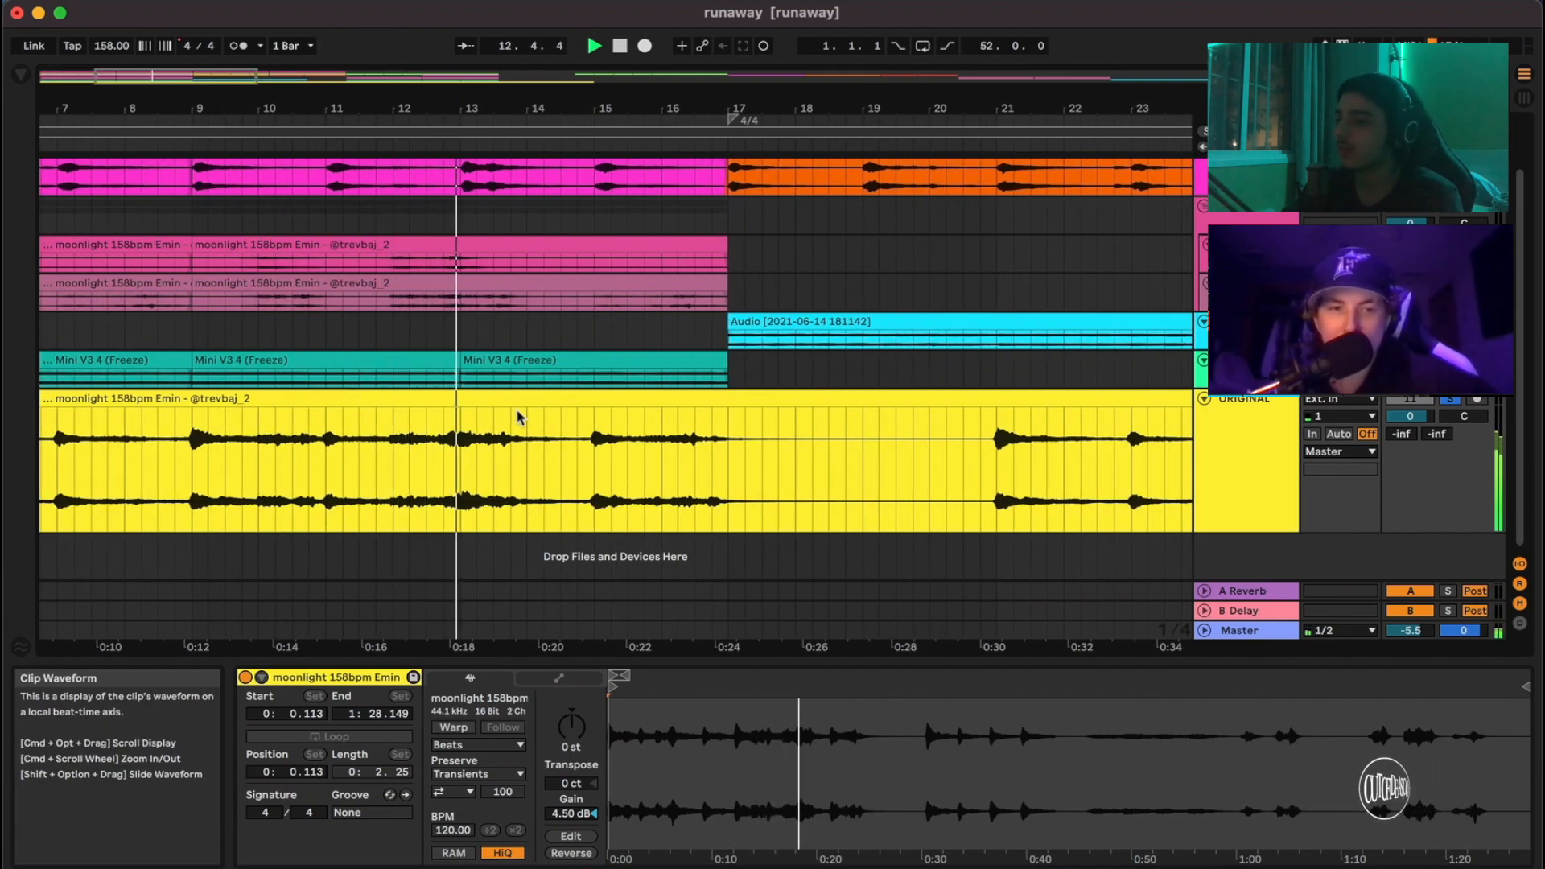
pyautogui.scroll(-3, 517, 416)
pyautogui.scroll(-2, 575, 419)
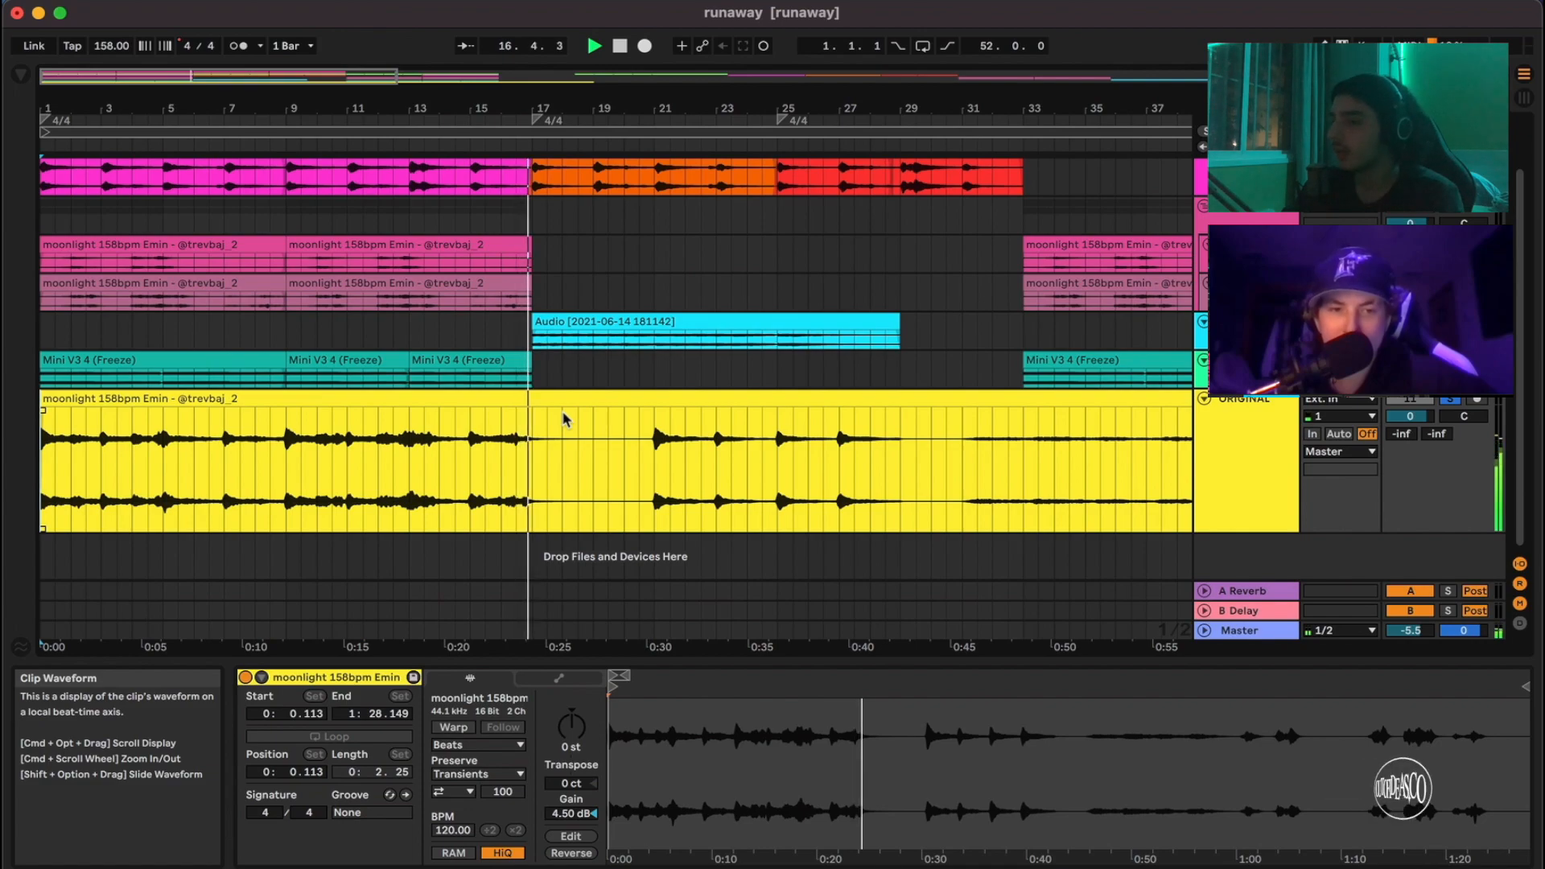
pyautogui.press('space')
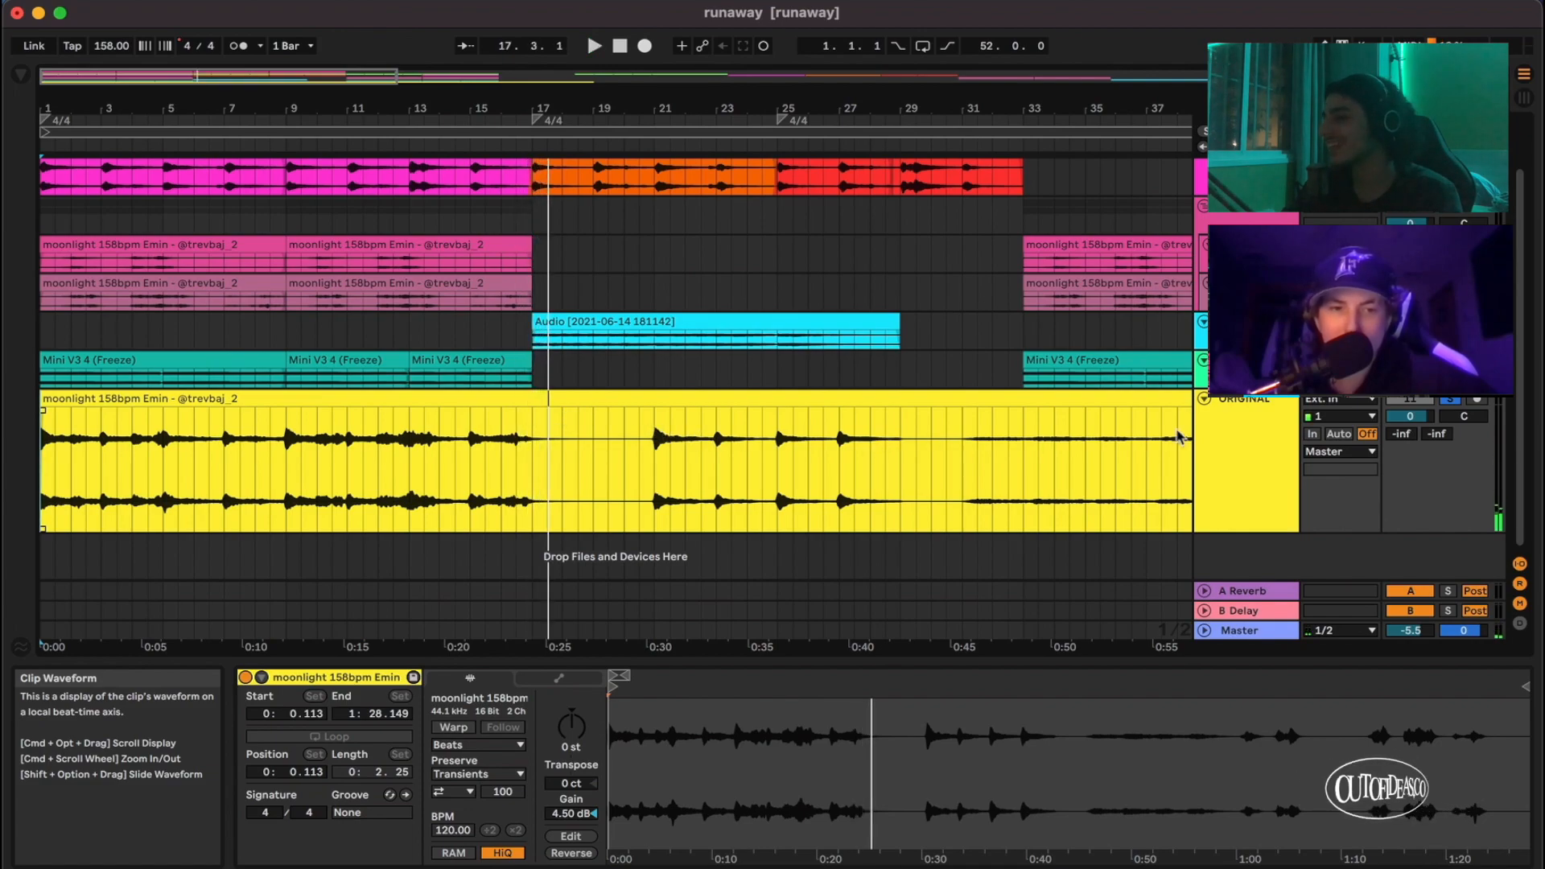
# Step: Set the ORIGINAL track's volume to -1.4 dB
pyautogui.click(1321, 439)
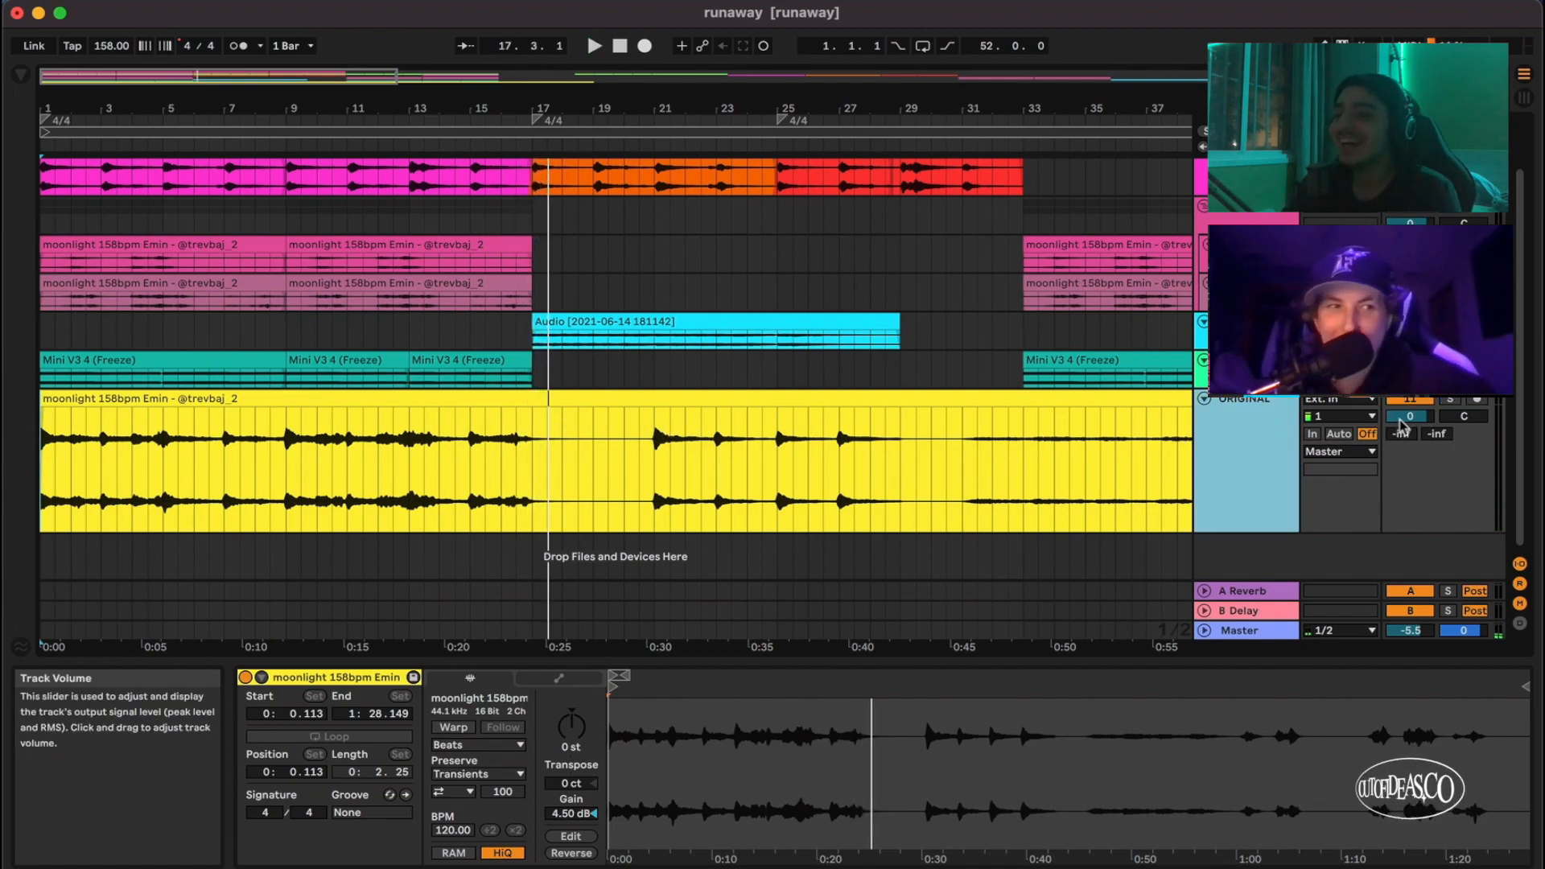
pyautogui.moveTo(1410, 416); pyautogui.dragTo(1409, 419)
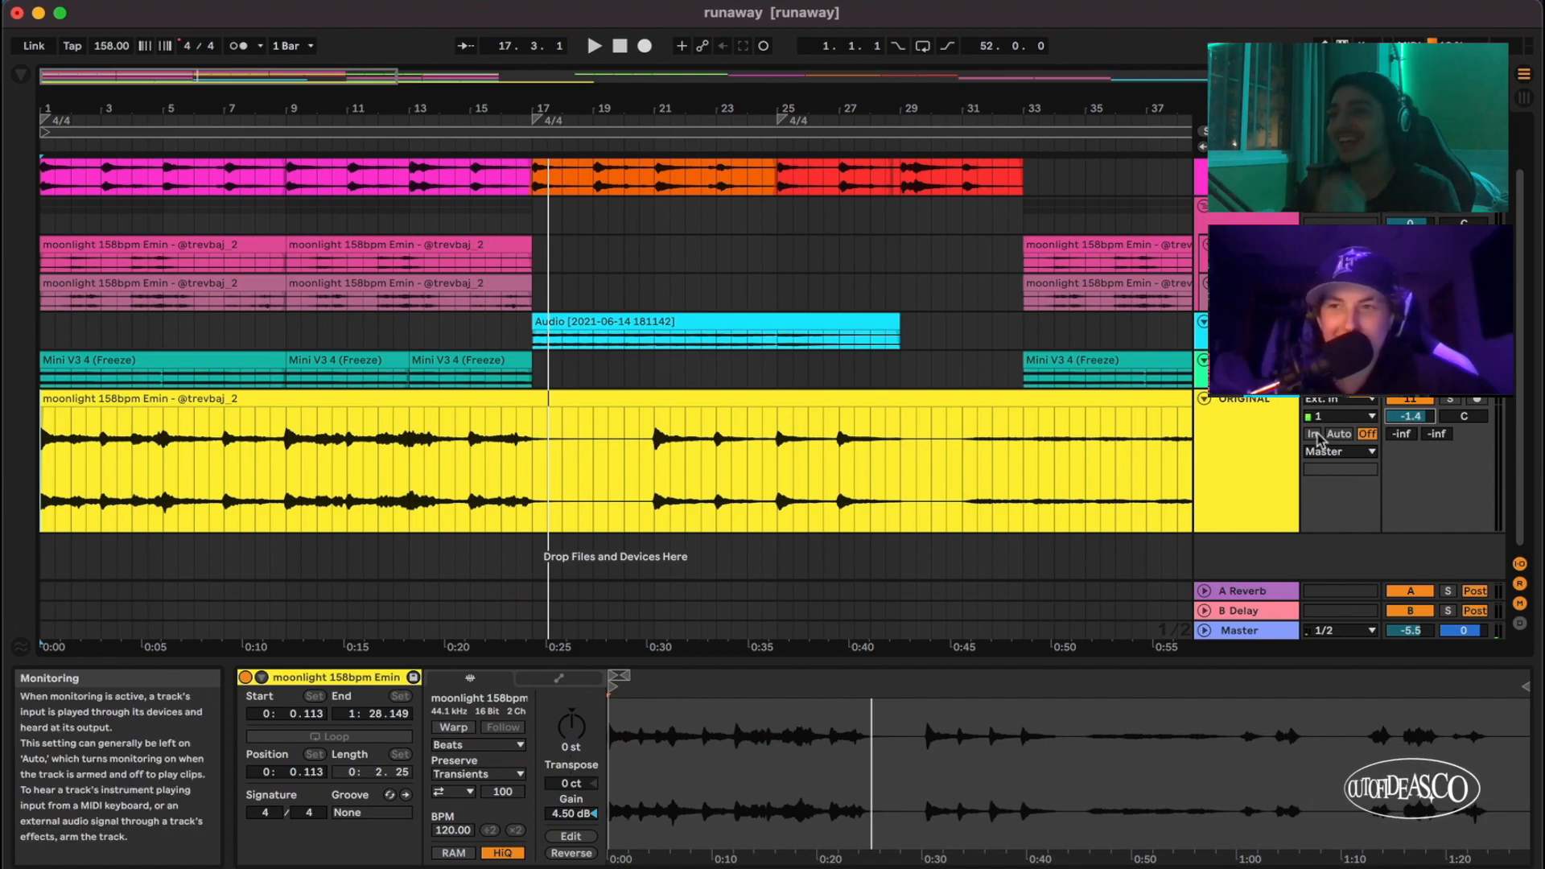
# Step: Return the playhead to the start of the arrangement at position 1.1.1
pyautogui.scroll(3, 373, 425)
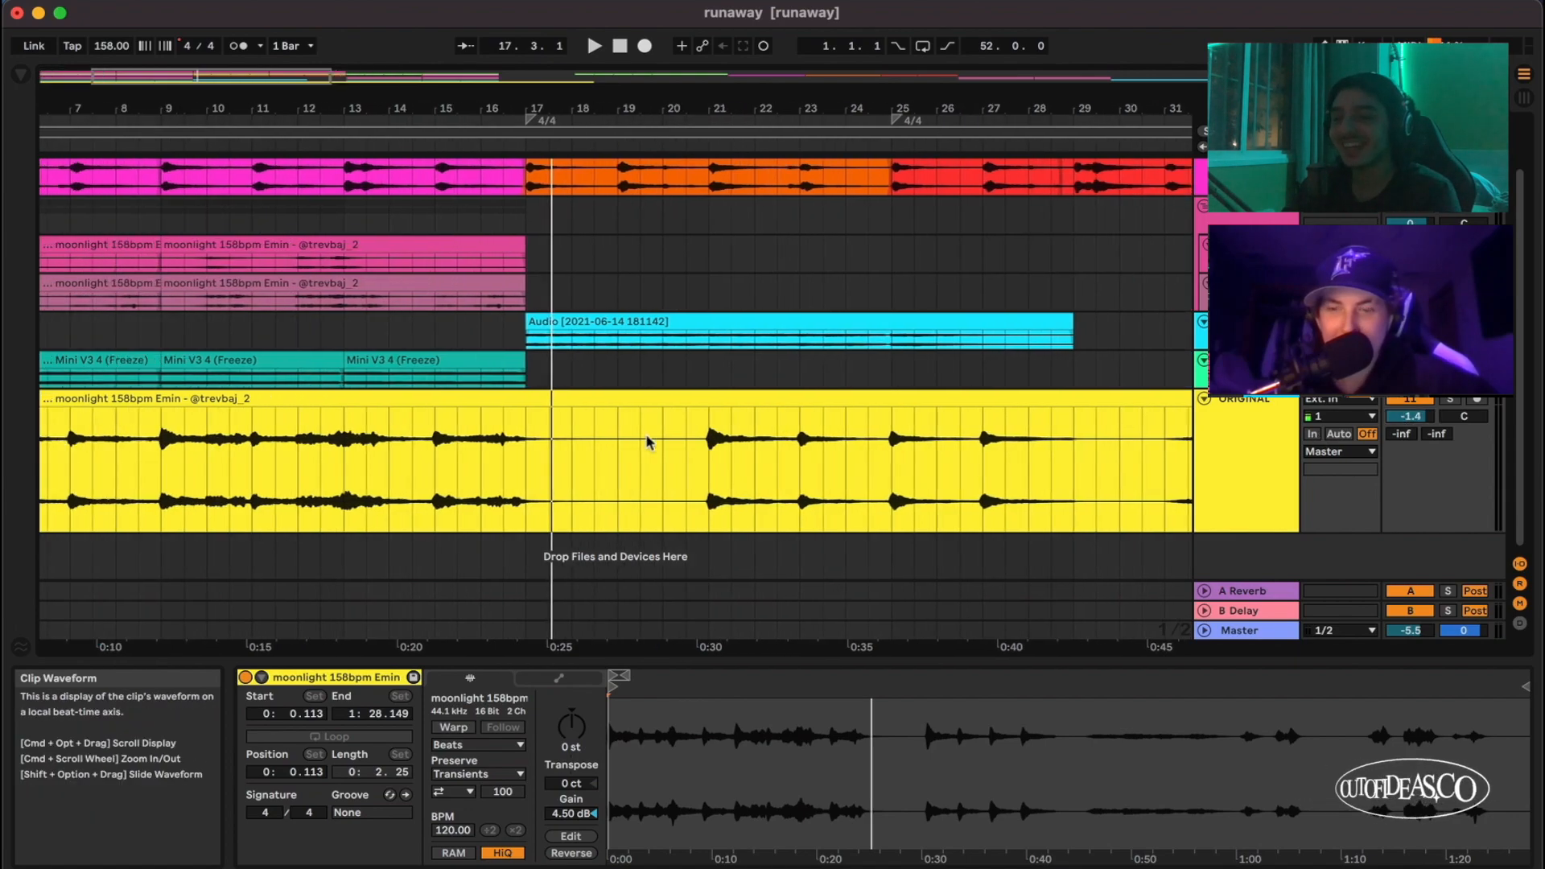
pyautogui.click(620, 46)
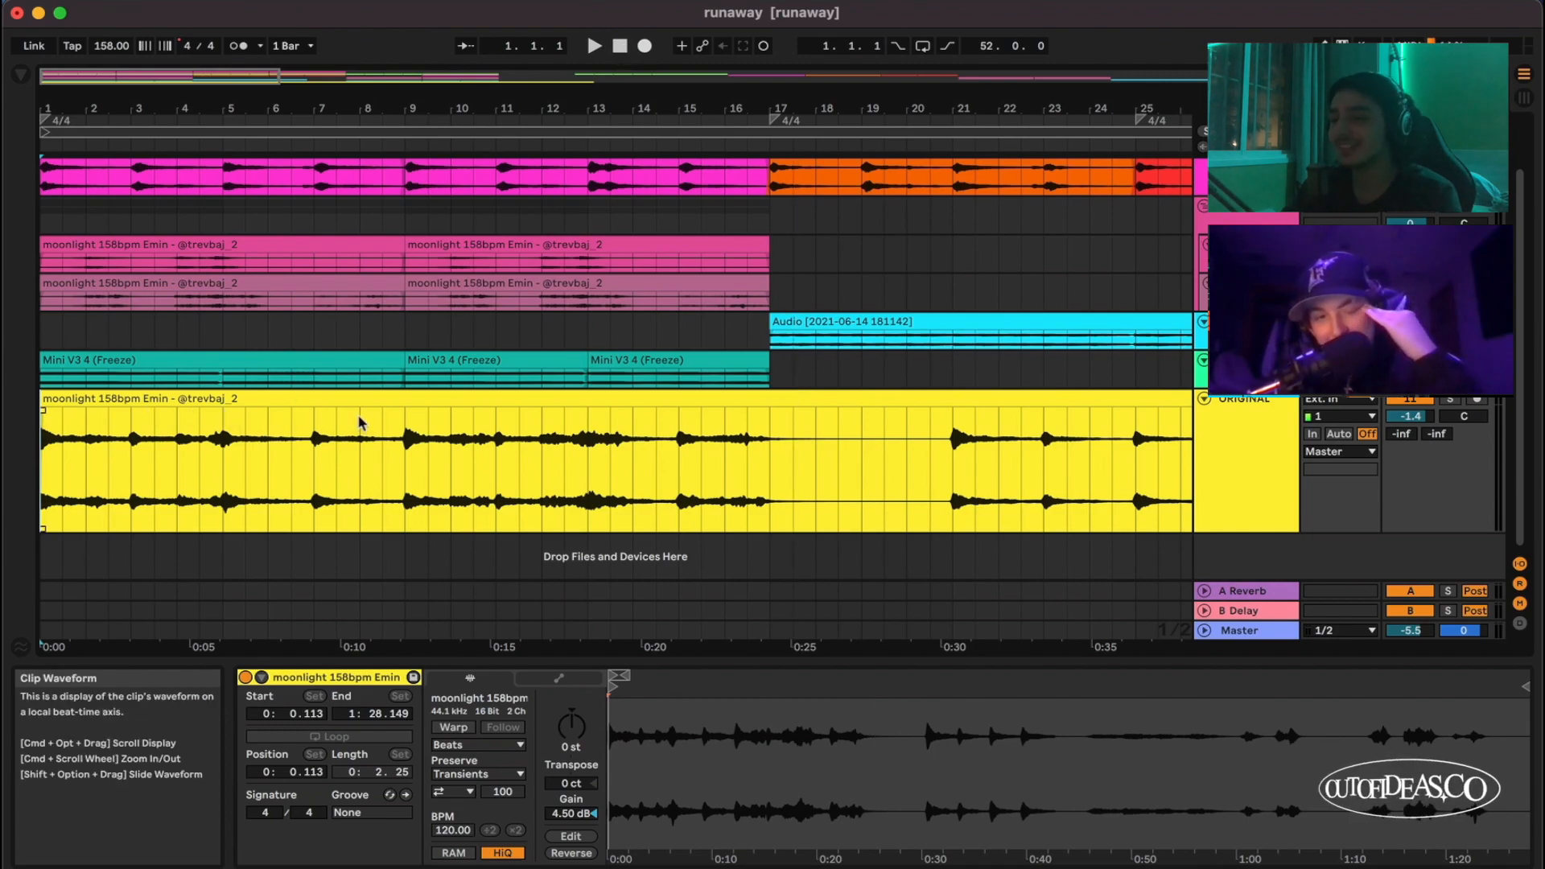
pyautogui.scroll(1, 359, 422)
pyautogui.scroll(-3, 354, 421)
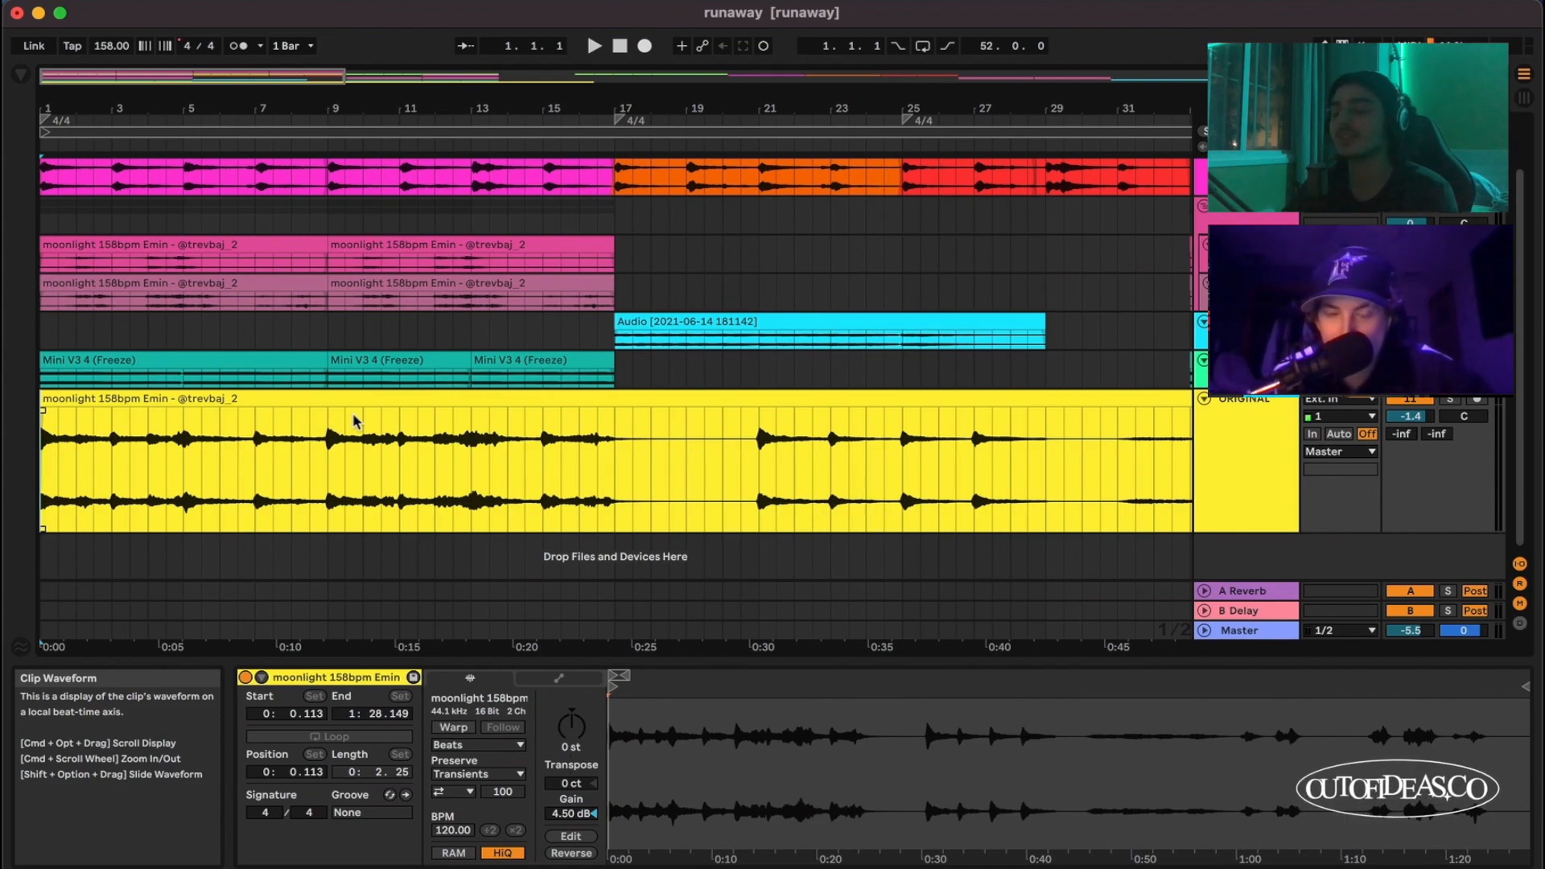
pyautogui.scroll(1, 641, 384)
pyautogui.hscroll(-2, 635, 385)
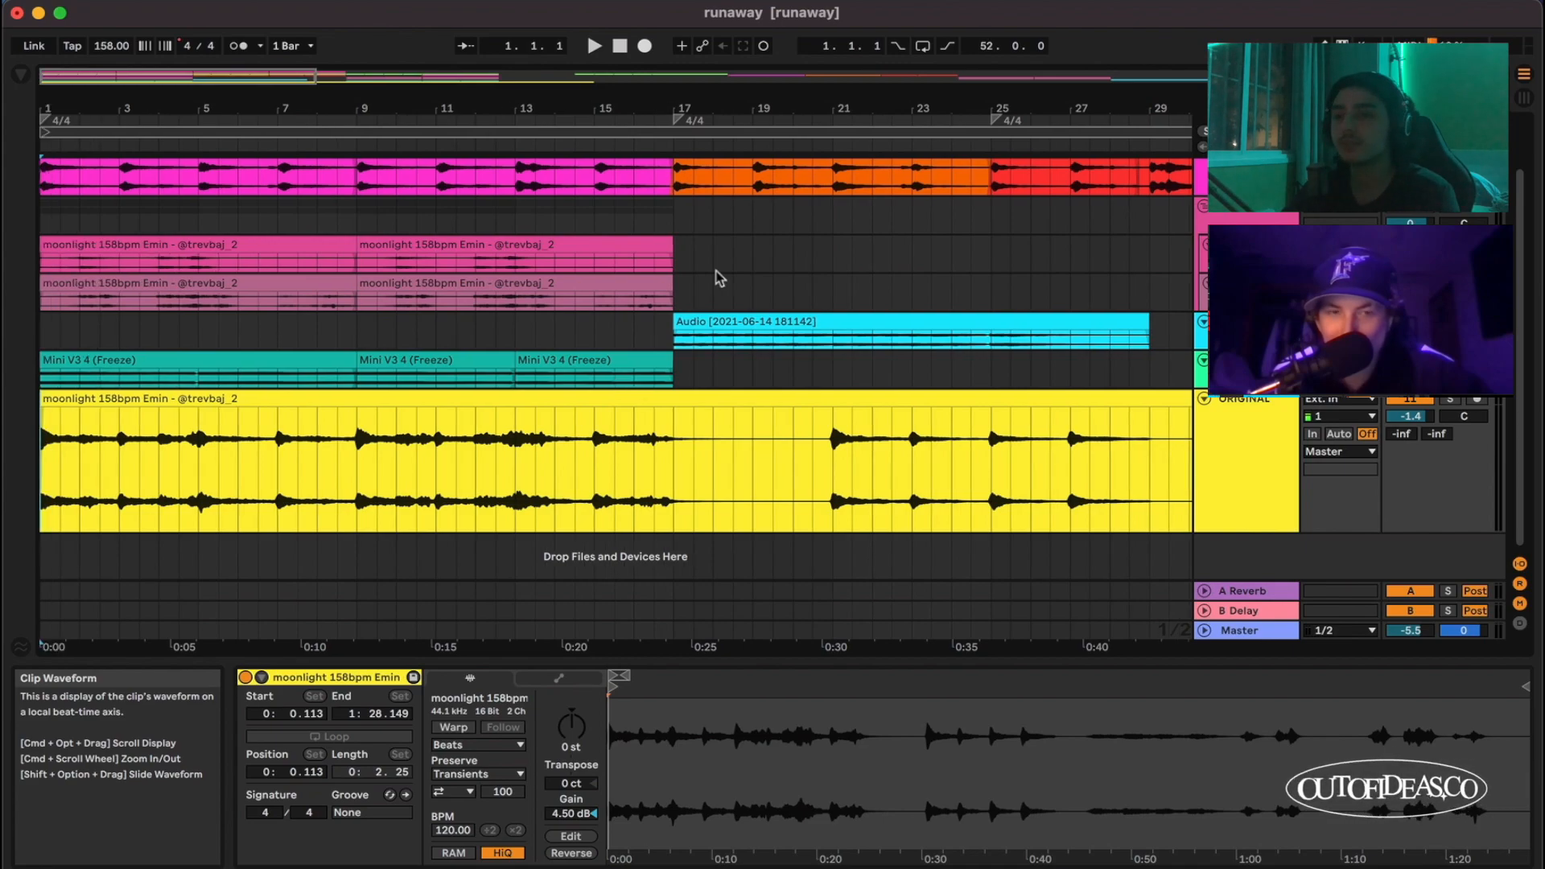
# Step: Delete the moonlight 158bpm clip from the ORIGINAL track
pyautogui.scroll(2, 702, 360)
pyautogui.hscroll(-3, 700, 362)
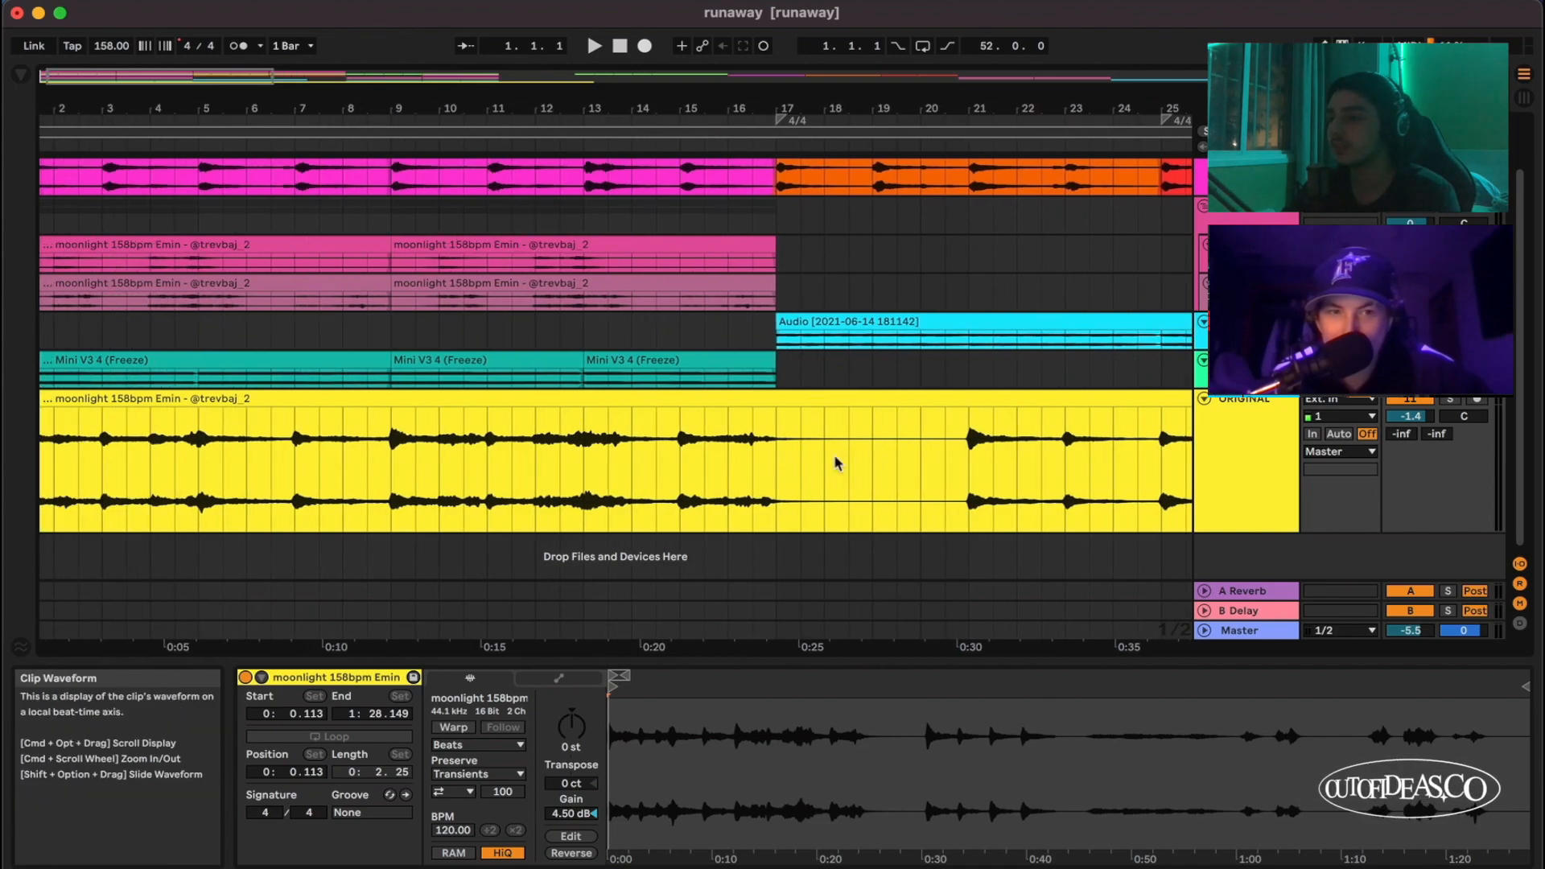
pyautogui.click(866, 404)
pyautogui.press('Delete')
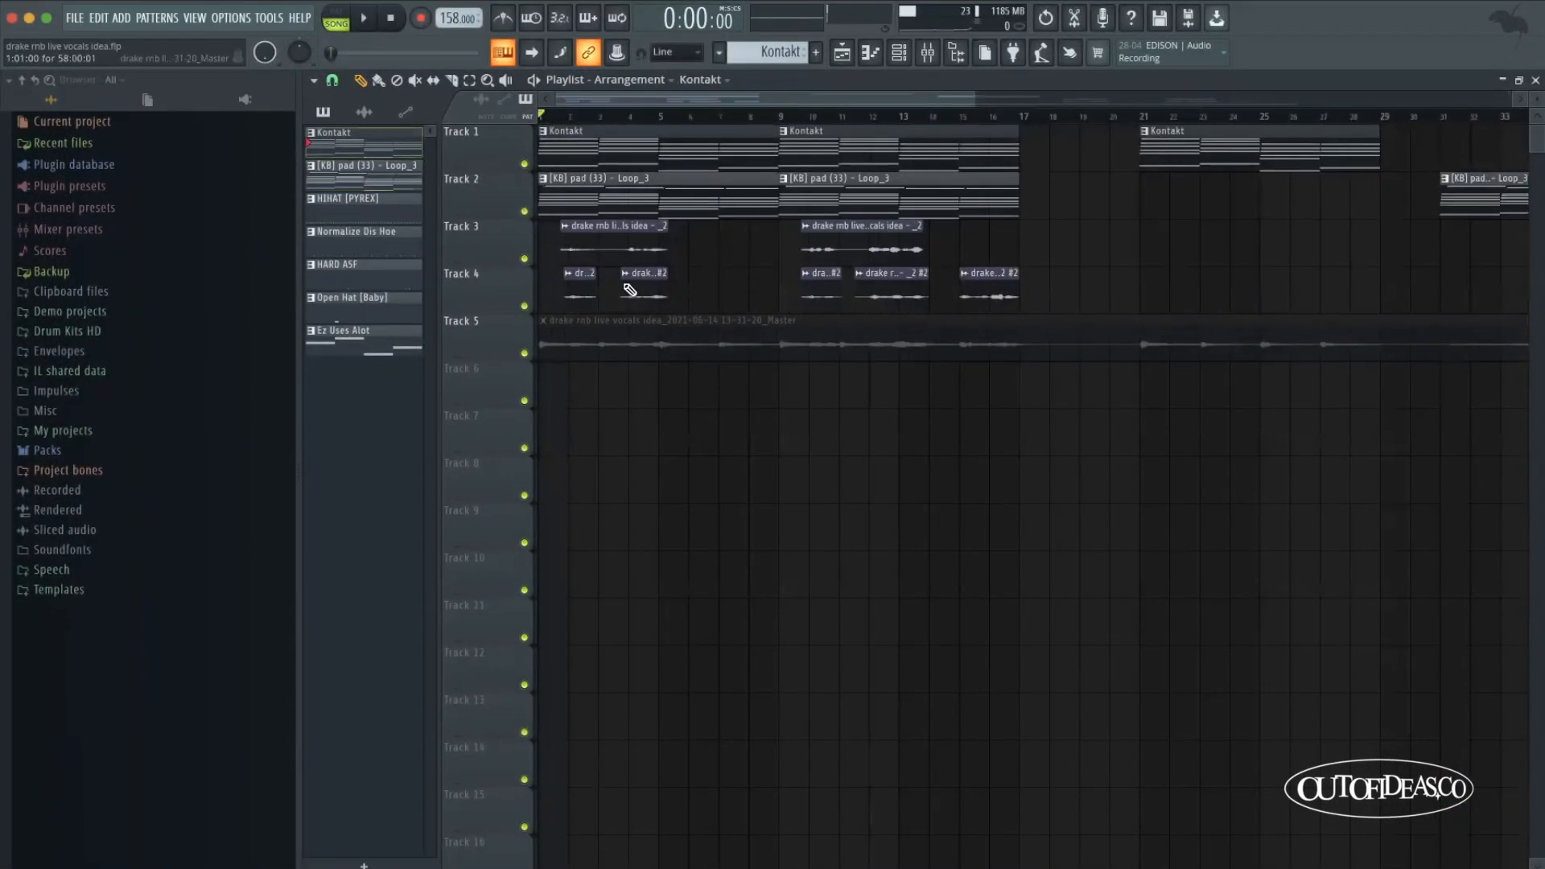
# Step: In FL Studio, open the Kontakt pattern in the piano roll, view its Kontakt instrument and close the instrument window
pyautogui.scroll(-3, 633, 203)
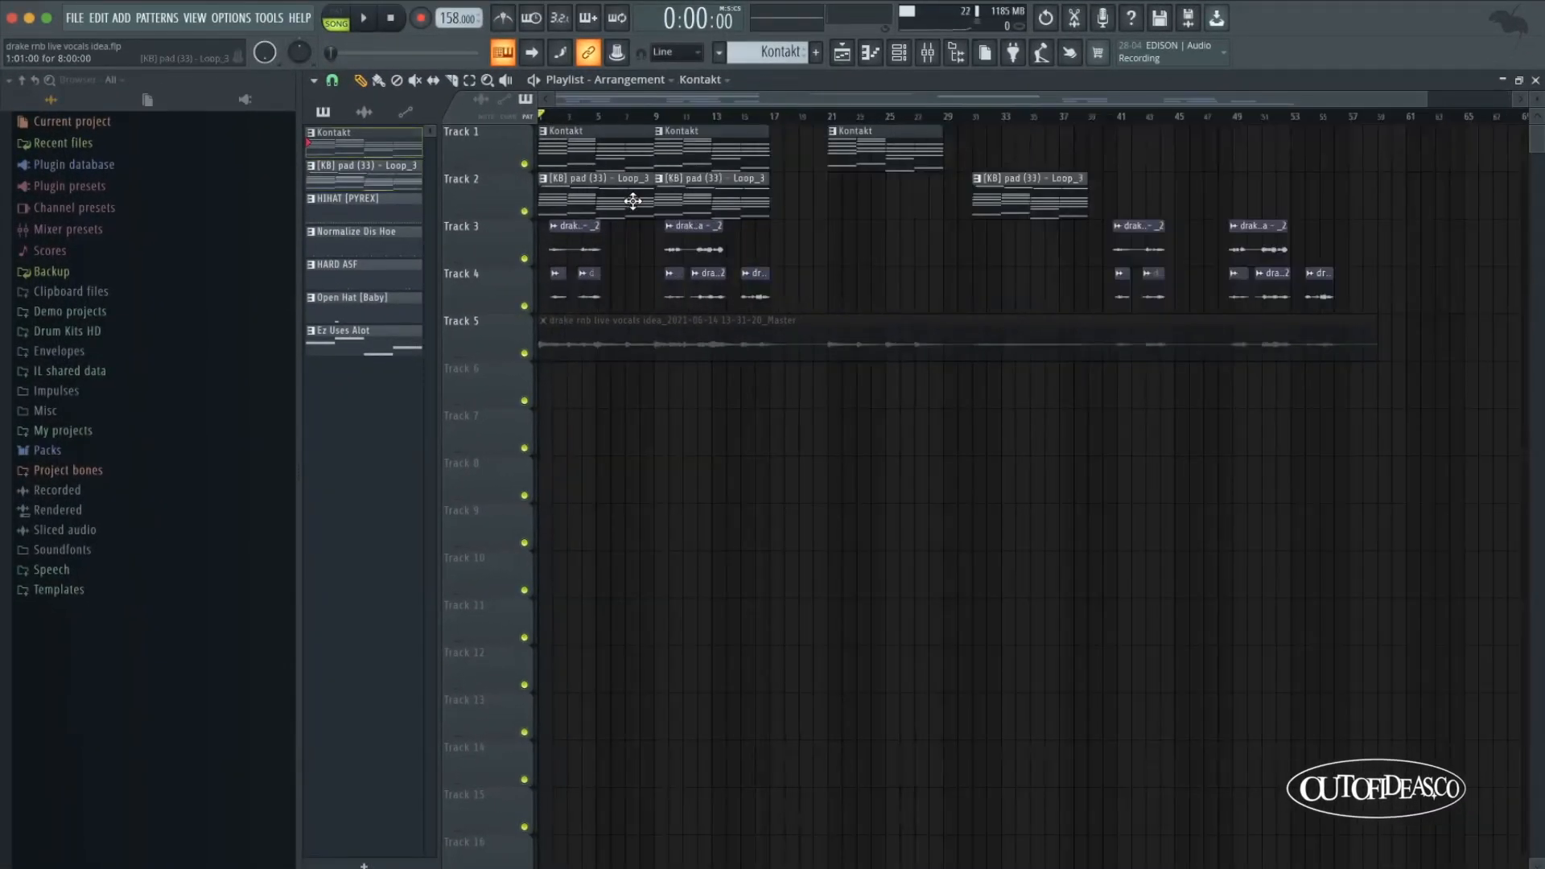
pyautogui.doubleClick(629, 150)
pyautogui.scroll(3, 793, 231)
pyautogui.click(902, 55)
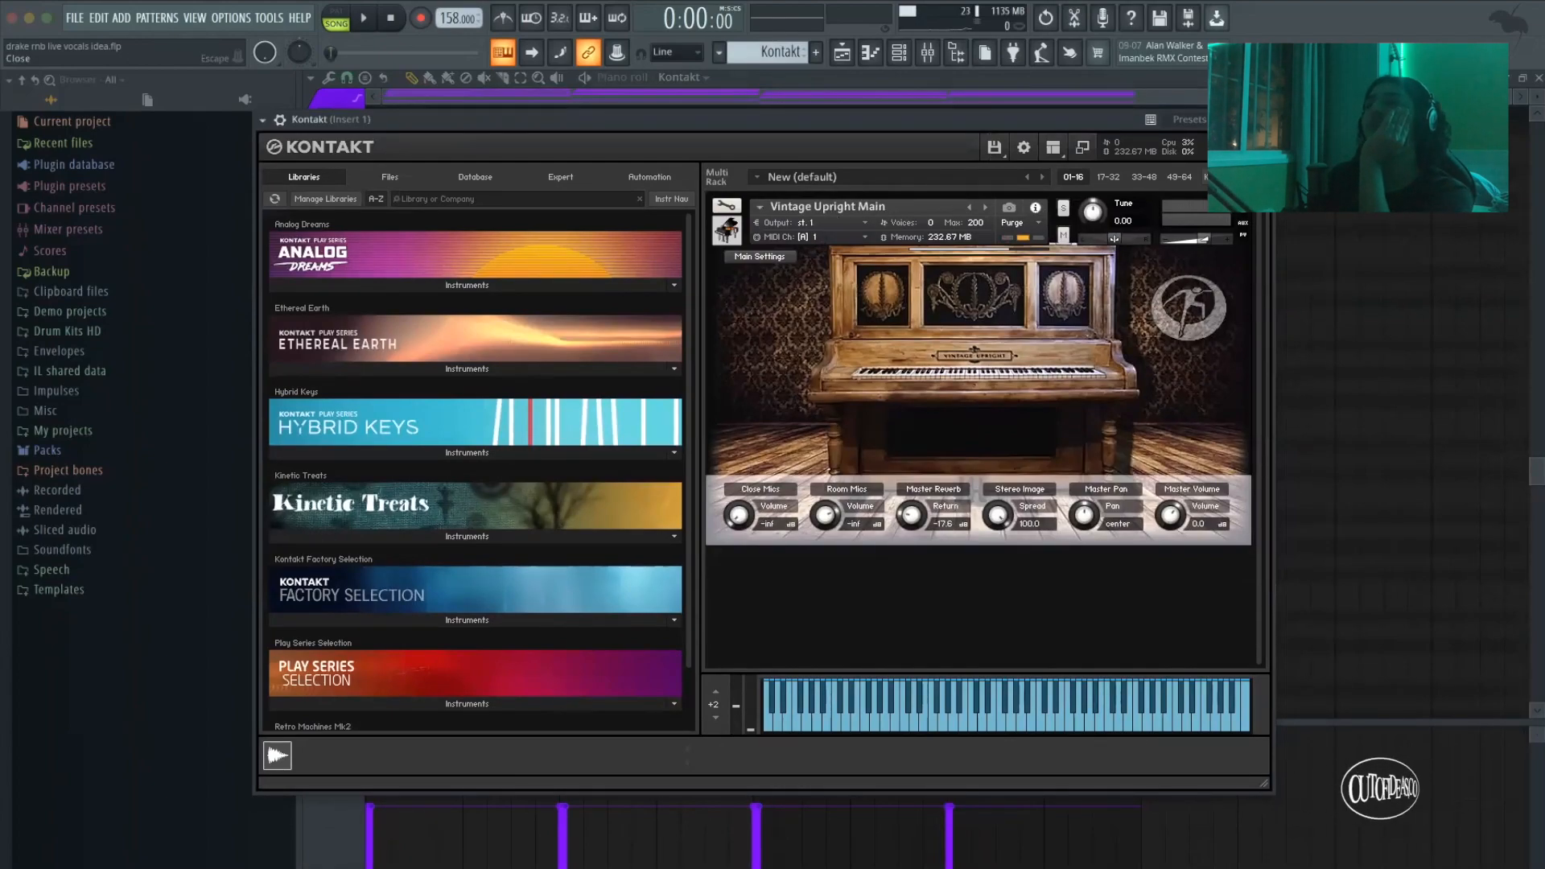
pyautogui.click(1260, 119)
pyautogui.click(809, 78)
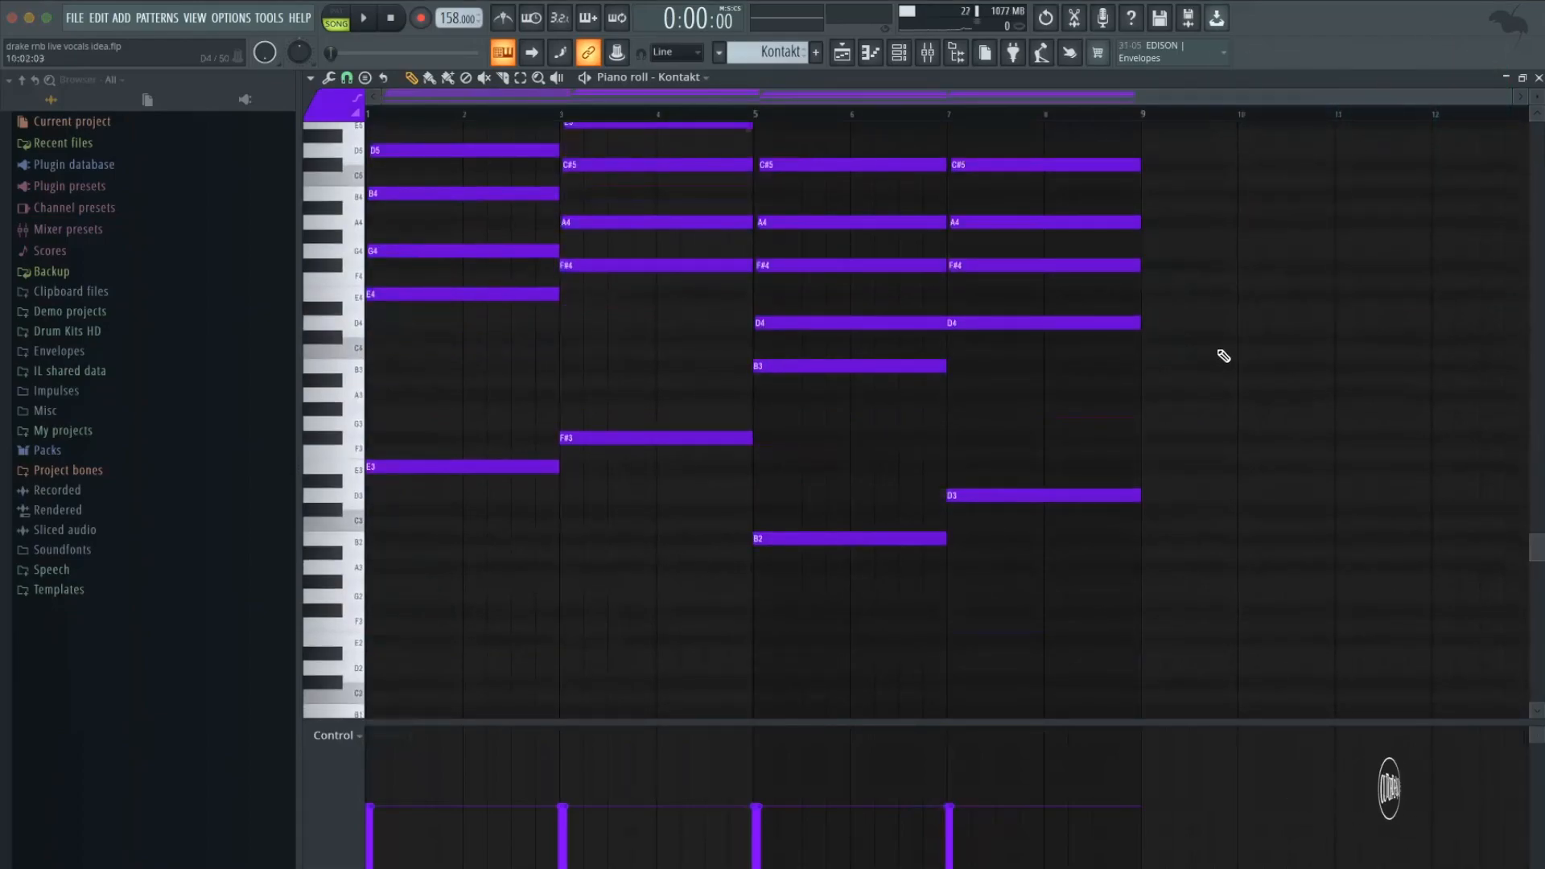
# Step: Bring all the chord notes into view in the Kontakt piano roll and choose the Minor 9th chord stamp
pyautogui.scroll(3, 1224, 356)
pyautogui.moveTo(1531, 95); pyautogui.dragTo(1530, 98)
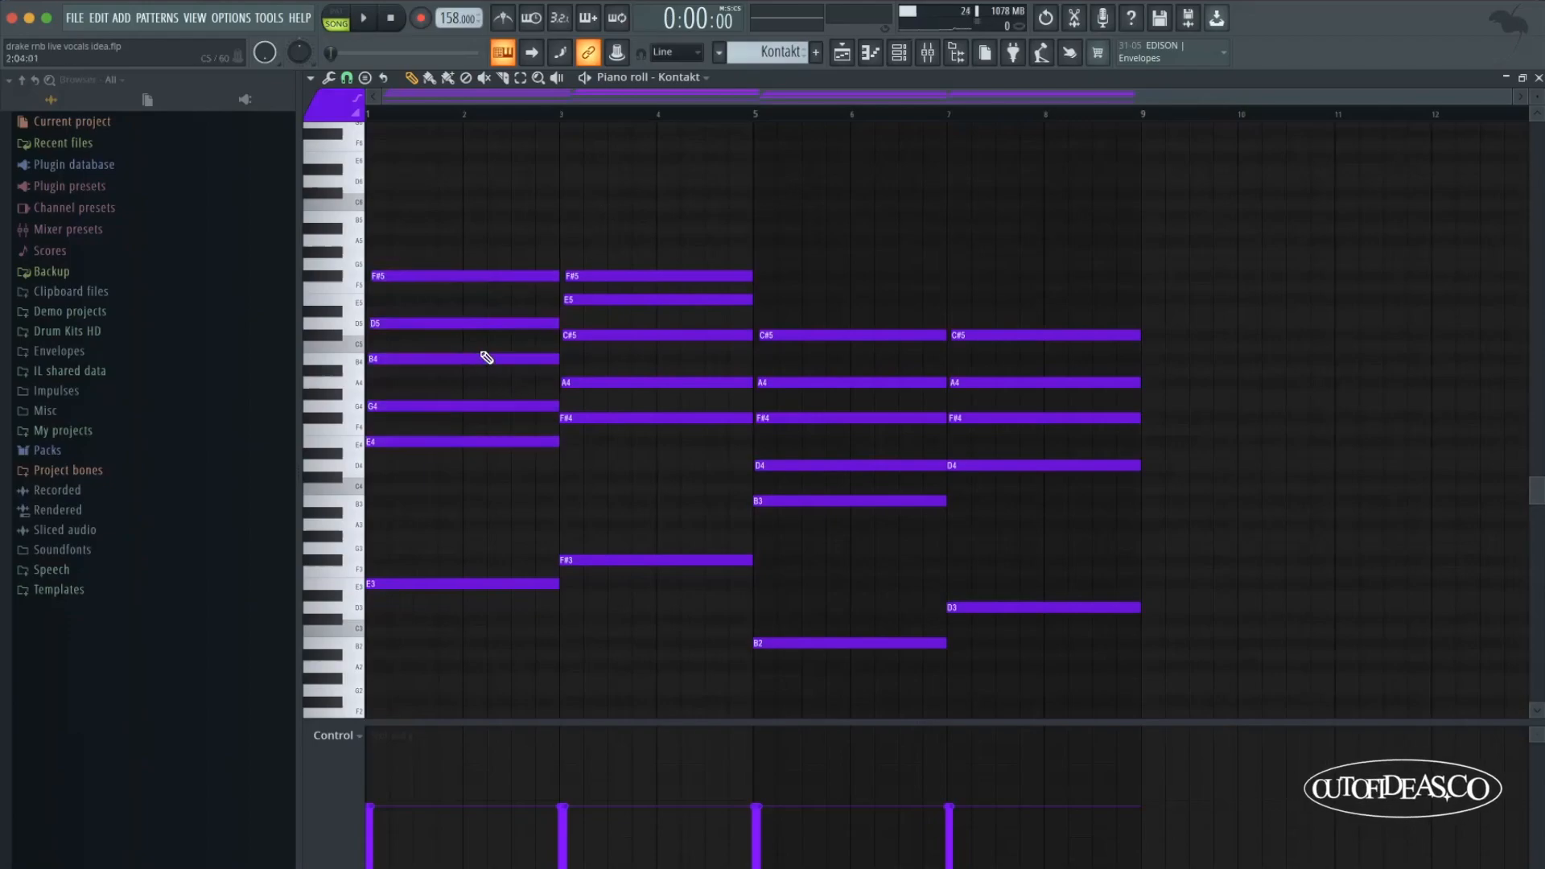
pyautogui.click(364, 77)
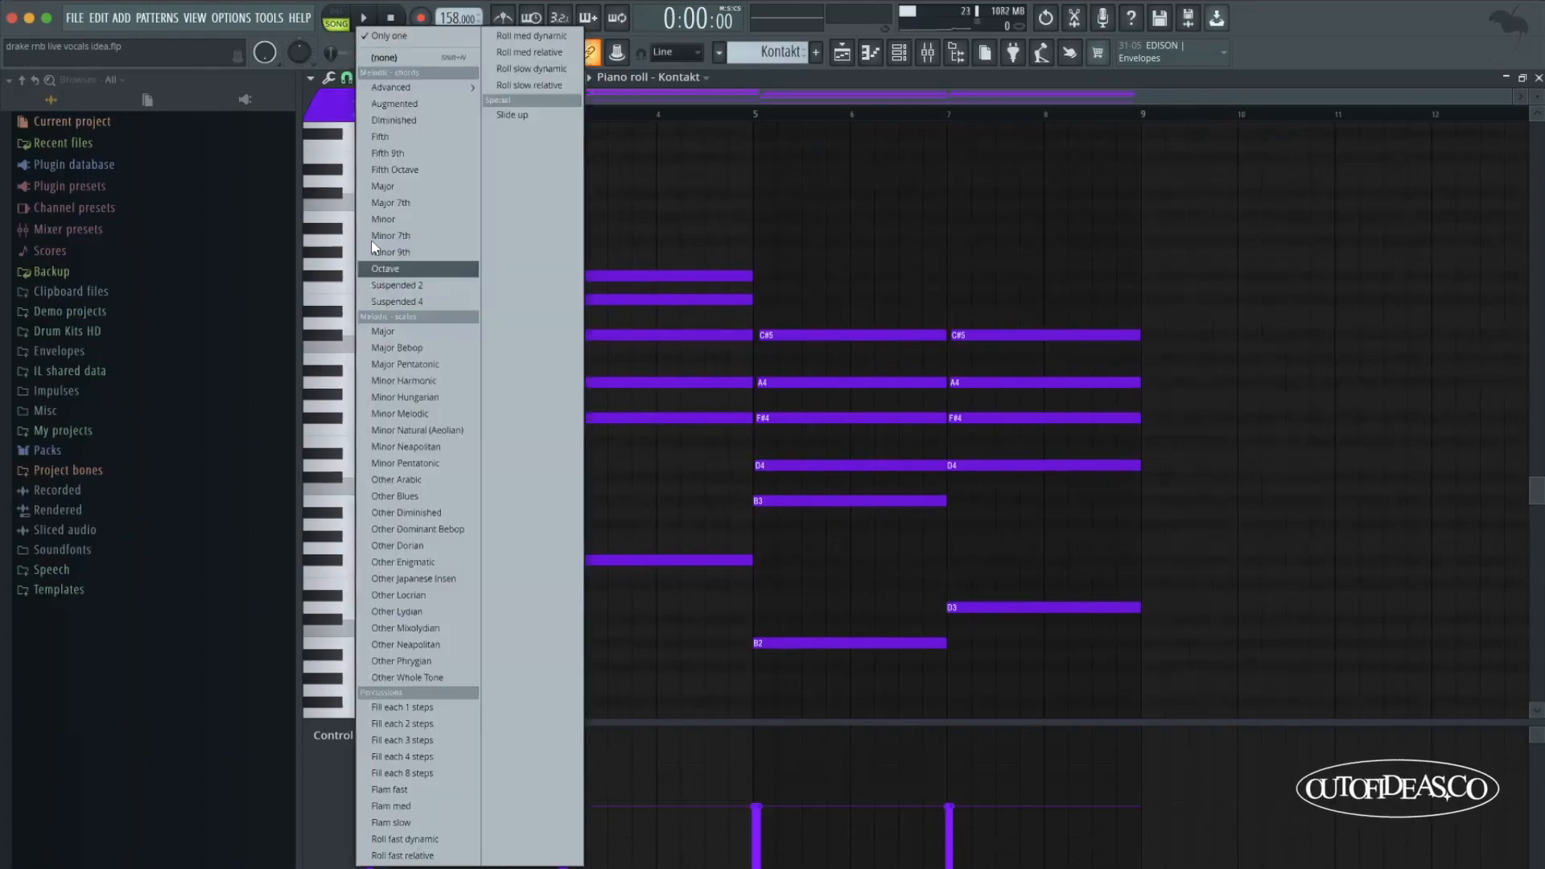
pyautogui.click(420, 252)
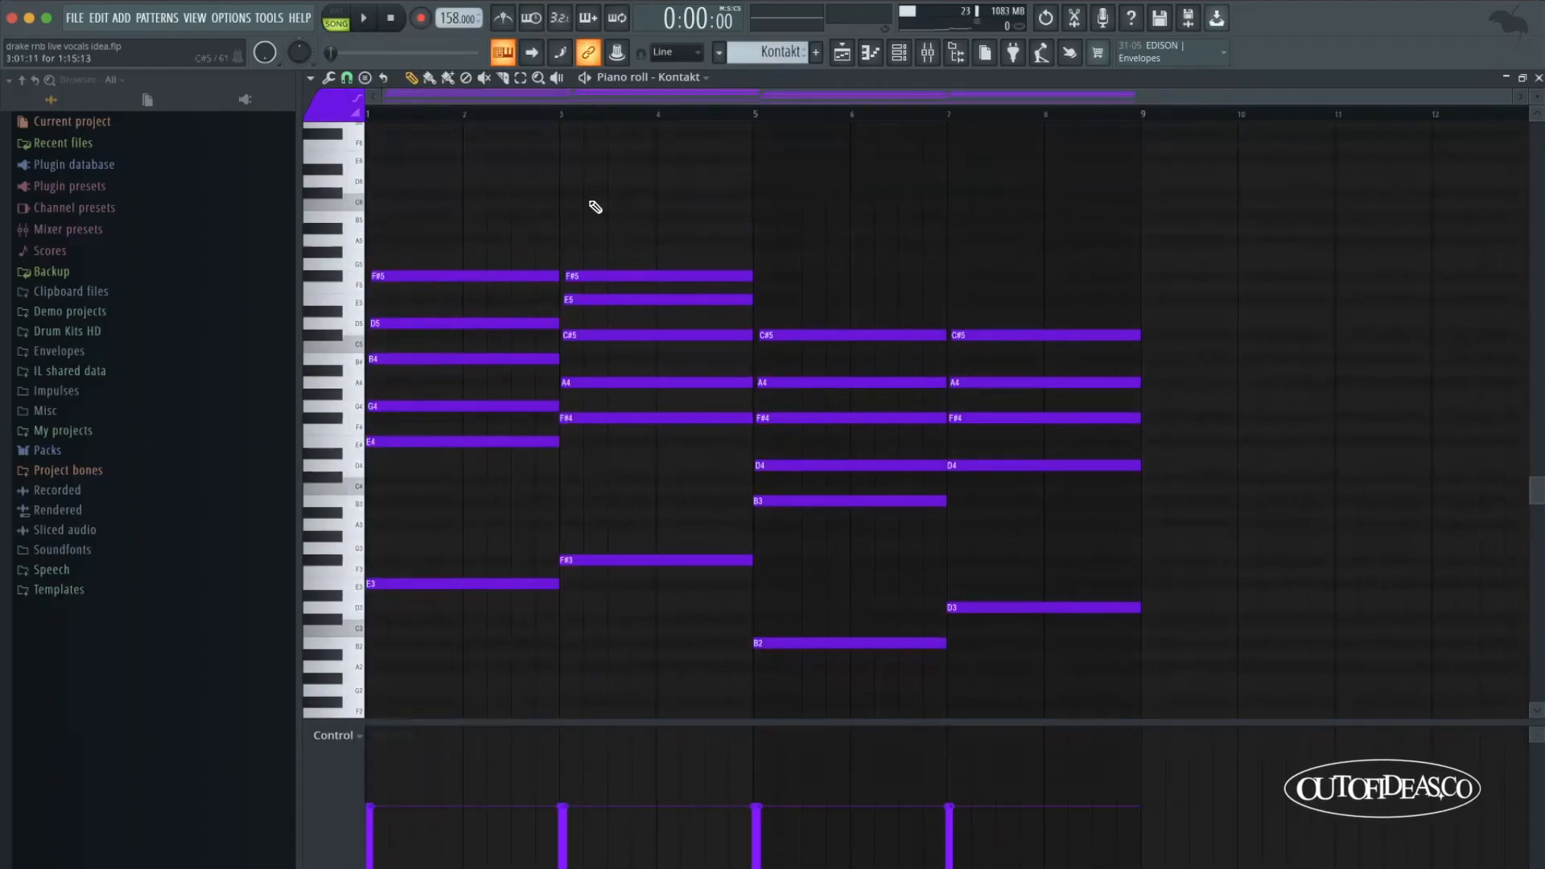
# Step: Switch to pattern mode and play the Kontakt chord pattern, stopping playback after bar 8
pyautogui.click(337, 22)
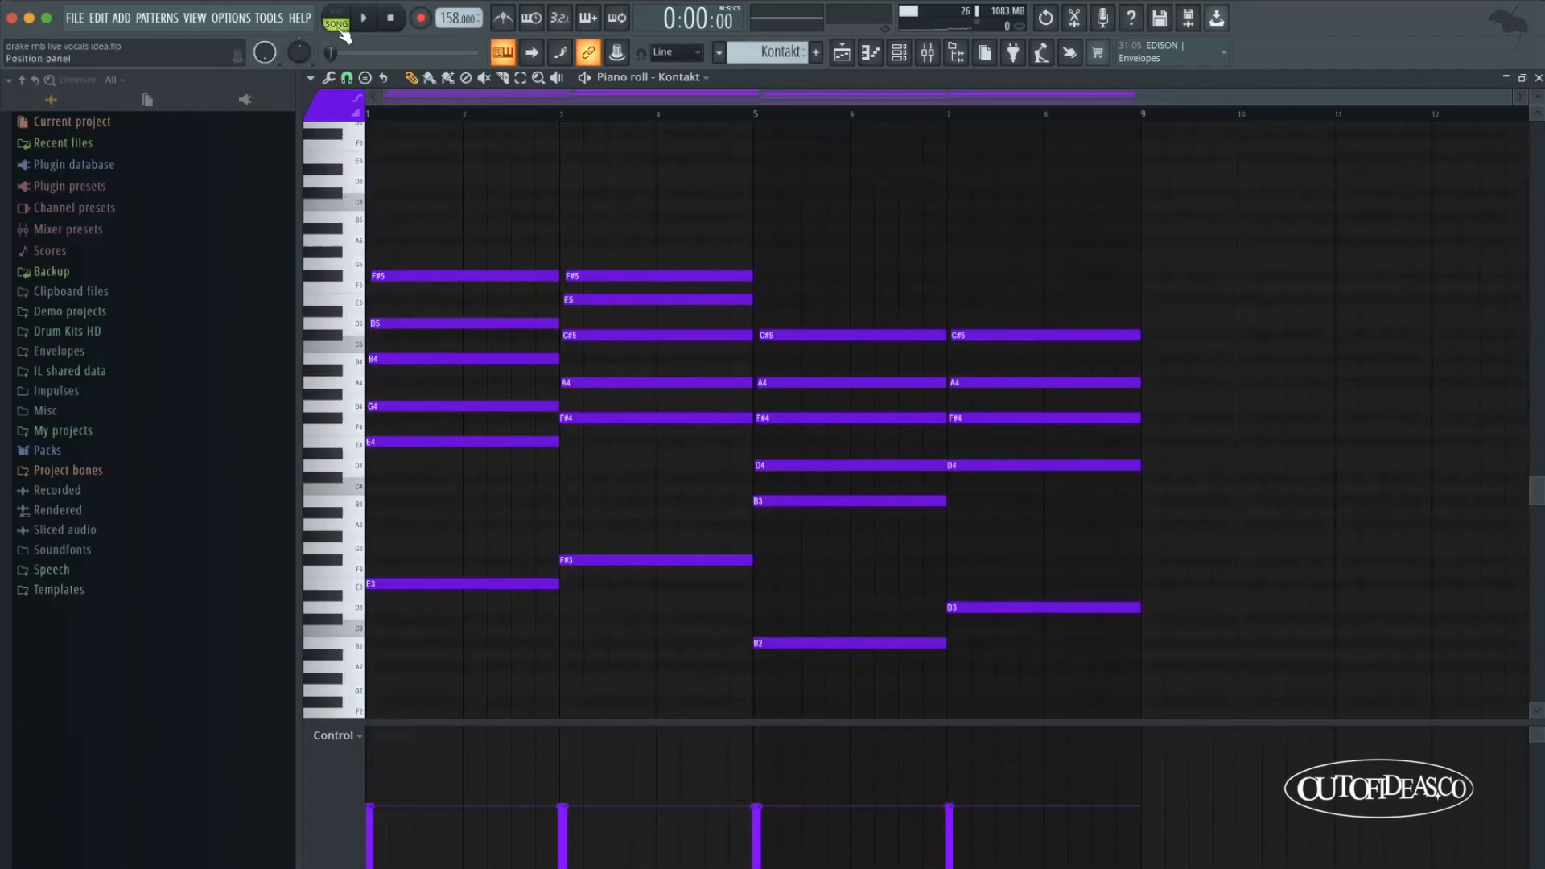
pyautogui.press('space')
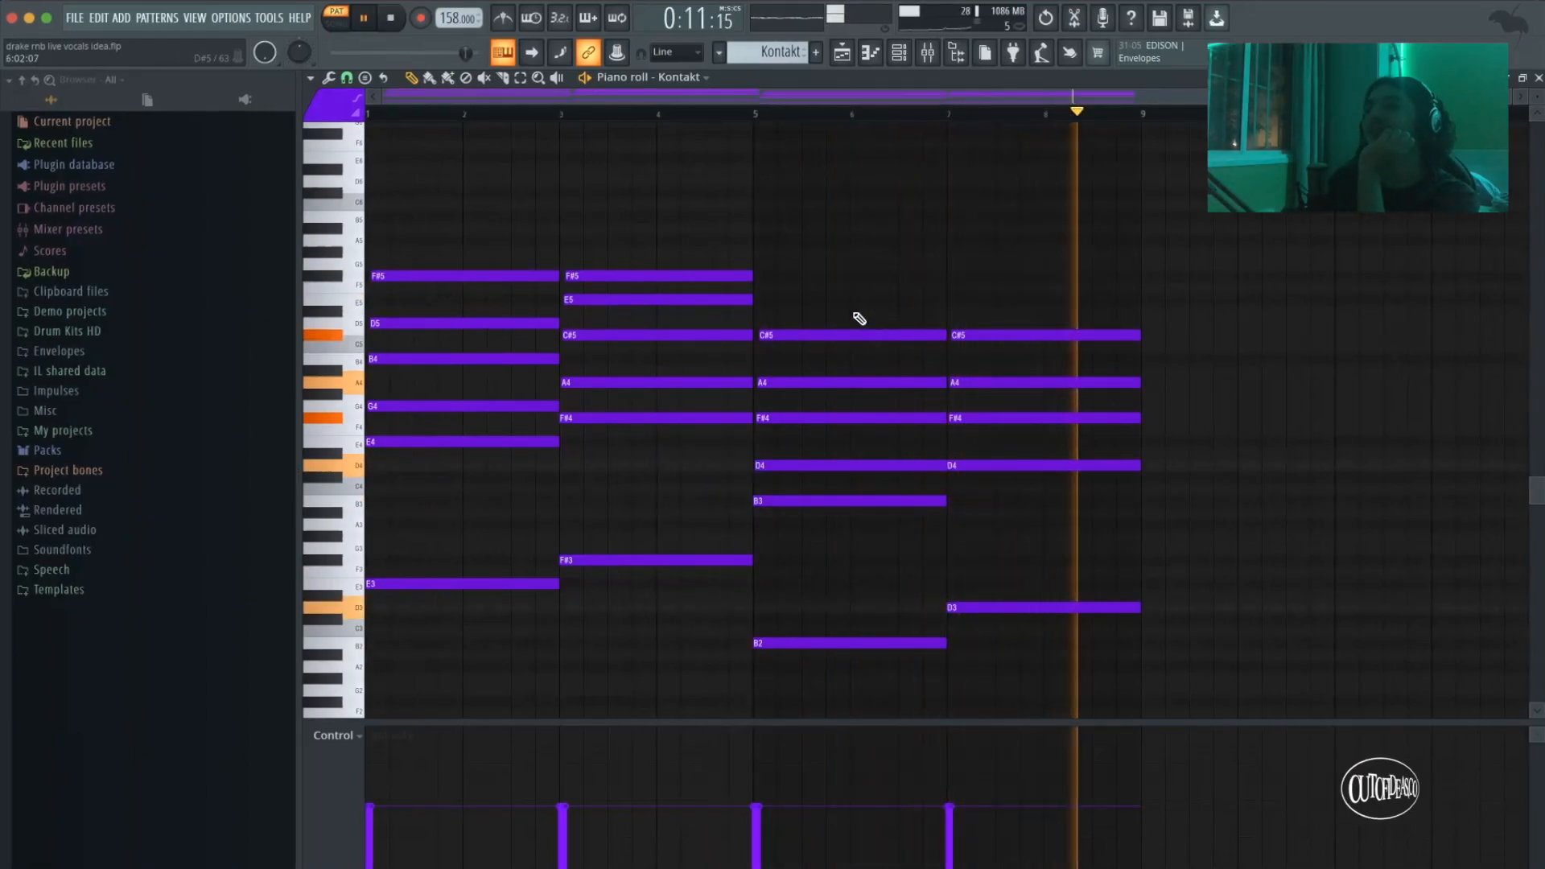
pyautogui.press('space')
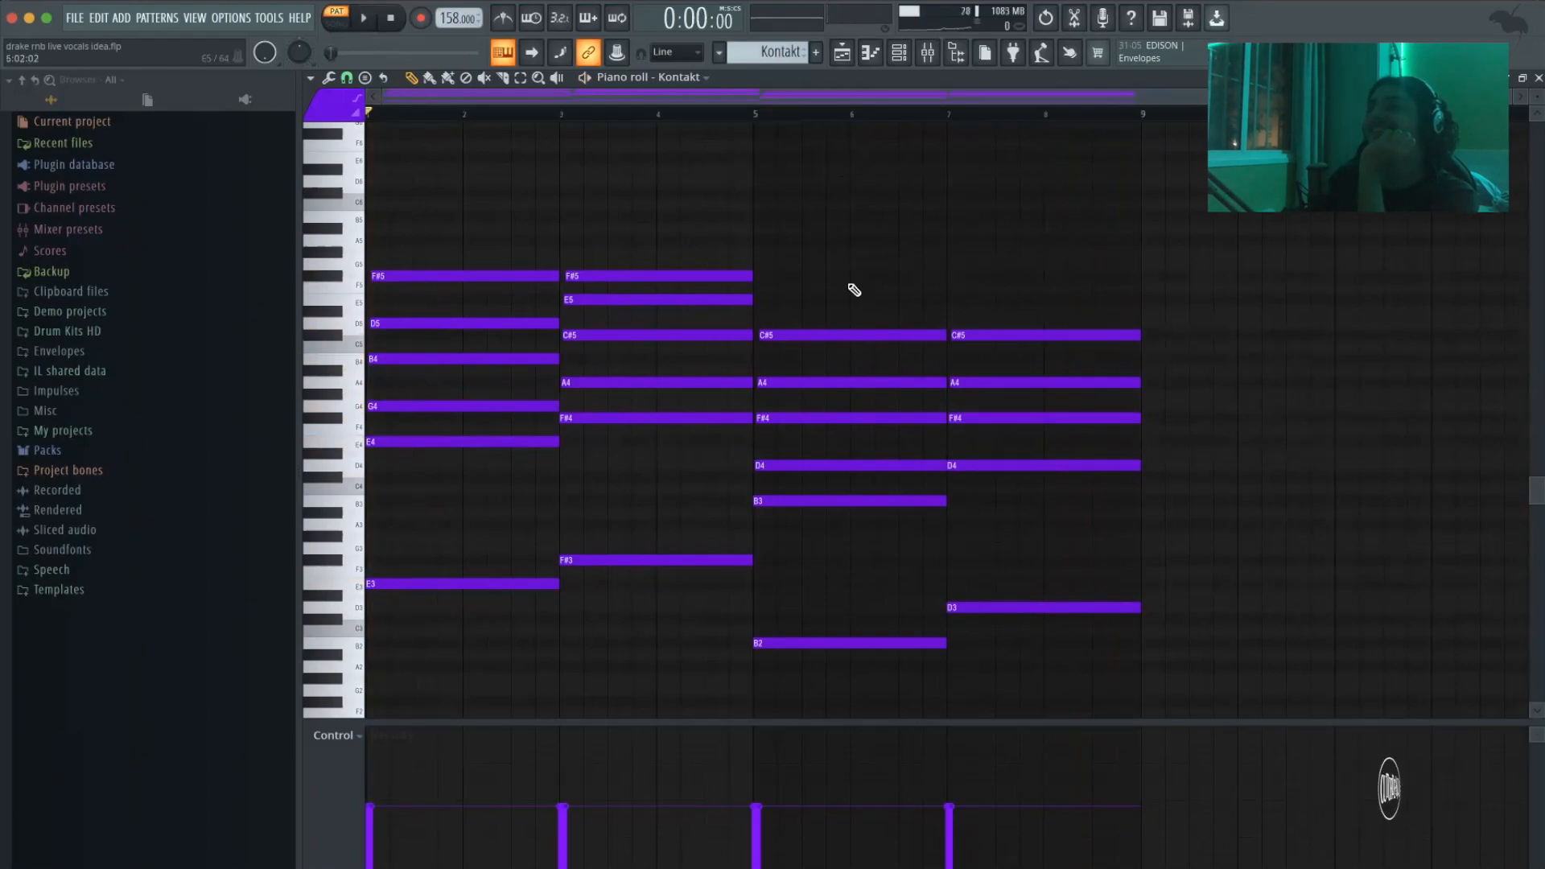
pyautogui.moveTo(1105, 649); pyautogui.dragTo(709, 270)
pyautogui.keyDown('super'); pyautogui.click(647, 193); pyautogui.keyUp('super')
# Step: Solo Track 2 in the playlist and audition its [KB] pad (33) - Loop_3 pattern in the piano roll
pyautogui.click(842, 51)
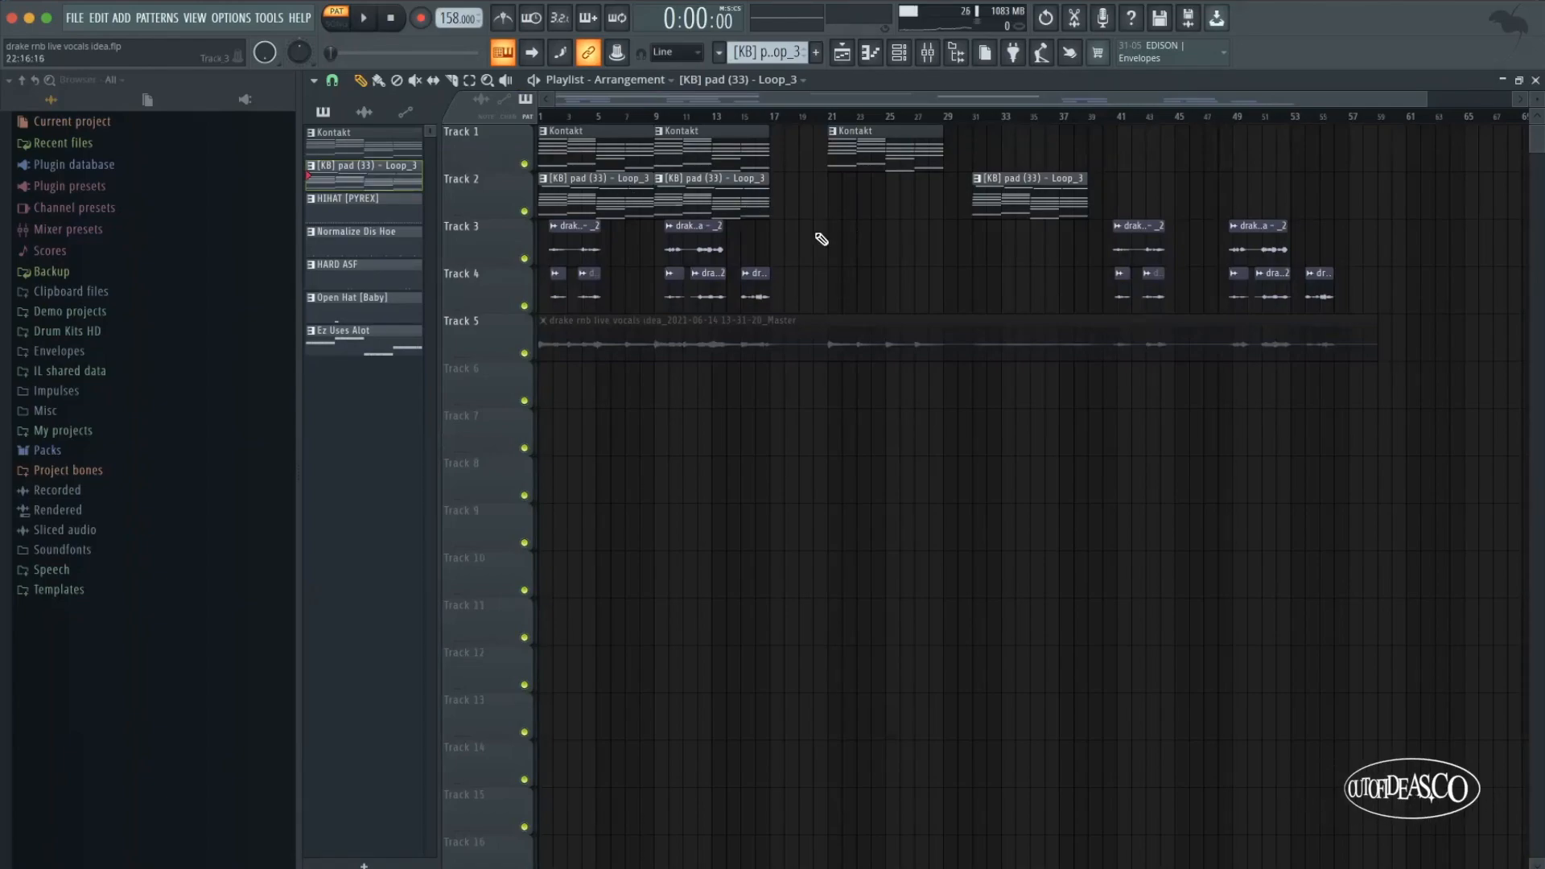
pyautogui.rightClick(524, 212)
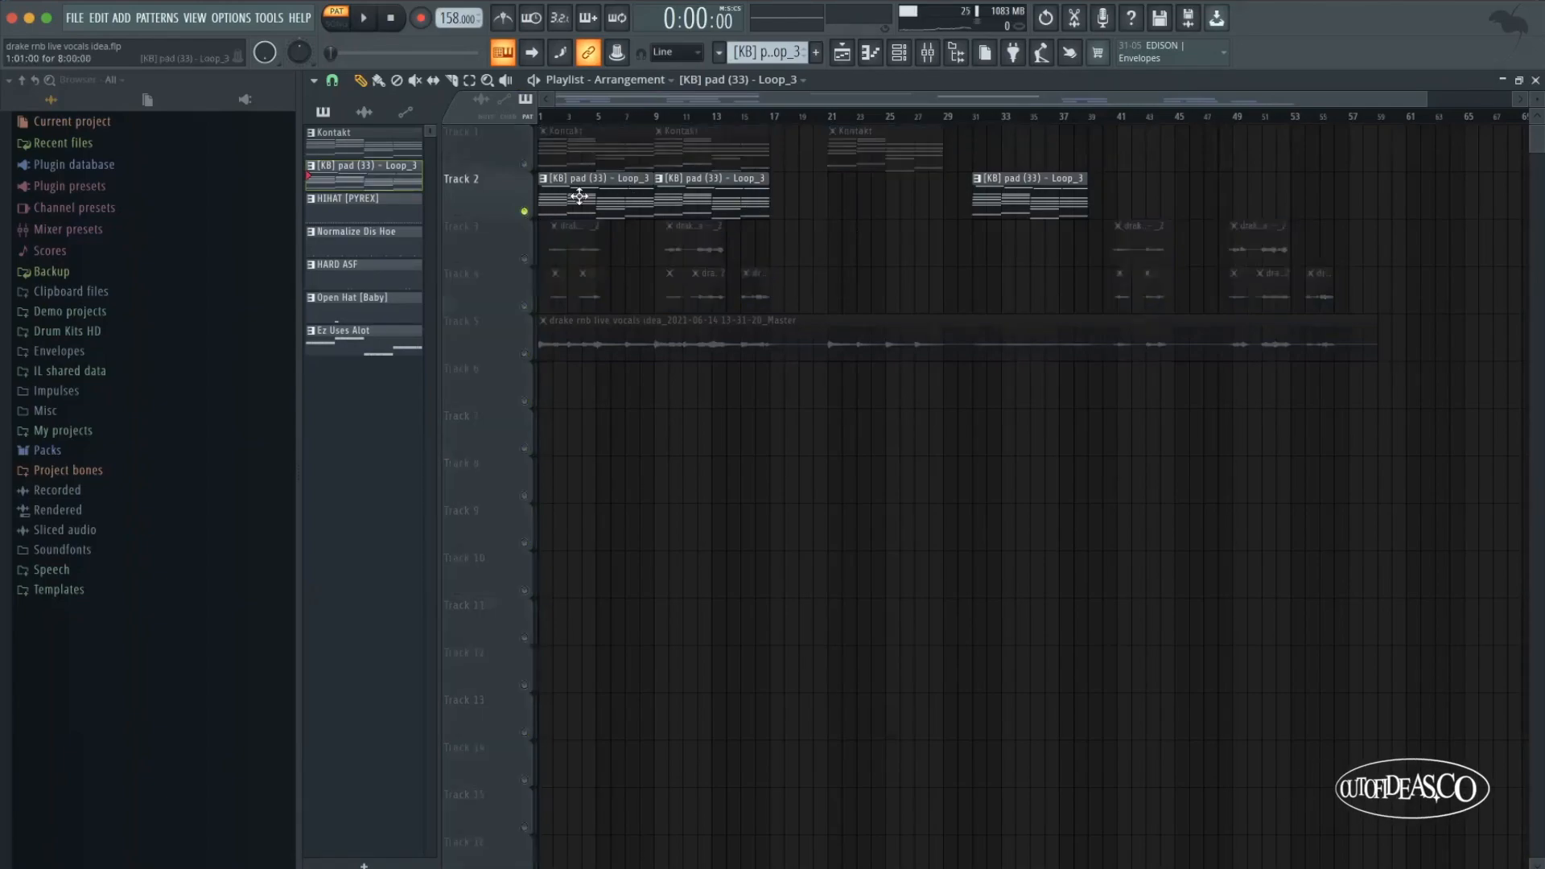
pyautogui.doubleClick(581, 195)
pyautogui.hscroll(-3, 804, 240)
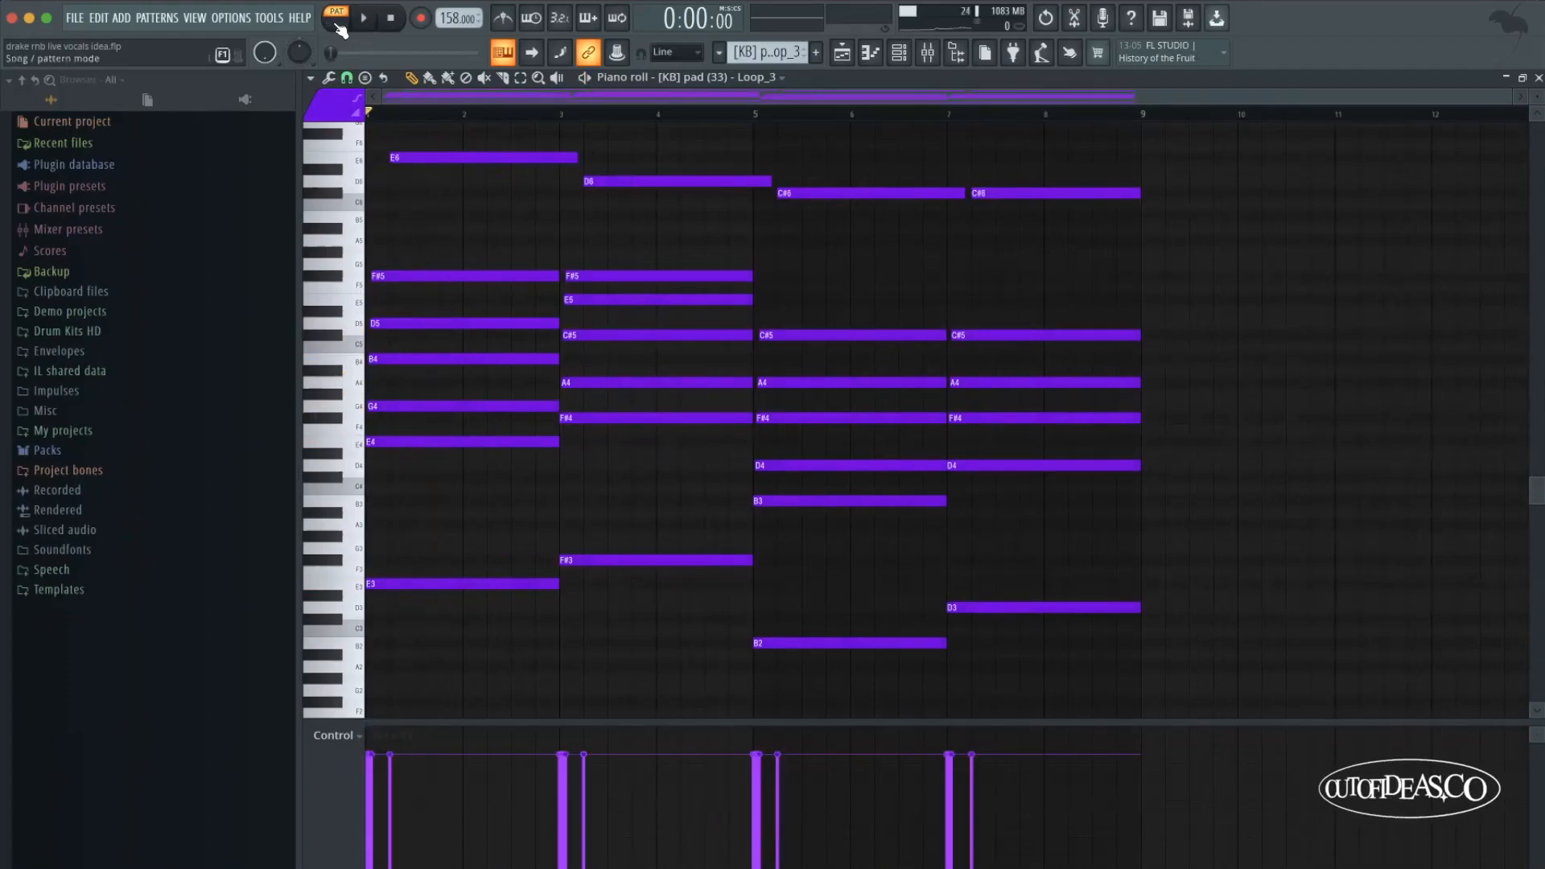
pyautogui.press('space')
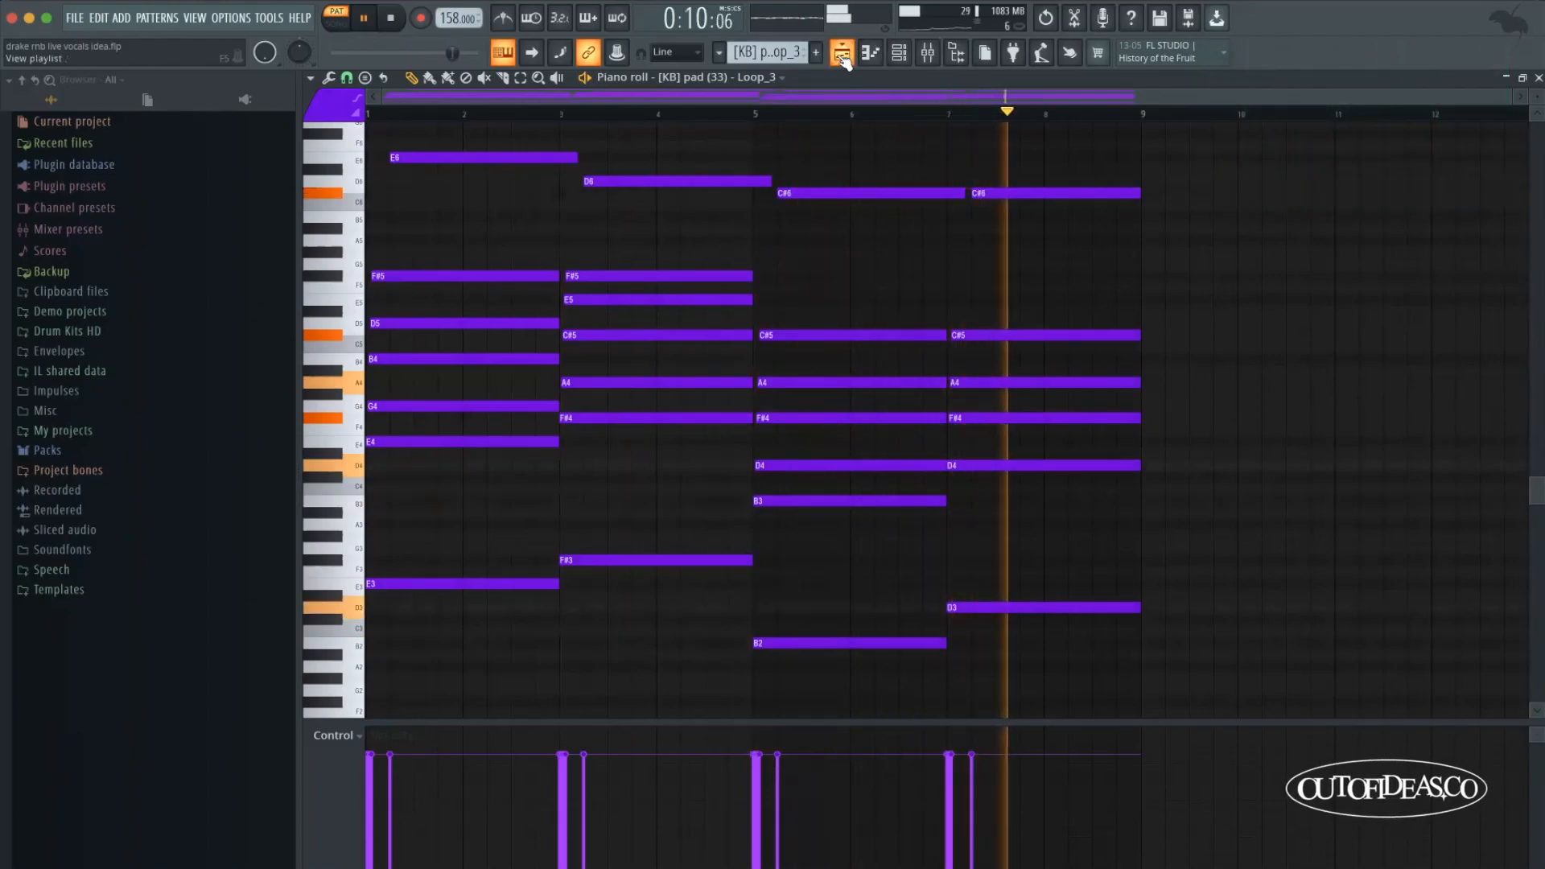
pyautogui.press('space')
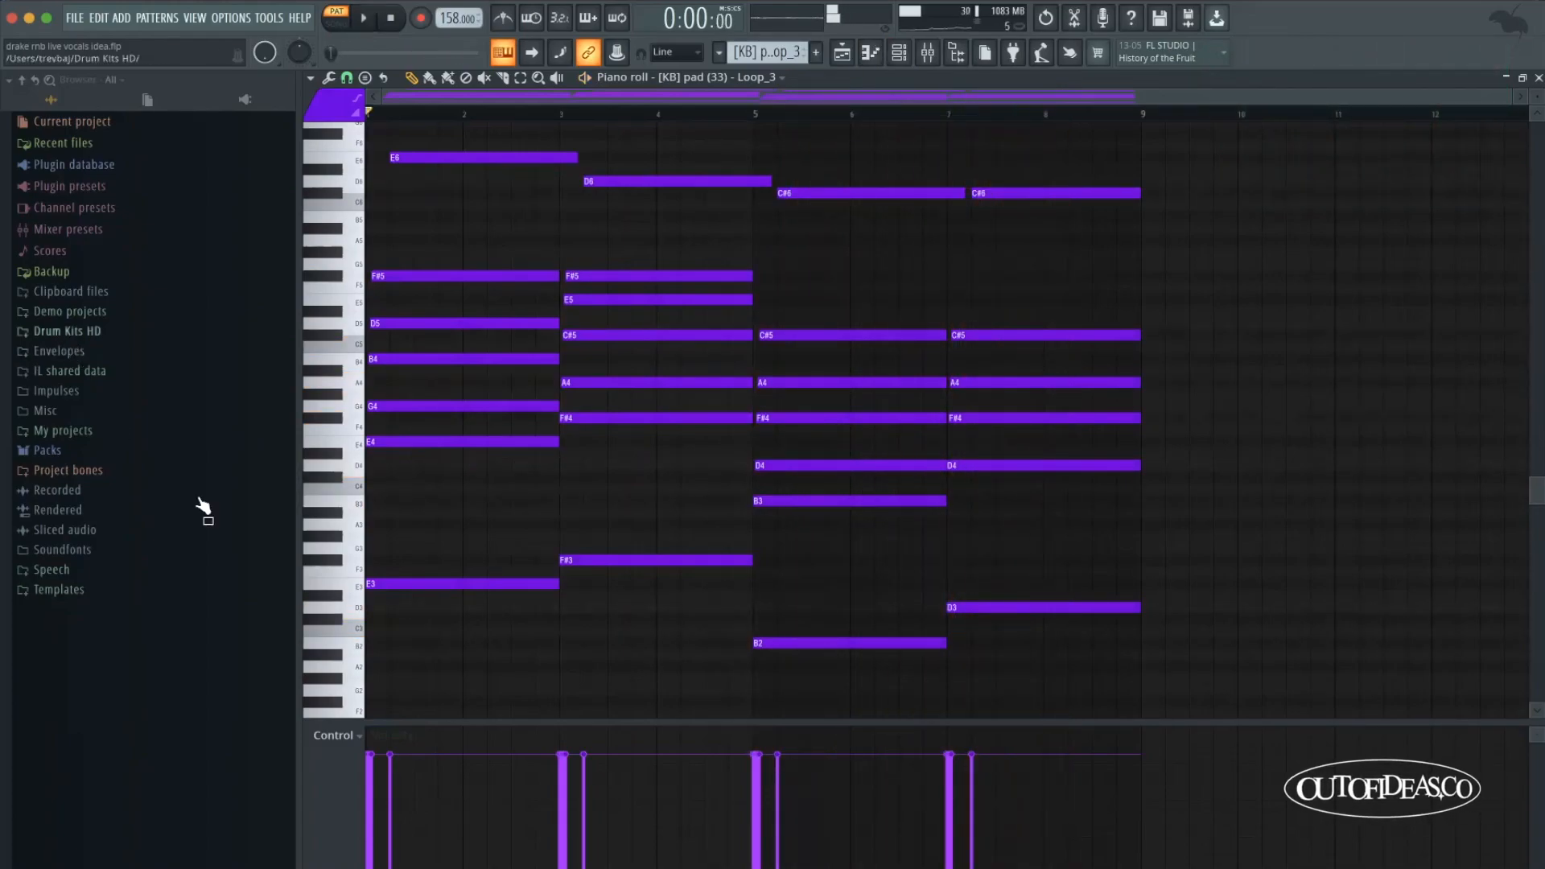
# Step: Look through the subfolders of the eclipse (one shot kit) in Drum Kits HD, collapse the folders and return to the playlist
pyautogui.scroll(-4, 161, 515)
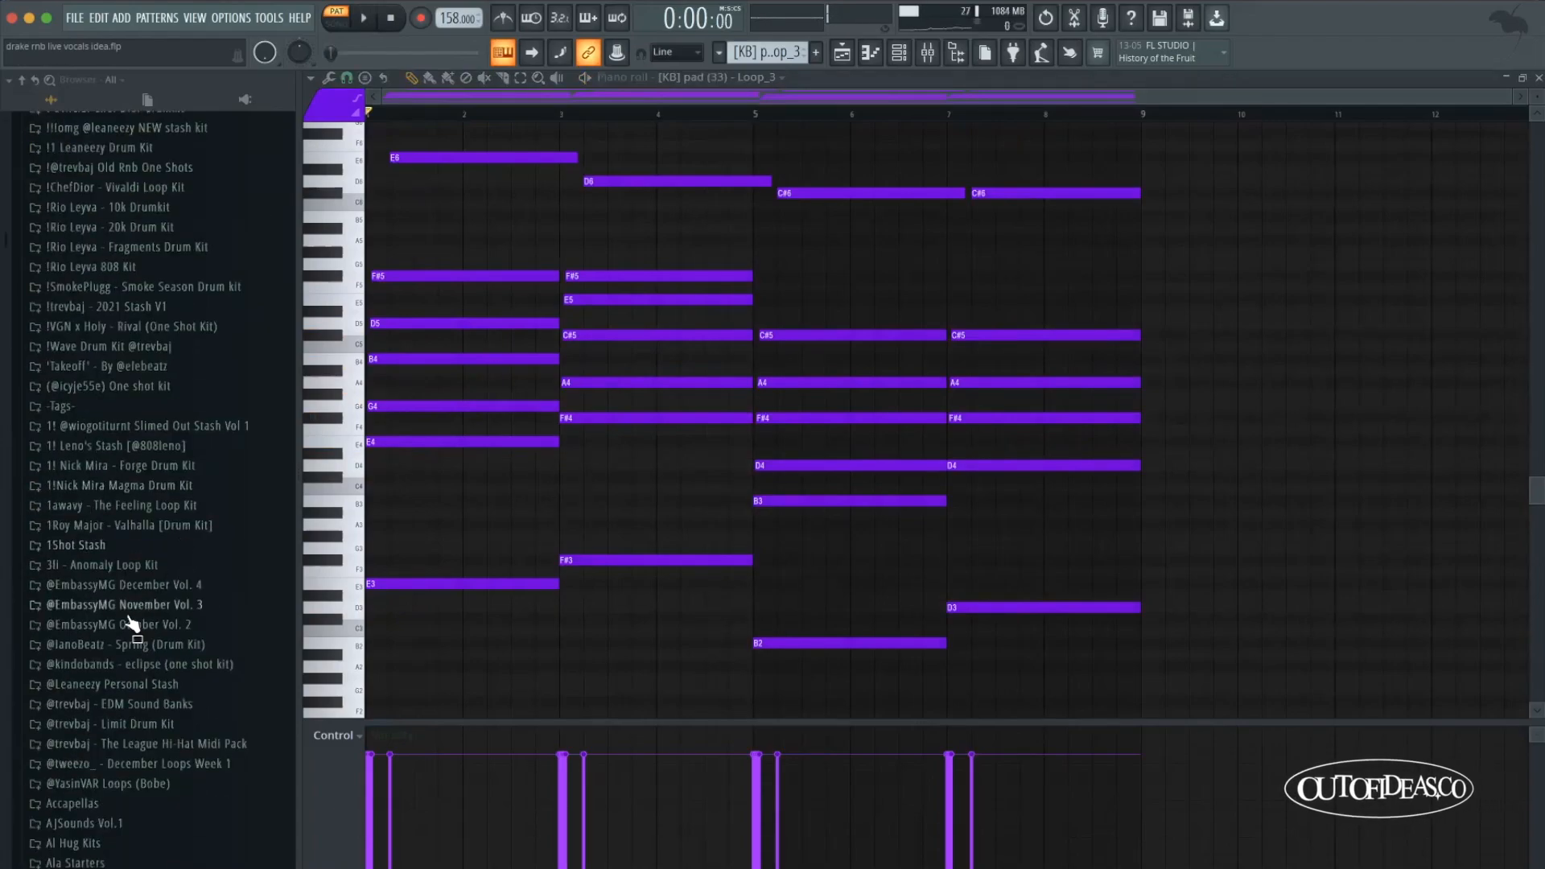
pyautogui.click(125, 664)
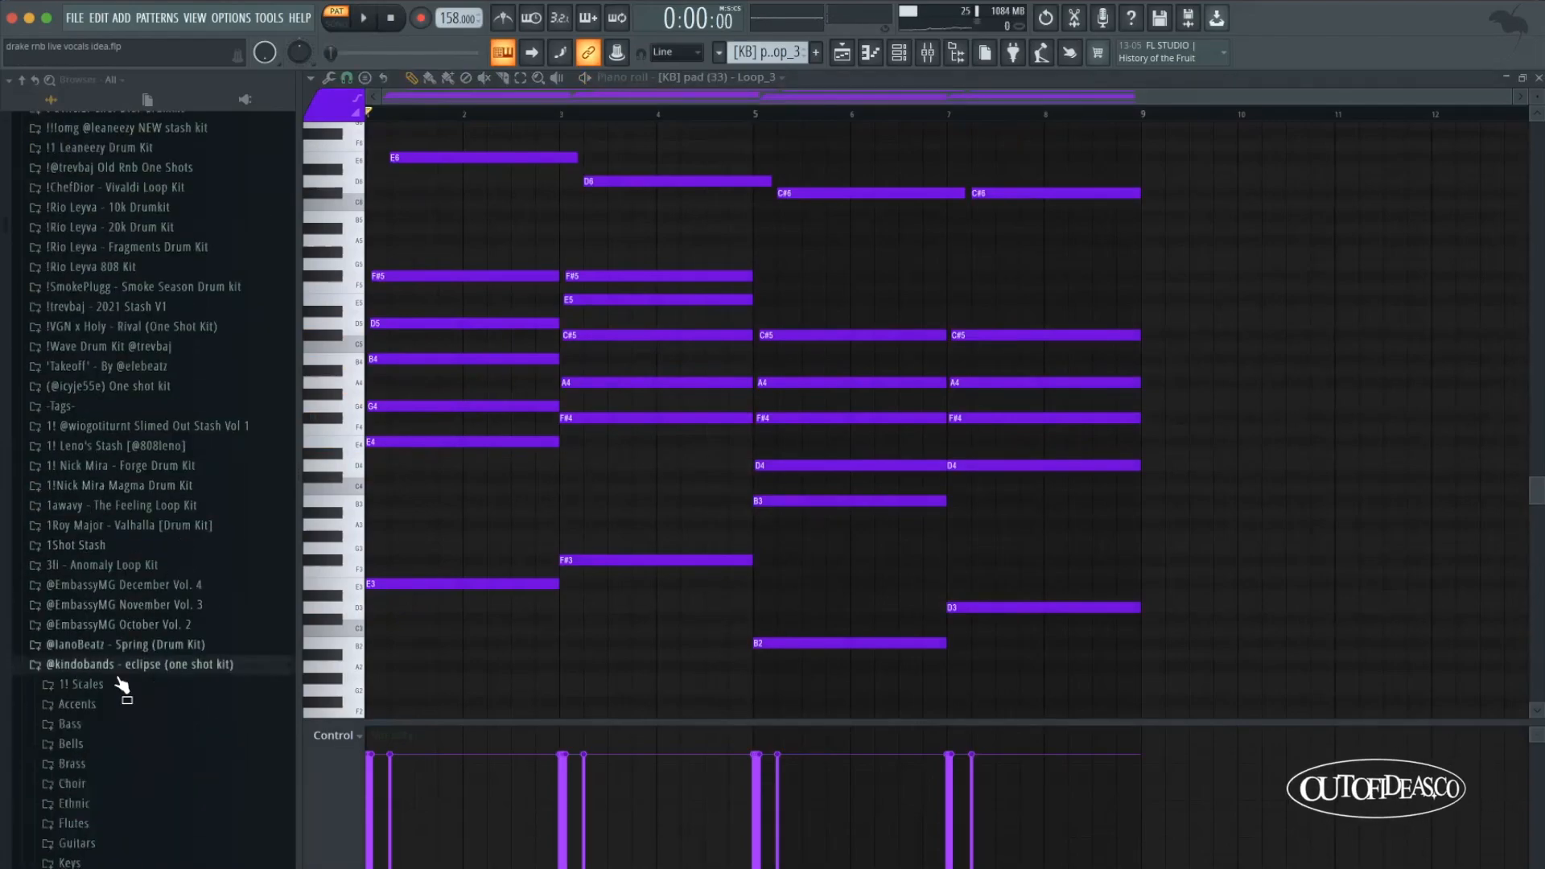
pyautogui.scroll(-5, 129, 680)
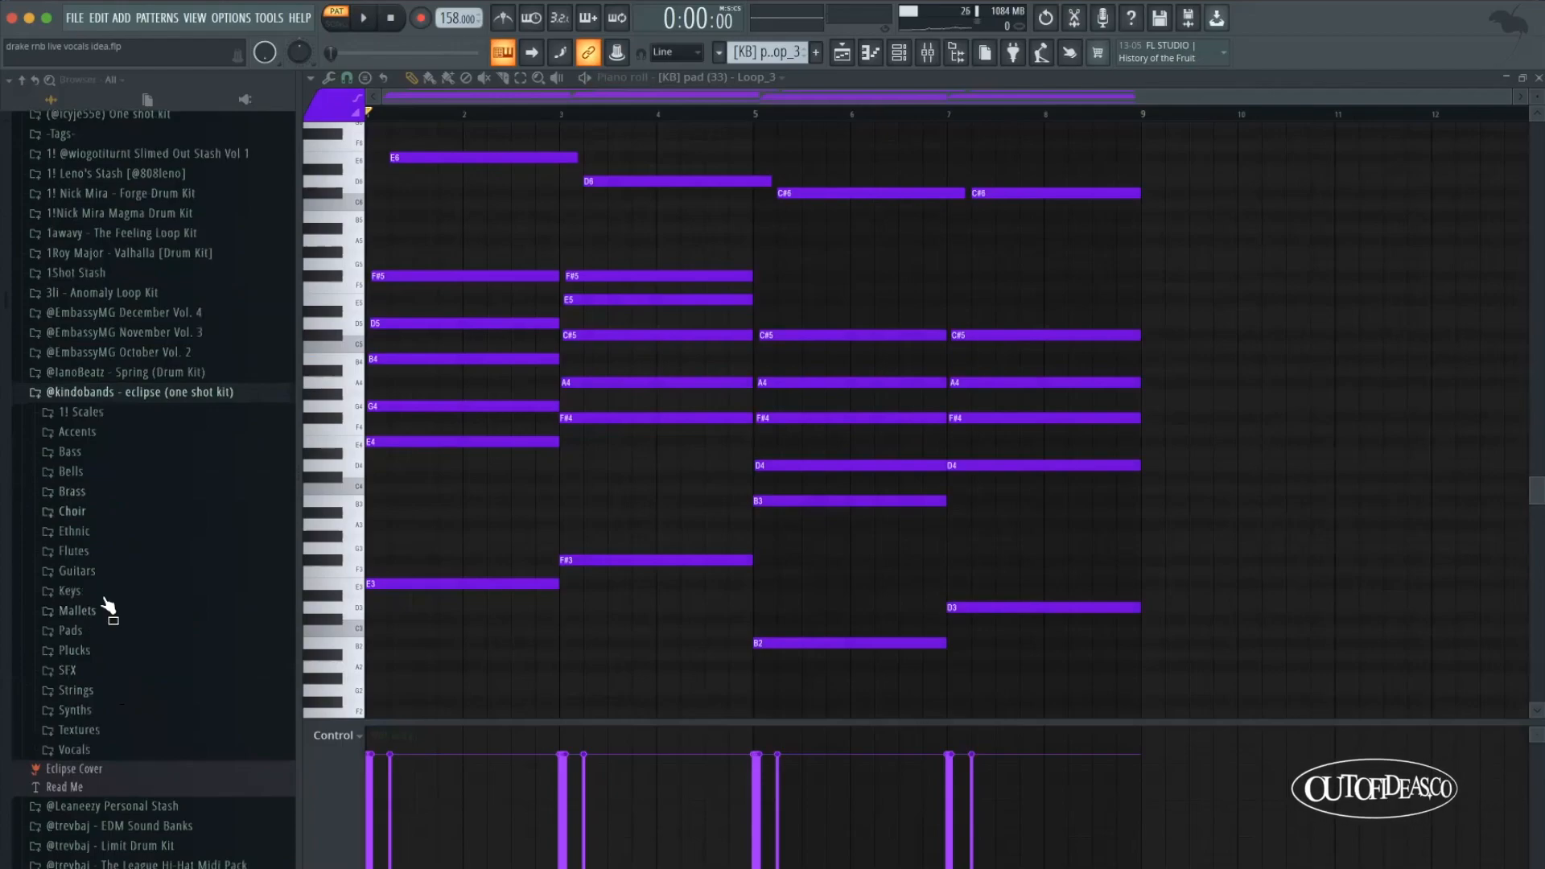
pyautogui.moveTo(764, 182); pyautogui.dragTo(771, 181)
pyautogui.click(251, 394)
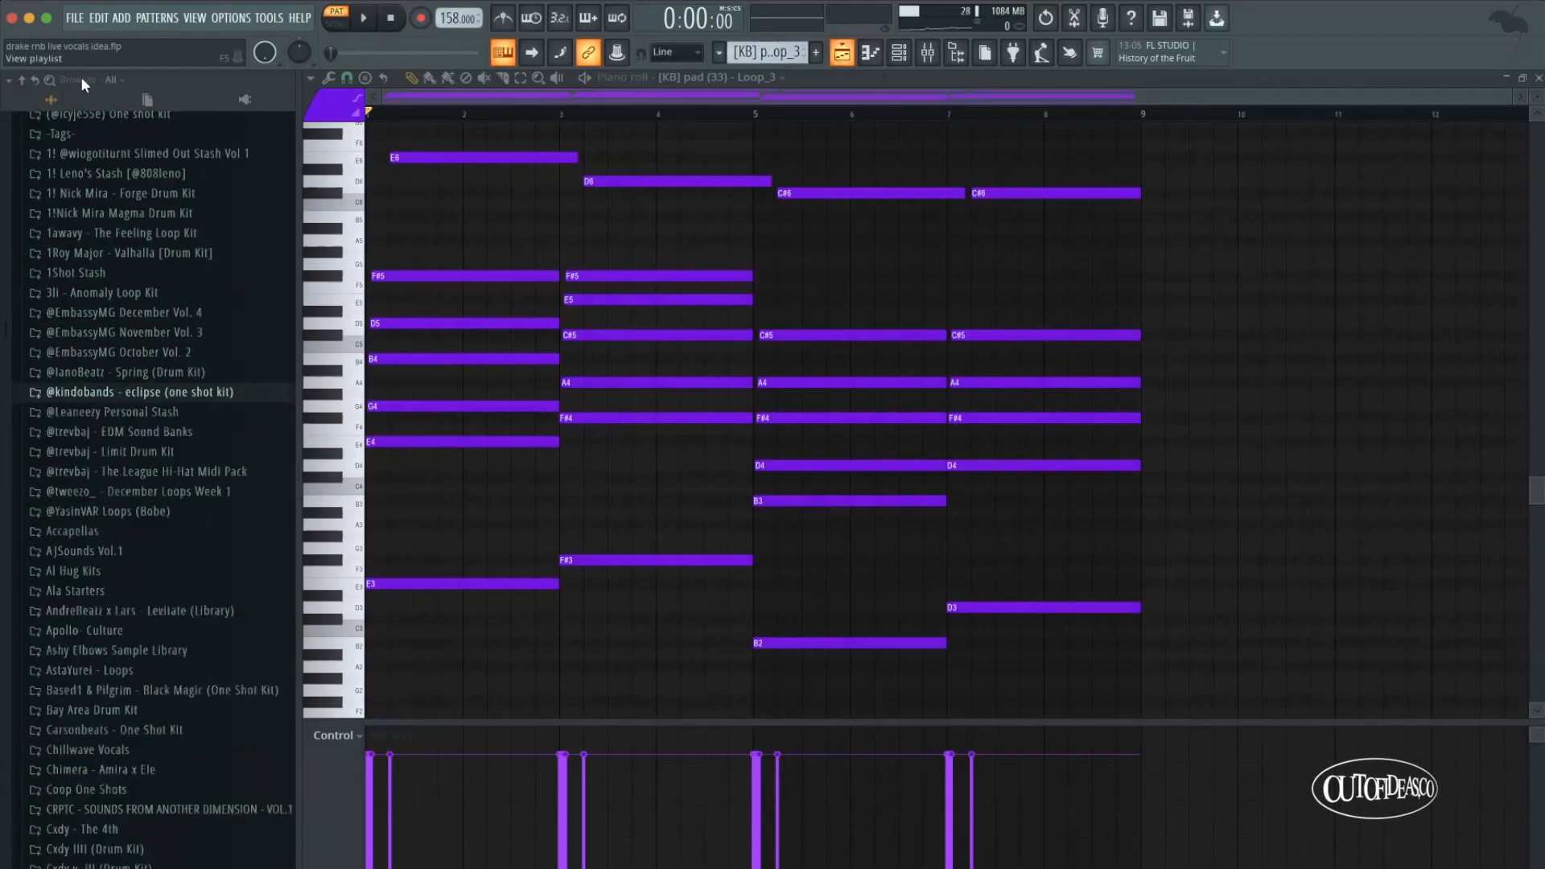
pyautogui.press('F5')
pyautogui.click(24, 80)
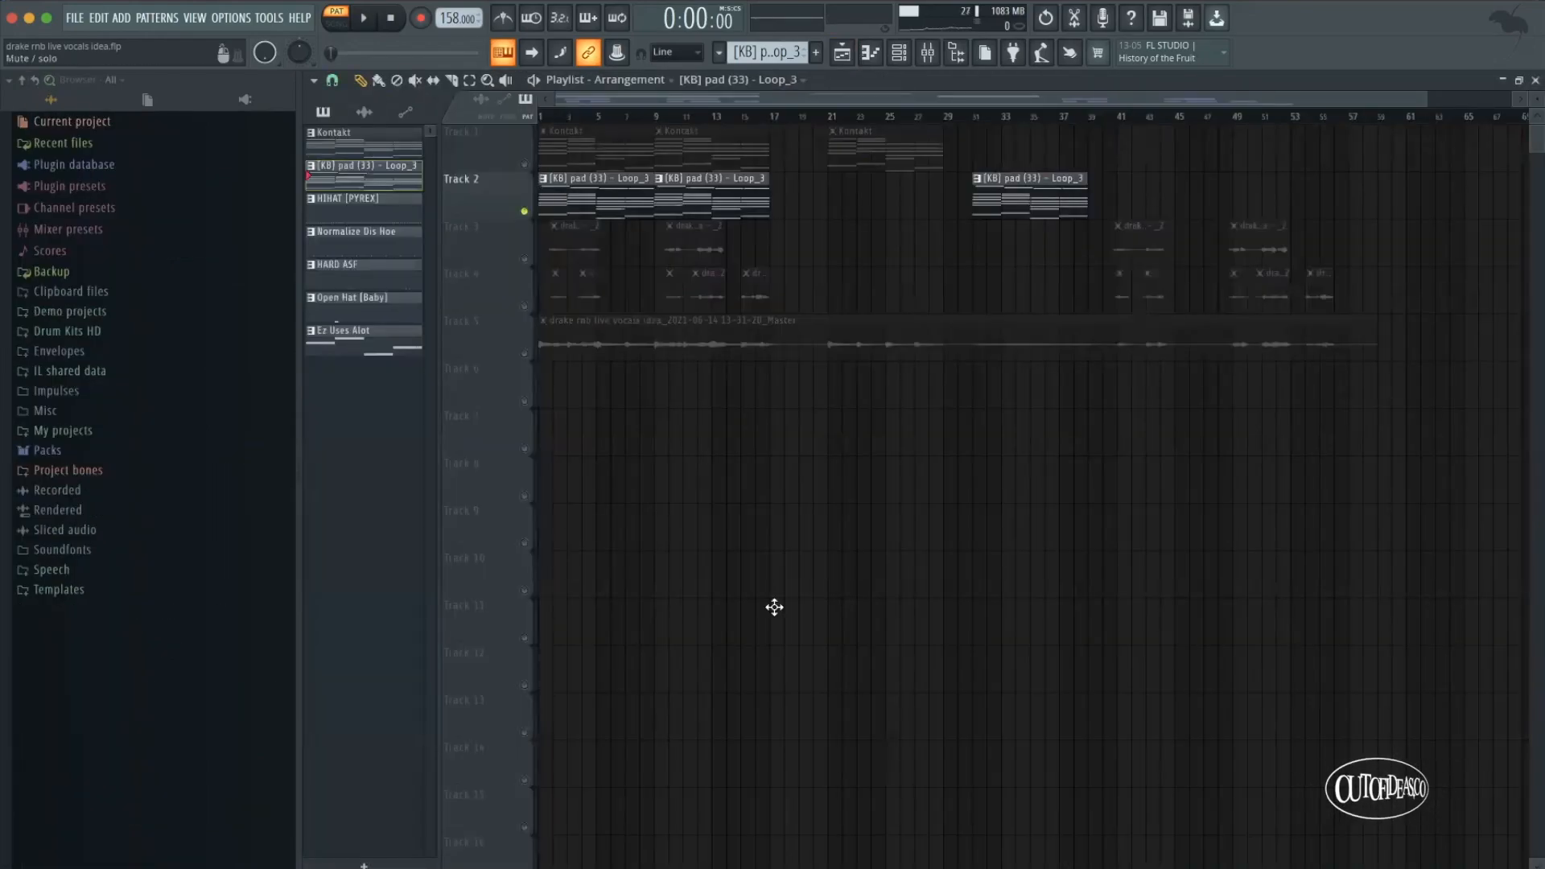
# Step: Toggle solo and mute on the vocal Tracks 3 and 4, leaving every playlist track enabled
pyautogui.scroll(-1, 600, 265)
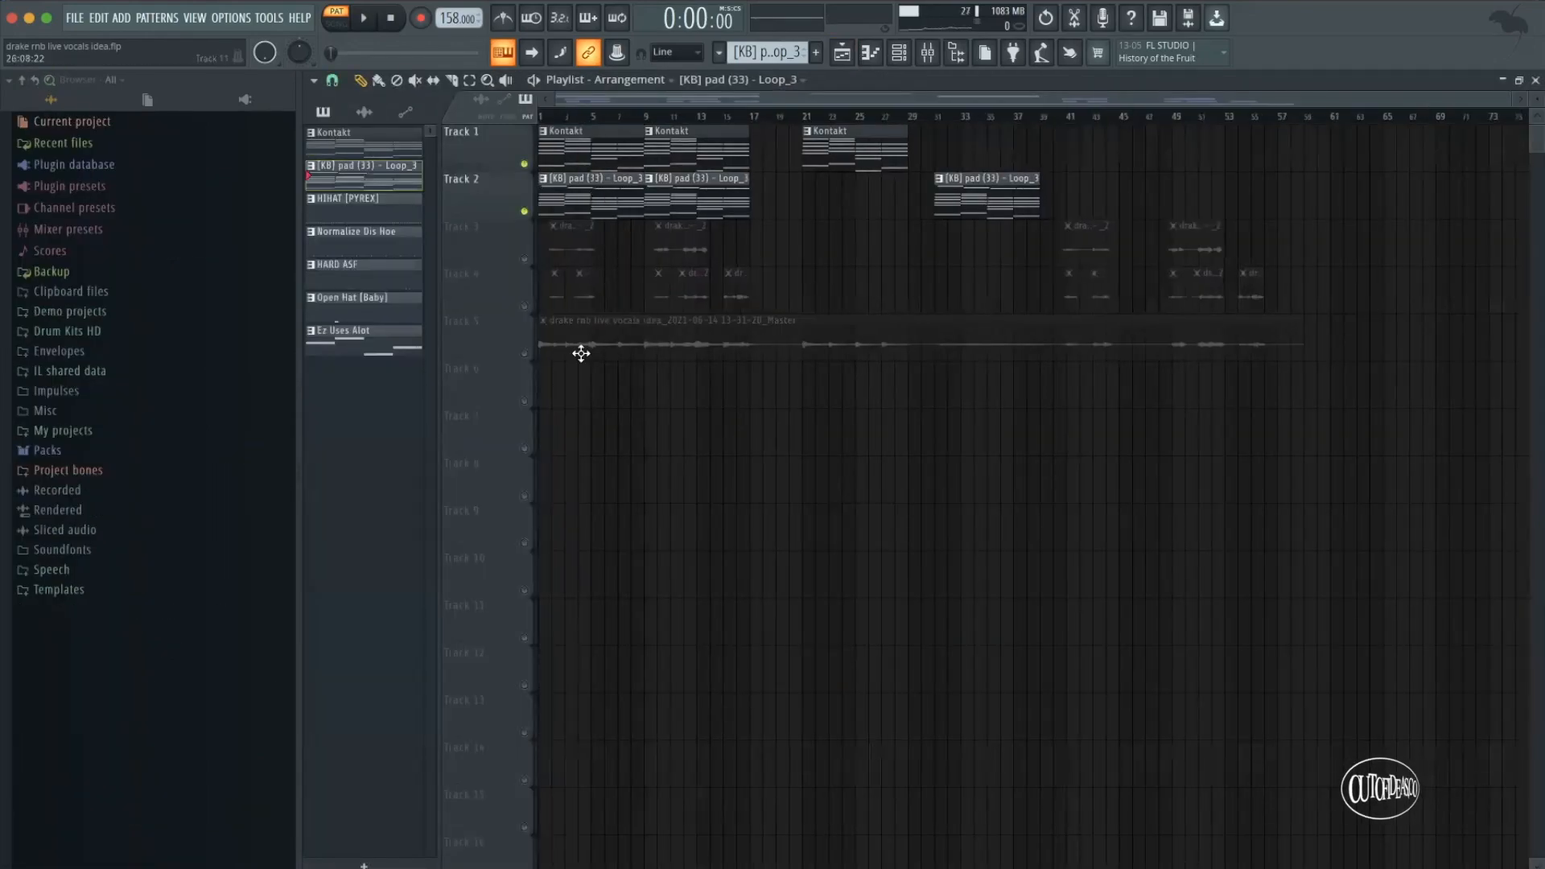
pyautogui.rightClick(528, 257)
pyautogui.rightClick(526, 307)
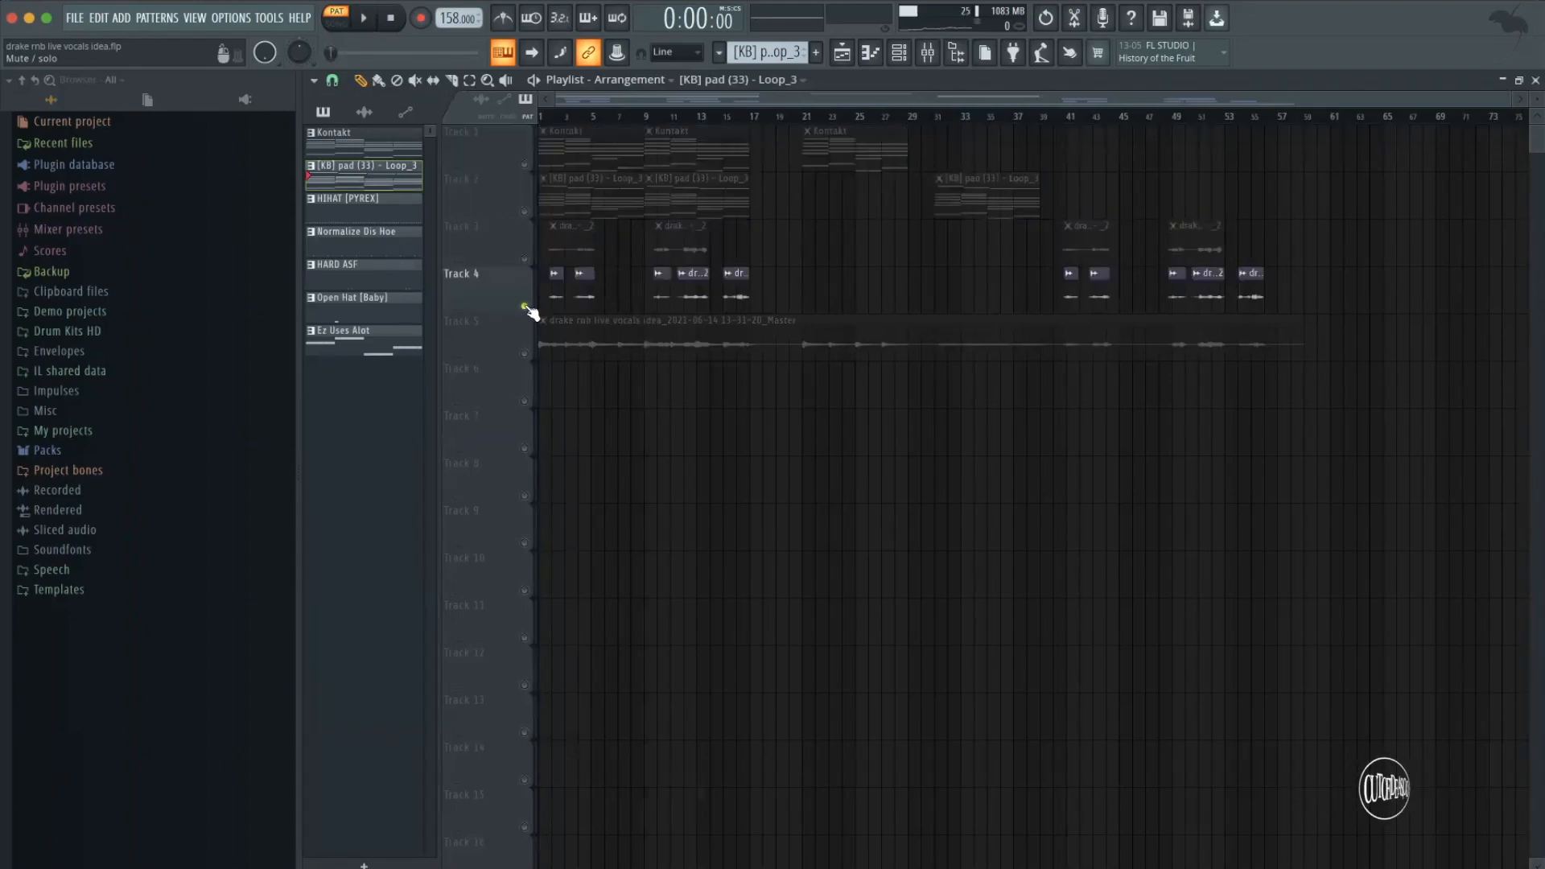
pyautogui.rightClick(526, 306)
pyautogui.click(524, 259)
pyautogui.click(524, 307)
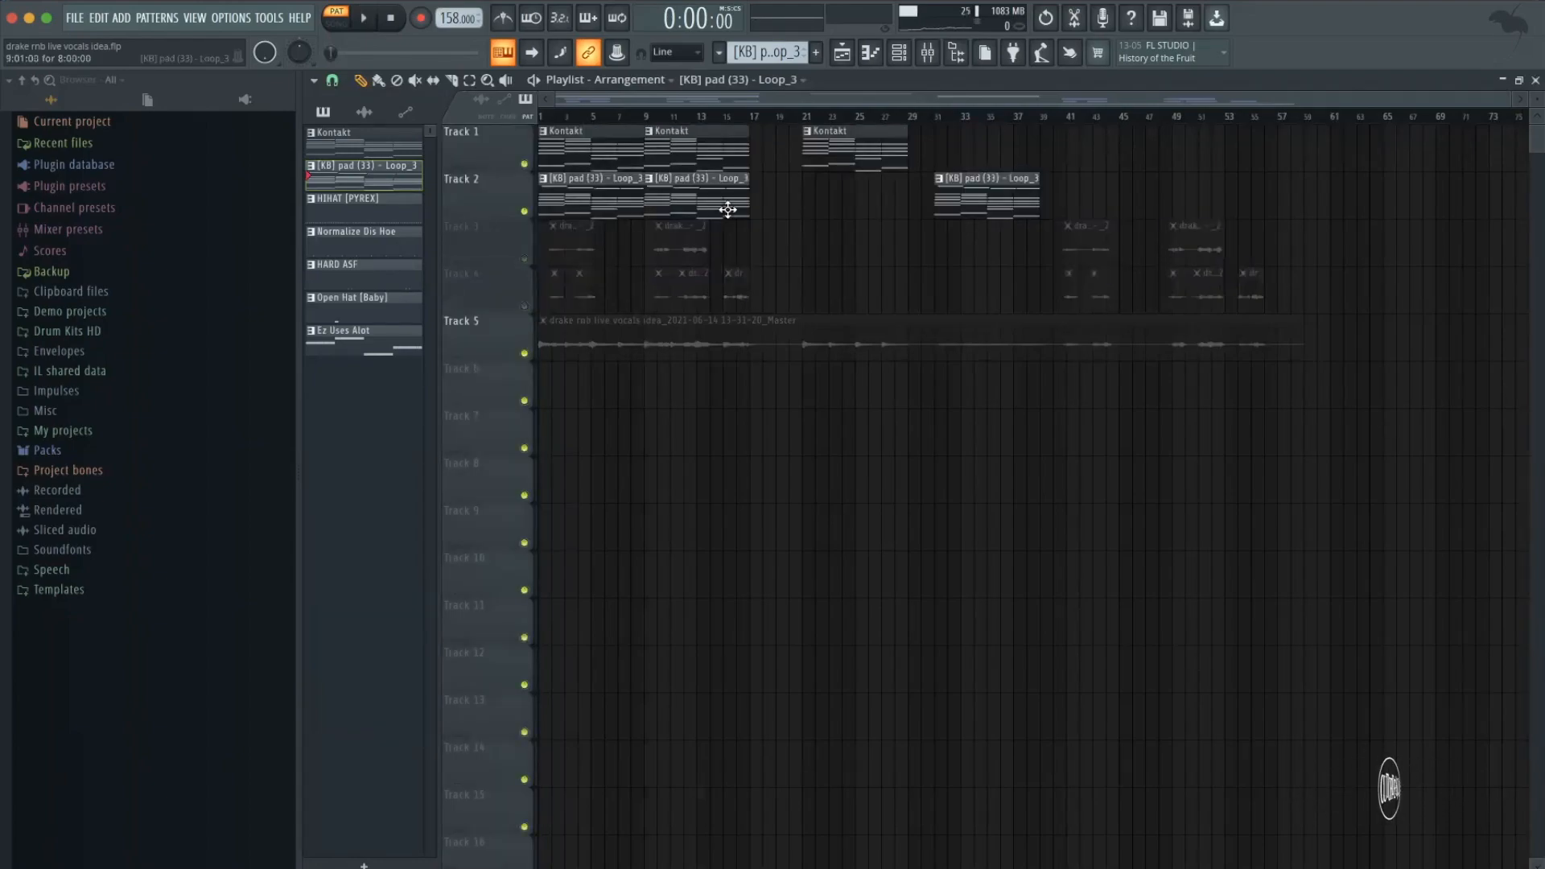
pyautogui.rightClick(525, 259)
pyautogui.rightClick(524, 307)
pyautogui.rightClick(525, 307)
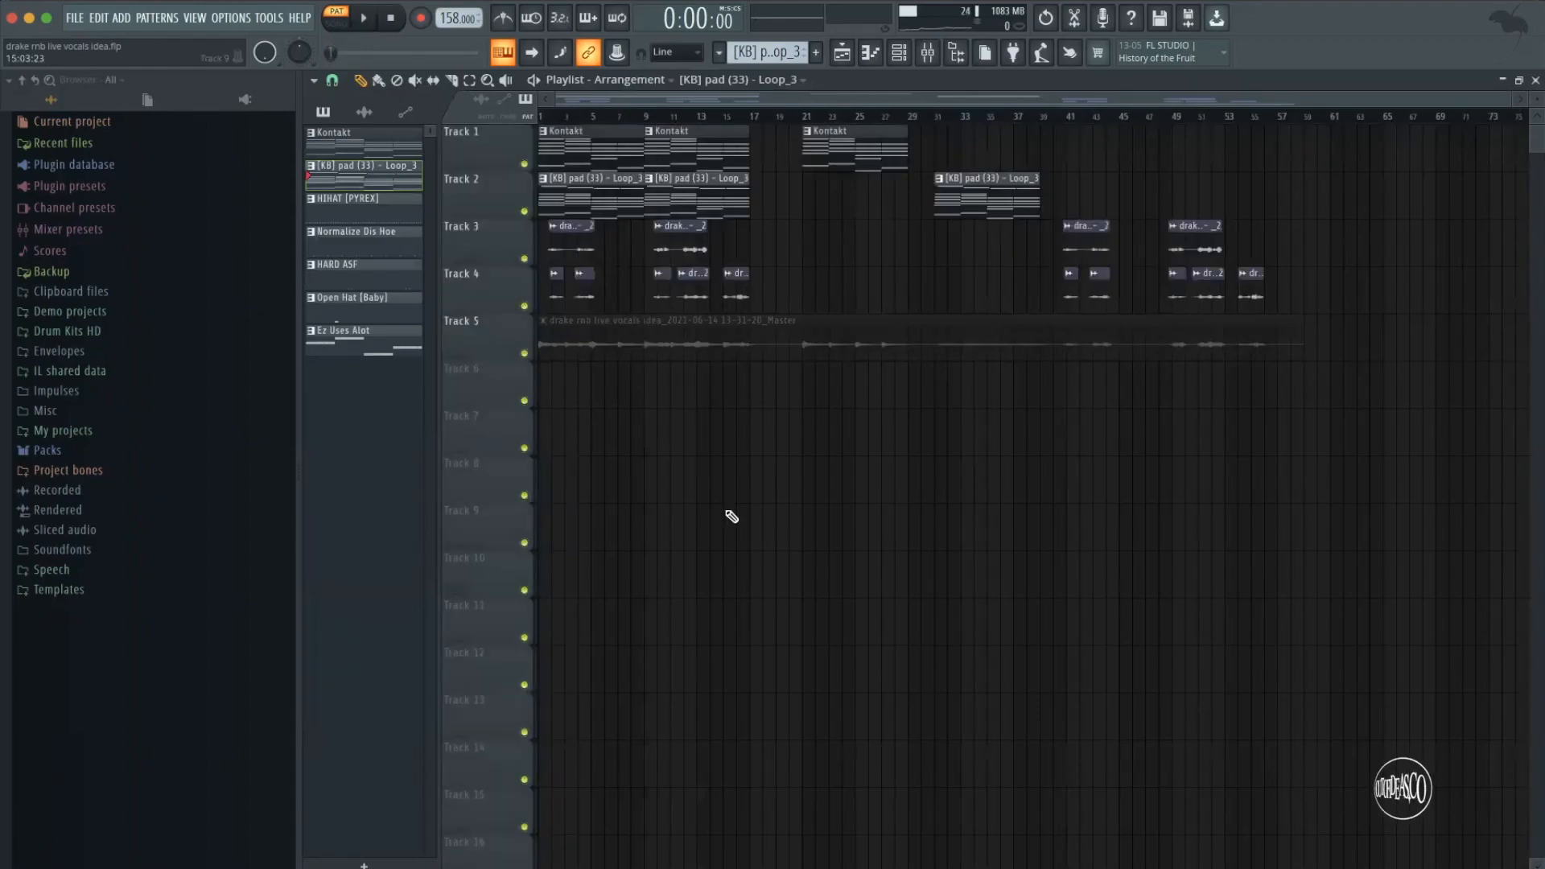
# Step: Switch to song mode and play the arrangement from the start
pyautogui.moveTo(727, 197); pyautogui.dragTo(611, 145)
pyautogui.rightClick(853, 245)
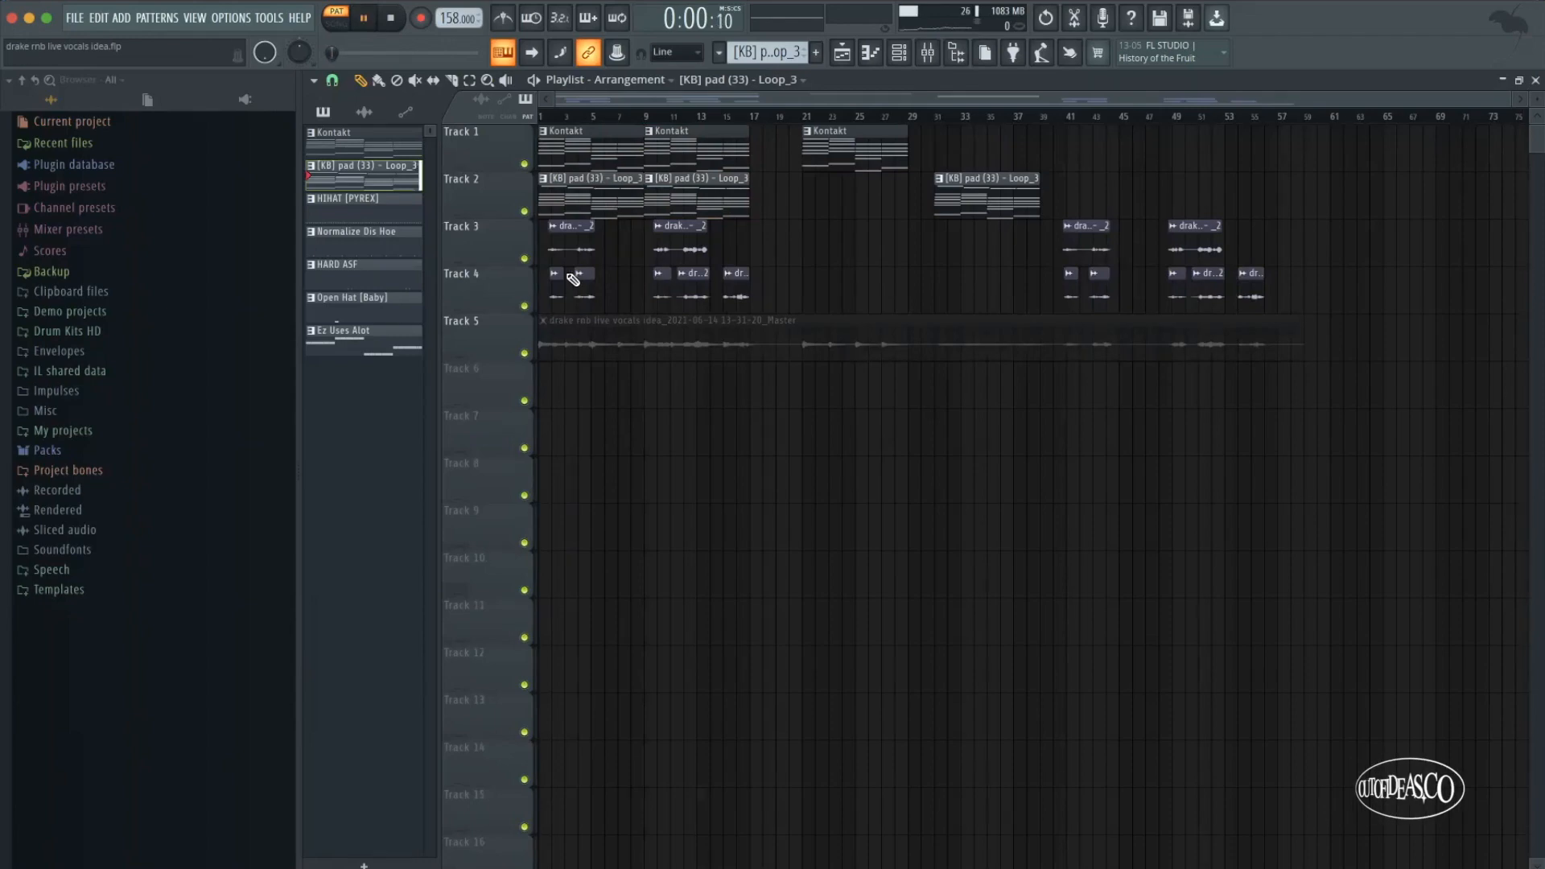
pyautogui.press('l')
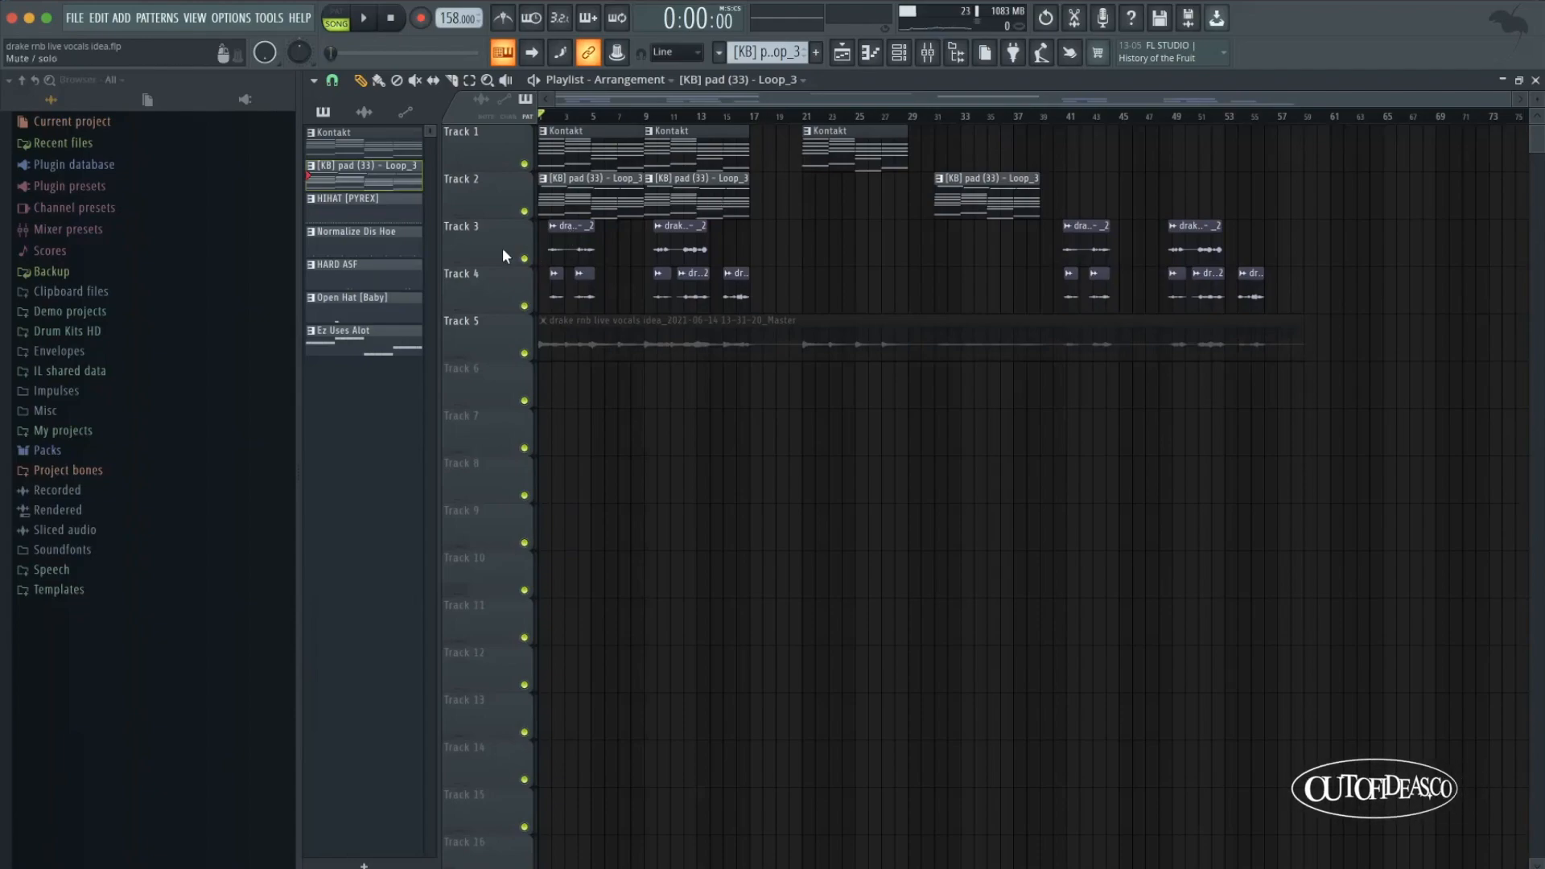
# Step: Highlight the vocal clips on Tracks 3 and 4 and solo these two tracks
pyautogui.moveTo(731, 312); pyautogui.dragTo(552, 241)
pyautogui.moveTo(731, 311); pyautogui.dragTo(552, 242)
pyautogui.keyDown('super'); pyautogui.click(786, 276); pyautogui.keyUp('super')
pyautogui.scroll(5, 530, 268)
pyautogui.rightClick(531, 266)
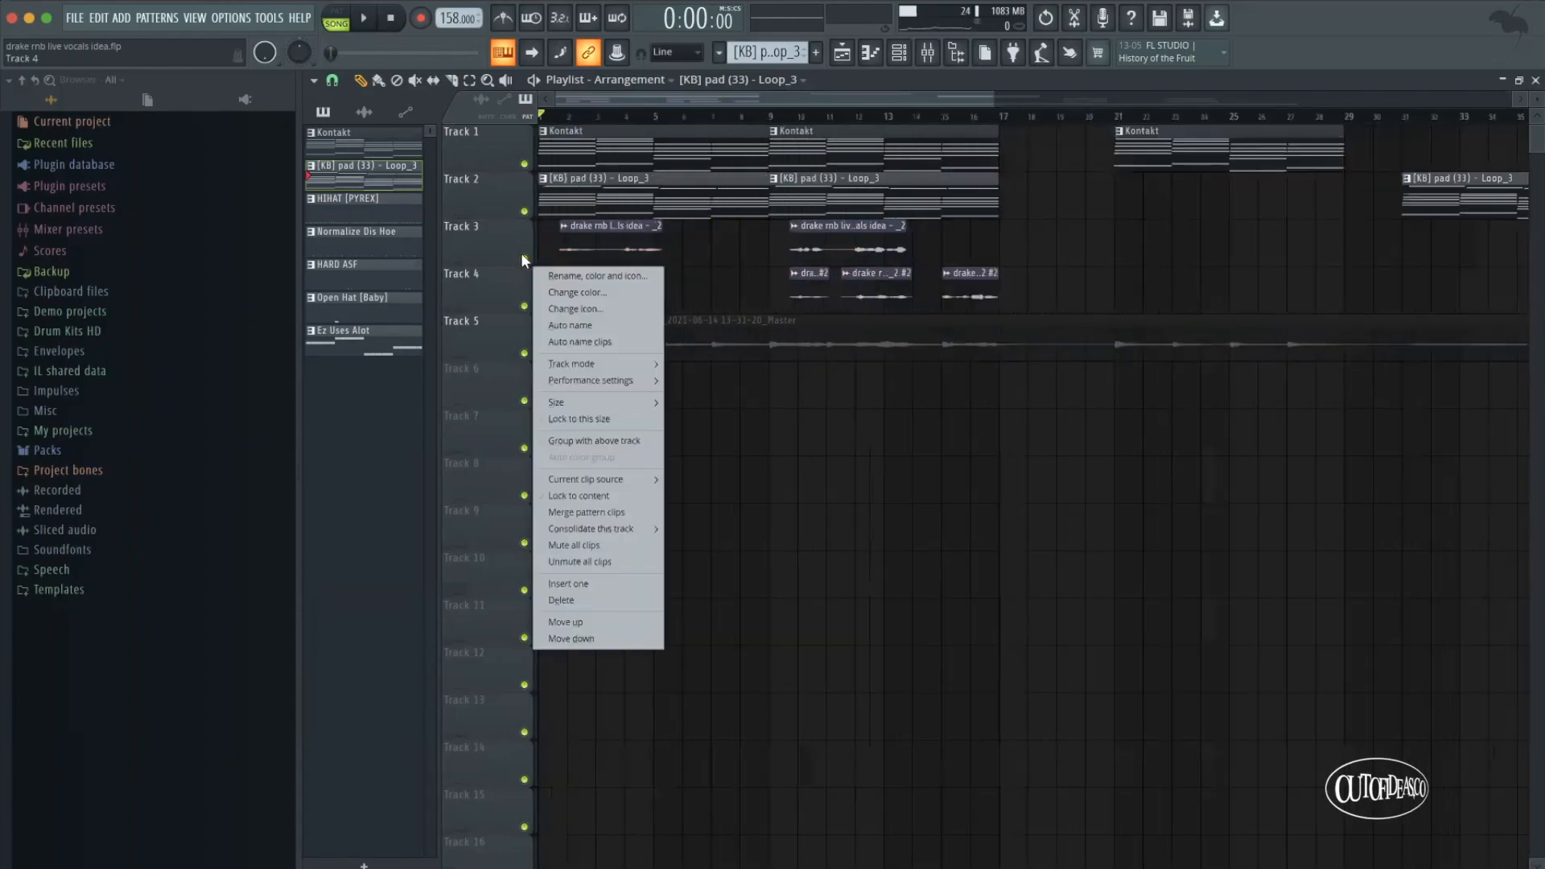
pyautogui.click(501, 251)
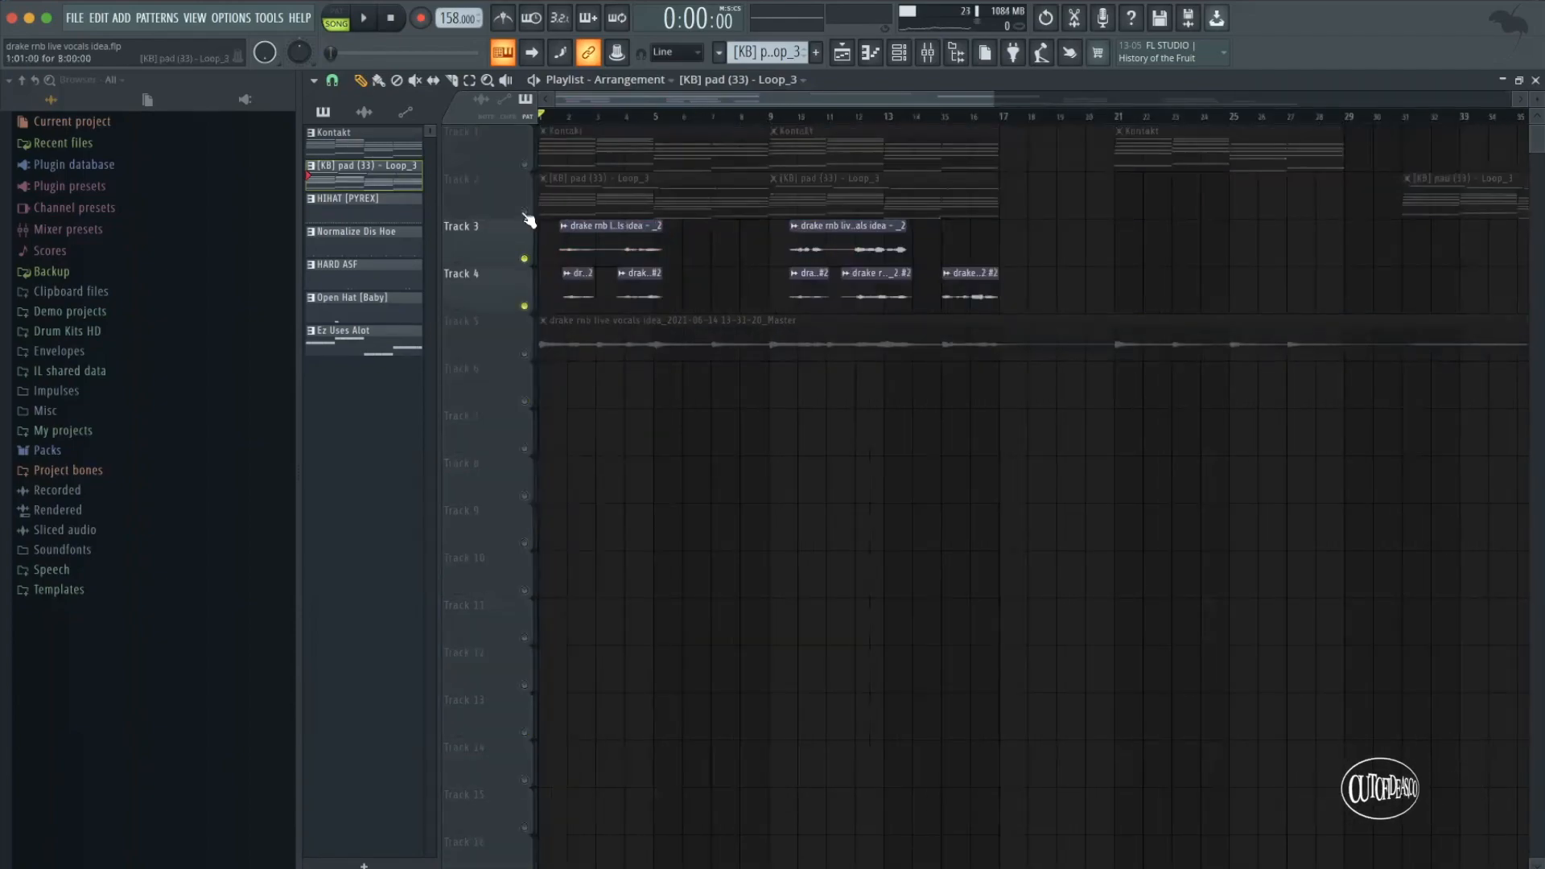
# Step: Play the arrangement from the start with all tracks enabled and stop playback around bar 14
pyautogui.press('space')
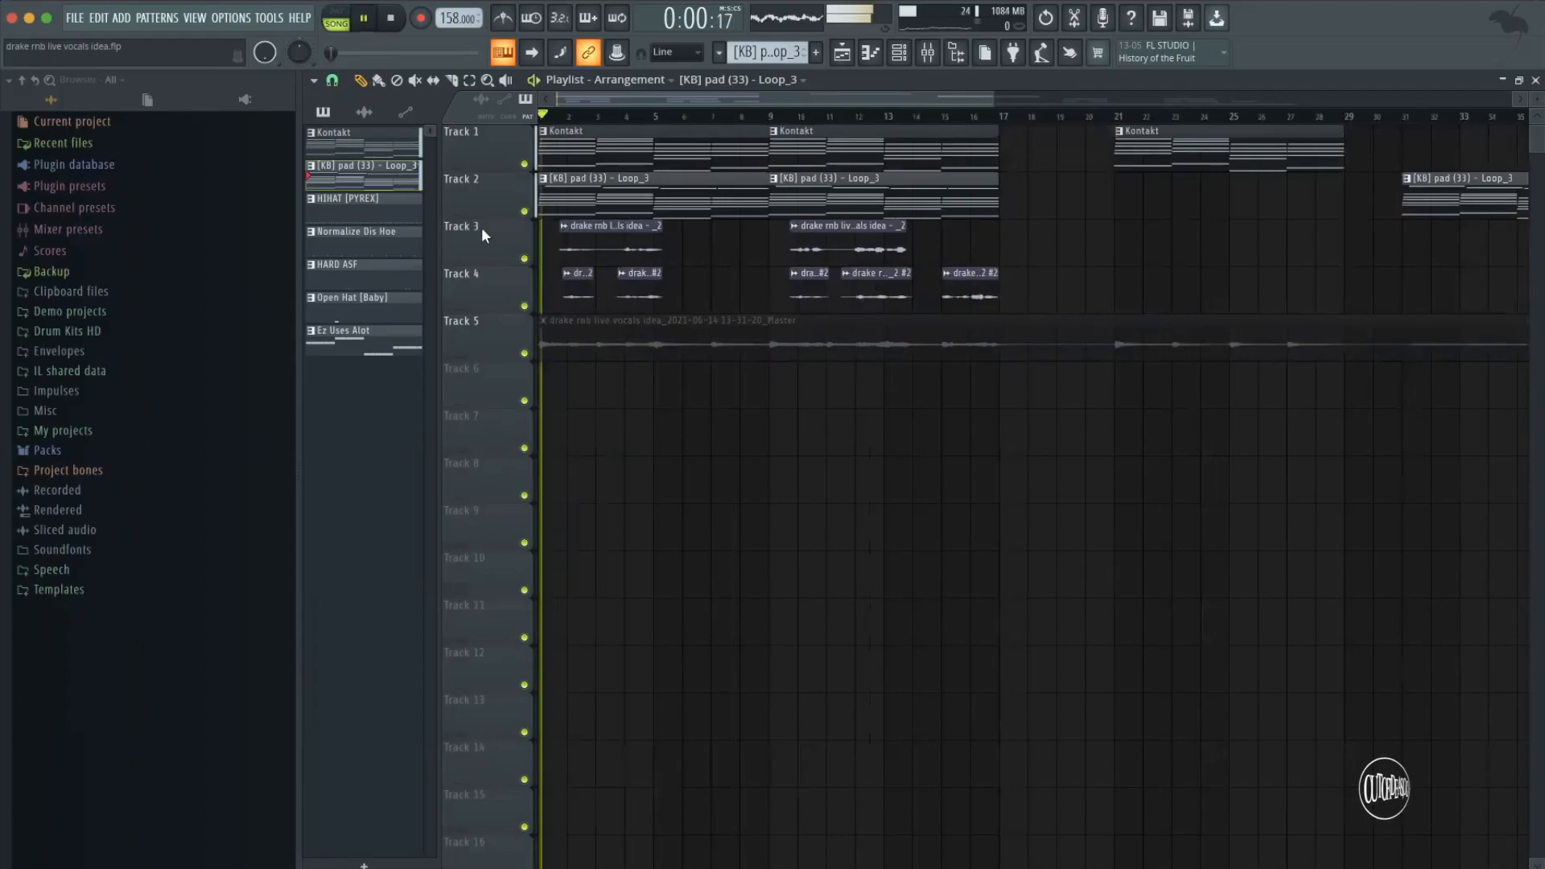
pyautogui.scroll(2, 470, 229)
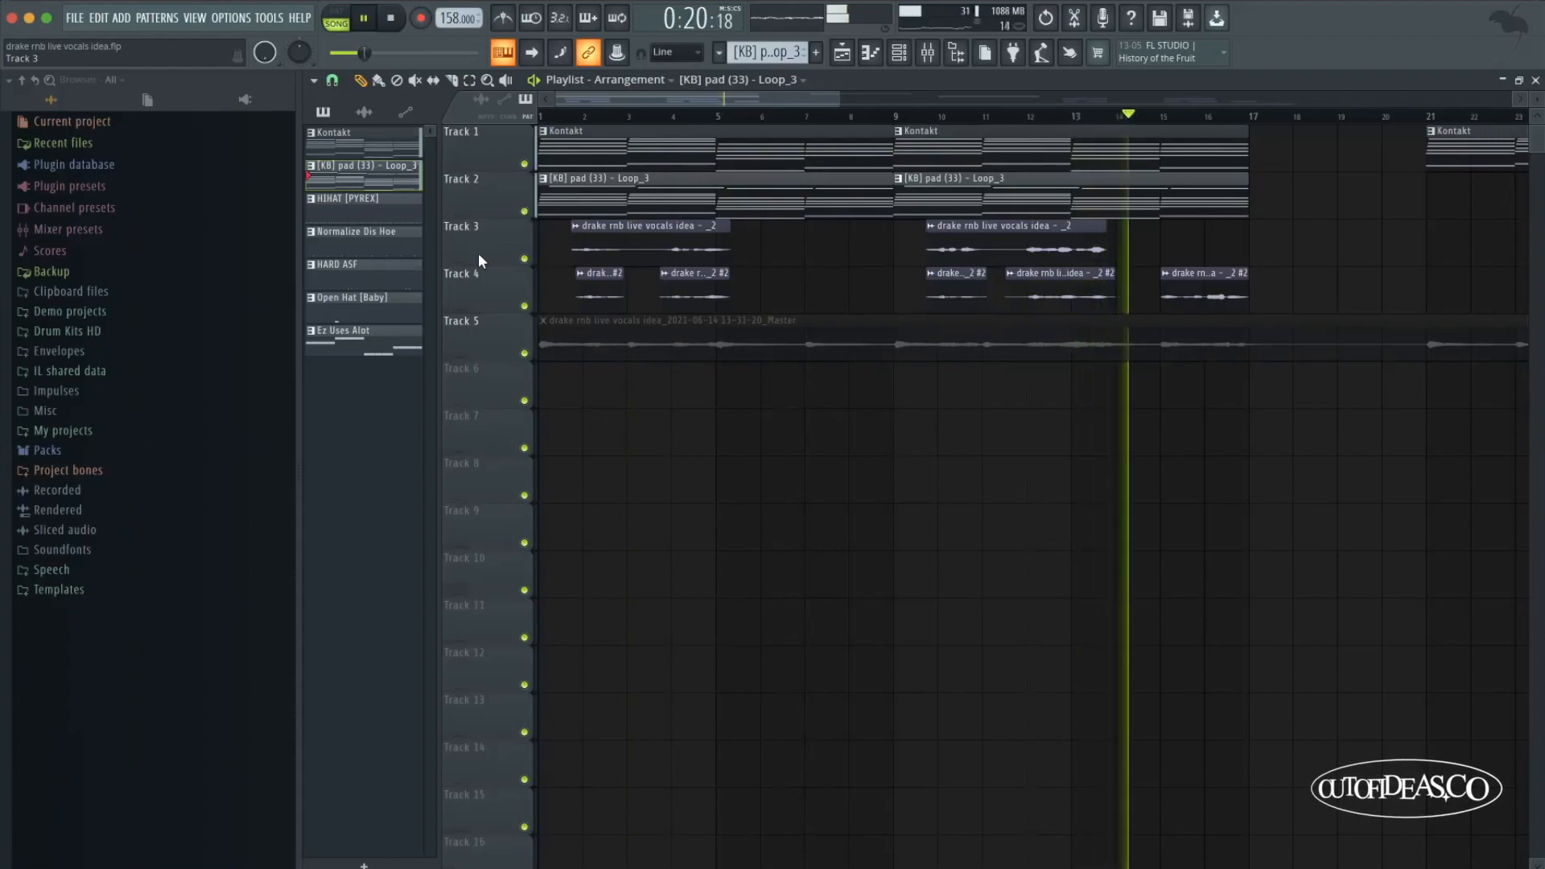
pyautogui.press('space')
# Step: Solo the vocal Tracks 3 and 4 and move the playhead to bar 9
pyautogui.rightClick(524, 259)
pyautogui.click(527, 309)
pyautogui.click(894, 116)
pyautogui.click(984, 160)
pyautogui.scroll(-3, 1058, 244)
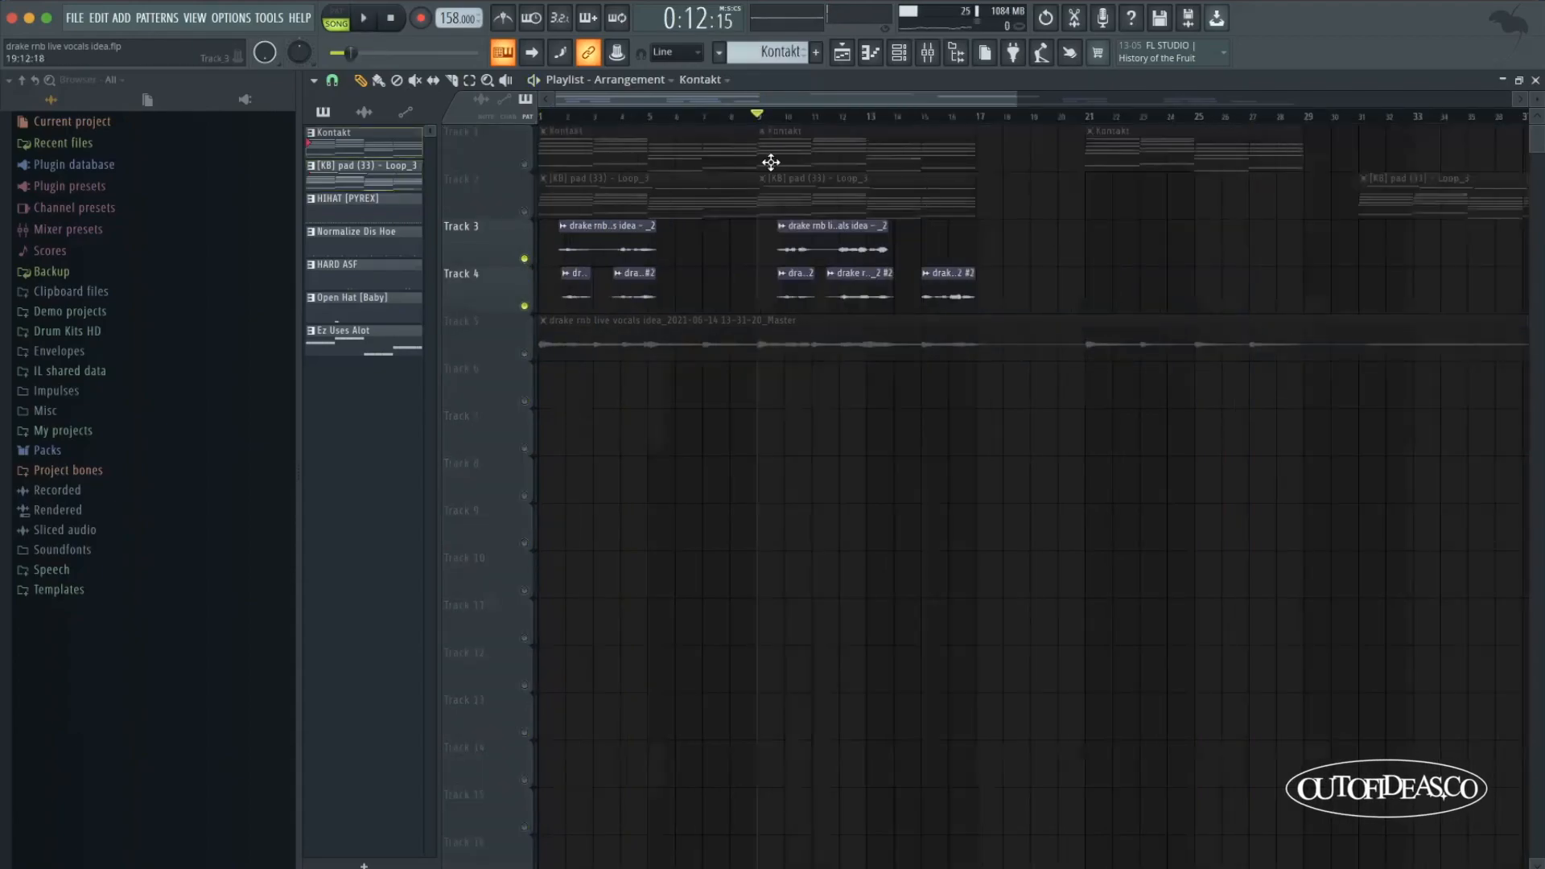
# Step: Open the mixer and view the effect chains on the two drake rnb live vocals inserts, tracks 9 and 8
pyautogui.scroll(2, 928, 212)
pyautogui.click(935, 55)
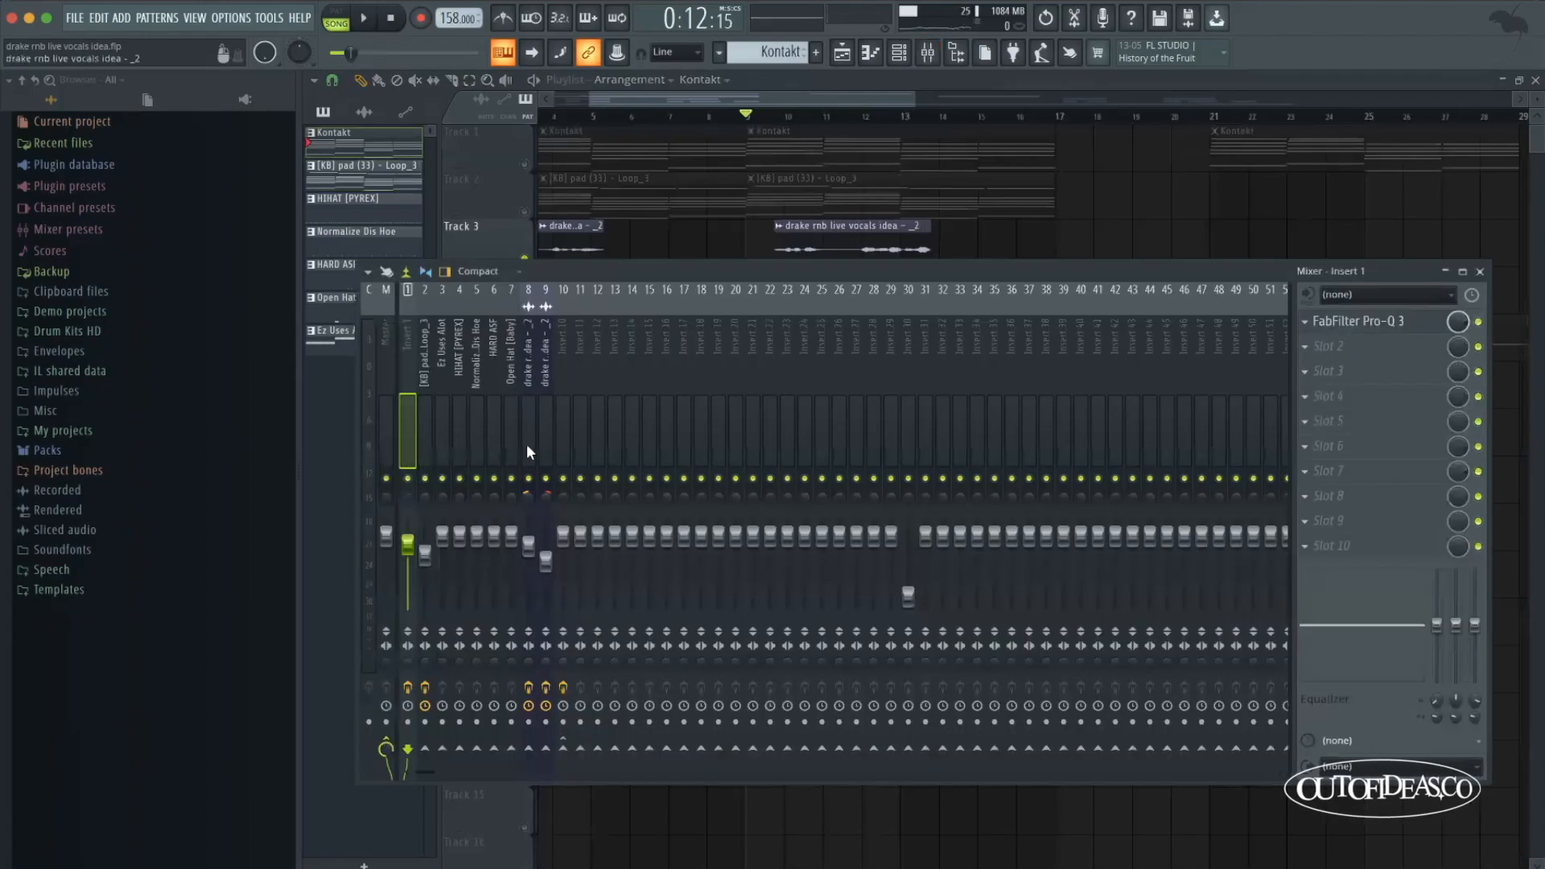
pyautogui.click(543, 442)
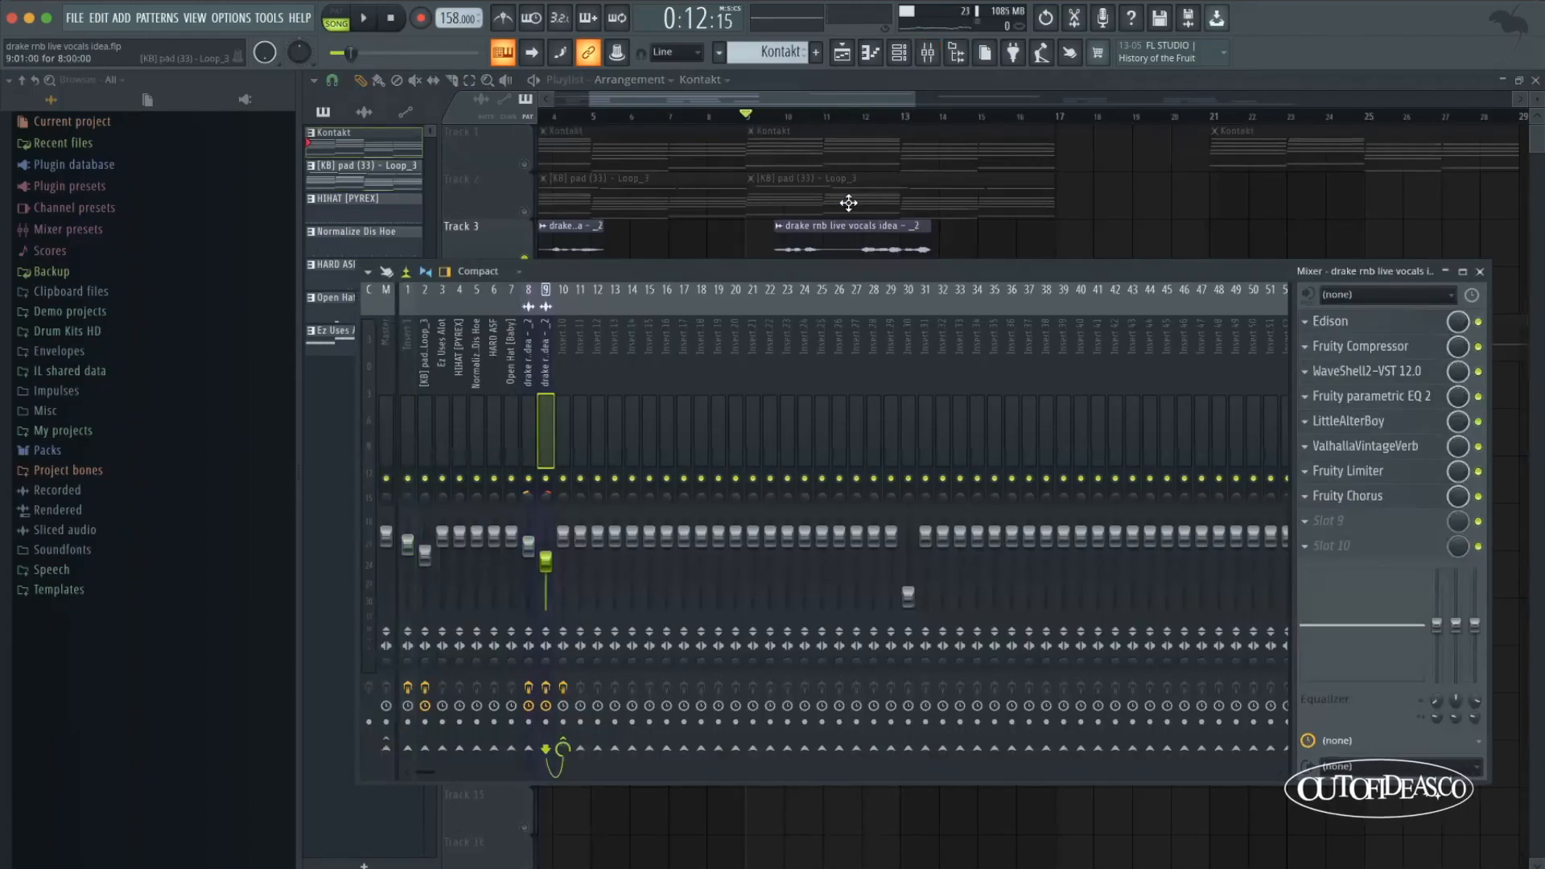
pyautogui.click(530, 394)
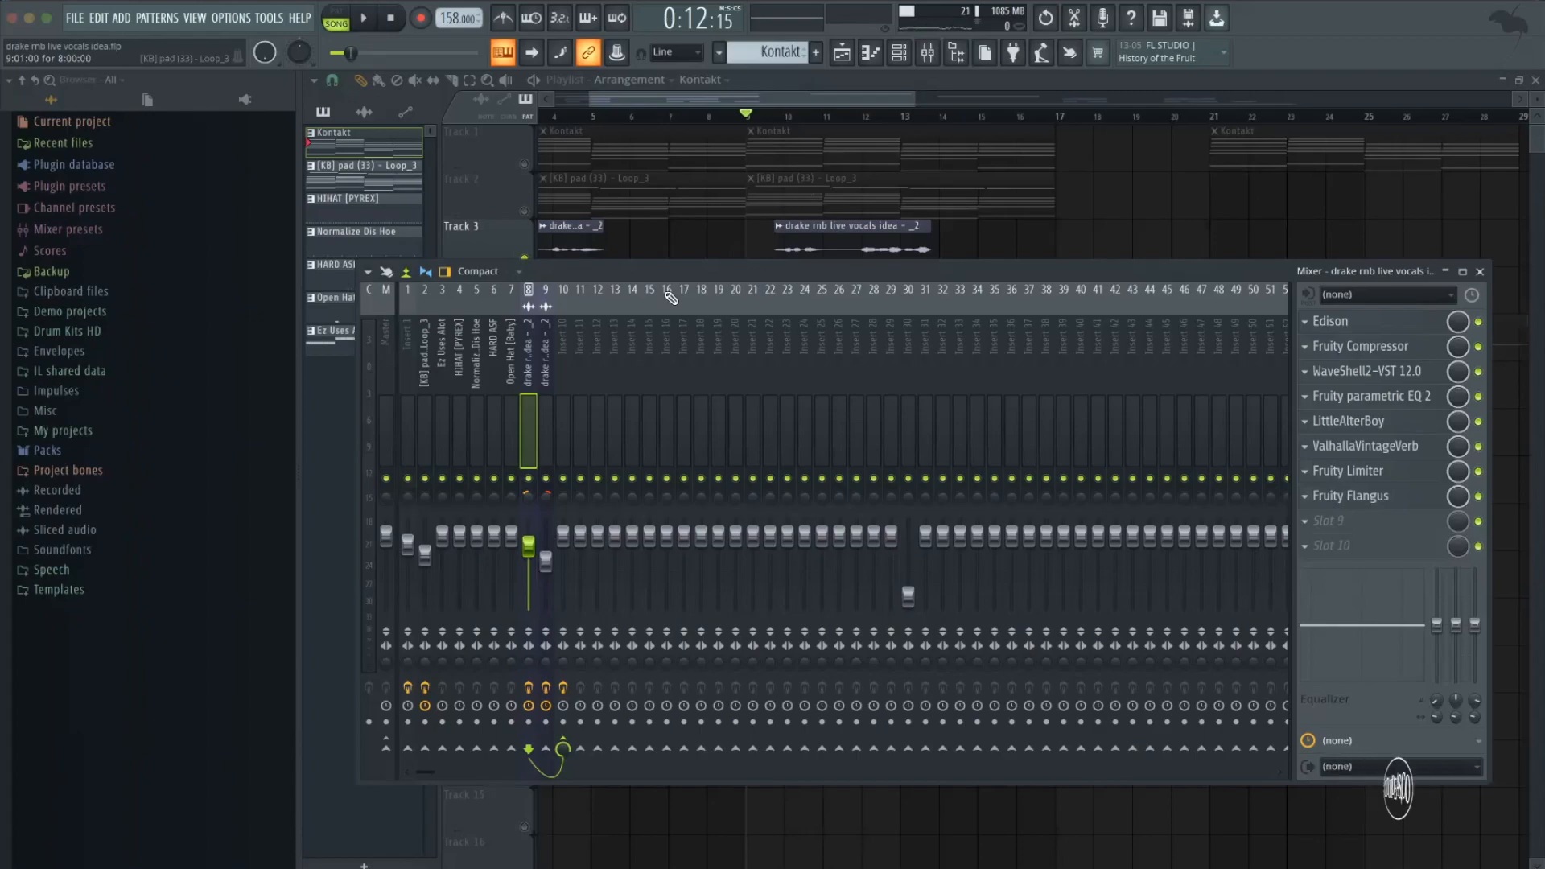
# Step: Solo the drake rnb live vocals insert on mixer track 8, play it from bar 9 and stop around bar 13
pyautogui.moveTo(817, 271); pyautogui.dragTo(800, 302)
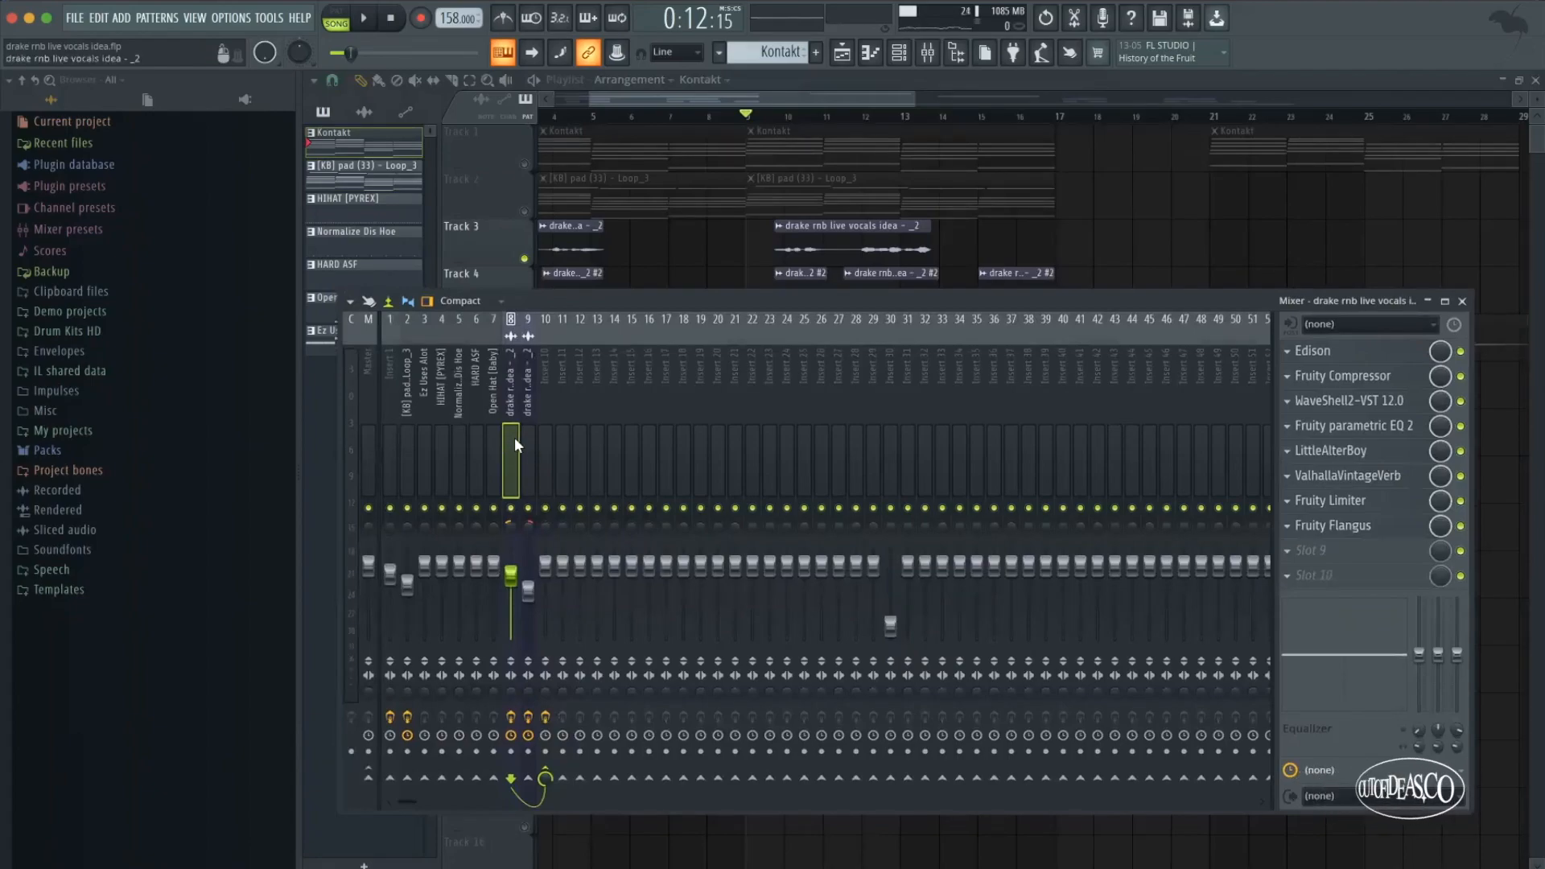
pyautogui.rightClick(512, 507)
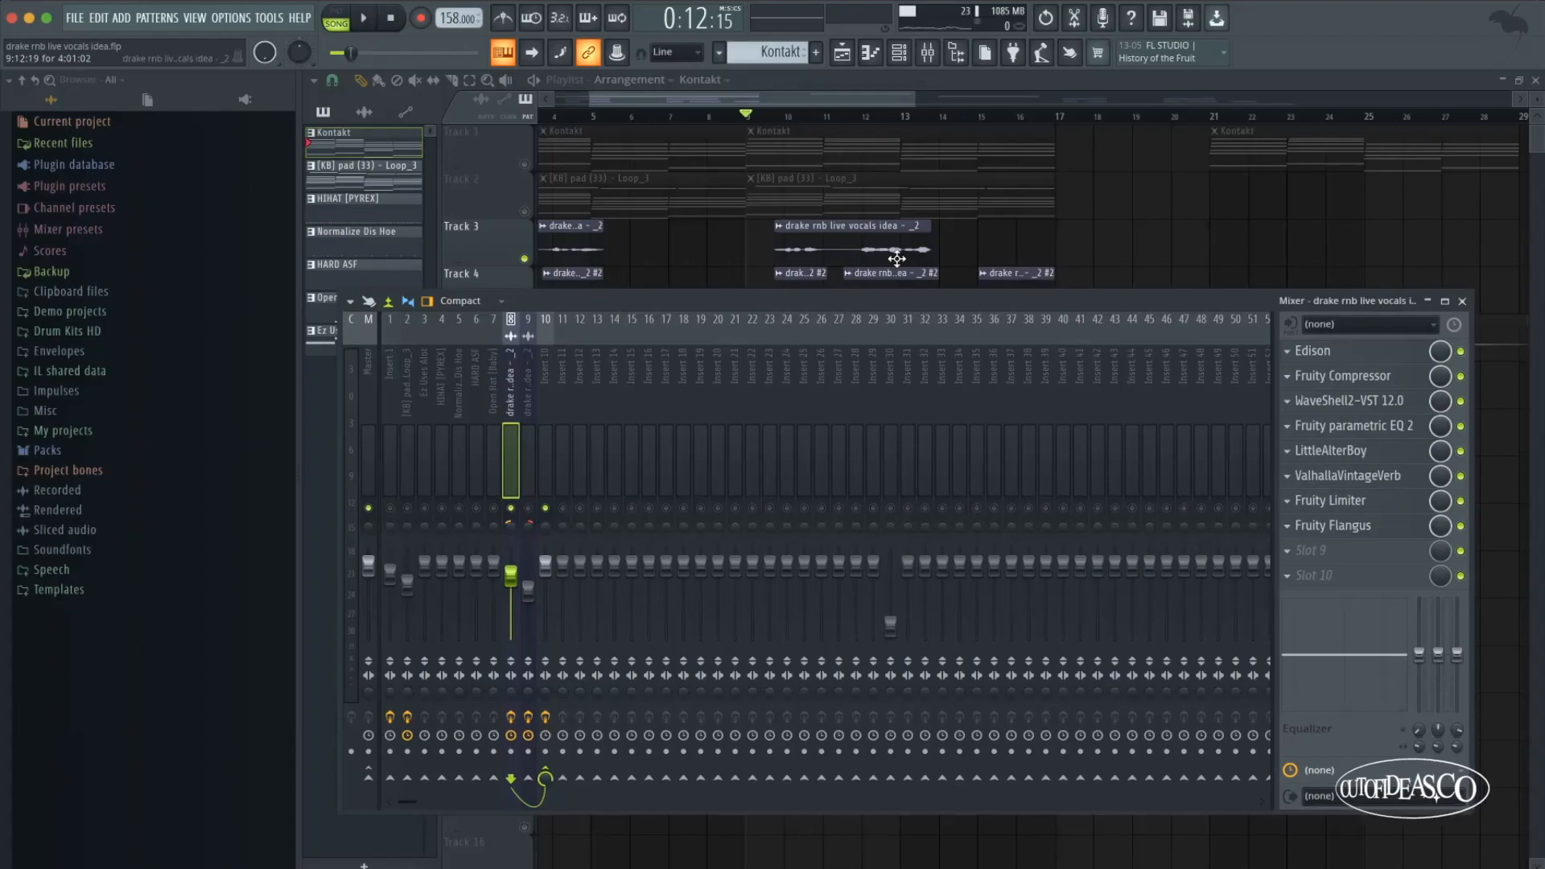
pyautogui.press('space')
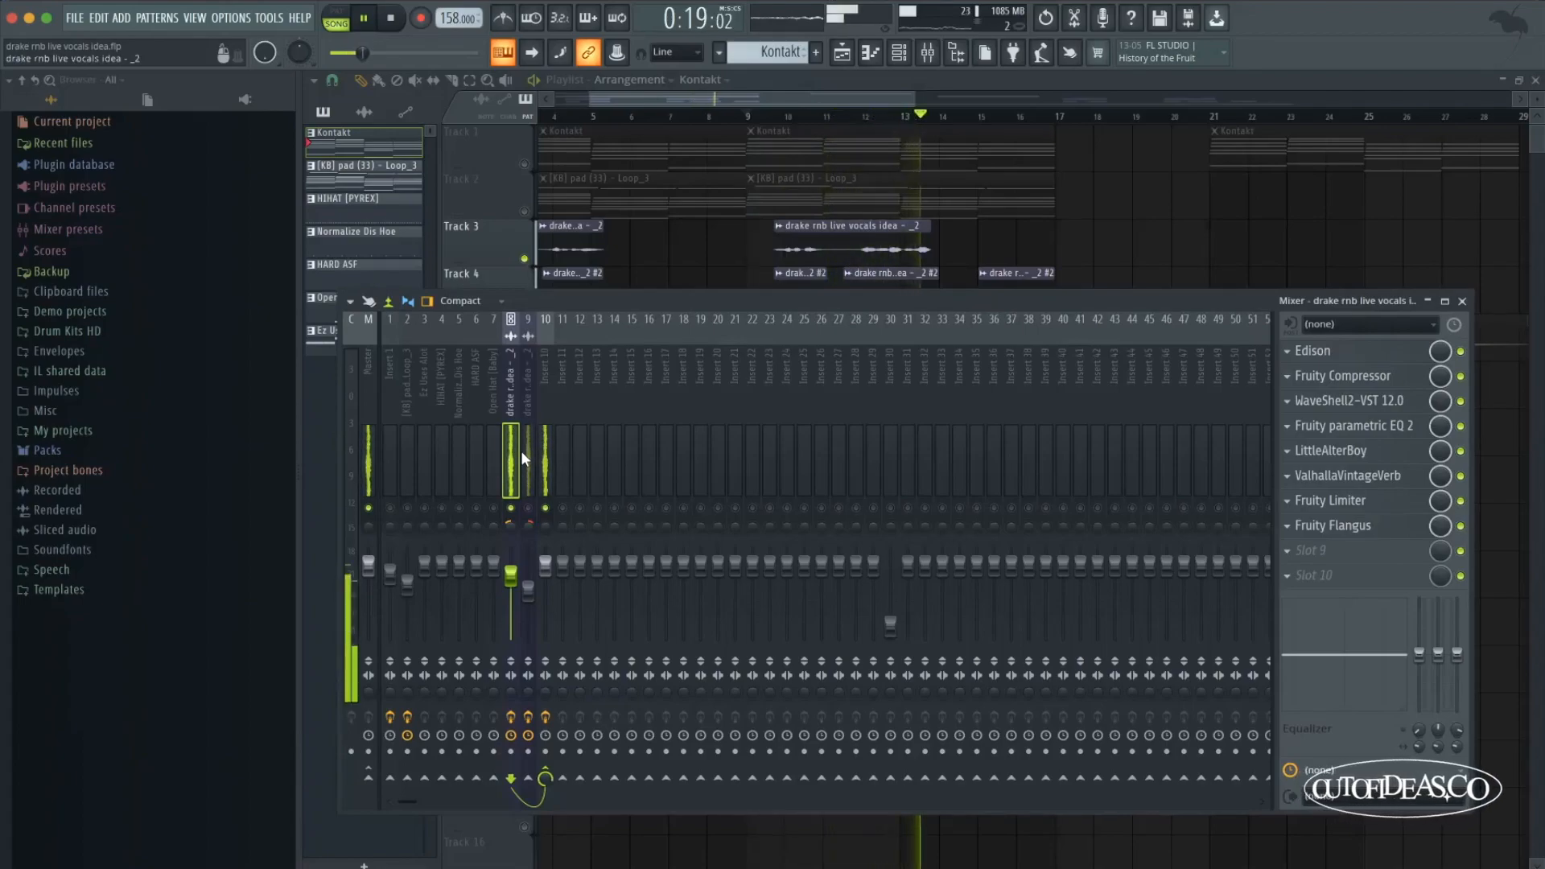
pyautogui.press('space')
# Step: Solo and play the vocals on mixer track 9 from bar 9, stop playback, unsolo them and select track 8
pyautogui.click(526, 473)
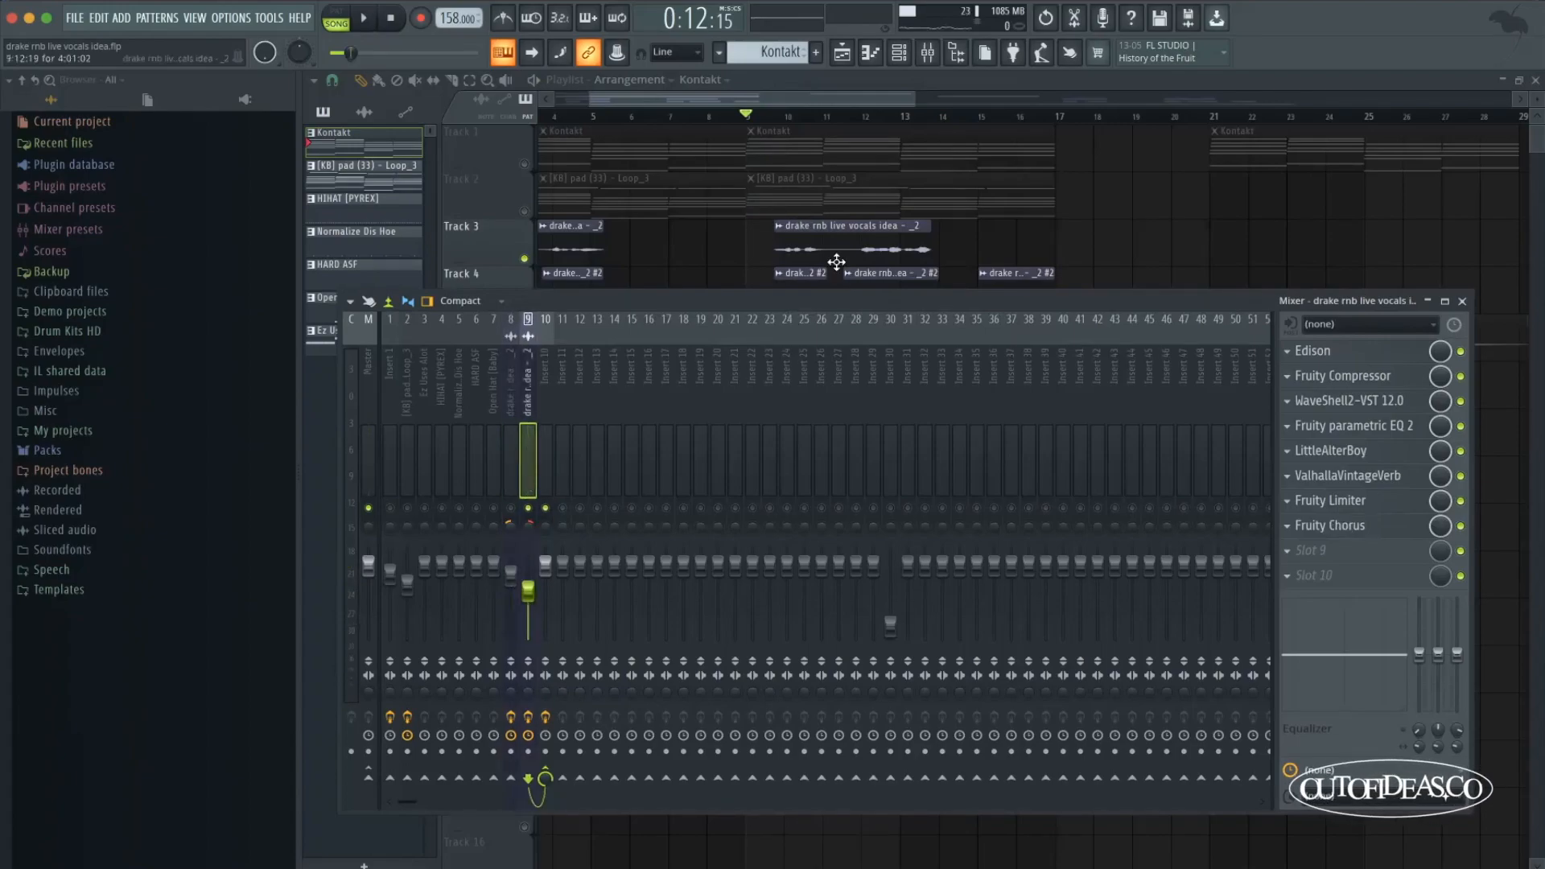
pyautogui.scroll(-2, 772, 229)
pyautogui.press('space')
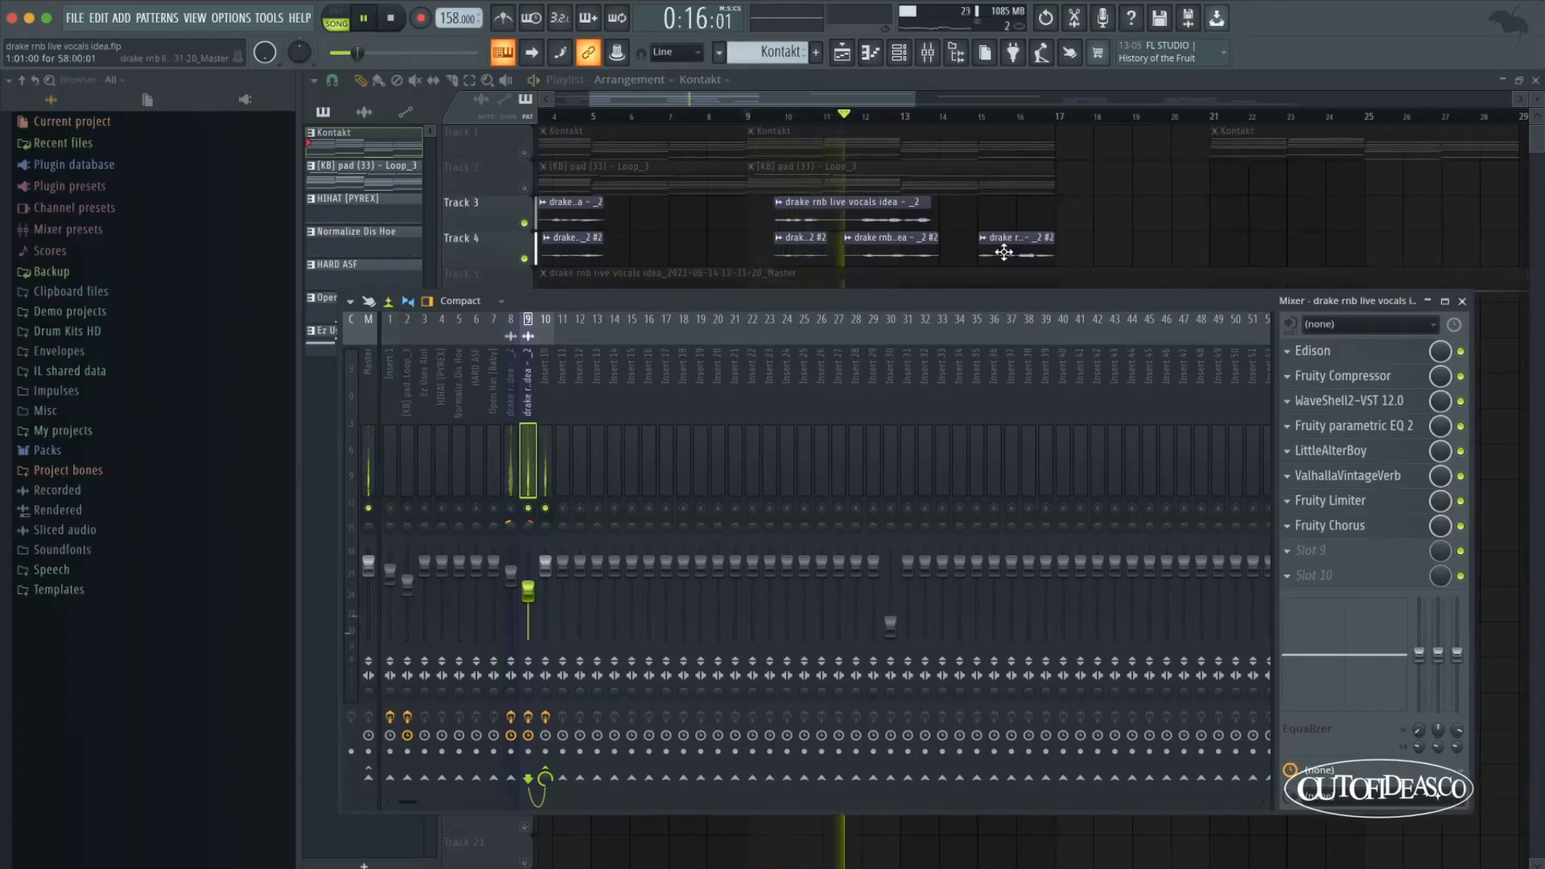
pyautogui.scroll(1, 916, 260)
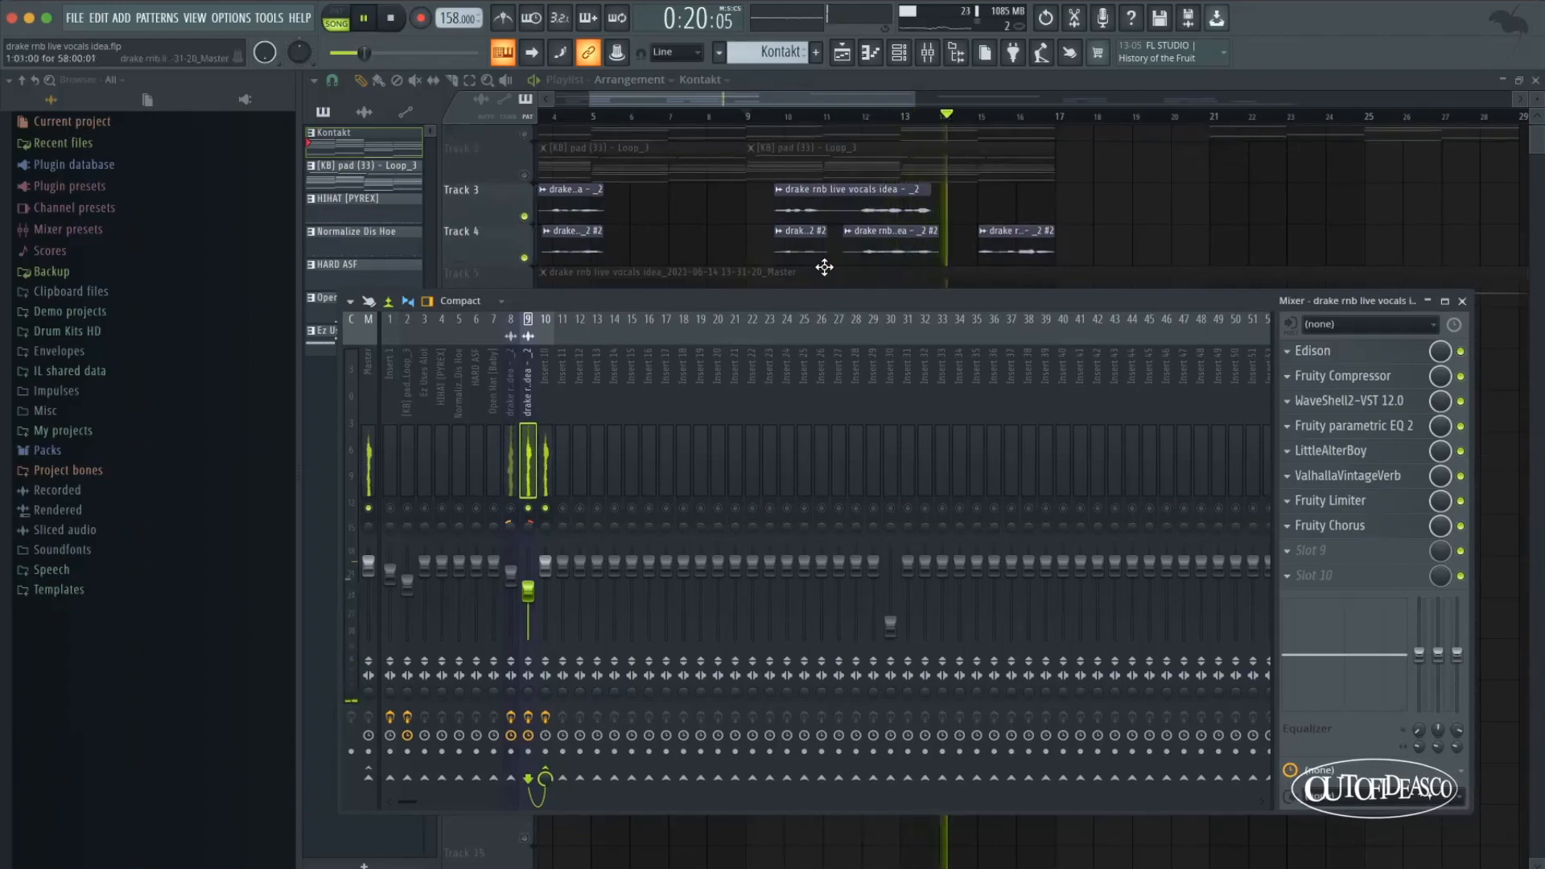
pyautogui.press('space')
pyautogui.click(514, 470)
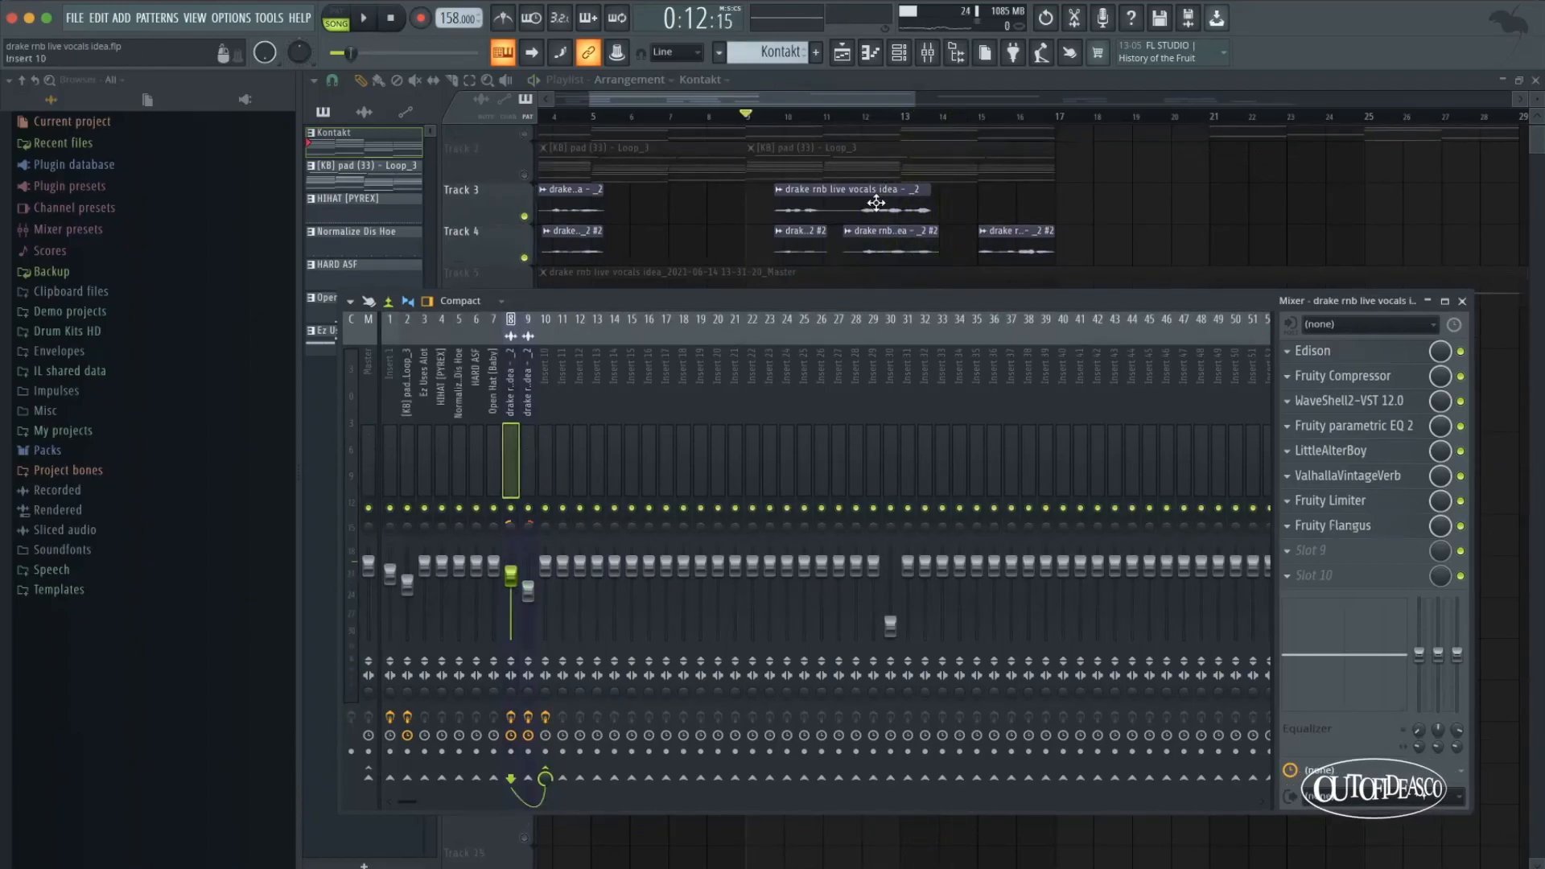
pyautogui.press('F9')
pyautogui.scroll(1, 1041, 228)
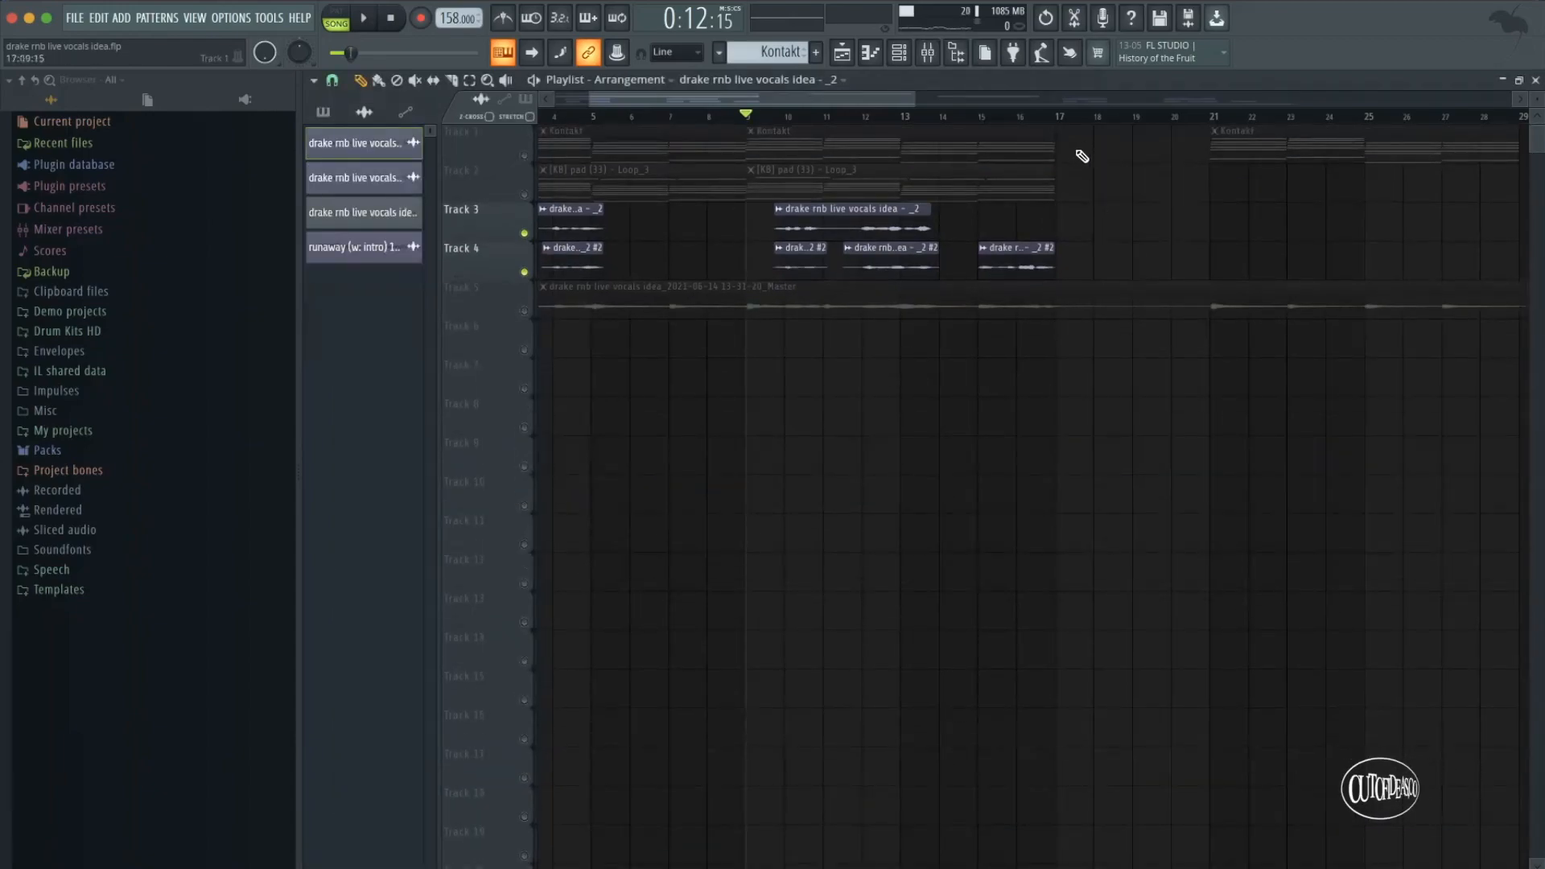
pyautogui.click(931, 56)
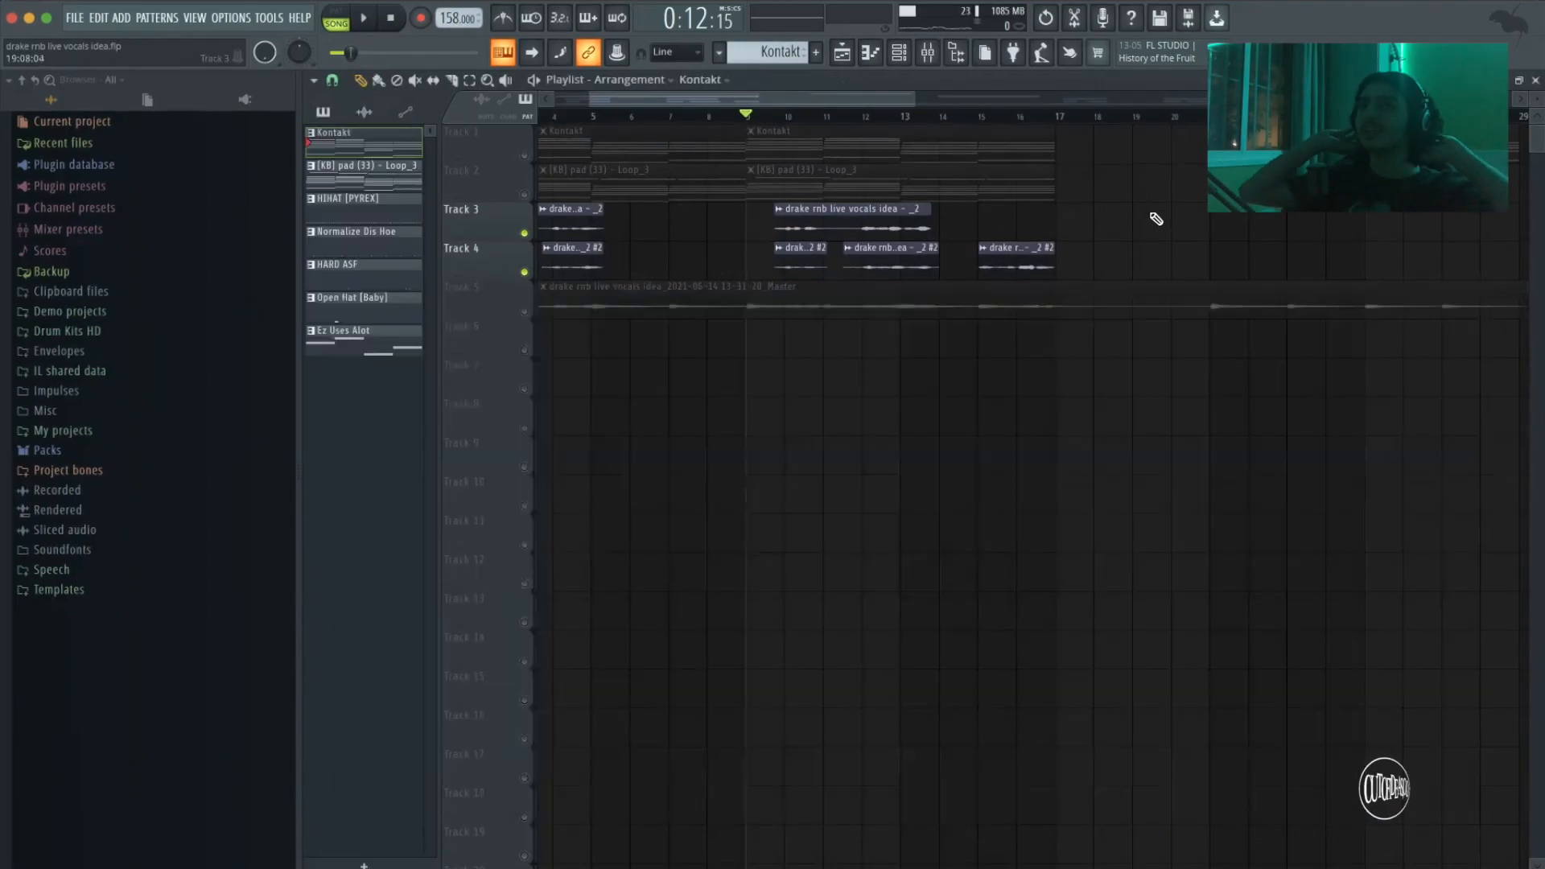
pyautogui.scroll(-2, 1028, 190)
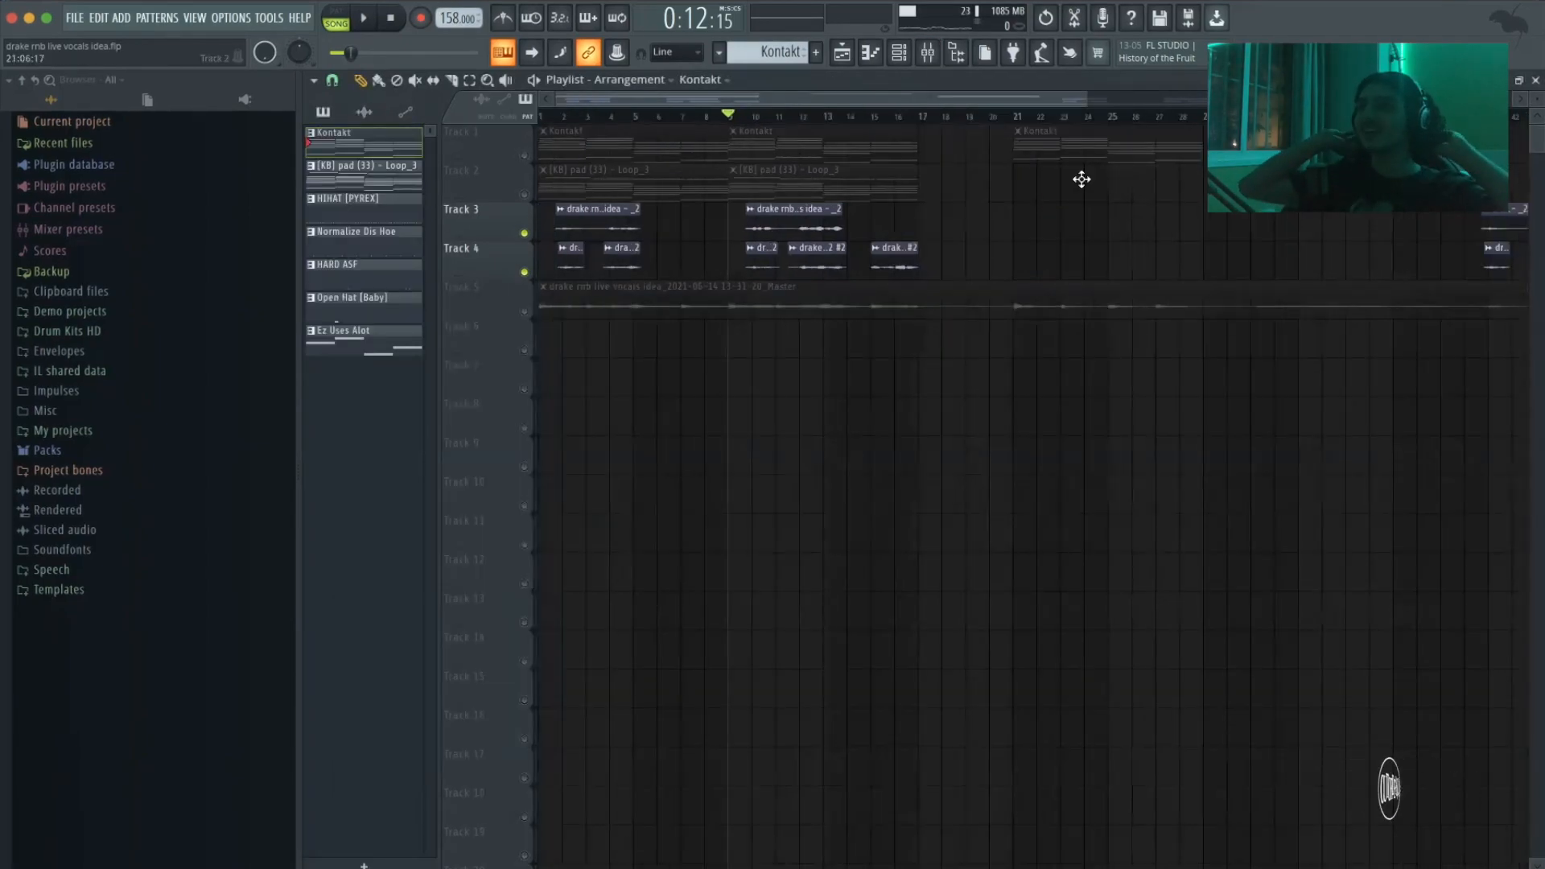
pyautogui.click(883, 187)
# Step: View the LittleAlterBoy, ValhallaVintageVerb and Fruity Flangus settings on vocal insert 8 side by side, and close their windows
pyautogui.press('F9')
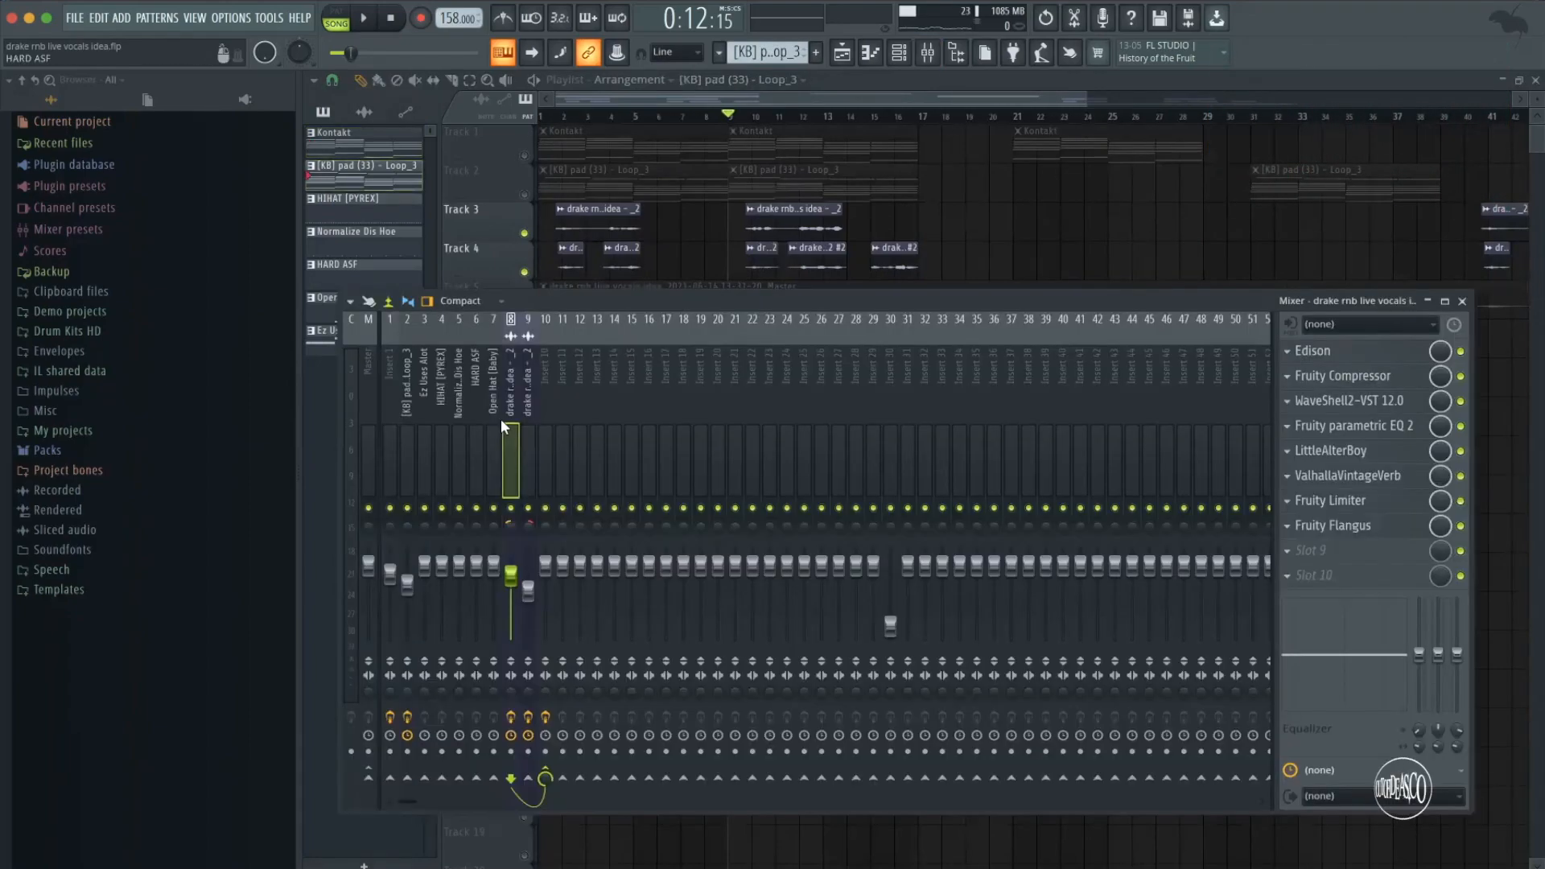
pyautogui.moveTo(1021, 337); pyautogui.dragTo(1067, 365)
pyautogui.moveTo(386, 311); pyautogui.dragTo(352, 277)
pyautogui.moveTo(425, 201); pyautogui.dragTo(365, 252)
pyautogui.moveTo(890, 299); pyautogui.dragTo(830, 328)
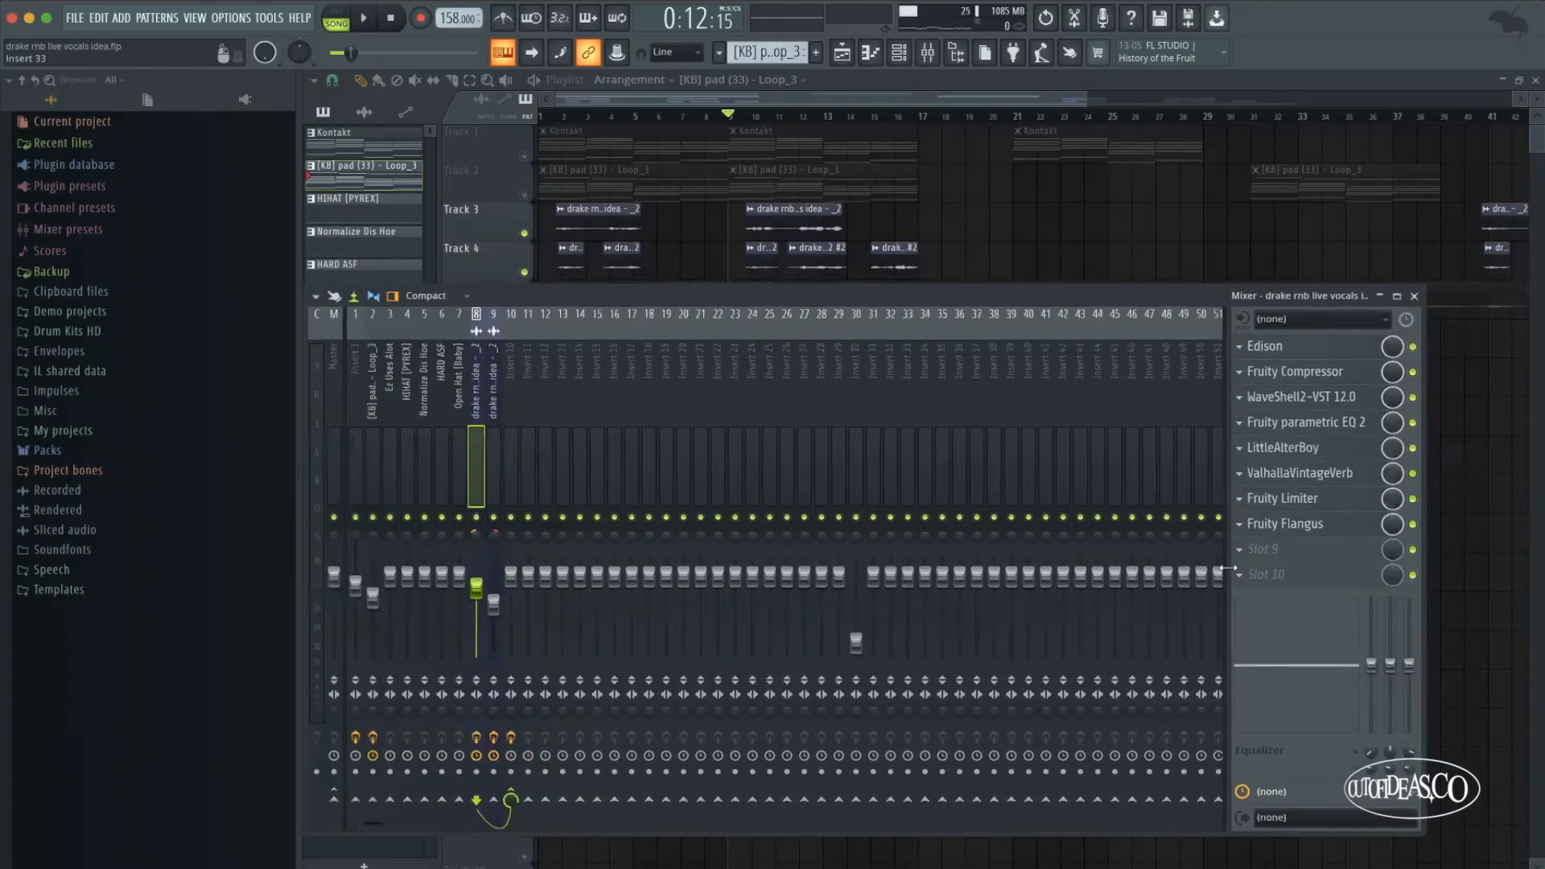
pyautogui.click(1313, 465)
pyautogui.click(1300, 473)
pyautogui.moveTo(722, 156); pyautogui.dragTo(813, 353)
pyautogui.moveTo(825, 469); pyautogui.dragTo(825, 471)
pyautogui.moveTo(611, 147); pyautogui.dragTo(757, 123)
pyautogui.moveTo(772, 361); pyautogui.dragTo(1253, 321)
pyautogui.moveTo(803, 462); pyautogui.dragTo(796, 414)
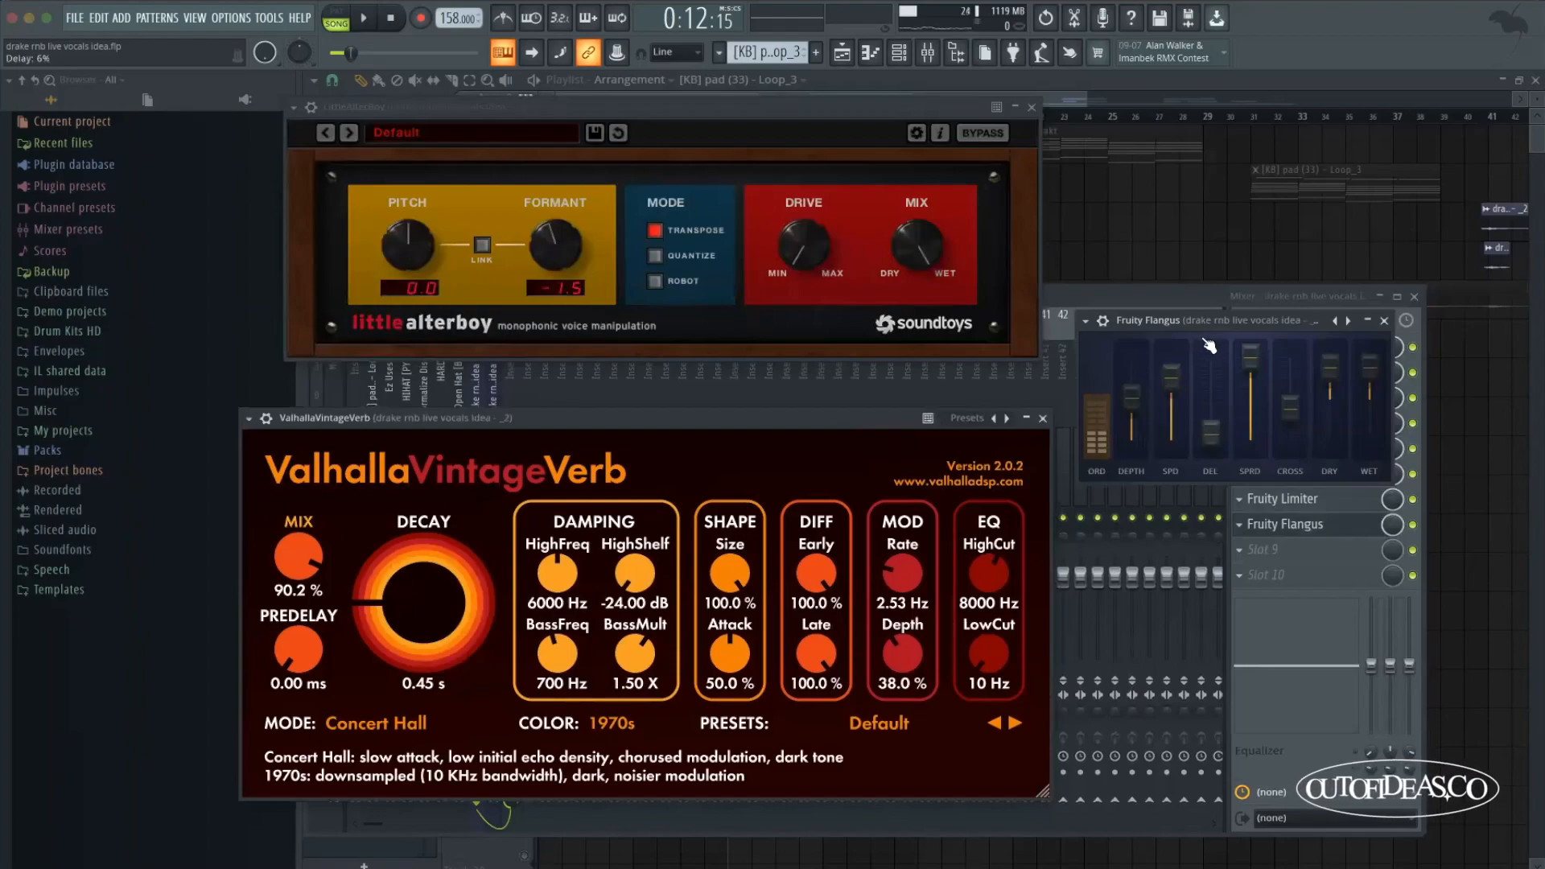
pyautogui.click(1384, 320)
pyautogui.press('Escape')
pyautogui.click(1030, 107)
# Step: Open the Fruity Compressor, Waves Tune Real-Time, Fruity parametric EQ 2 and Fruity Limiter on vocal insert 8
pyautogui.click(1360, 374)
pyautogui.click(1361, 399)
pyautogui.moveTo(758, 235); pyautogui.dragTo(664, 273)
pyautogui.click(1279, 424)
pyautogui.moveTo(741, 208); pyautogui.dragTo(1354, 555)
pyautogui.click(1312, 500)
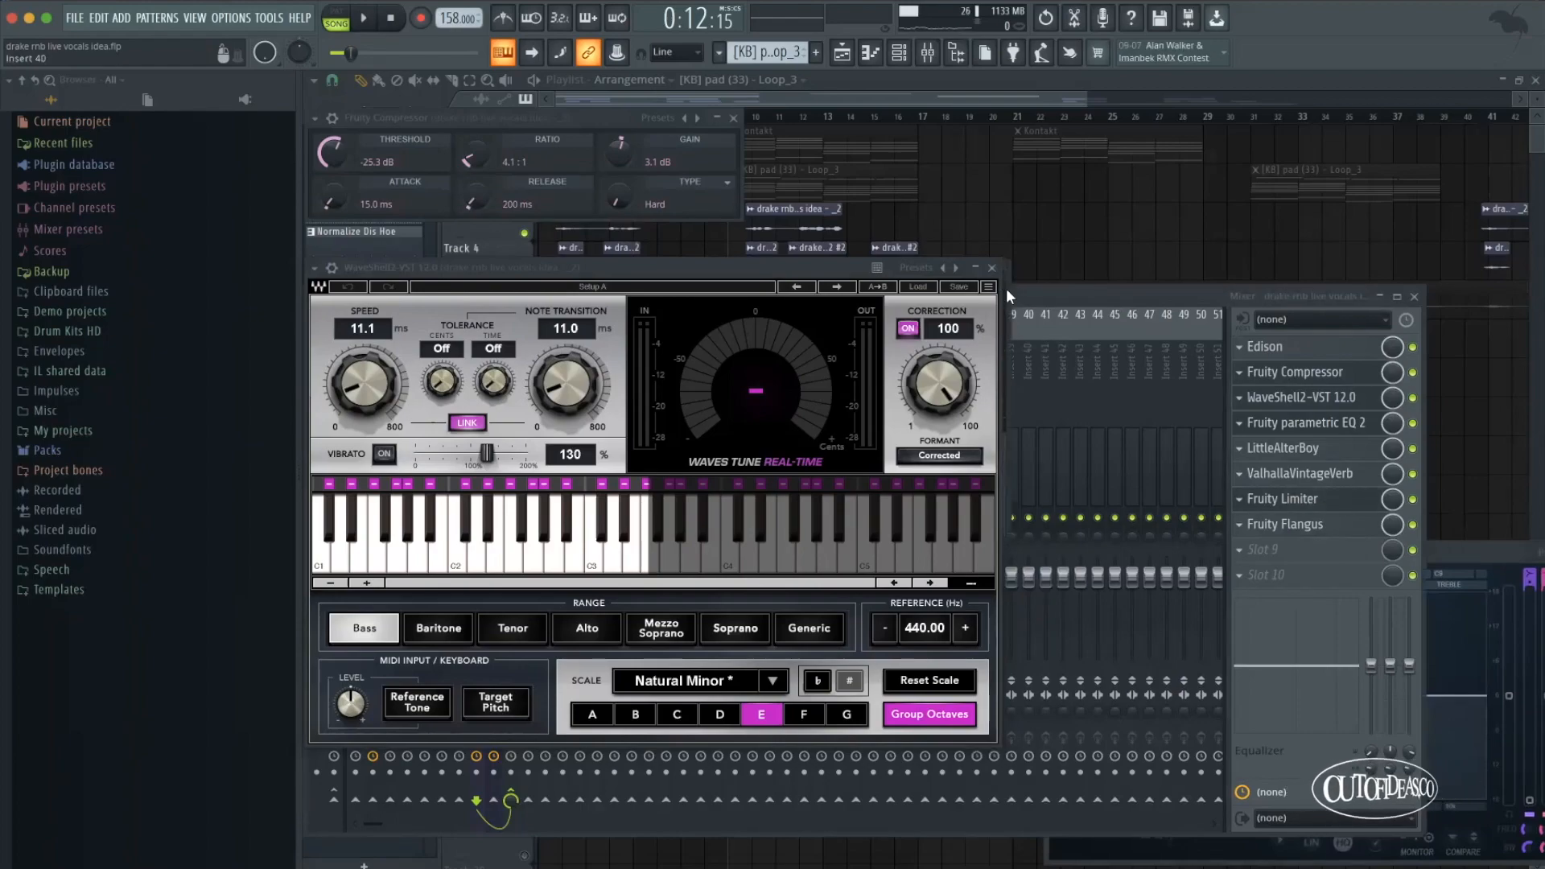
# Step: Arrange the Fruity Limiter and parametric EQ 2 windows to inspect their settings, and close the mixer and all plugin windows
pyautogui.click(1413, 296)
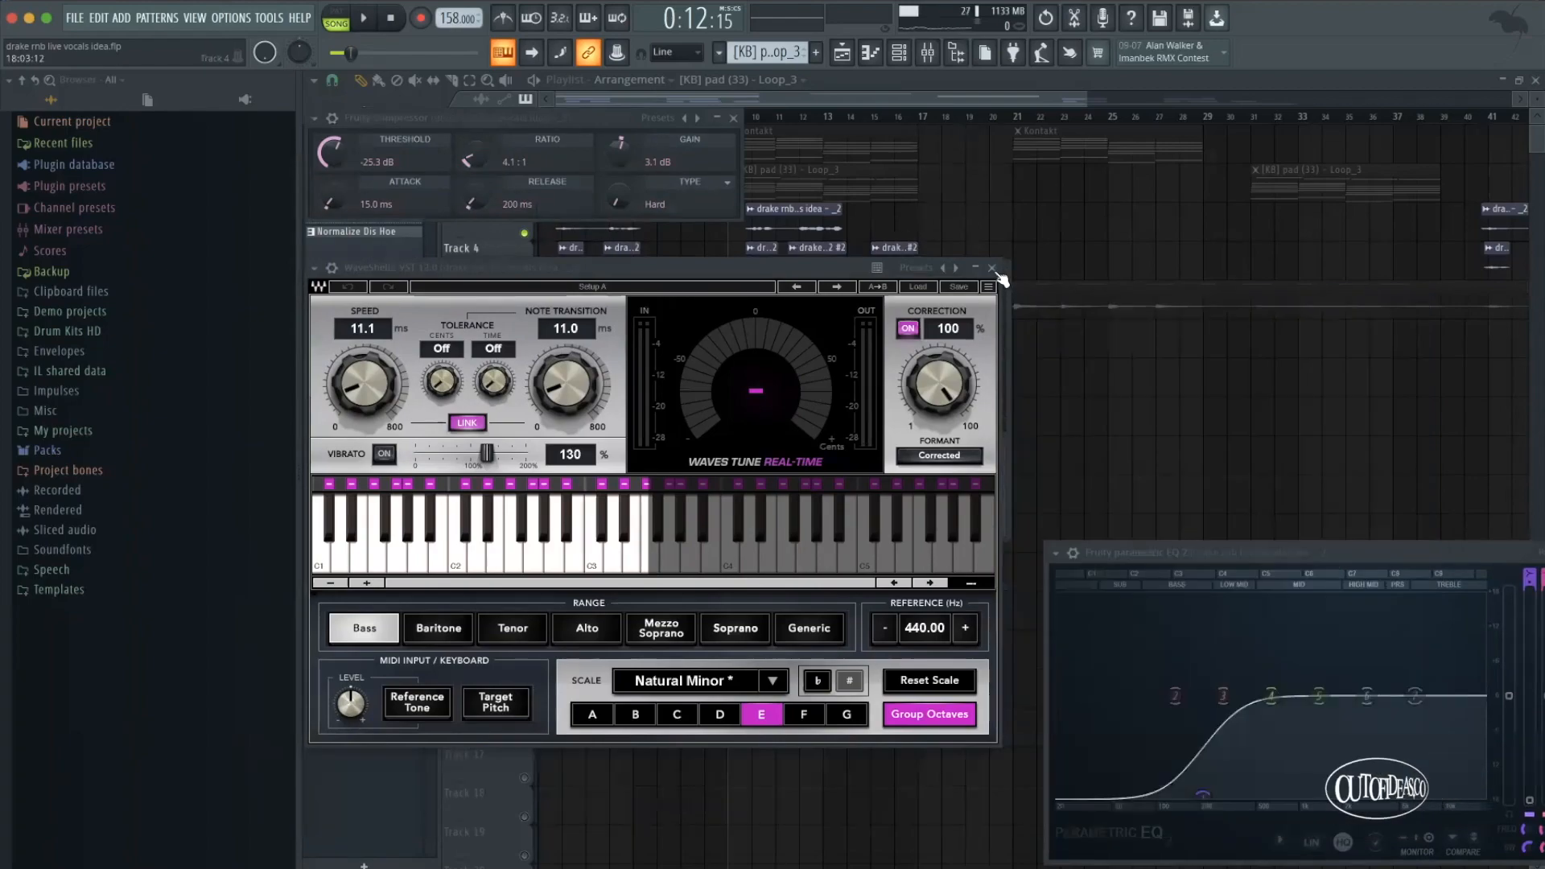
pyautogui.click(992, 268)
pyautogui.moveTo(793, 272); pyautogui.dragTo(1129, 183)
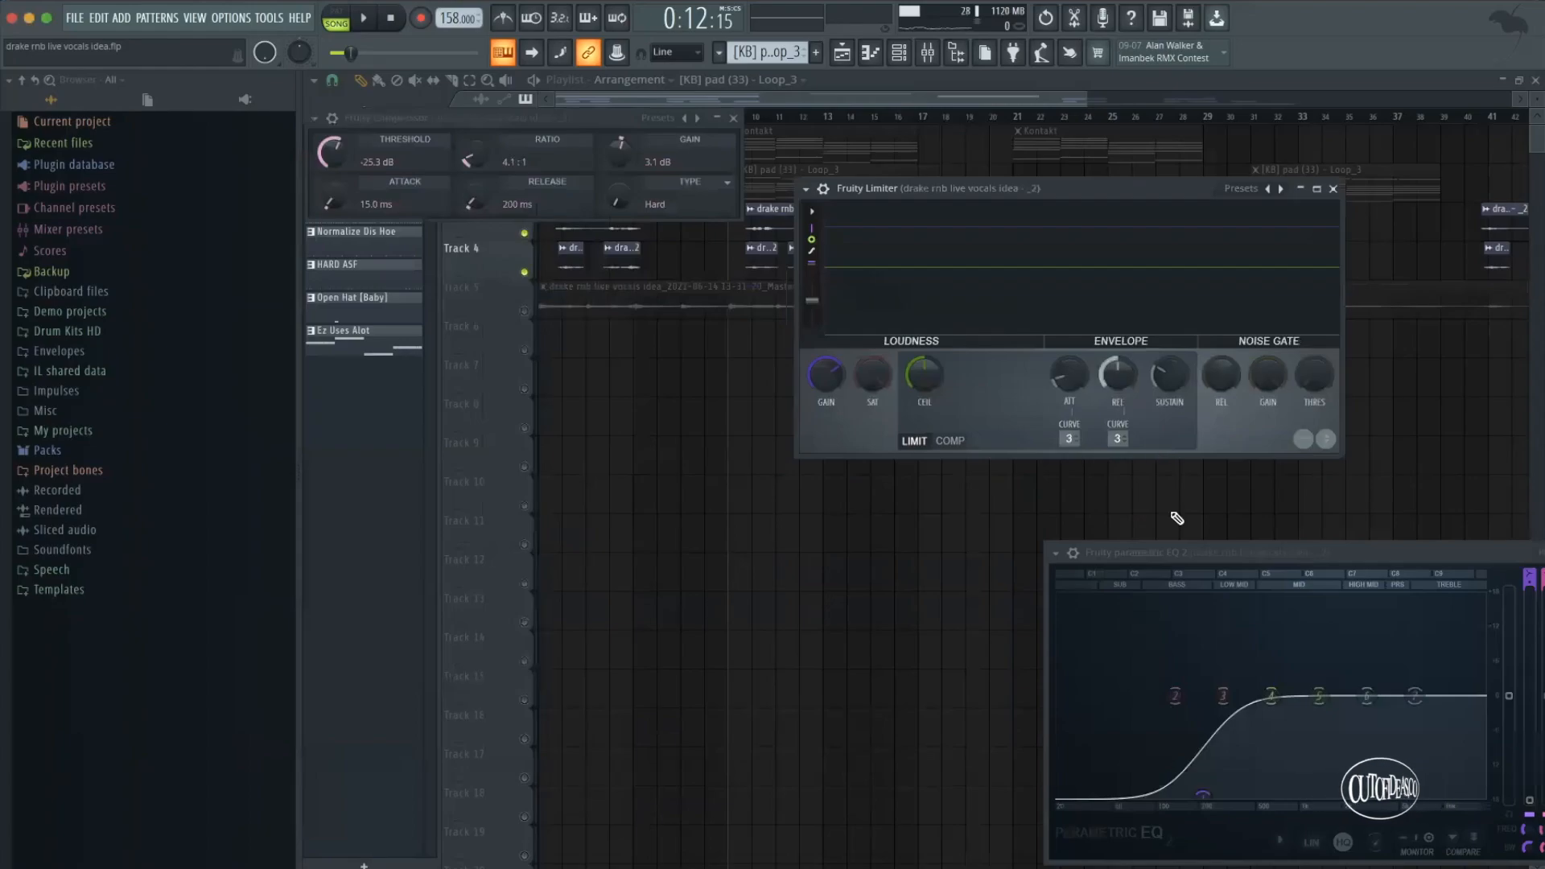
pyautogui.moveTo(1184, 552); pyautogui.dragTo(735, 494)
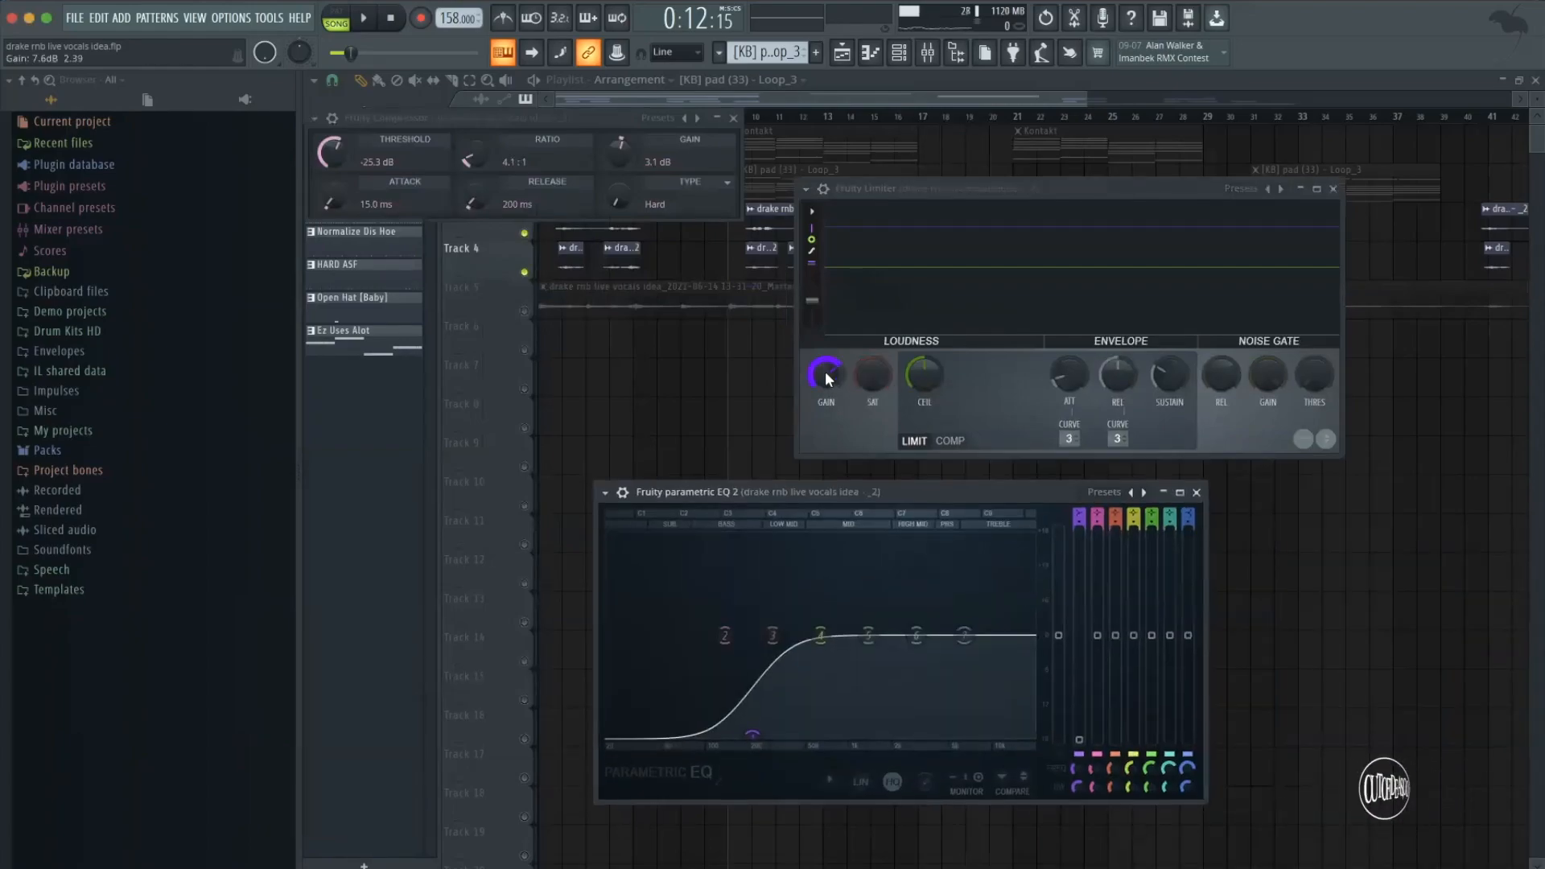
pyautogui.moveTo(1209, 187); pyautogui.dragTo(1142, 187)
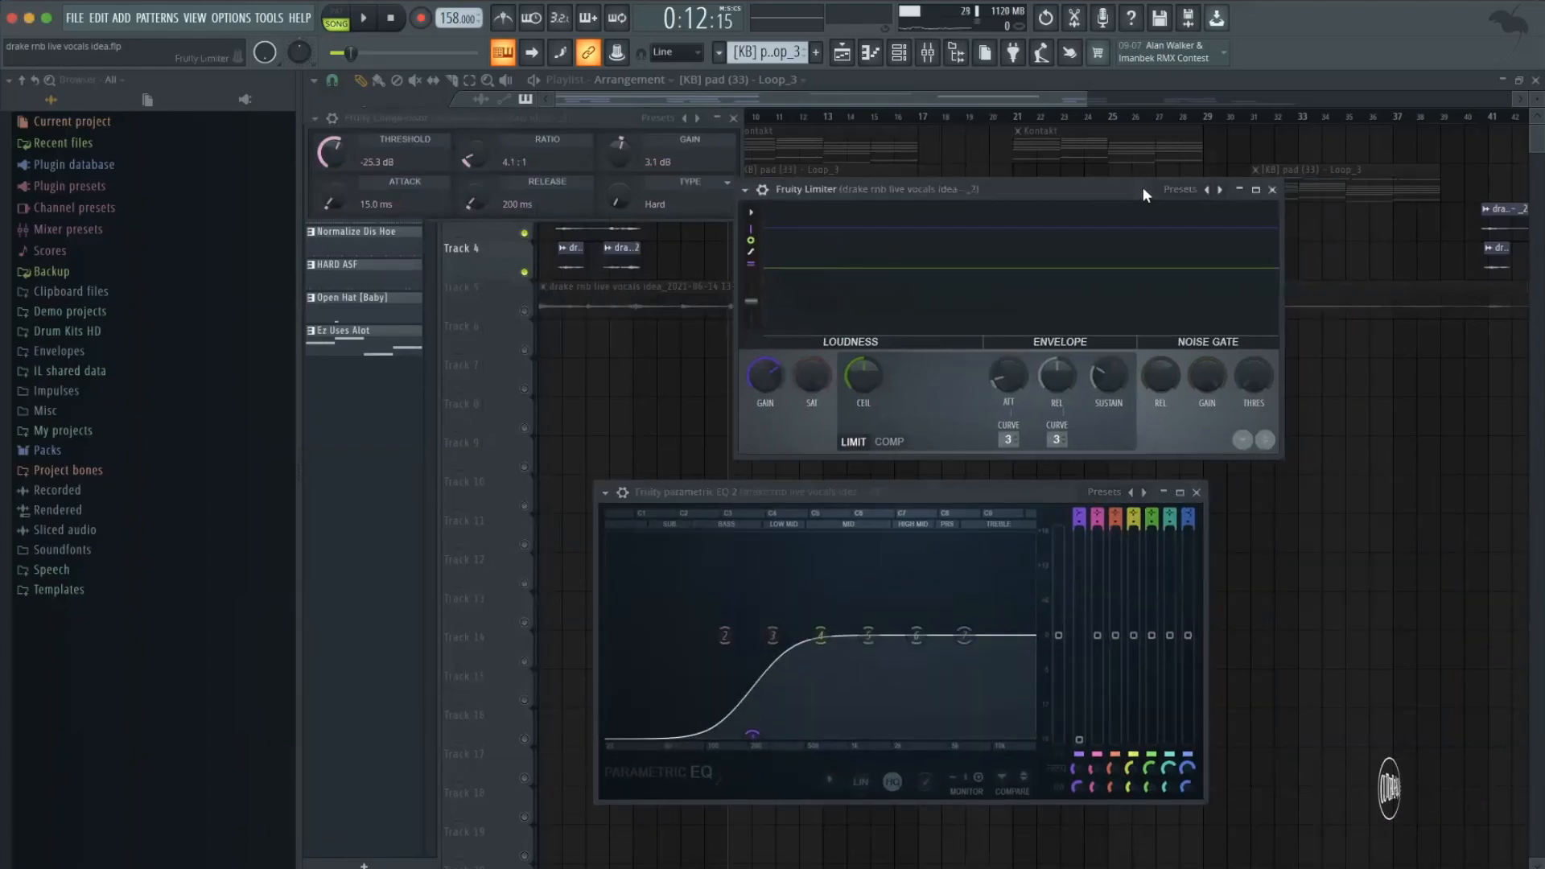
pyautogui.click(1267, 187)
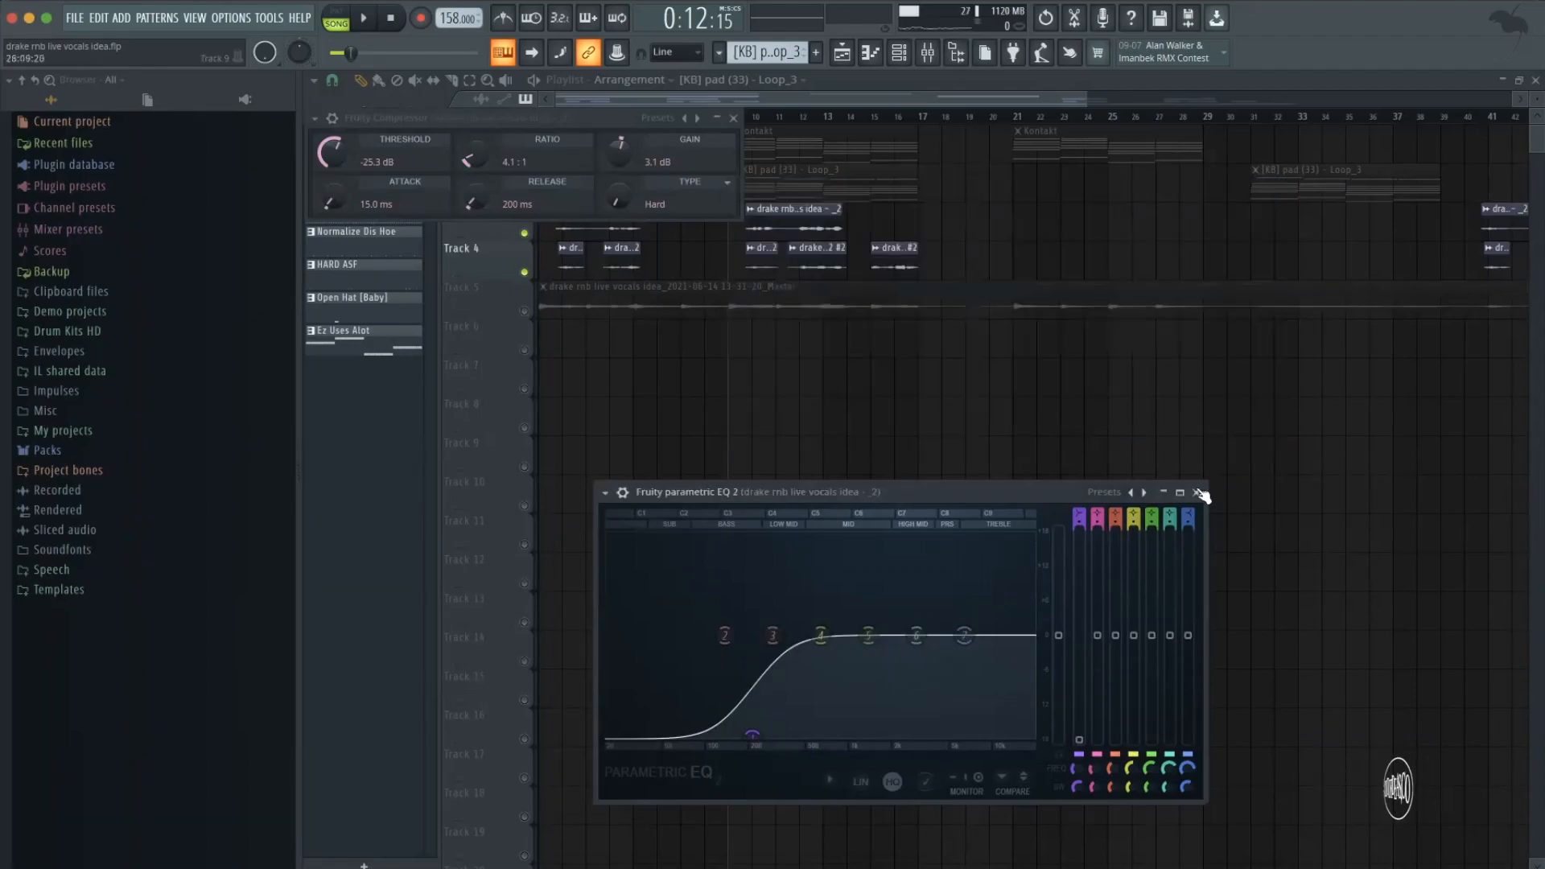
pyautogui.click(1195, 491)
pyautogui.click(733, 117)
# Step: Compare the effect chains of the vocal inserts on mixer tracks 9 and 8, and close the mixer
pyautogui.click(928, 52)
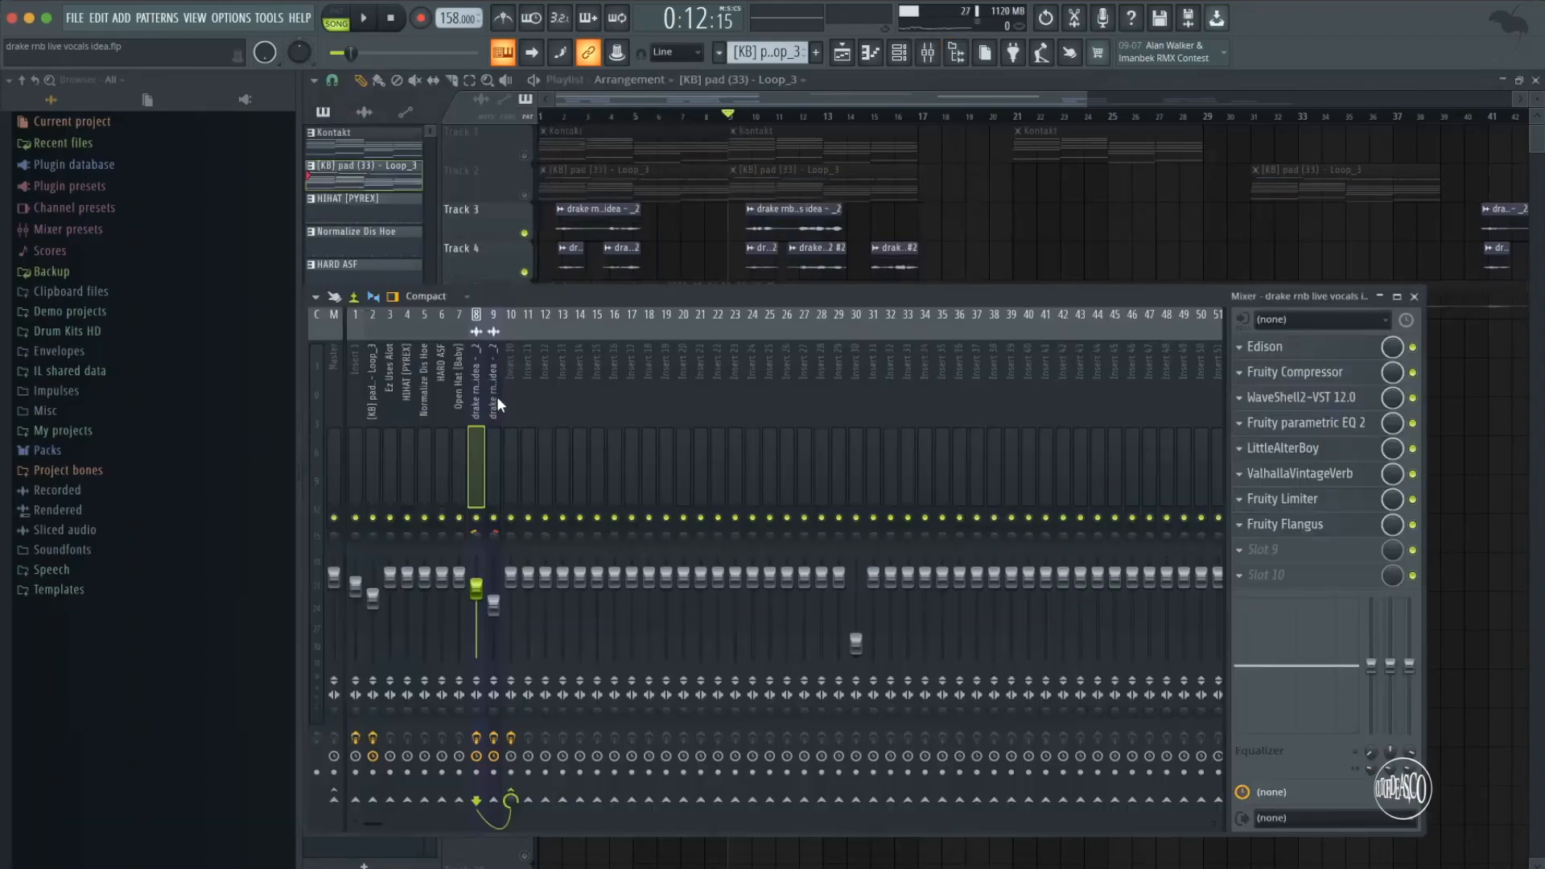
pyautogui.click(489, 436)
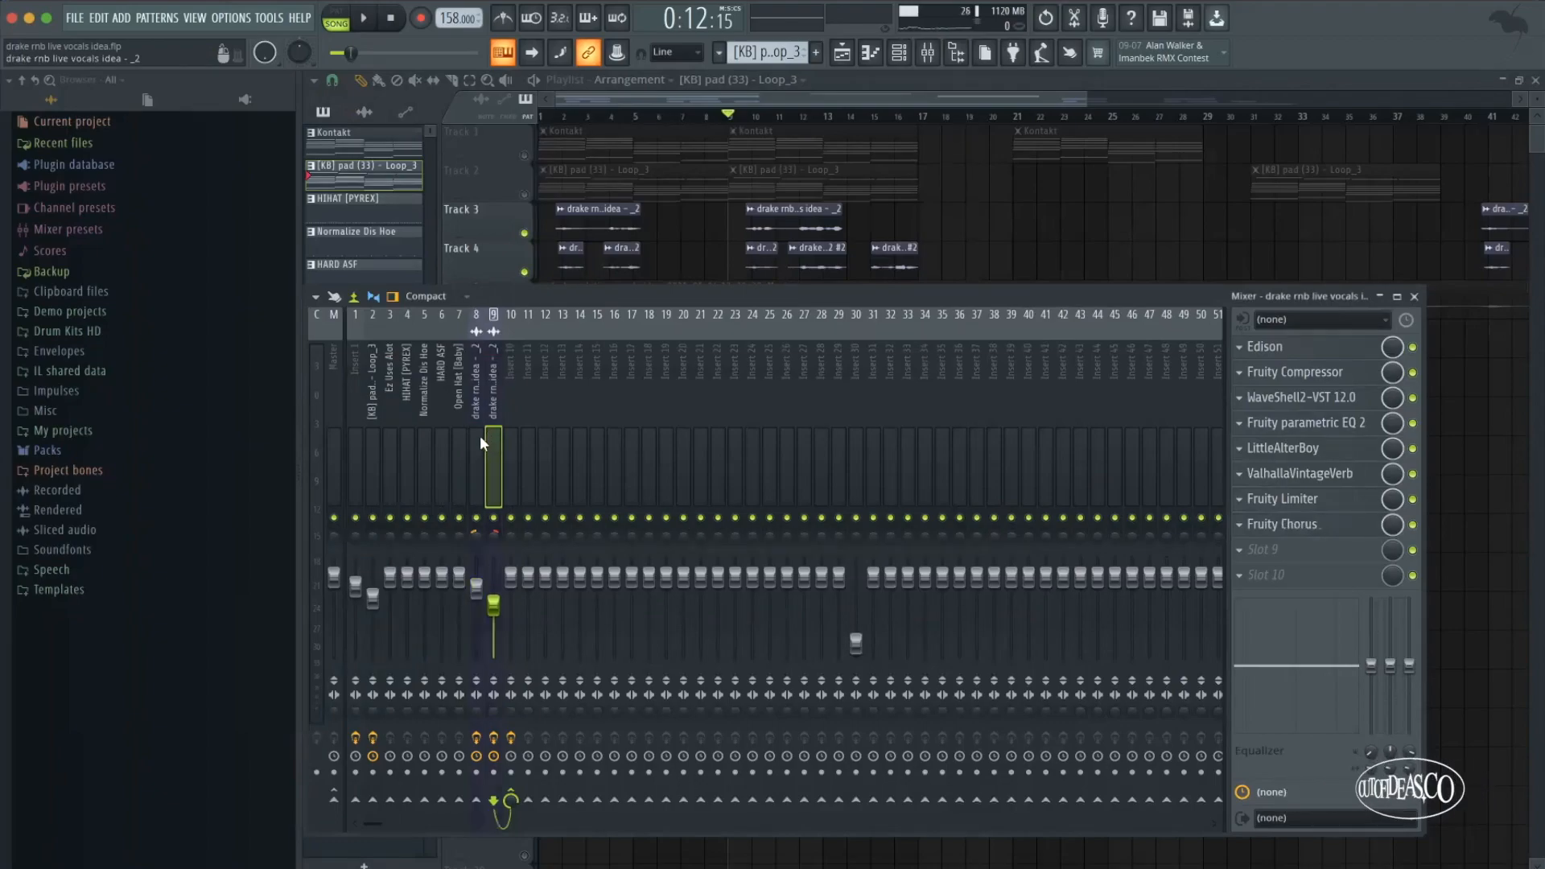
pyautogui.click(483, 436)
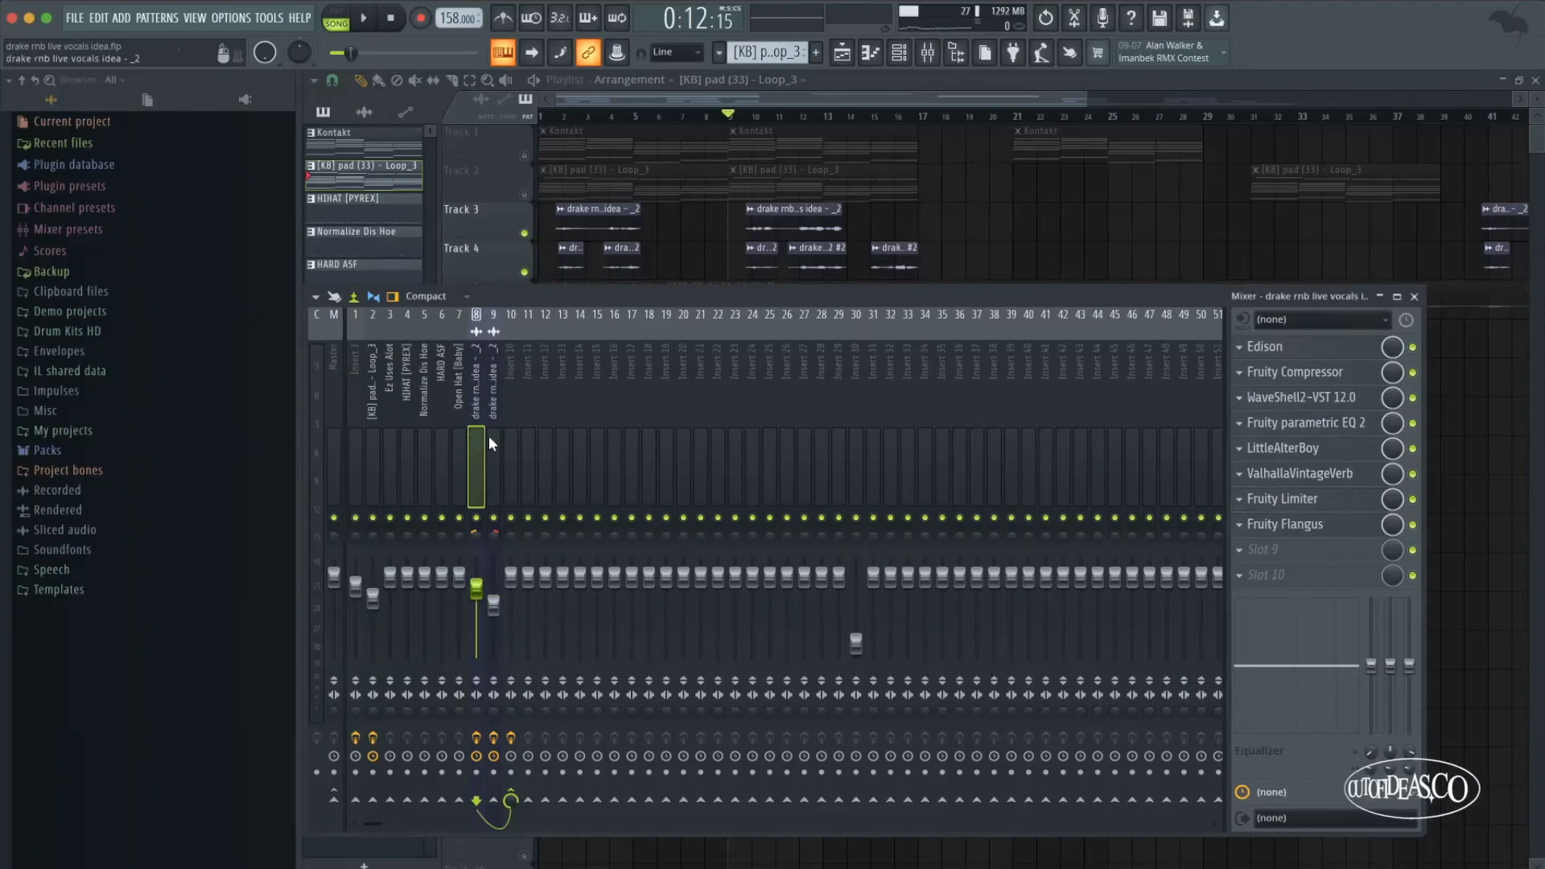
pyautogui.click(492, 439)
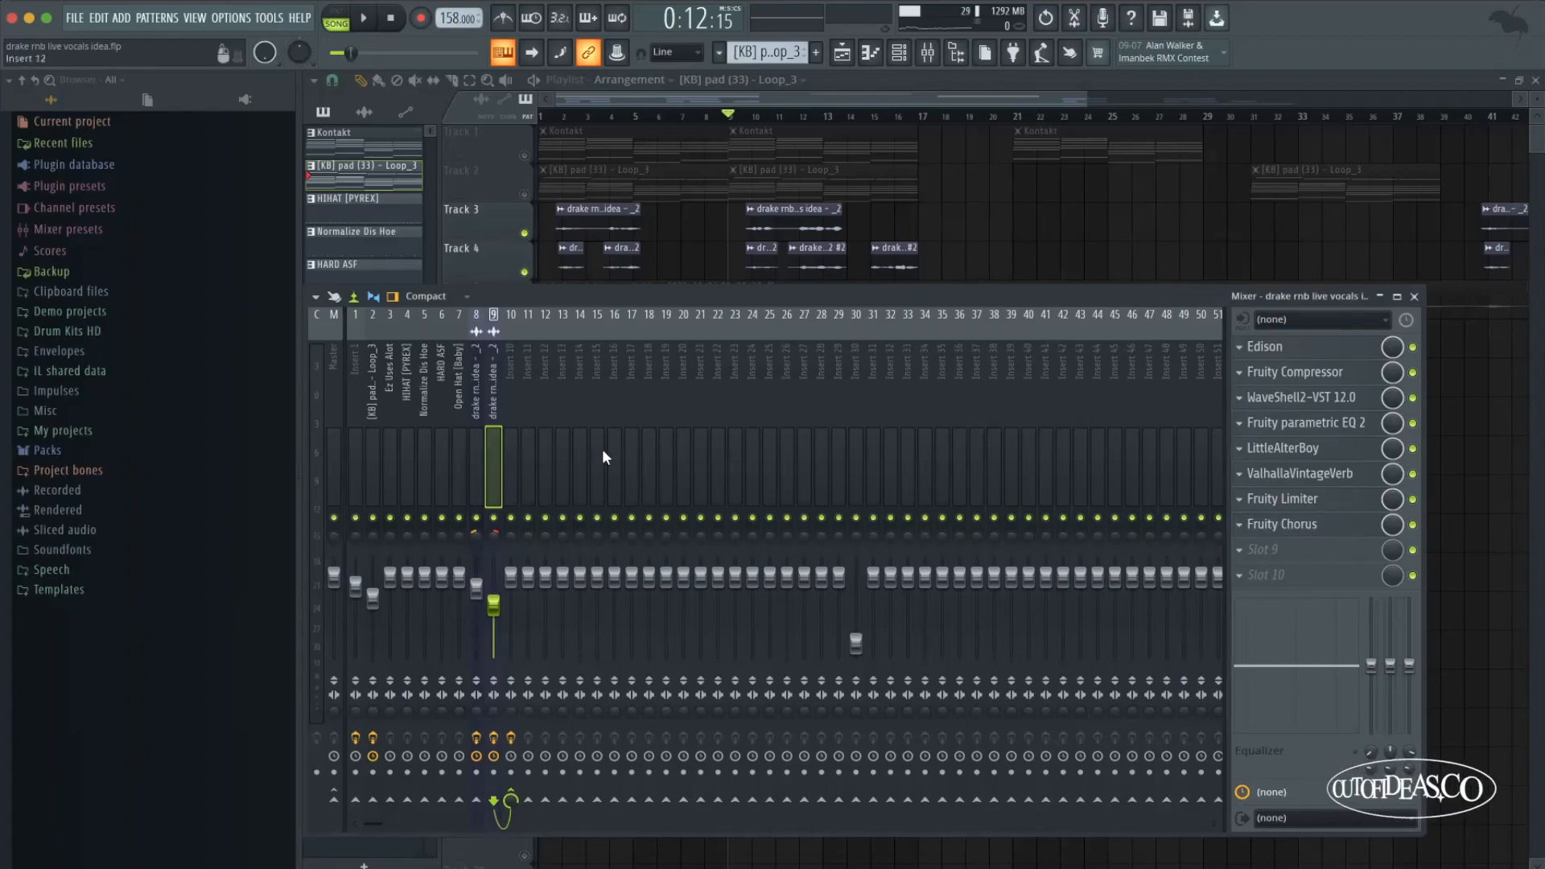
pyautogui.press('F9')
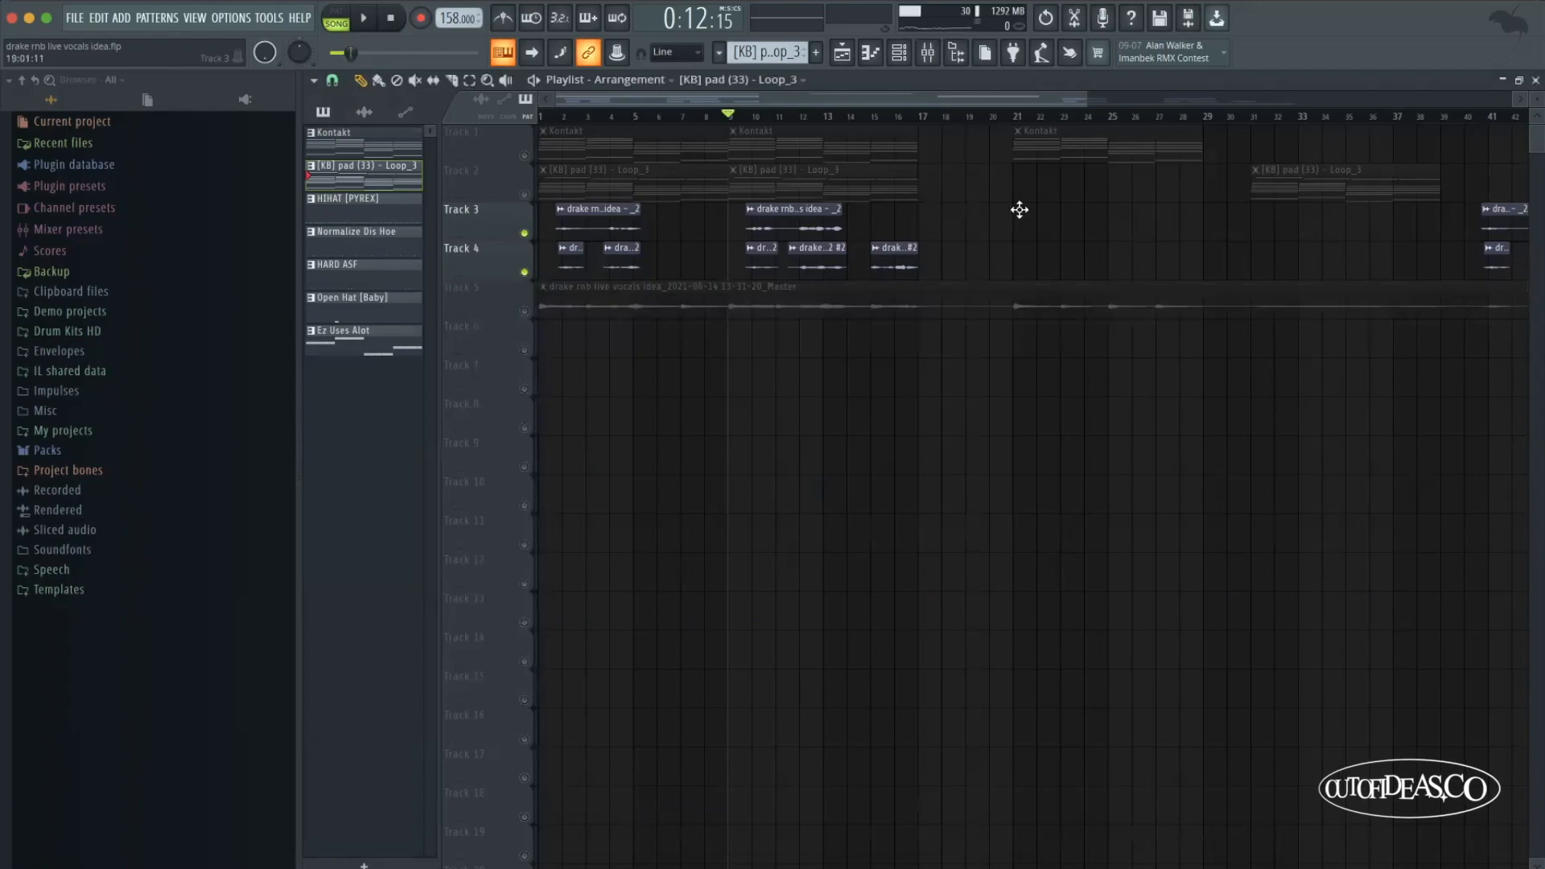
# Step: Turn off the solo on vocal Tracks 3 and 4 so that the other playlist tracks are enabled
pyautogui.scroll(-2, 1011, 280)
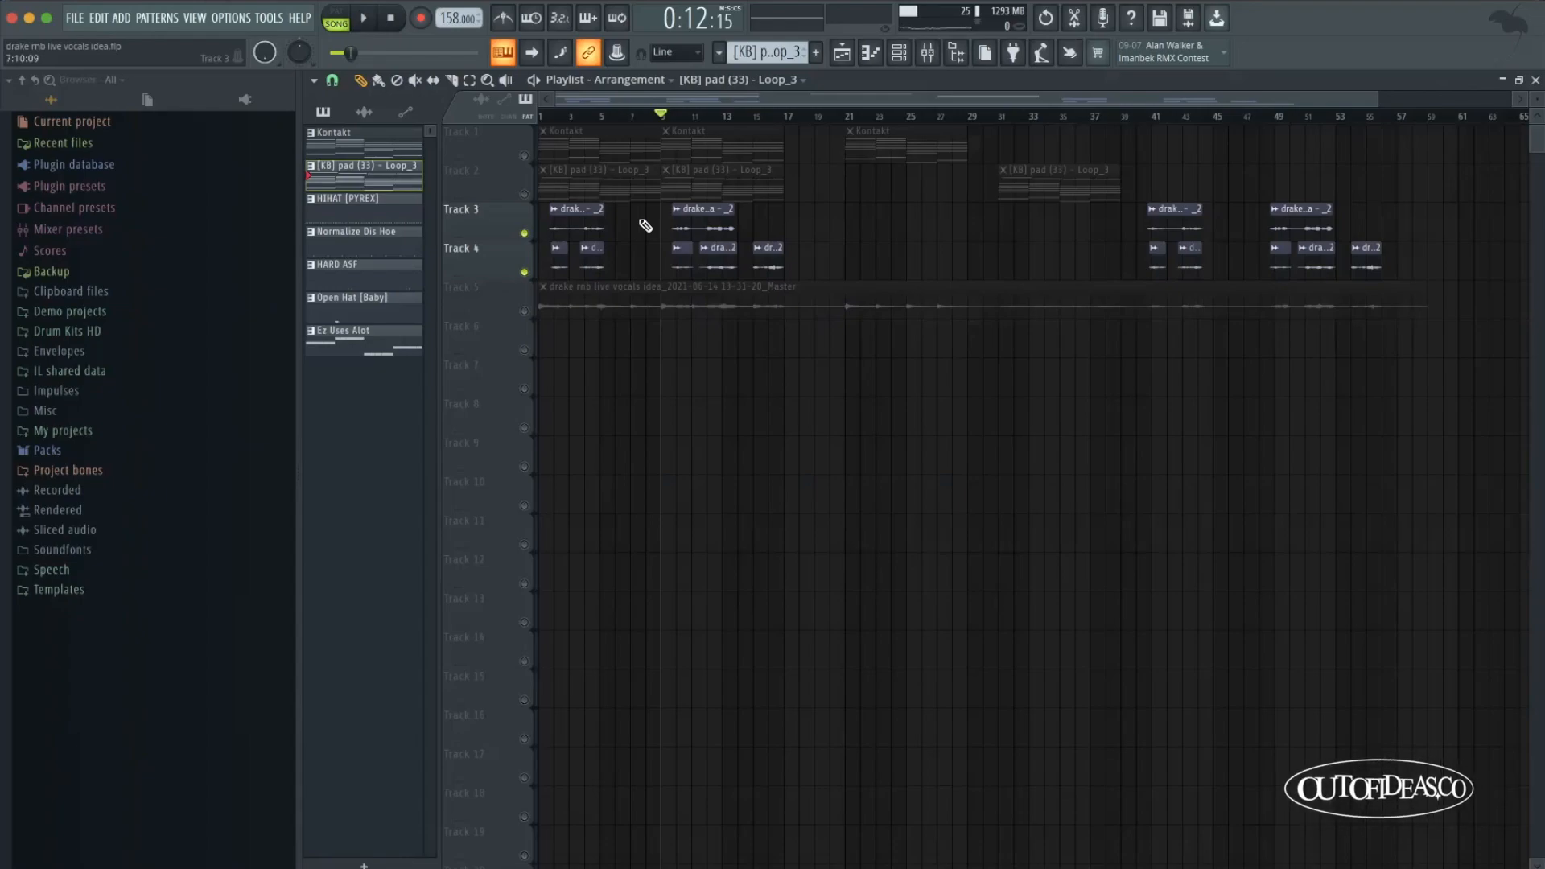
pyautogui.rightClick(524, 196)
pyautogui.scroll(3, 621, 214)
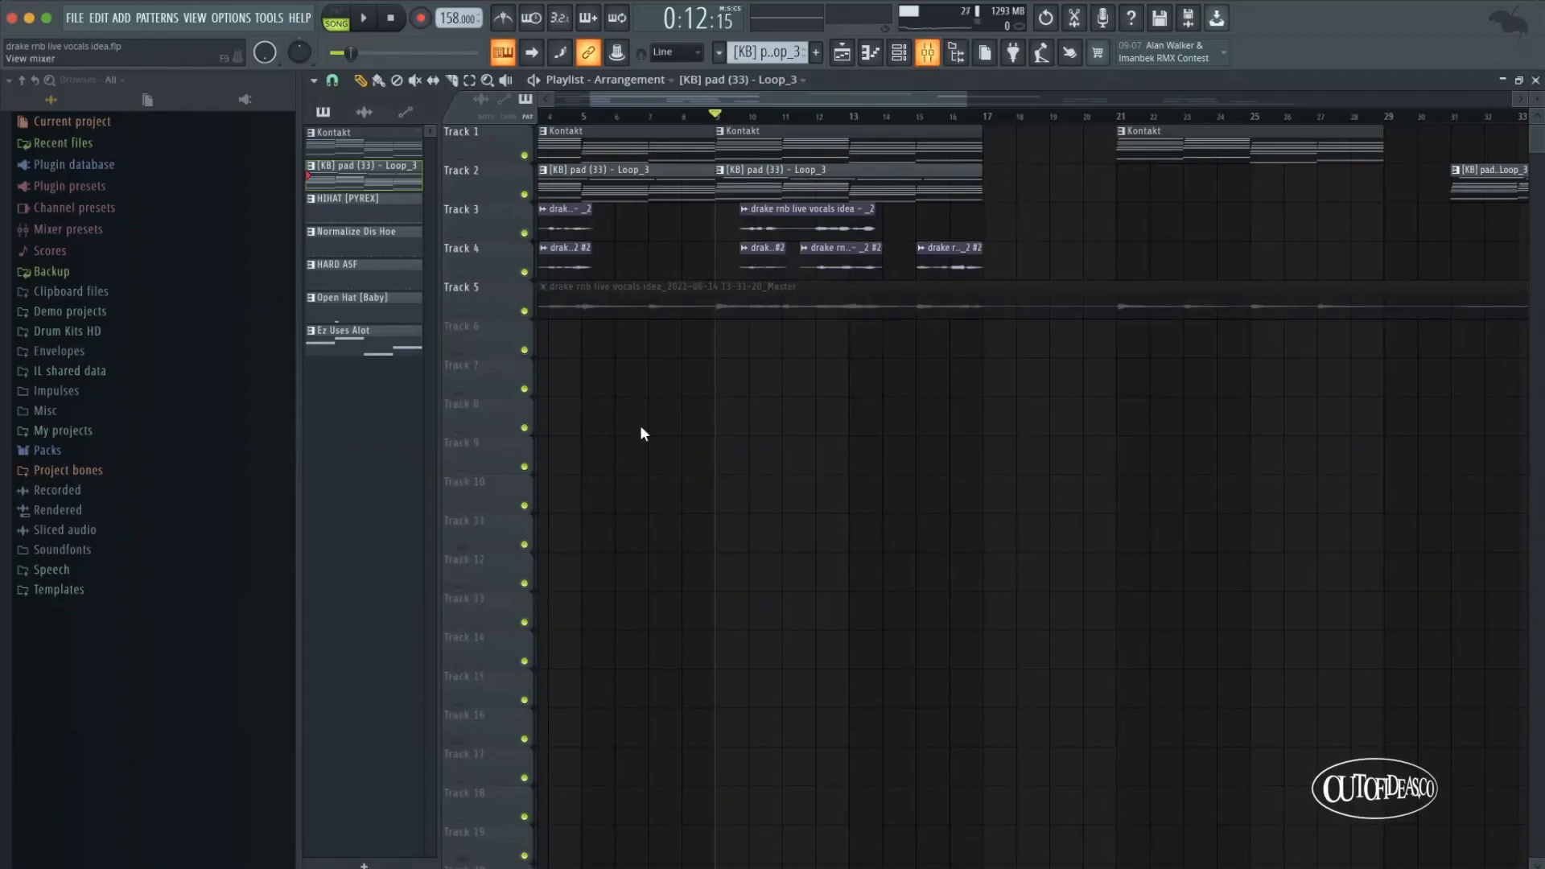
pyautogui.press('F9')
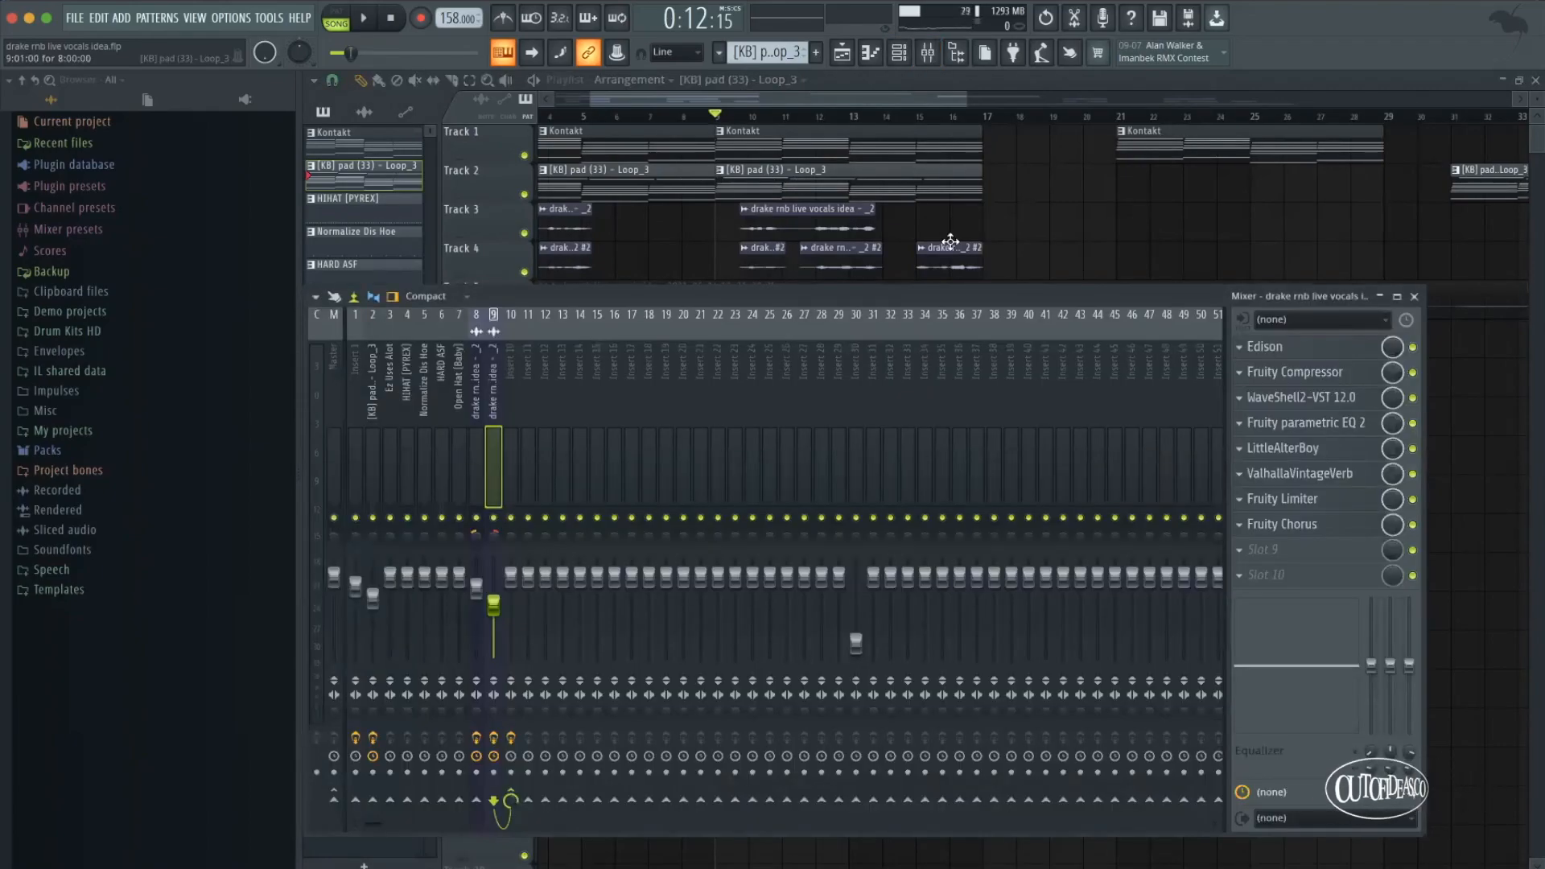
pyautogui.press('F9')
pyautogui.click(886, 140)
pyautogui.press('F9')
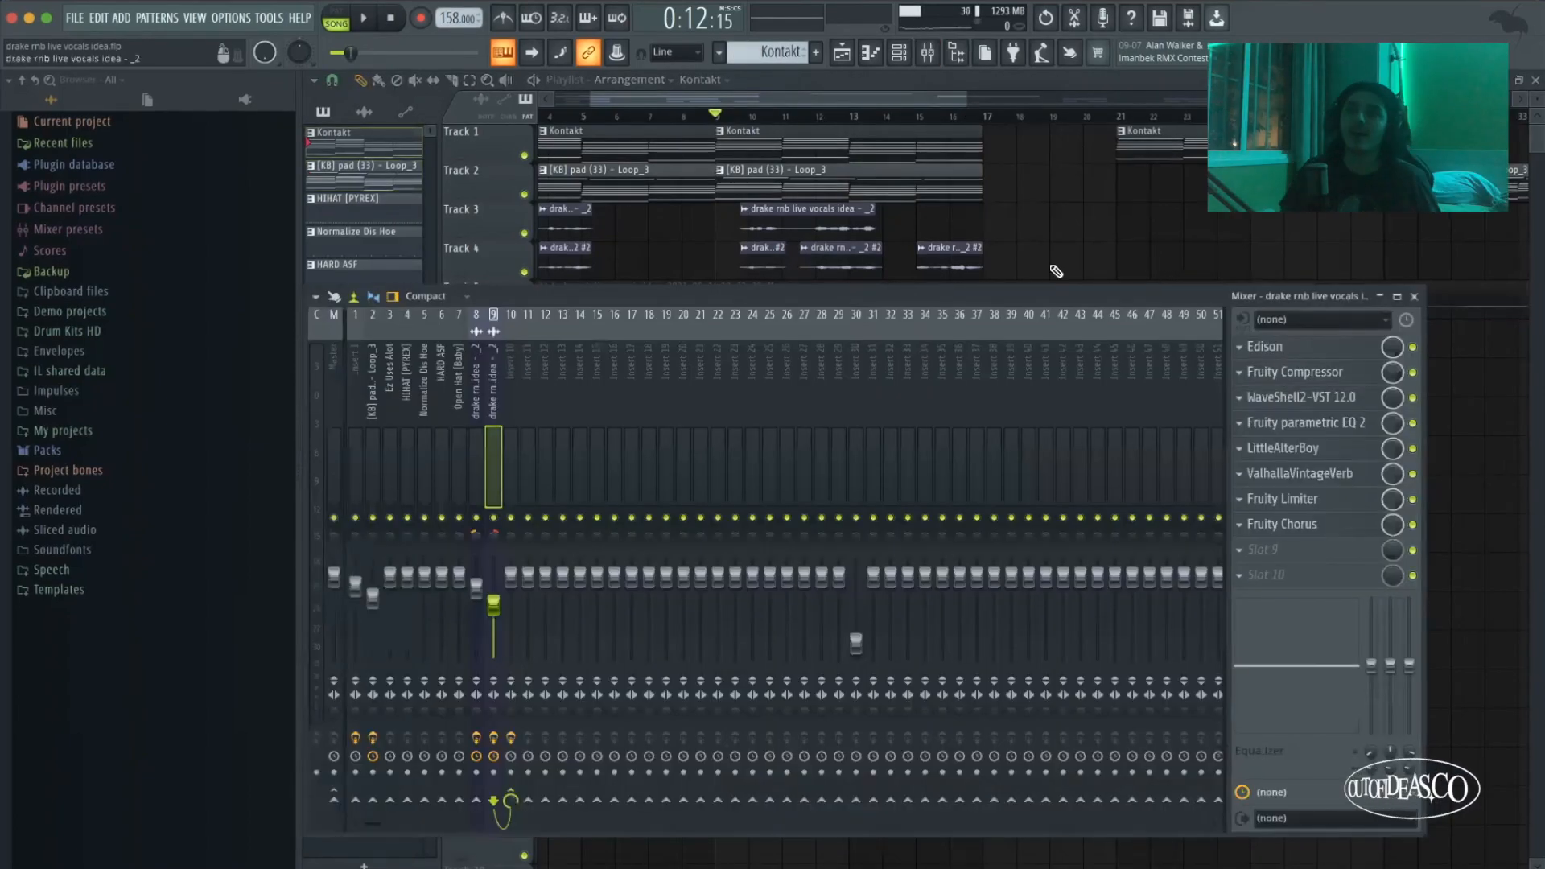
pyautogui.press('F9')
pyautogui.scroll(-3, 1035, 300)
# Step: Place a [KB] pad (33) - Loop_3 clip on Track 8 at bar 30 and undo the placement
pyautogui.click(783, 186)
pyautogui.click(1022, 415)
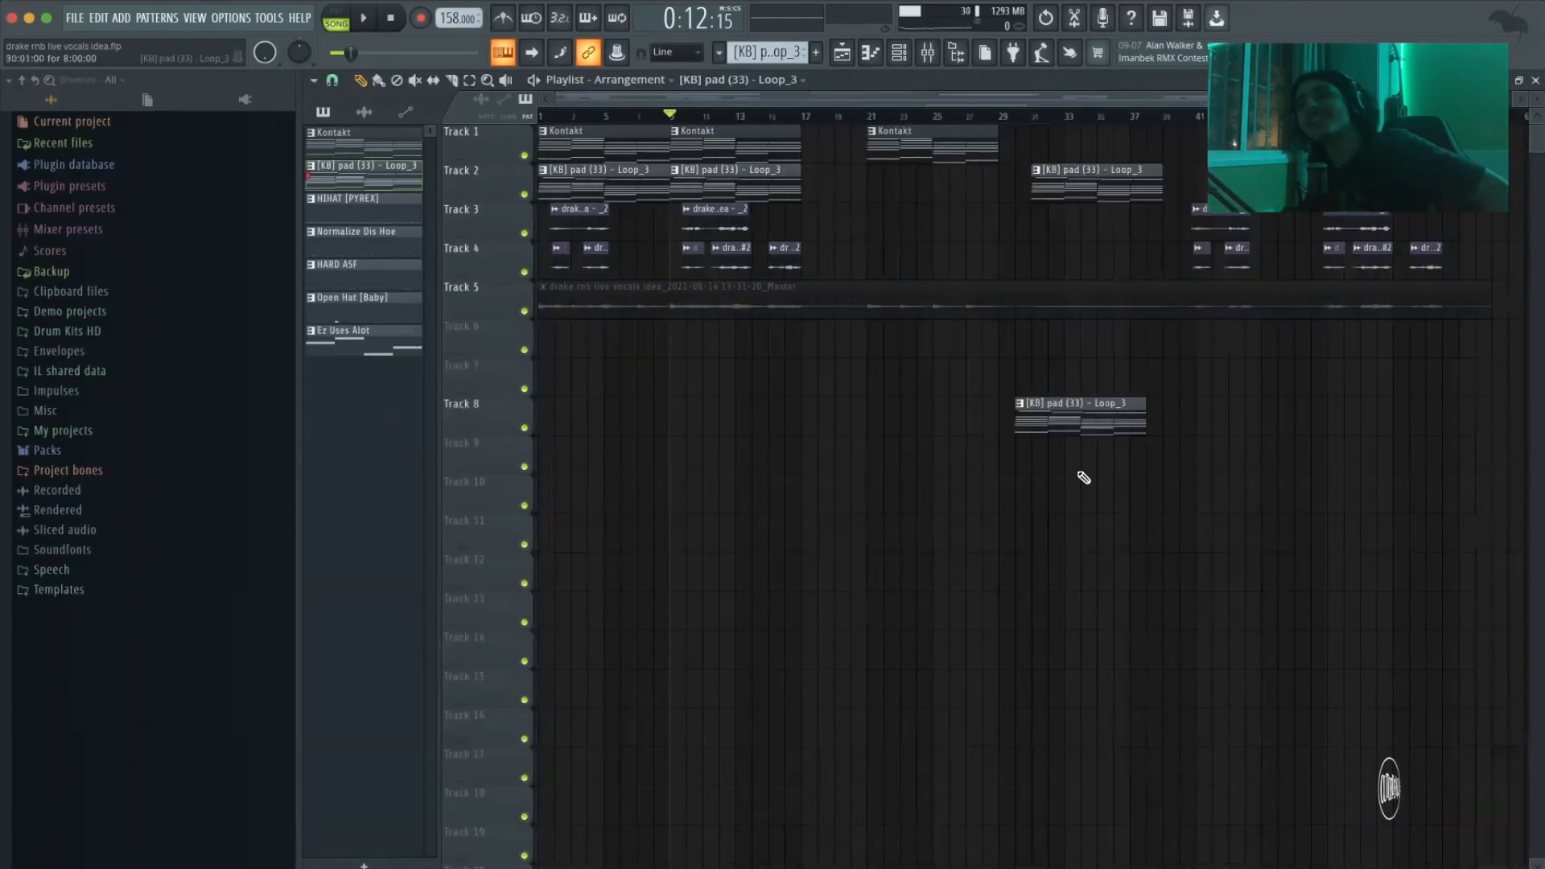
pyautogui.hotkey('ctrl', 'z')
pyautogui.scroll(-1, 909, 476)
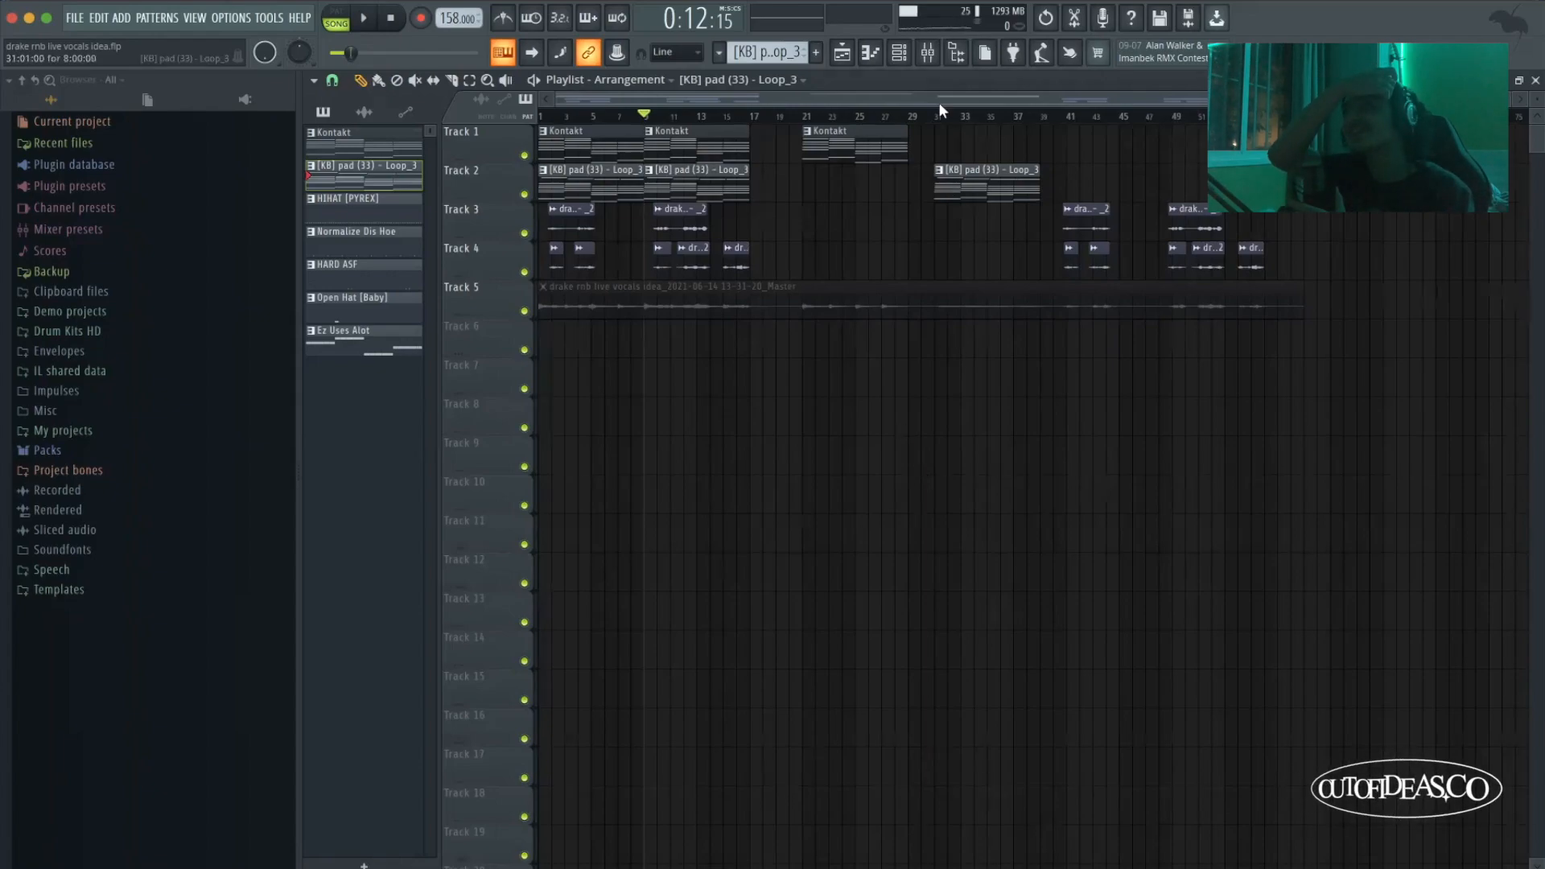
pyautogui.click(929, 53)
pyautogui.moveTo(663, 295); pyautogui.dragTo(698, 302)
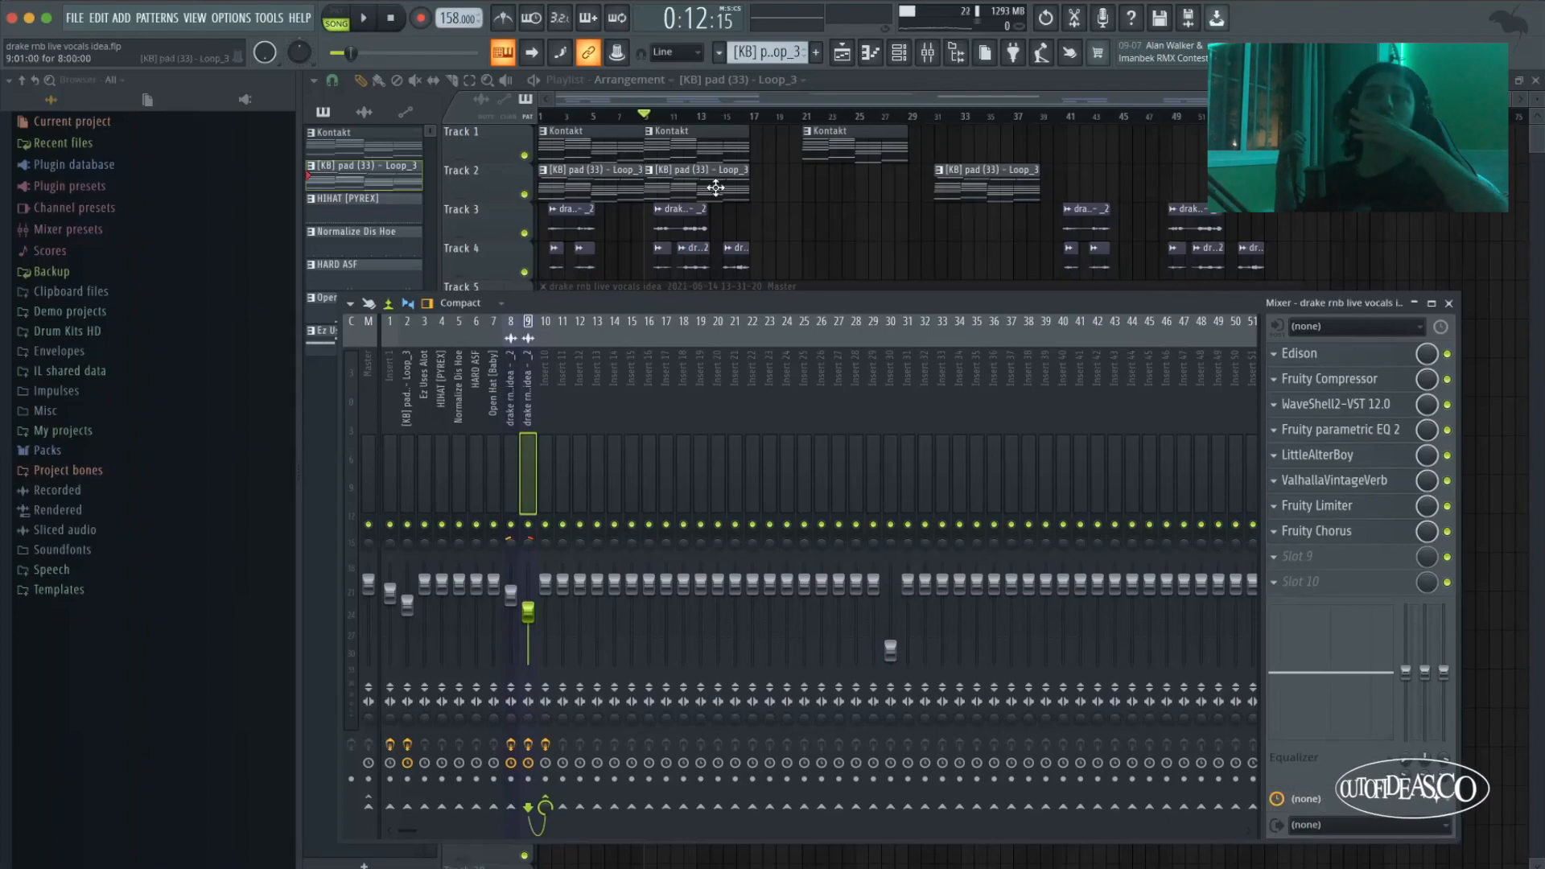
pyautogui.press('F9')
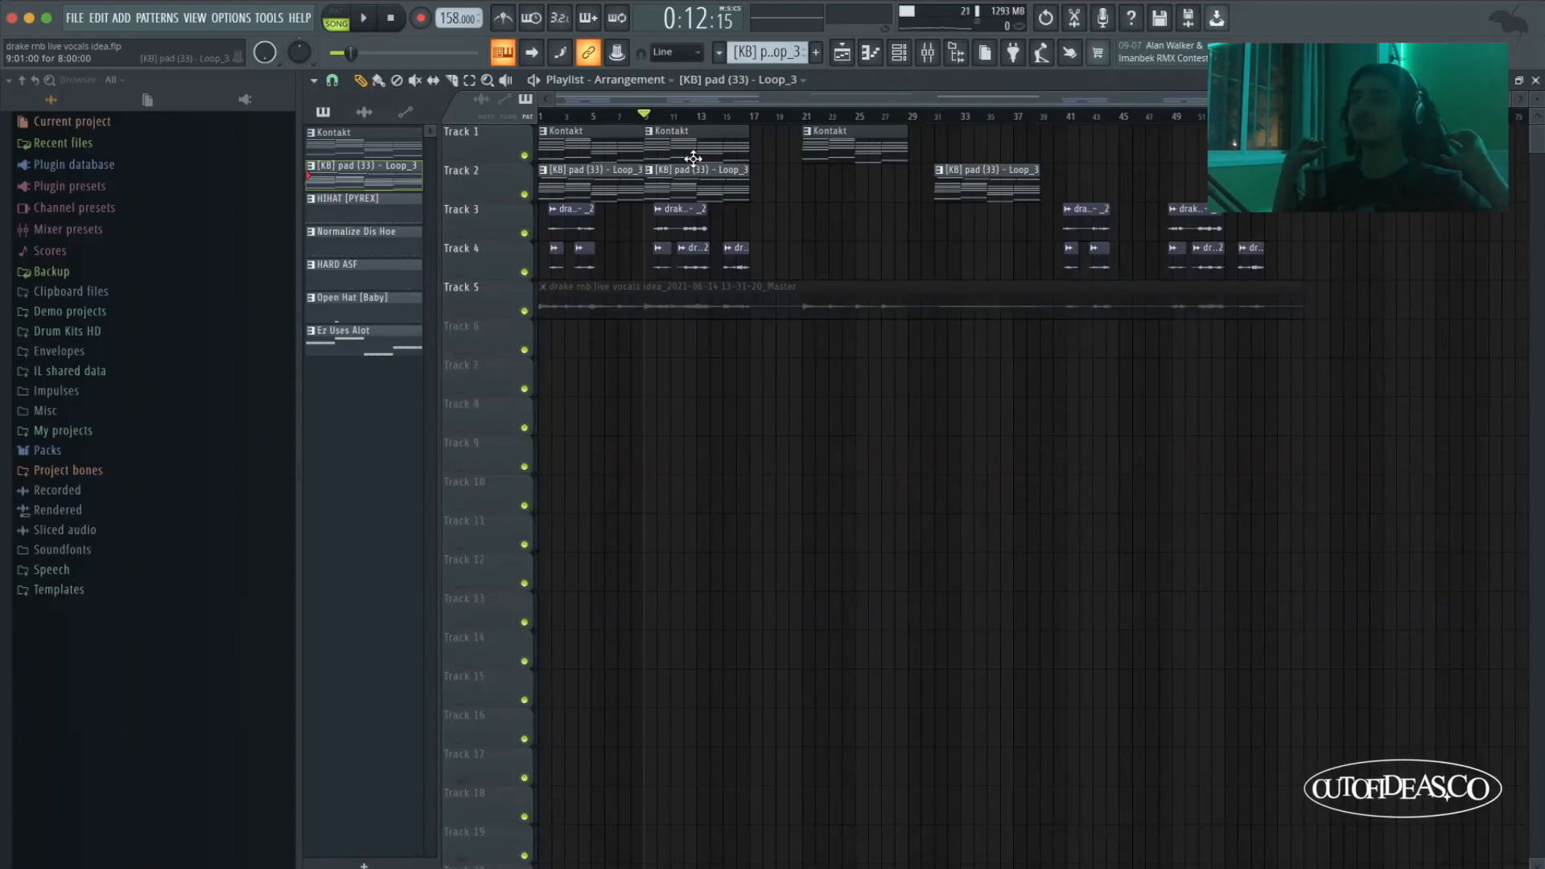
pyautogui.press('F9')
pyautogui.moveTo(595, 291)
pyautogui.mouseDown()
pyautogui.moveTo(579, 260)
pyautogui.moveTo(572, 300)
pyautogui.mouseUp()
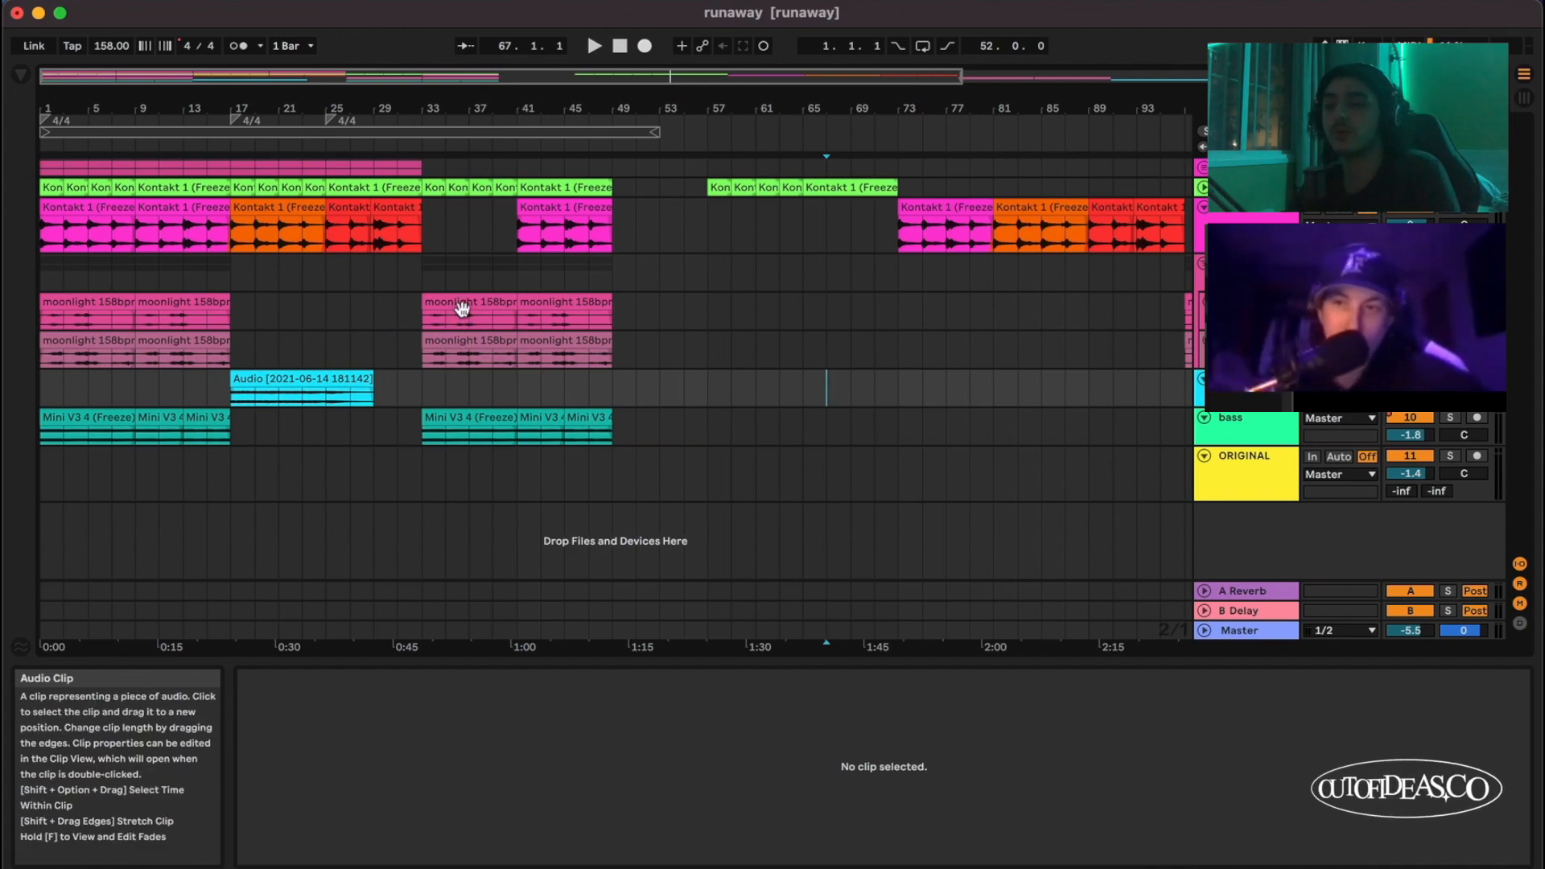
# Step: Switch to the runaway project in Ableton Live and examine the first 49 bars of its arrangement
pyautogui.scroll(3, 483, 317)
pyautogui.scroll(4, 486, 314)
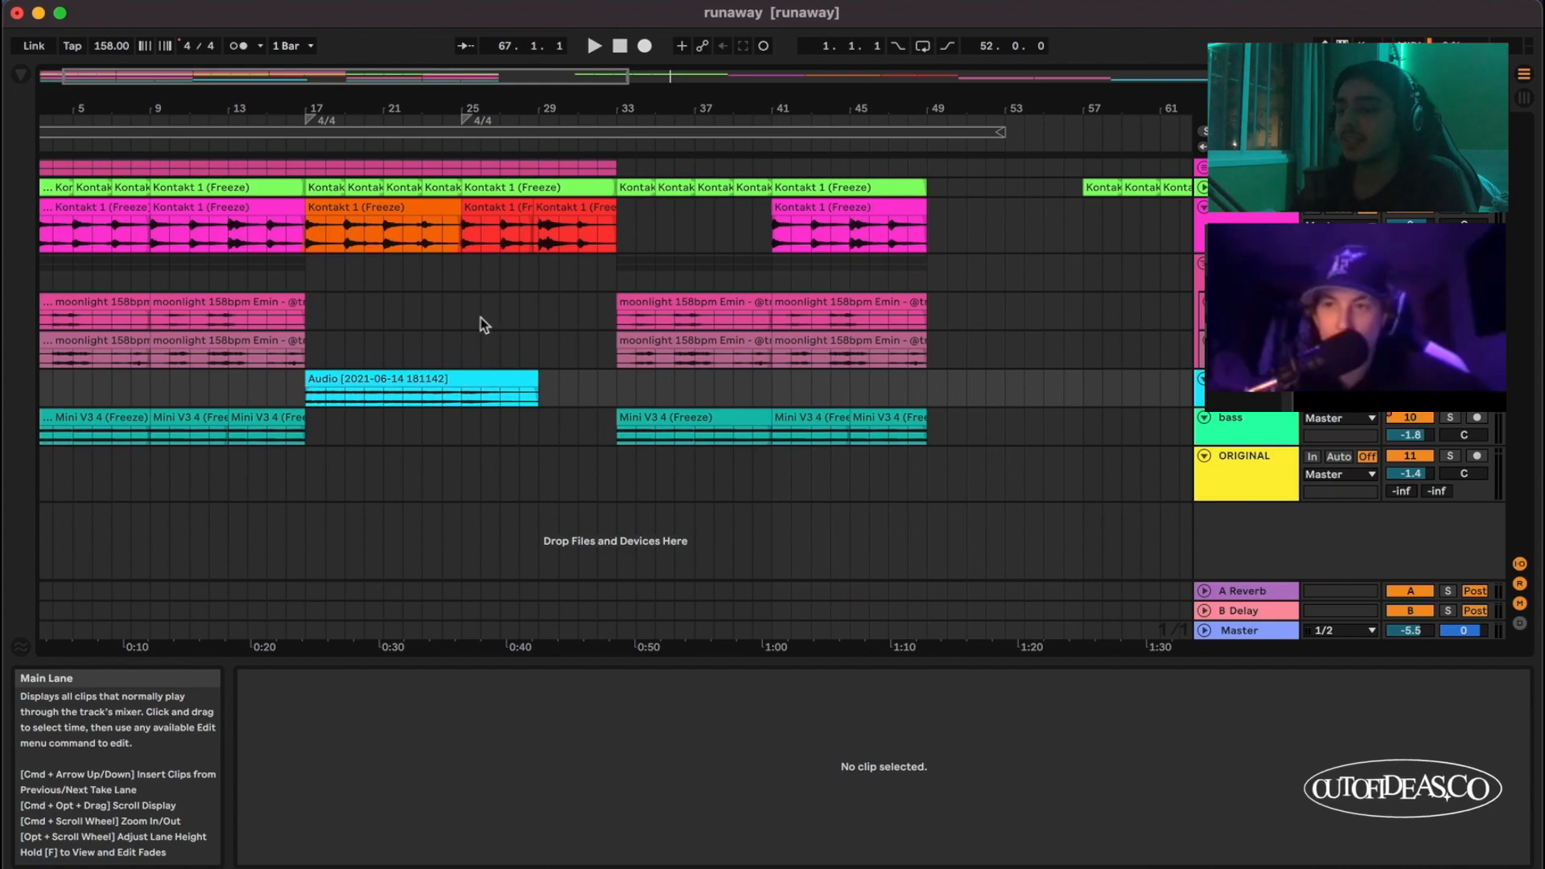
pyautogui.scroll(1, 481, 318)
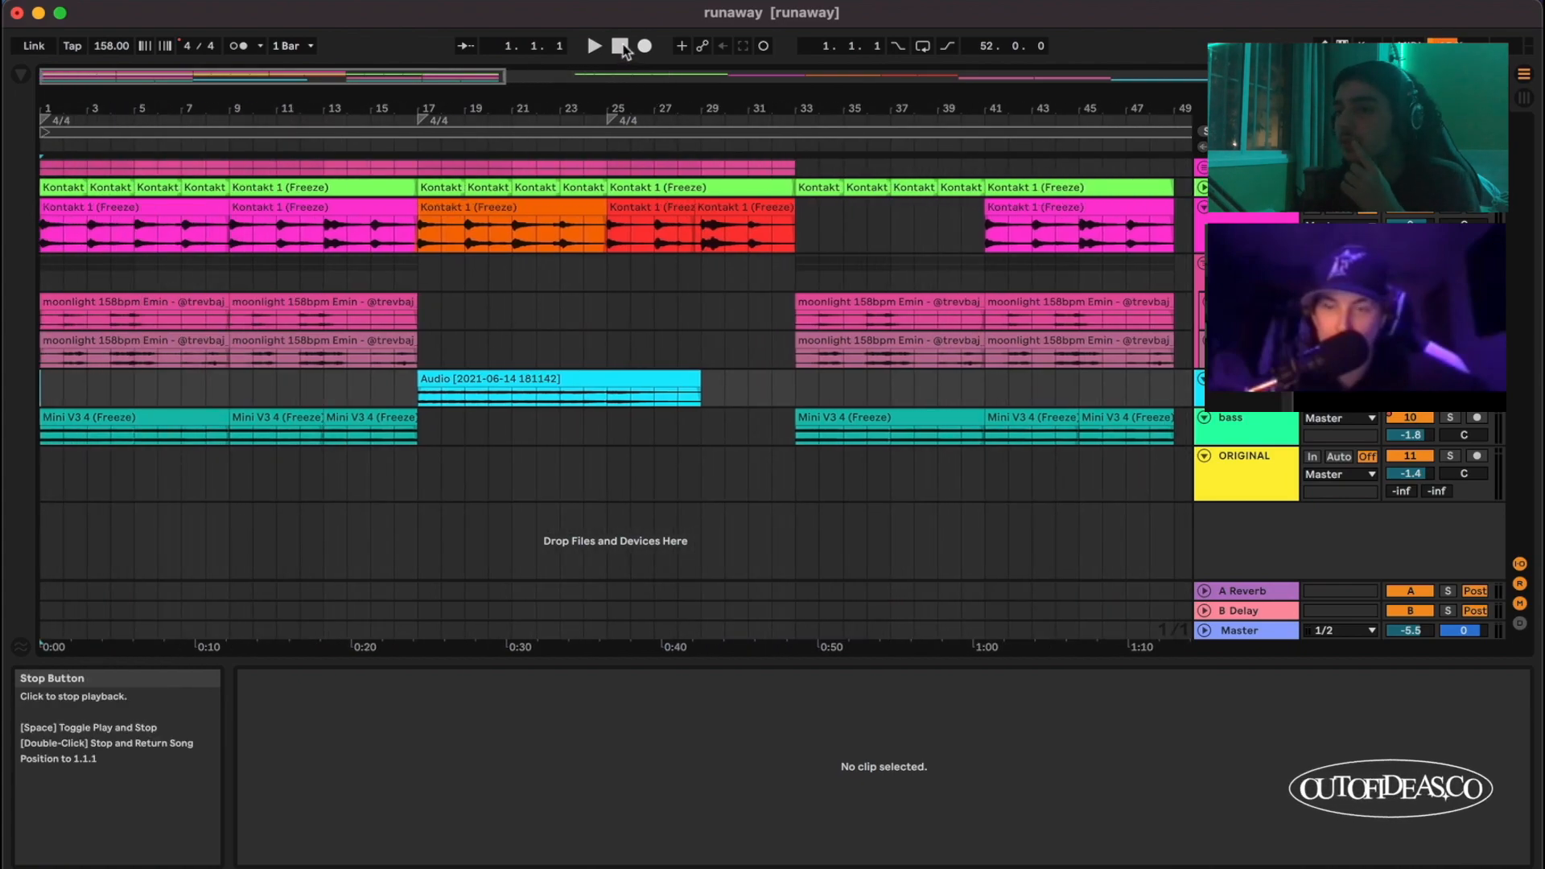
# Step: Increase the height of the pink Kontakt track and unfold the green Kontakt track above it to show their waveforms
pyautogui.click(48, 241)
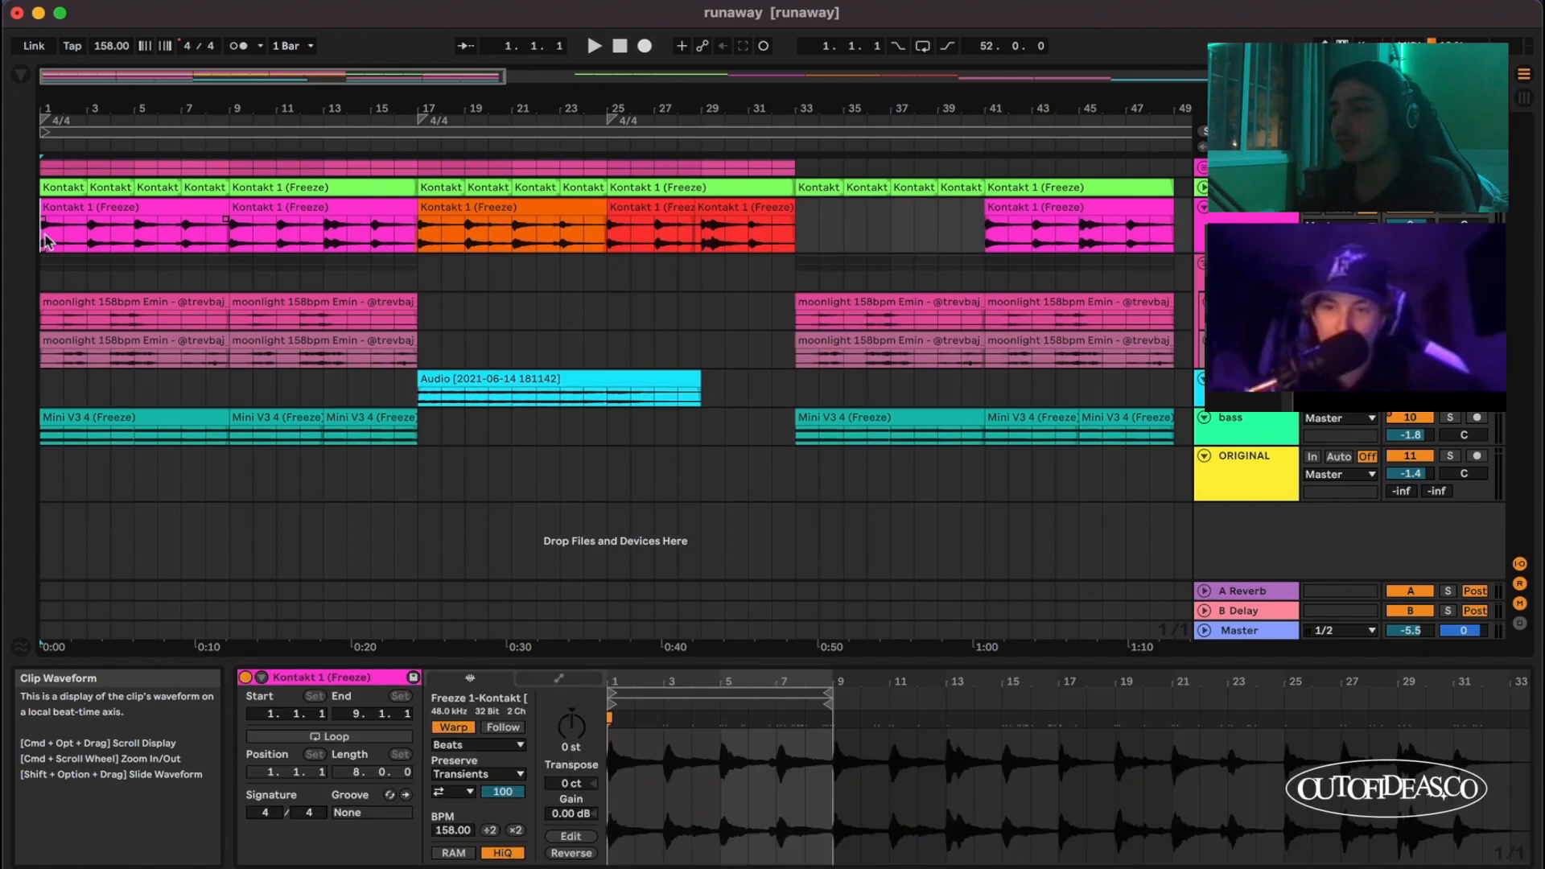
pyautogui.scroll(-1, 48, 241)
pyautogui.scroll(5, 48, 241)
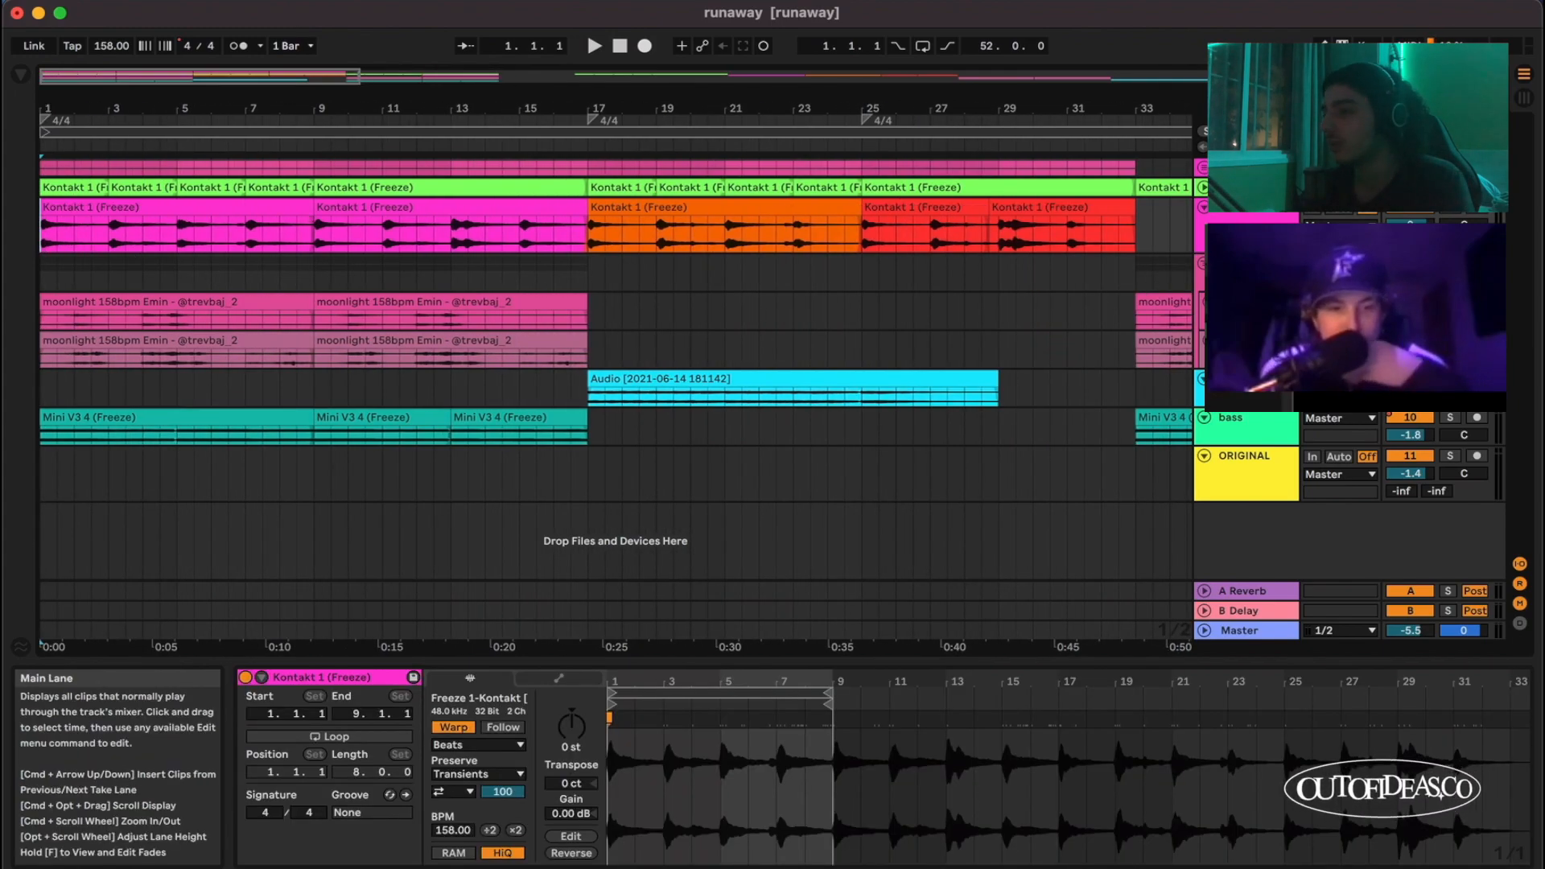
pyautogui.moveTo(1247, 252); pyautogui.dragTo(1248, 306)
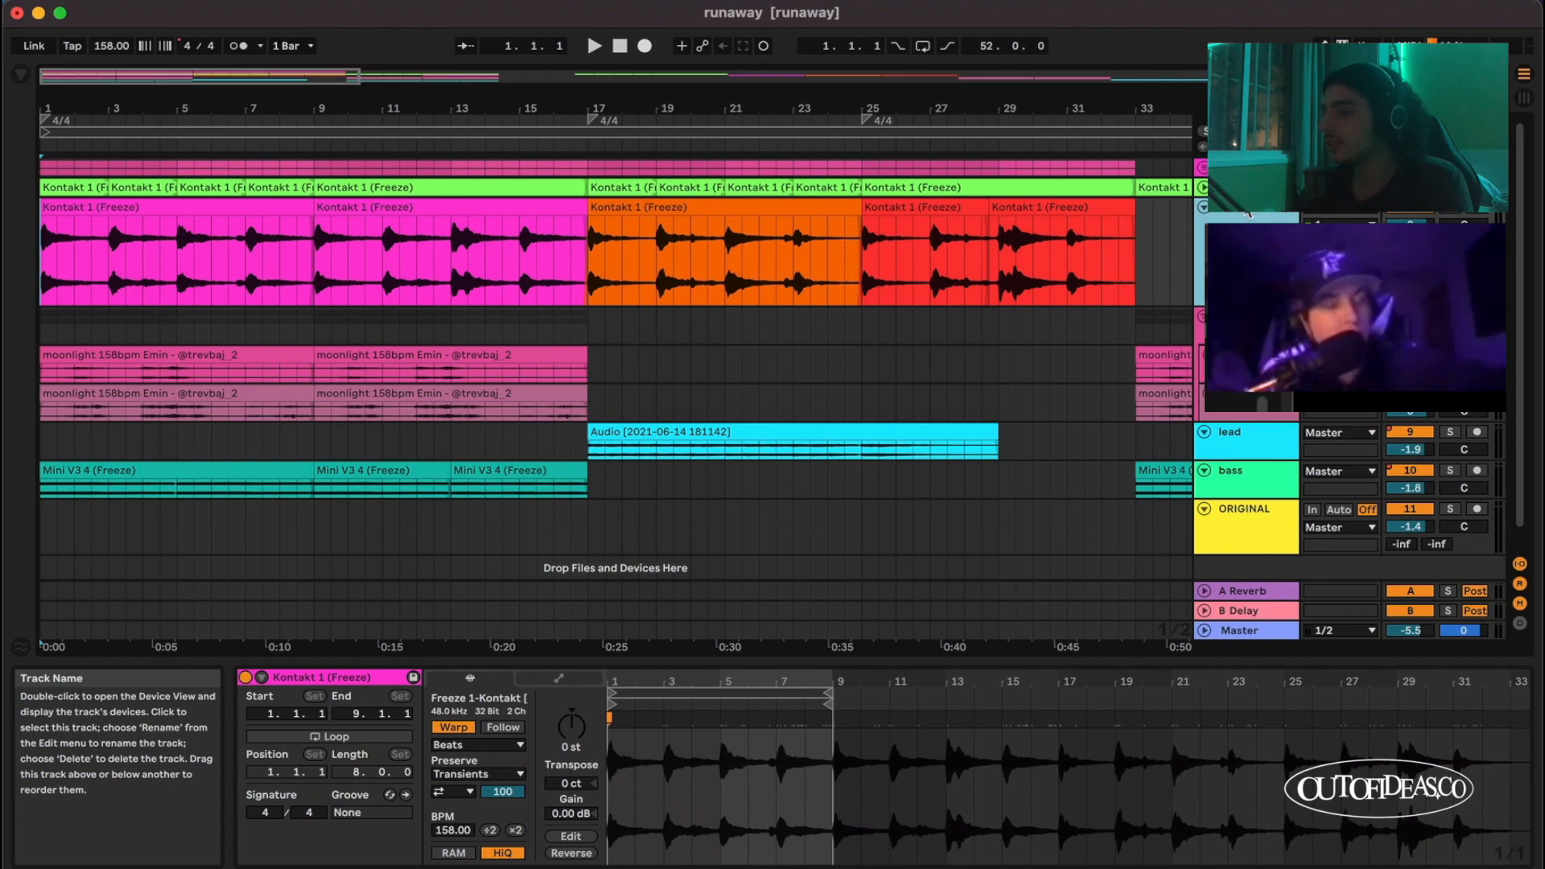
pyautogui.moveTo(1247, 197); pyautogui.dragTo(1247, 251)
pyautogui.press('+')
pyautogui.press('+')
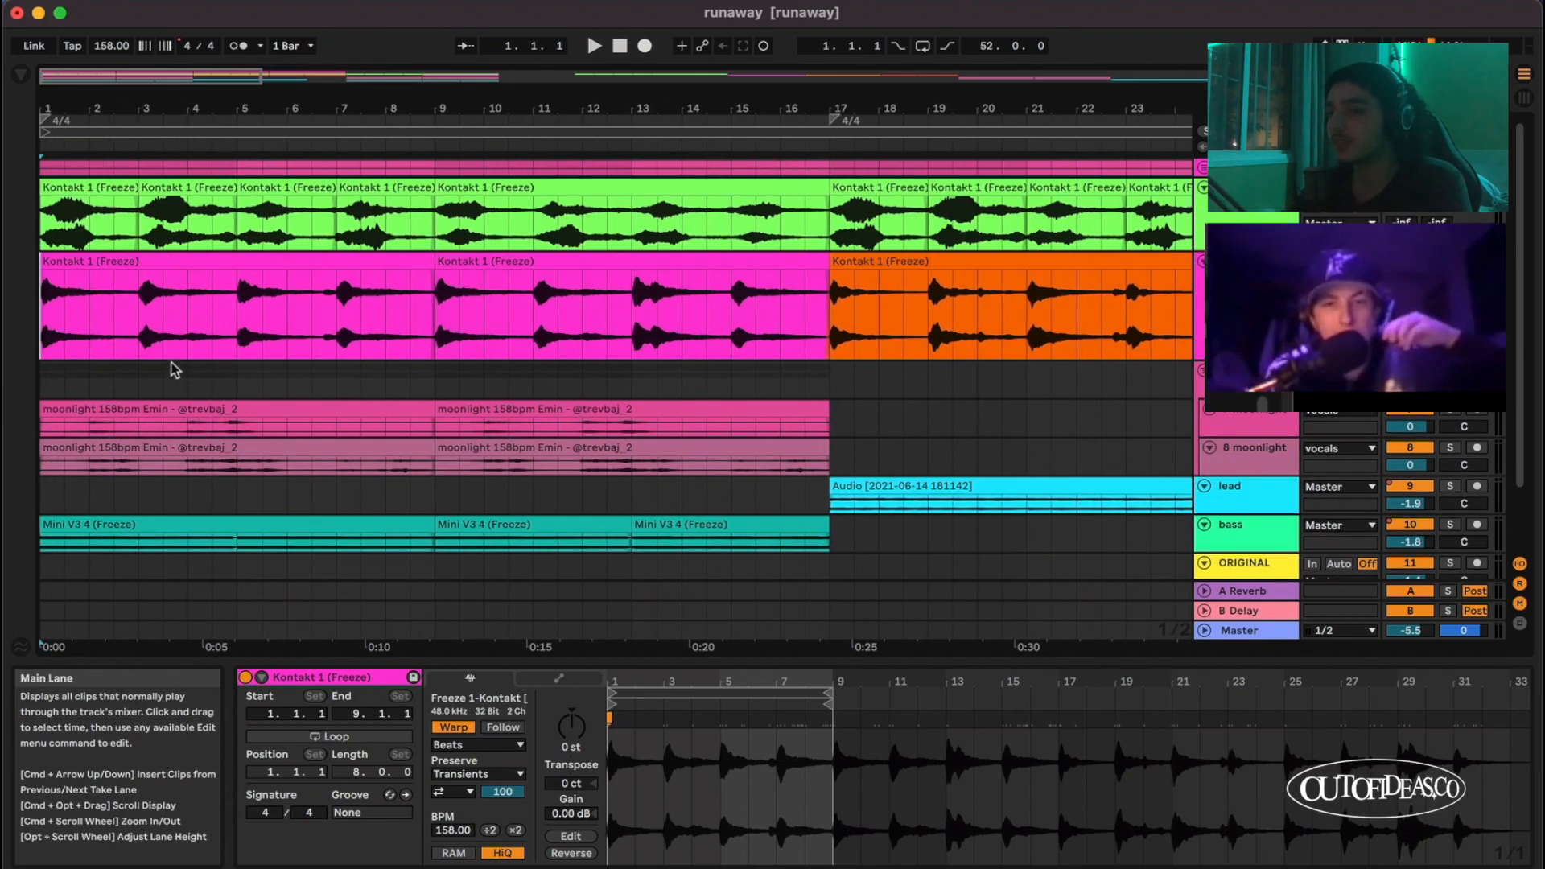
# Step: Play the arrangement briefly from bar 1, and play it again from the orange Kontakt clip at bar 17
pyautogui.press('space')
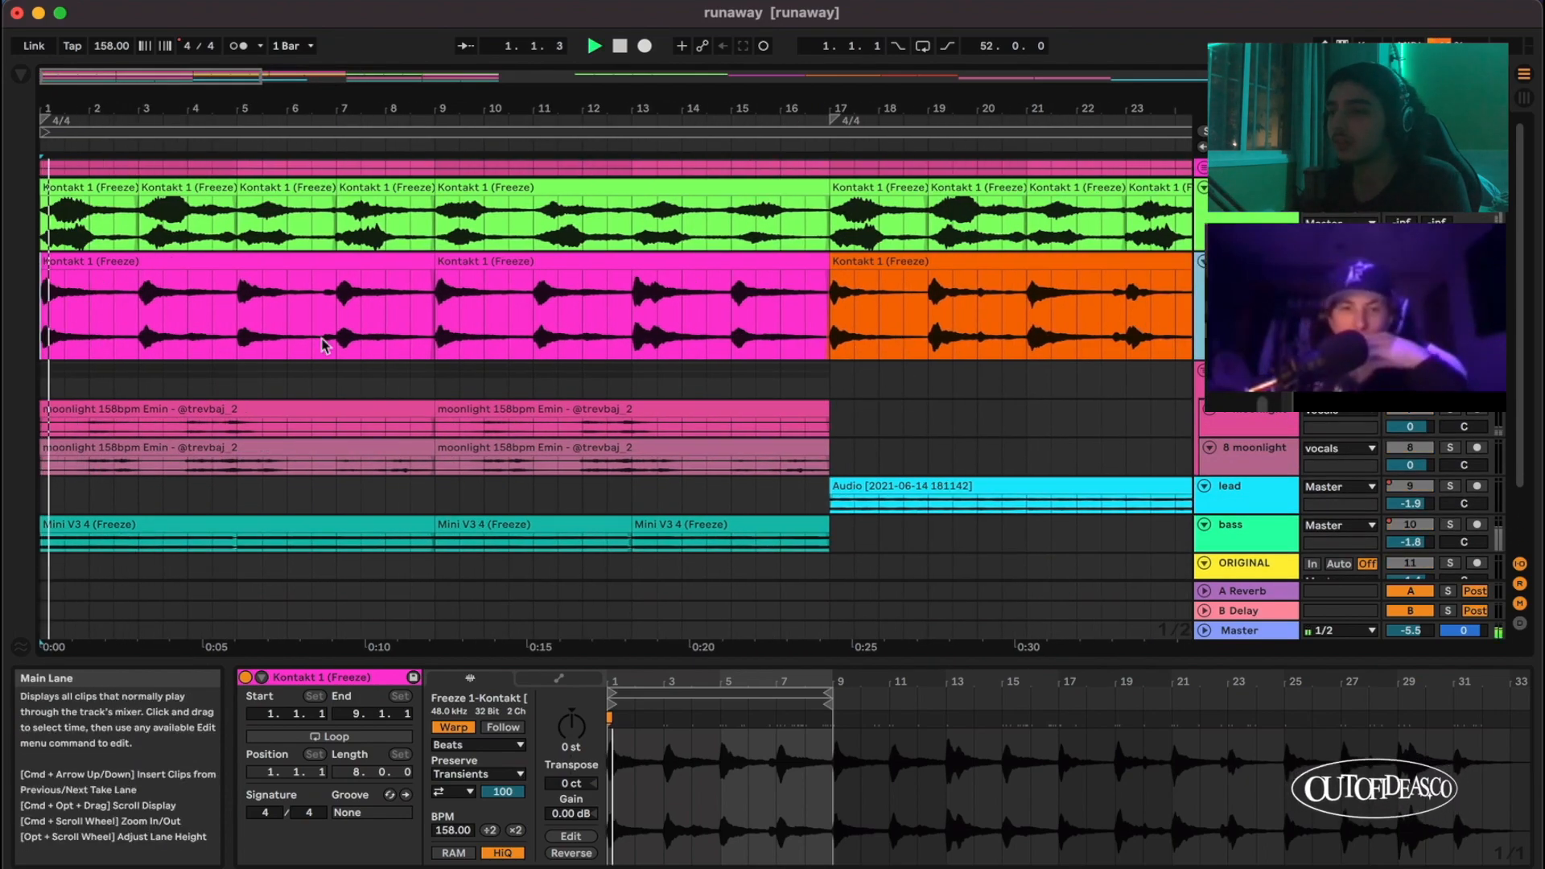
pyautogui.press('space')
pyautogui.hscroll(3, 802, 304)
pyautogui.click(717, 299)
pyautogui.press('space')
pyautogui.hscroll(3, 716, 300)
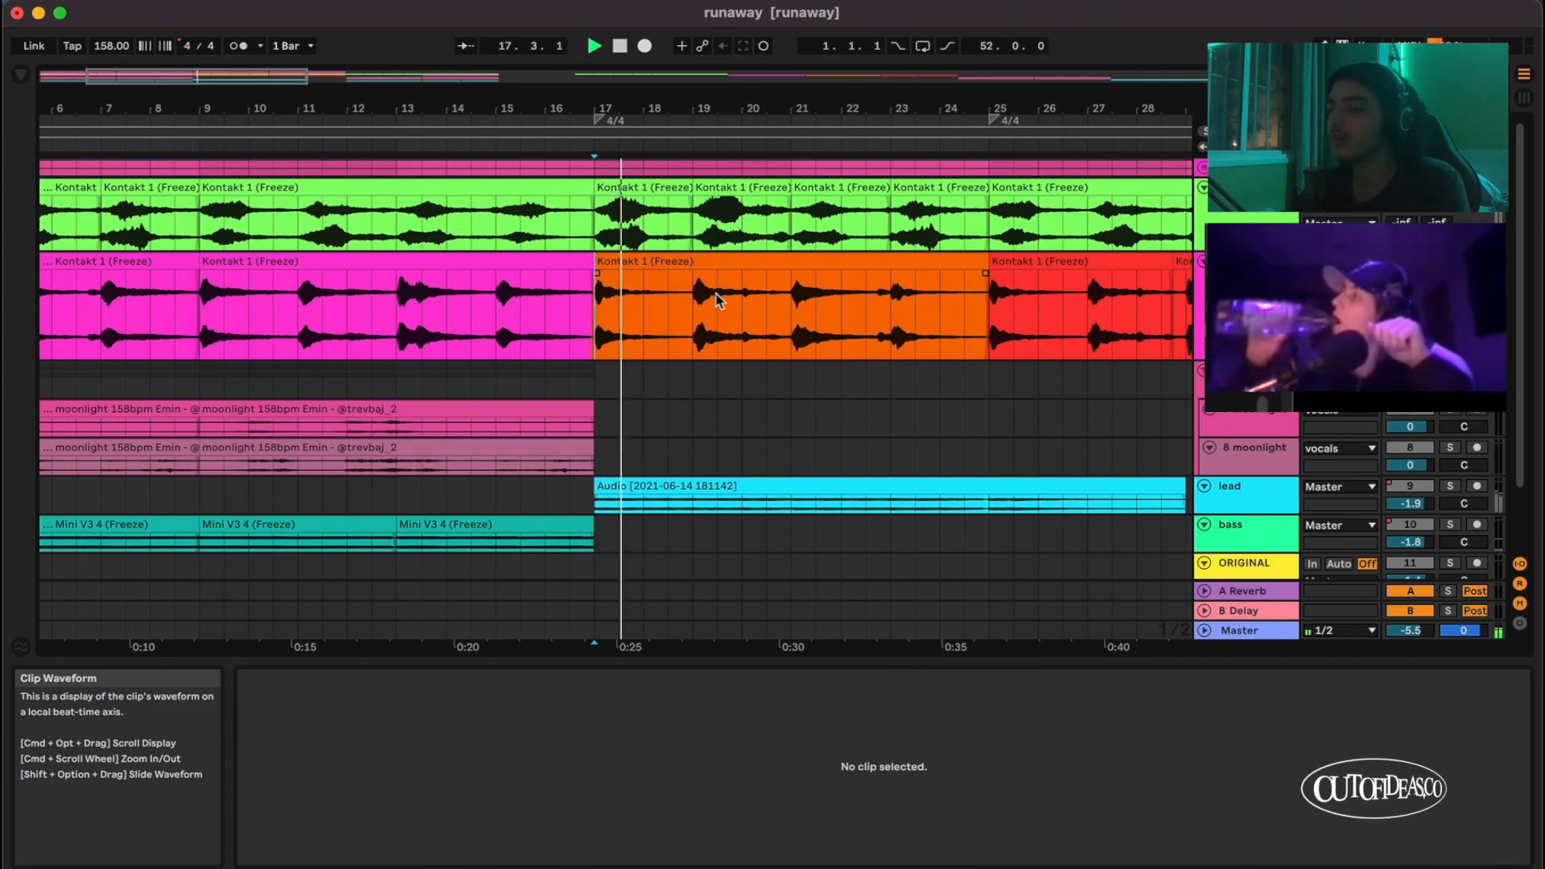
pyautogui.hscroll(3, 716, 300)
pyautogui.scroll(-1, 716, 299)
pyautogui.scroll(3, 716, 299)
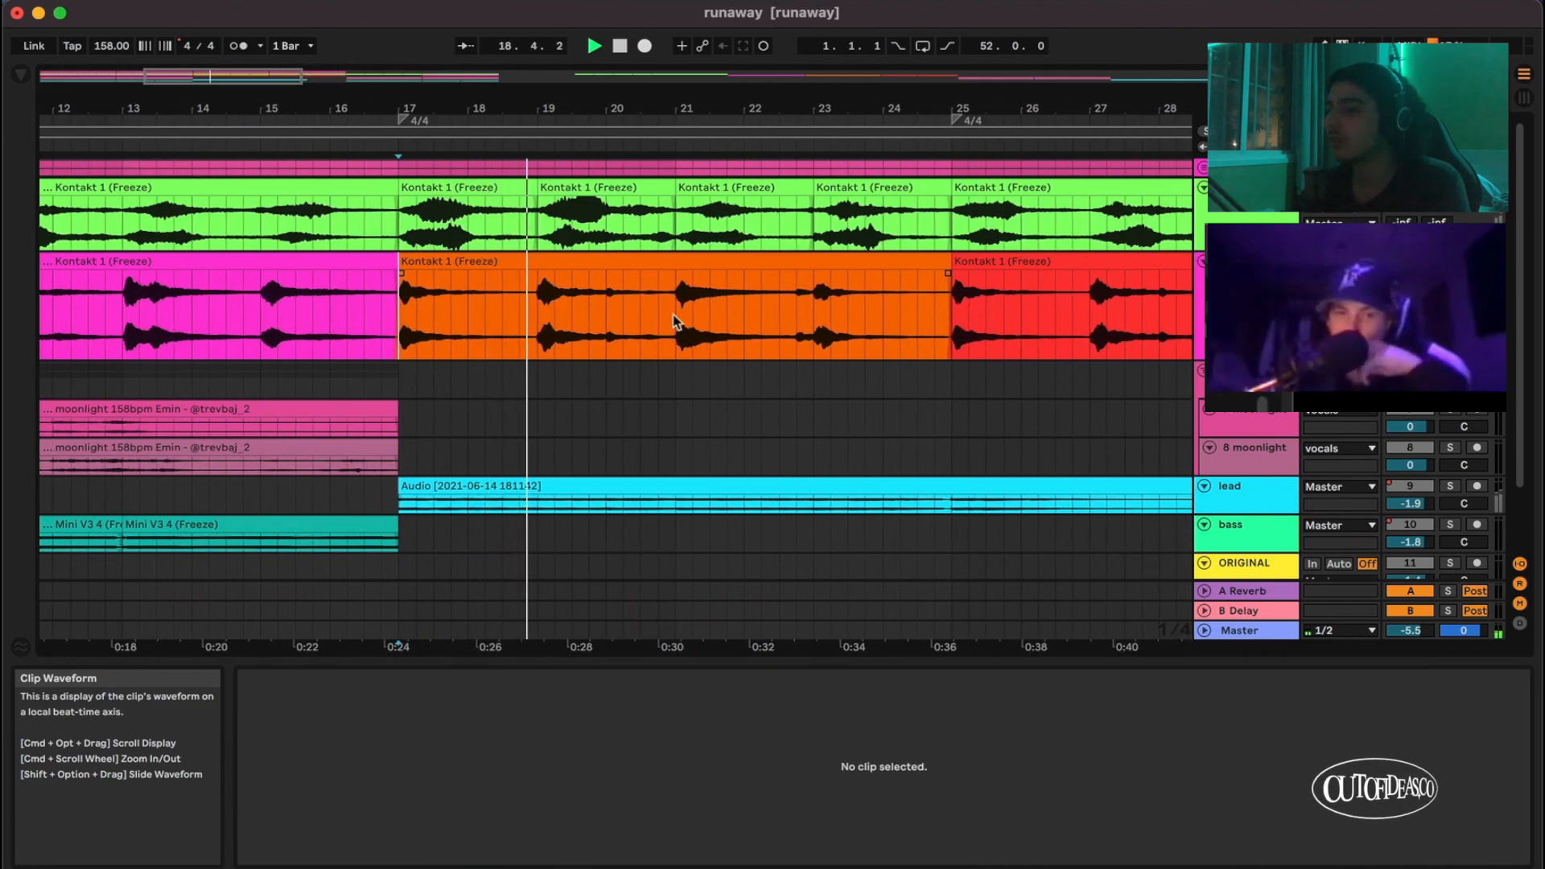
pyautogui.hscroll(1, 673, 316)
pyautogui.scroll(-1, 665, 316)
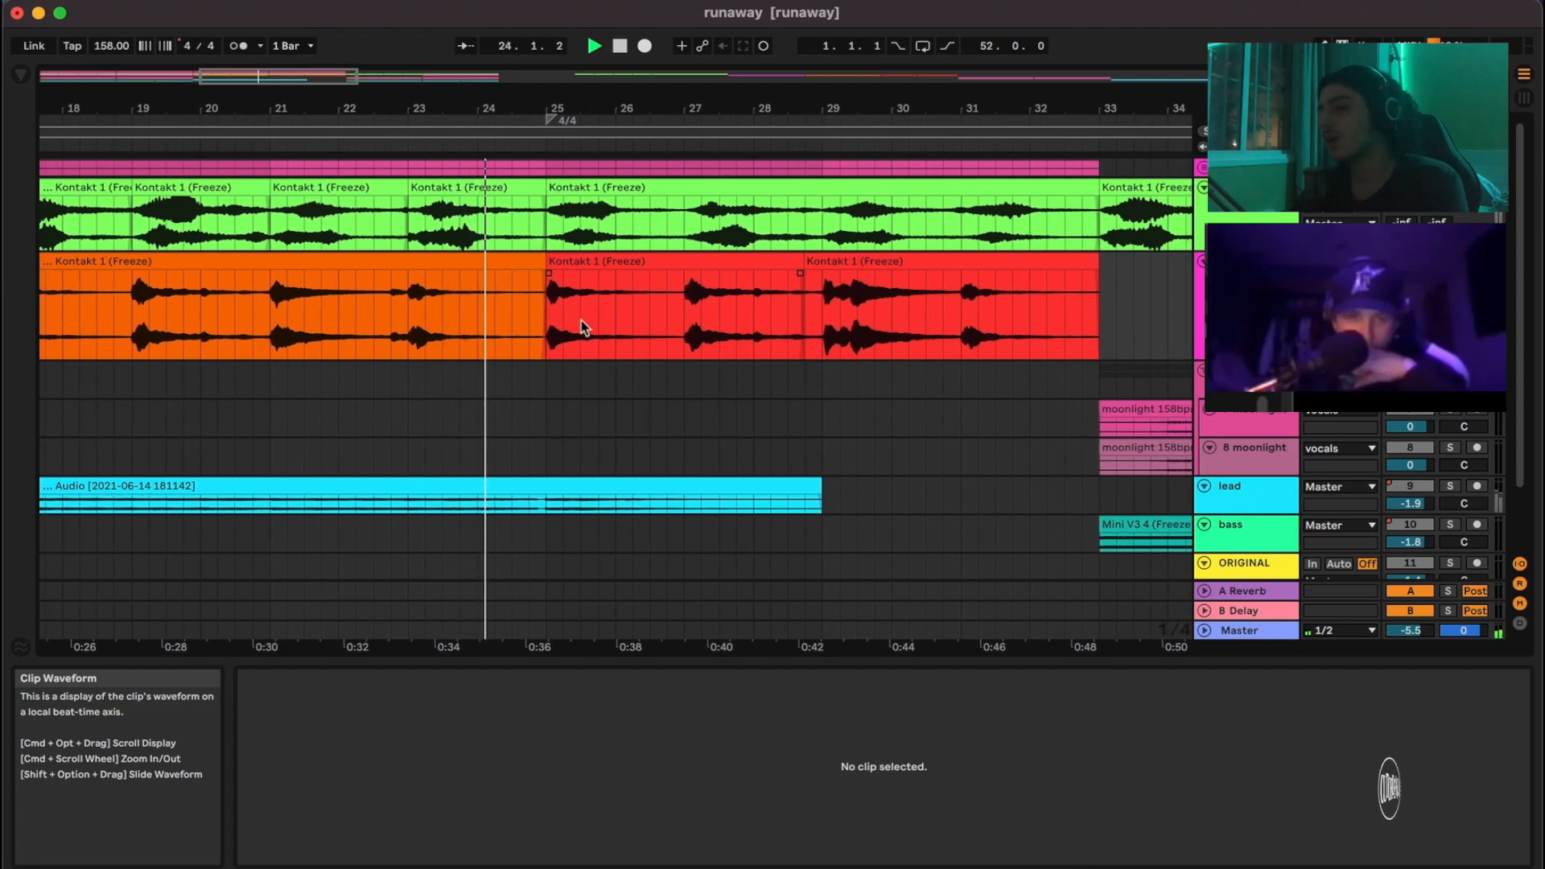
# Step: Select the two red Kontakt clips spanning bars 25 to 33 and set the insert marker to bar 25
pyautogui.moveTo(780, 311); pyautogui.dragTo(1075, 308)
pyautogui.keyDown('shift'); pyautogui.click(546, 337); pyautogui.keyUp('shift')
pyautogui.moveTo(546, 337); pyautogui.dragTo(527, 336)
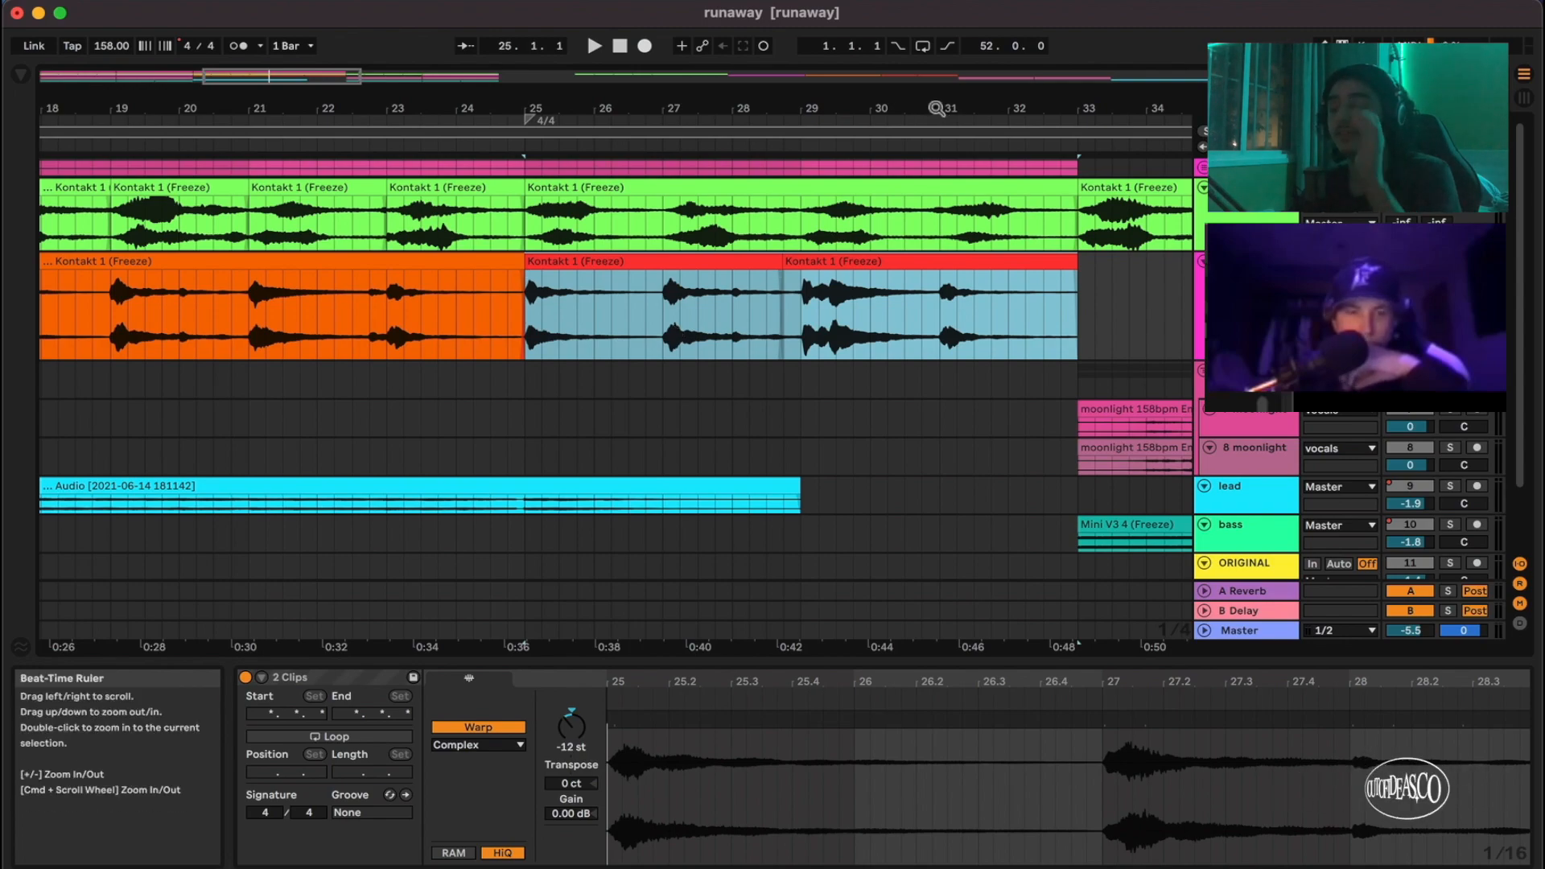
pyautogui.click(523, 334)
# Step: Play the arrangement from the start of the second red Kontakt clip, just before bar 29, and stop near bar 32
pyautogui.scroll(2, 524, 332)
pyautogui.hscroll(1, 517, 334)
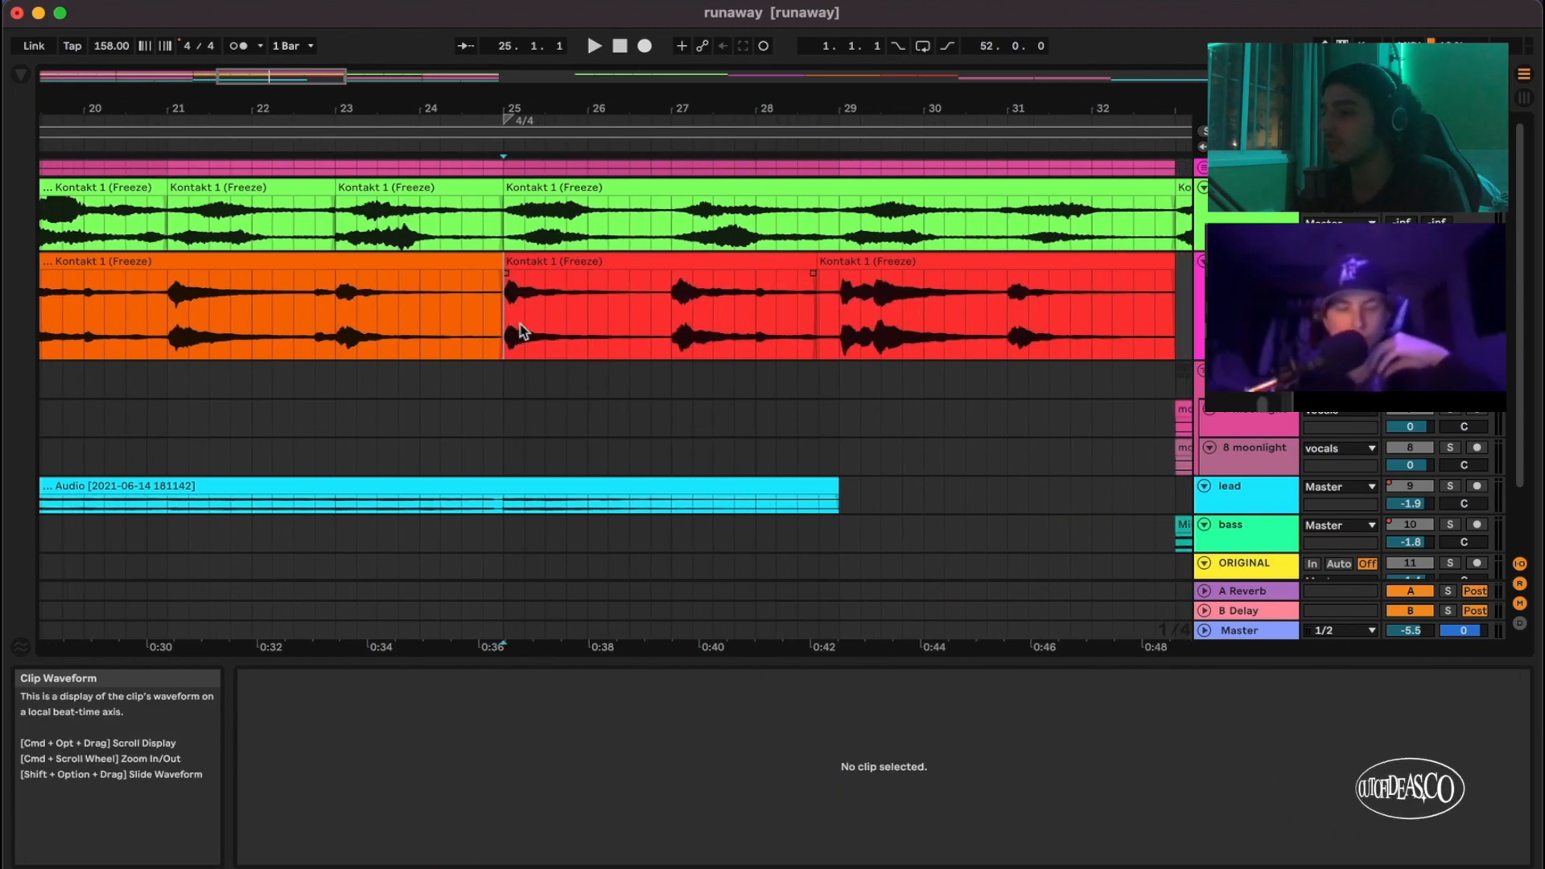
pyautogui.scroll(1, 521, 334)
pyautogui.hscroll(2, 765, 322)
pyautogui.click(774, 325)
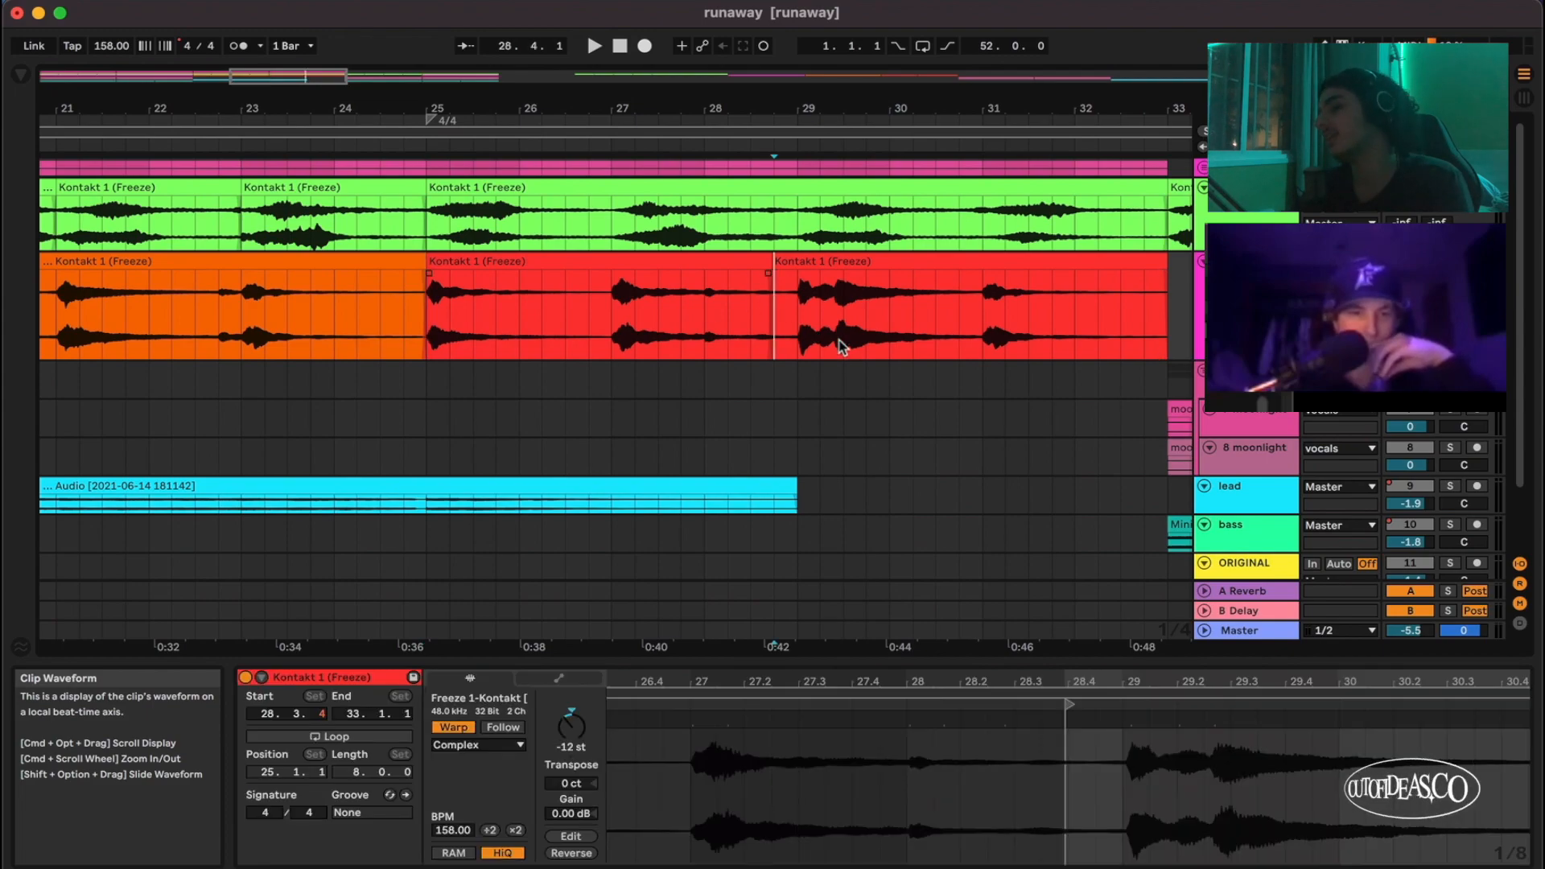
pyautogui.press('space')
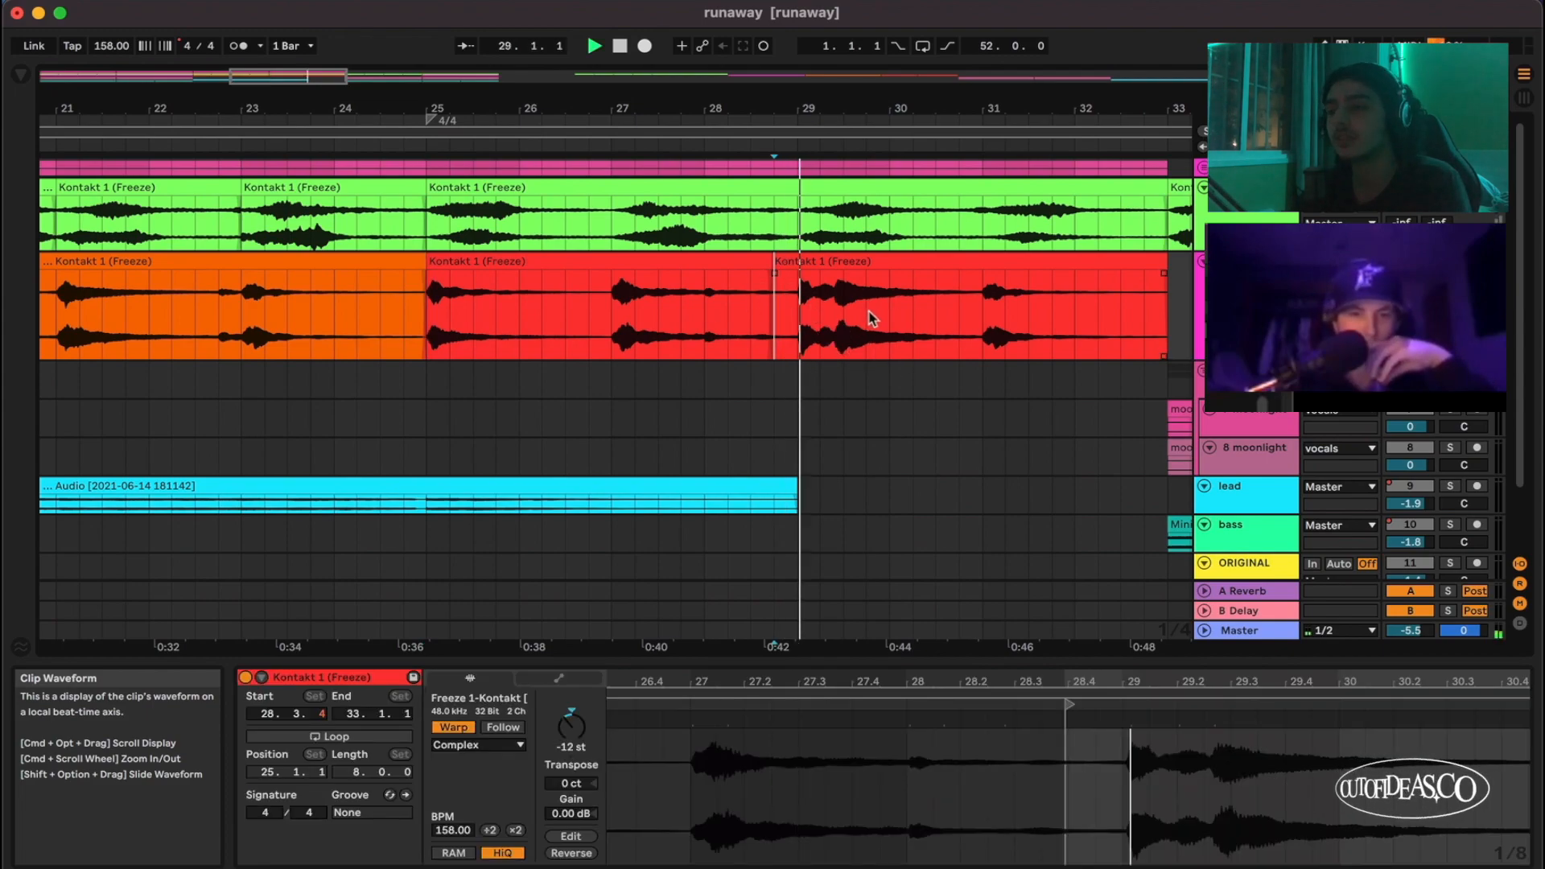
pyautogui.scroll(-1, 869, 317)
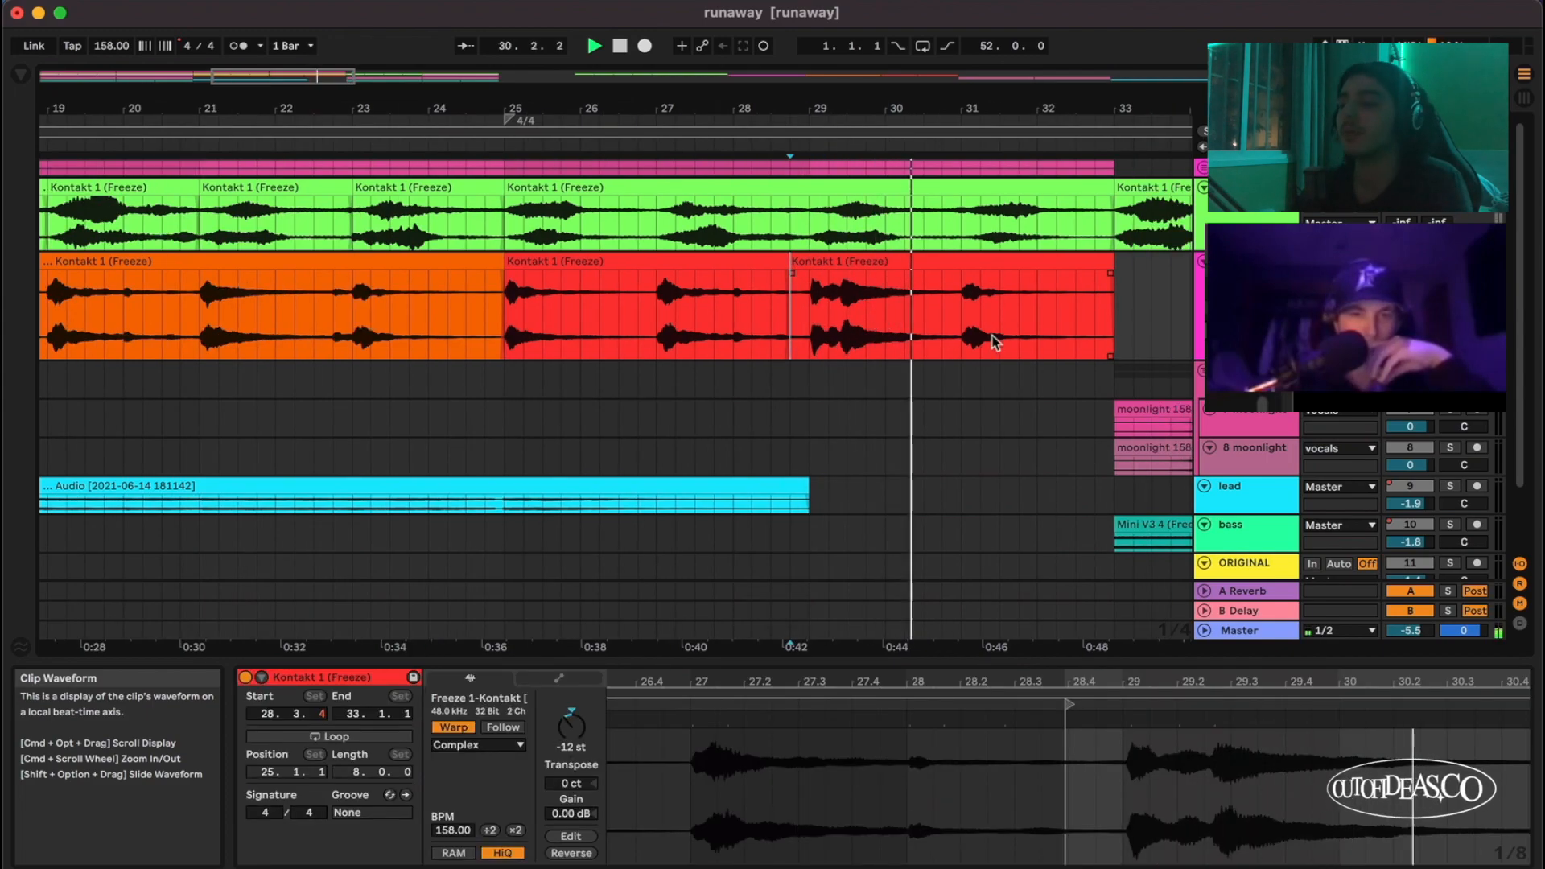
pyautogui.scroll(-1, 992, 336)
pyautogui.scroll(-3, 895, 321)
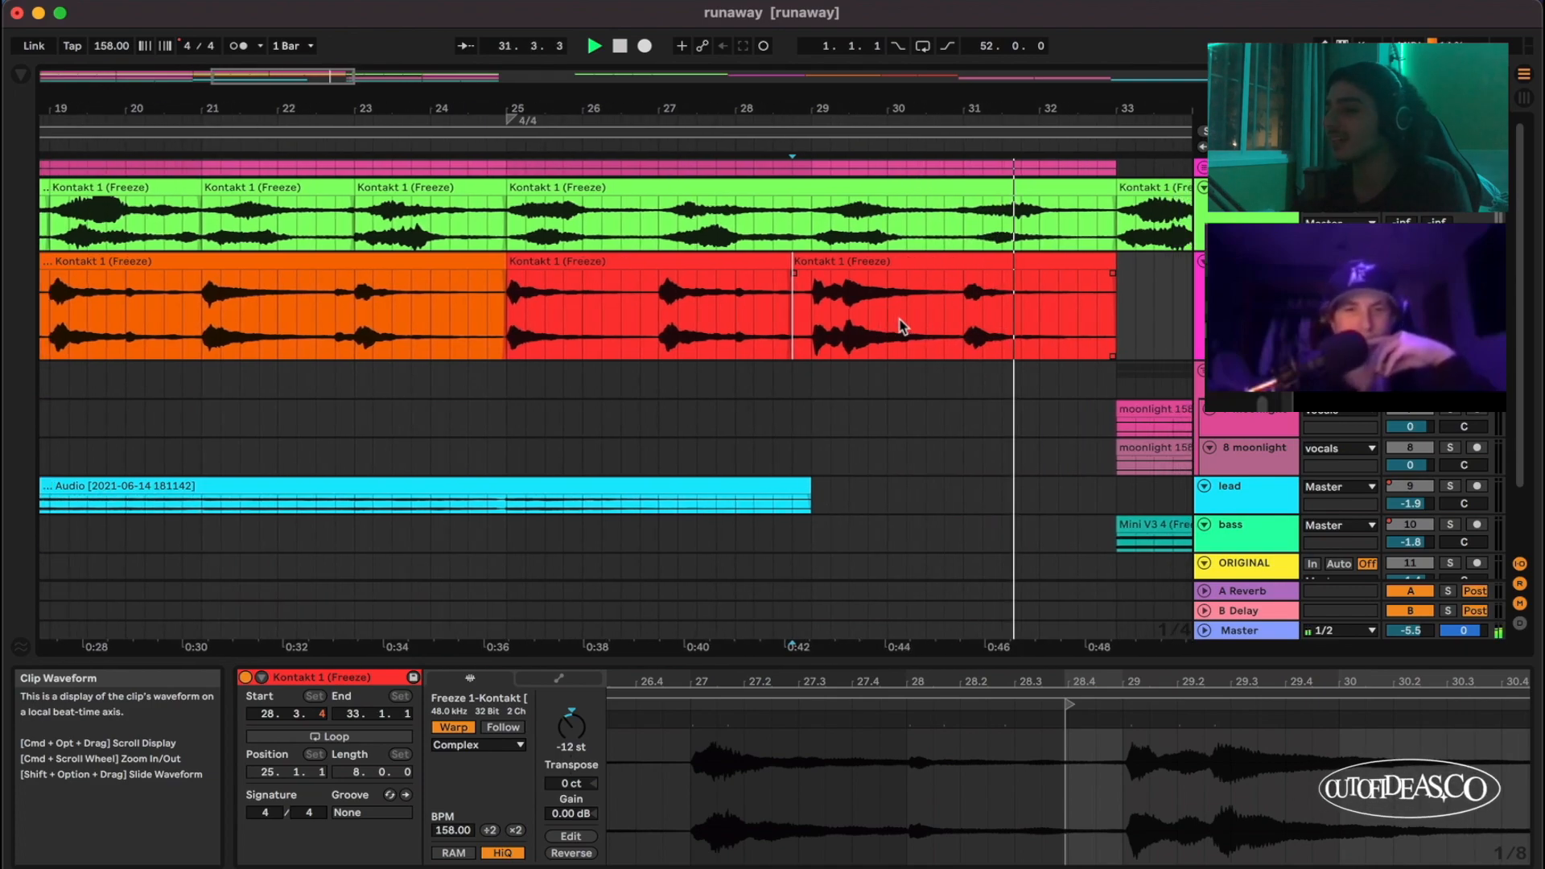
pyautogui.press('space')
# Step: Compare the pink, orange and red sections of the Kontakt track by selecting their clips across bars 1 to 49
pyautogui.scroll(-2, 901, 326)
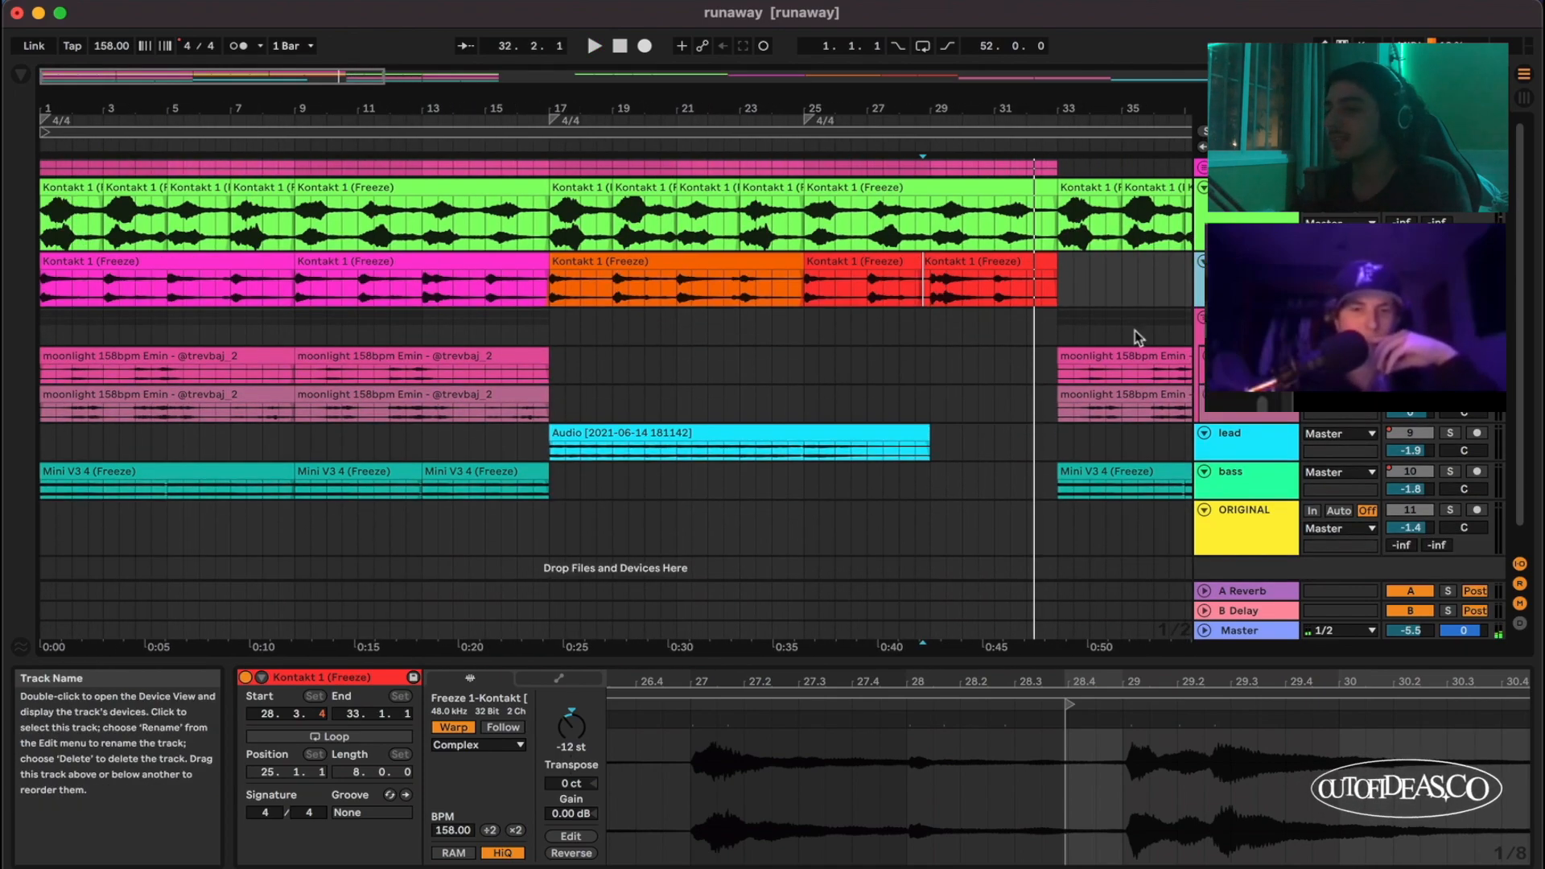
pyautogui.scroll(-2, 909, 335)
pyautogui.click(560, 365)
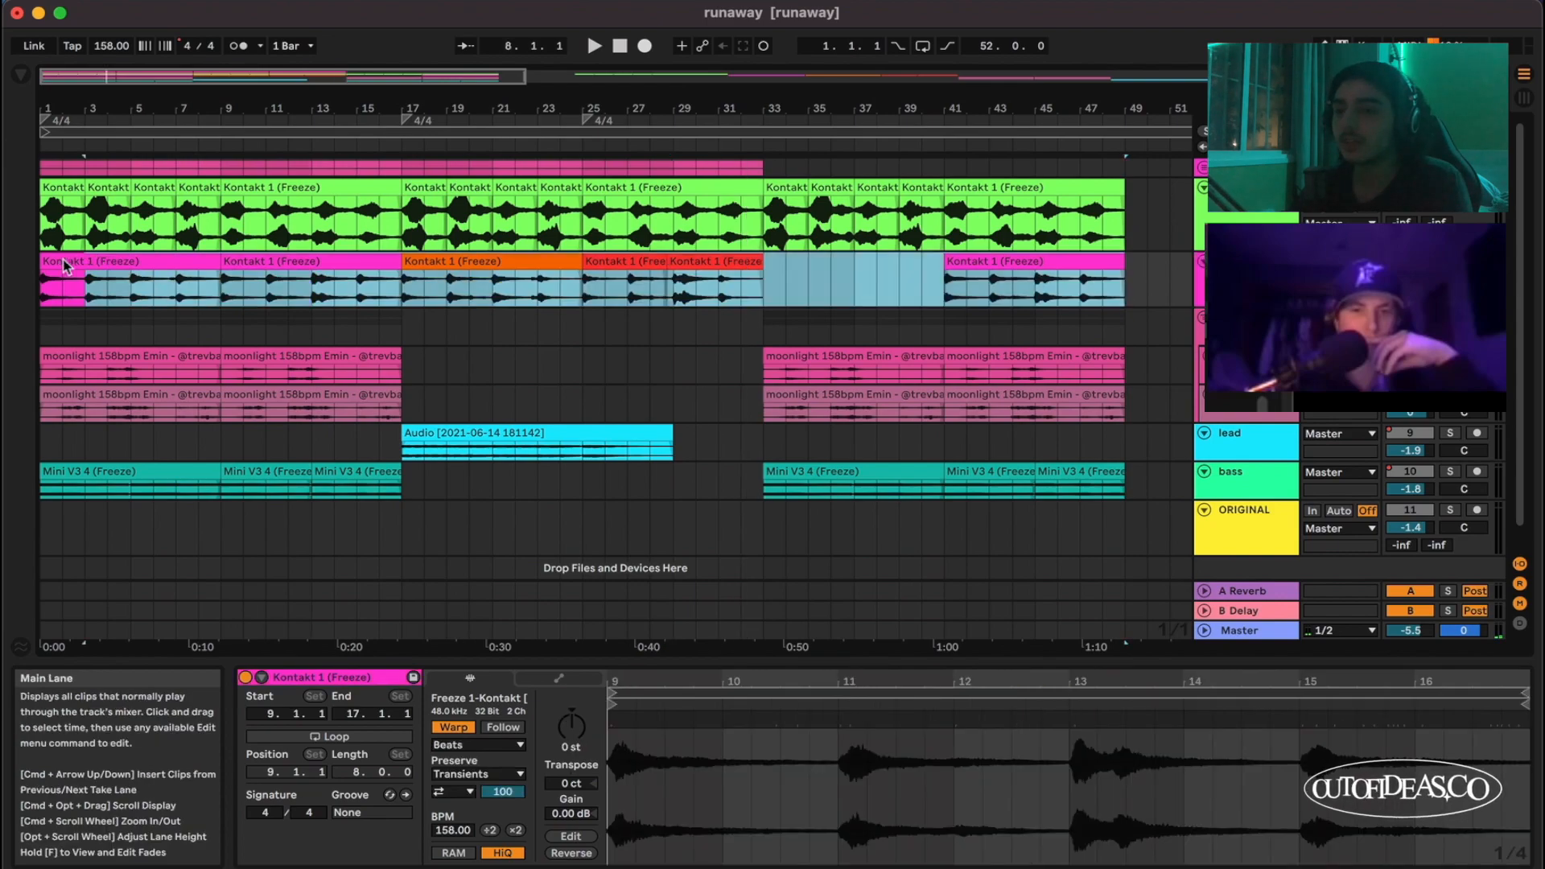
pyautogui.moveTo(402, 290); pyautogui.dragTo(736, 299)
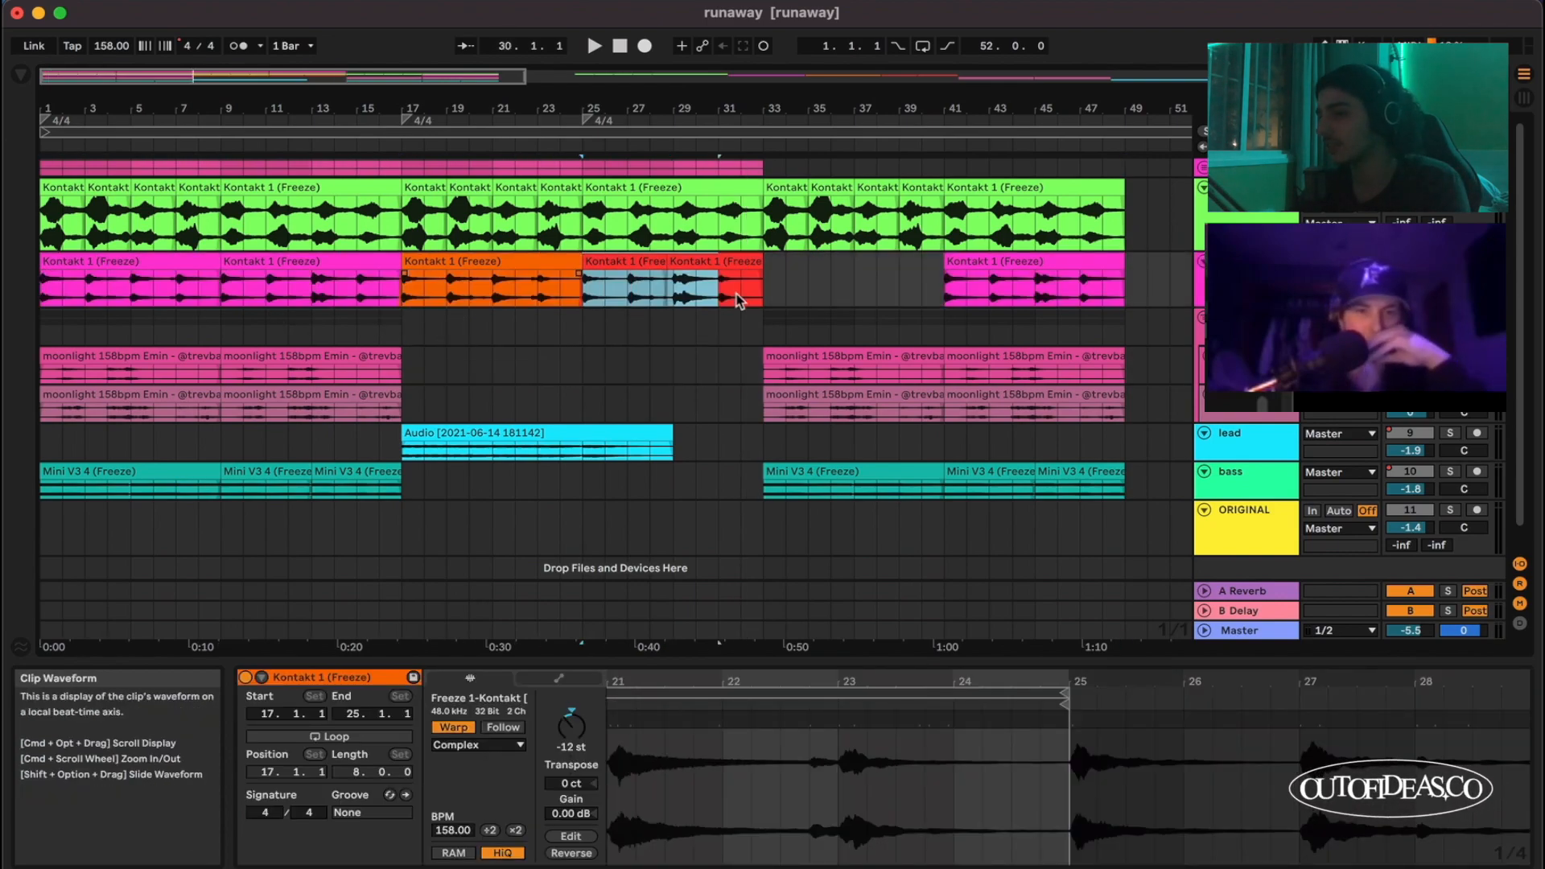
pyautogui.keyDown('super'); pyautogui.click(1101, 289); pyautogui.keyUp('super')
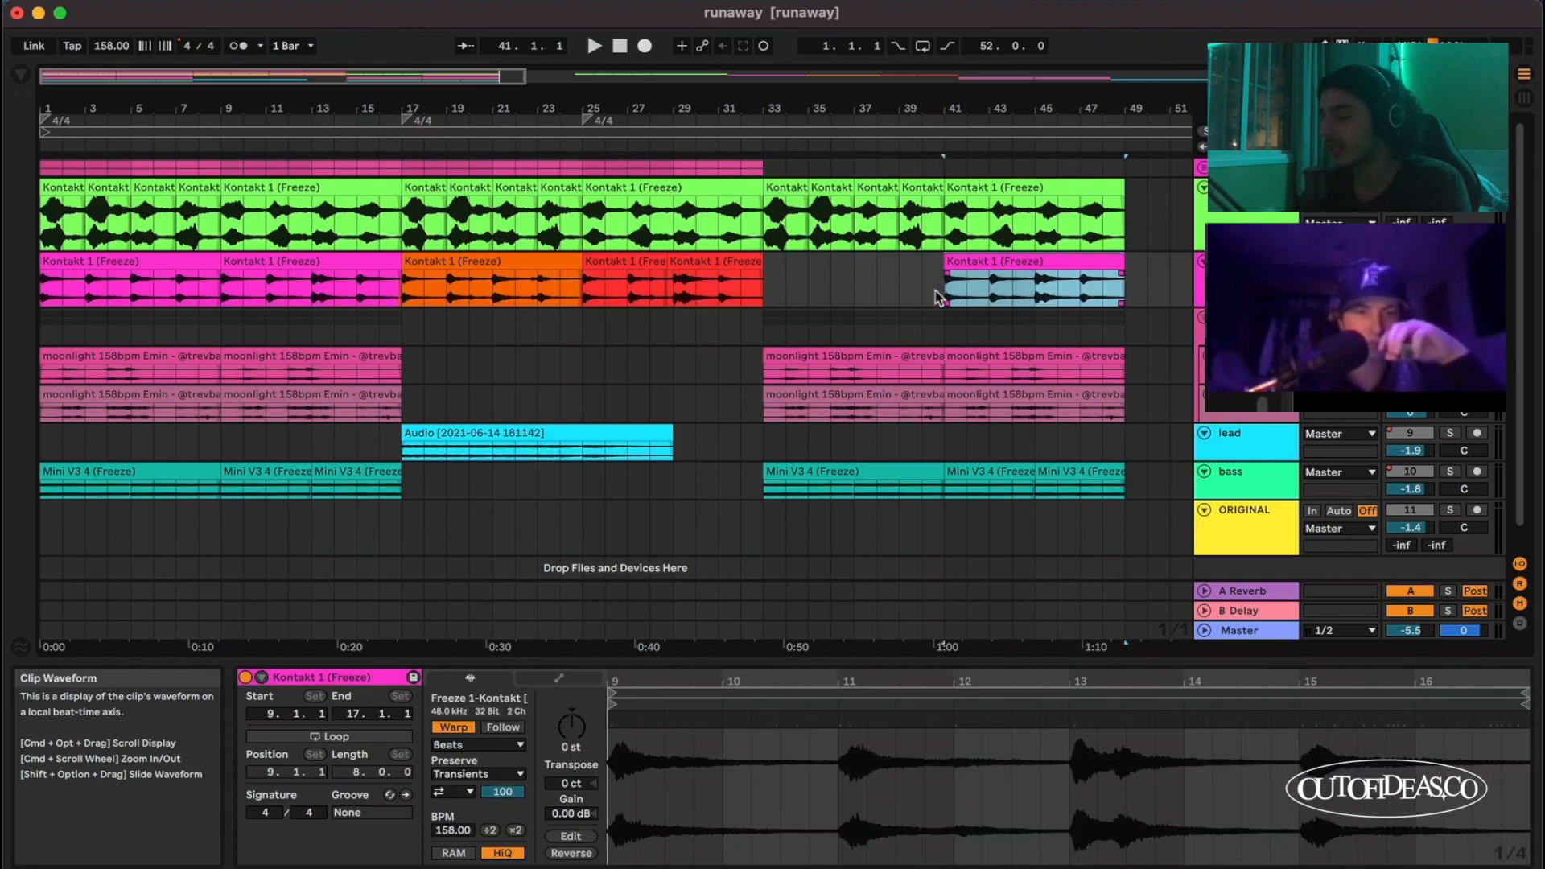
pyautogui.click(585, 291)
pyautogui.keyDown('super'); pyautogui.click(583, 289); pyautogui.keyUp('super')
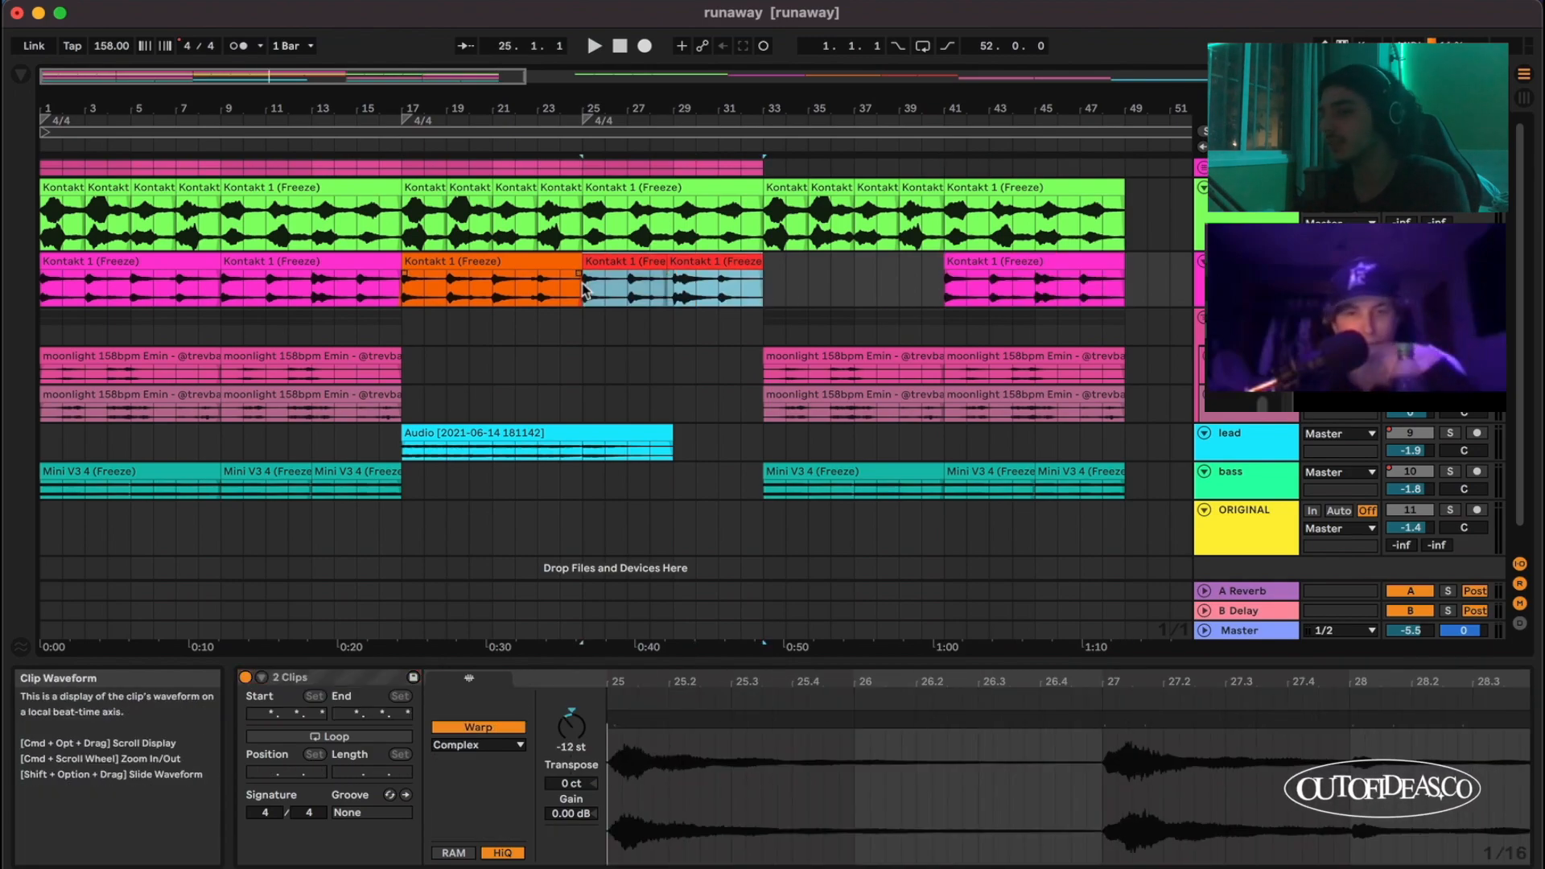
pyautogui.scroll(2, 614, 296)
pyautogui.hscroll(-2, 615, 297)
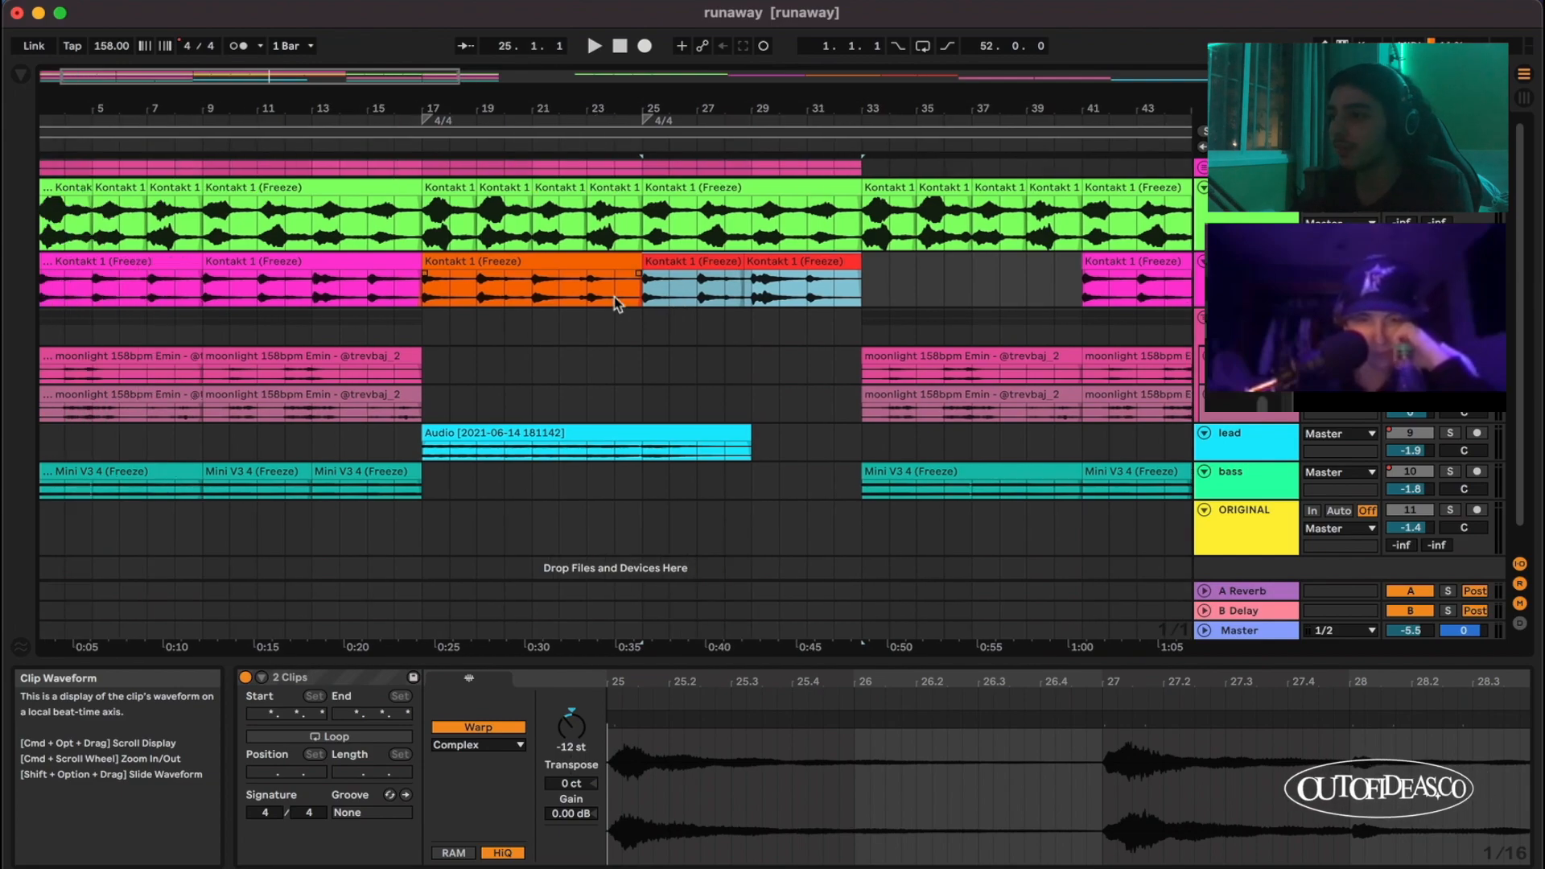
pyautogui.scroll(-2, 615, 297)
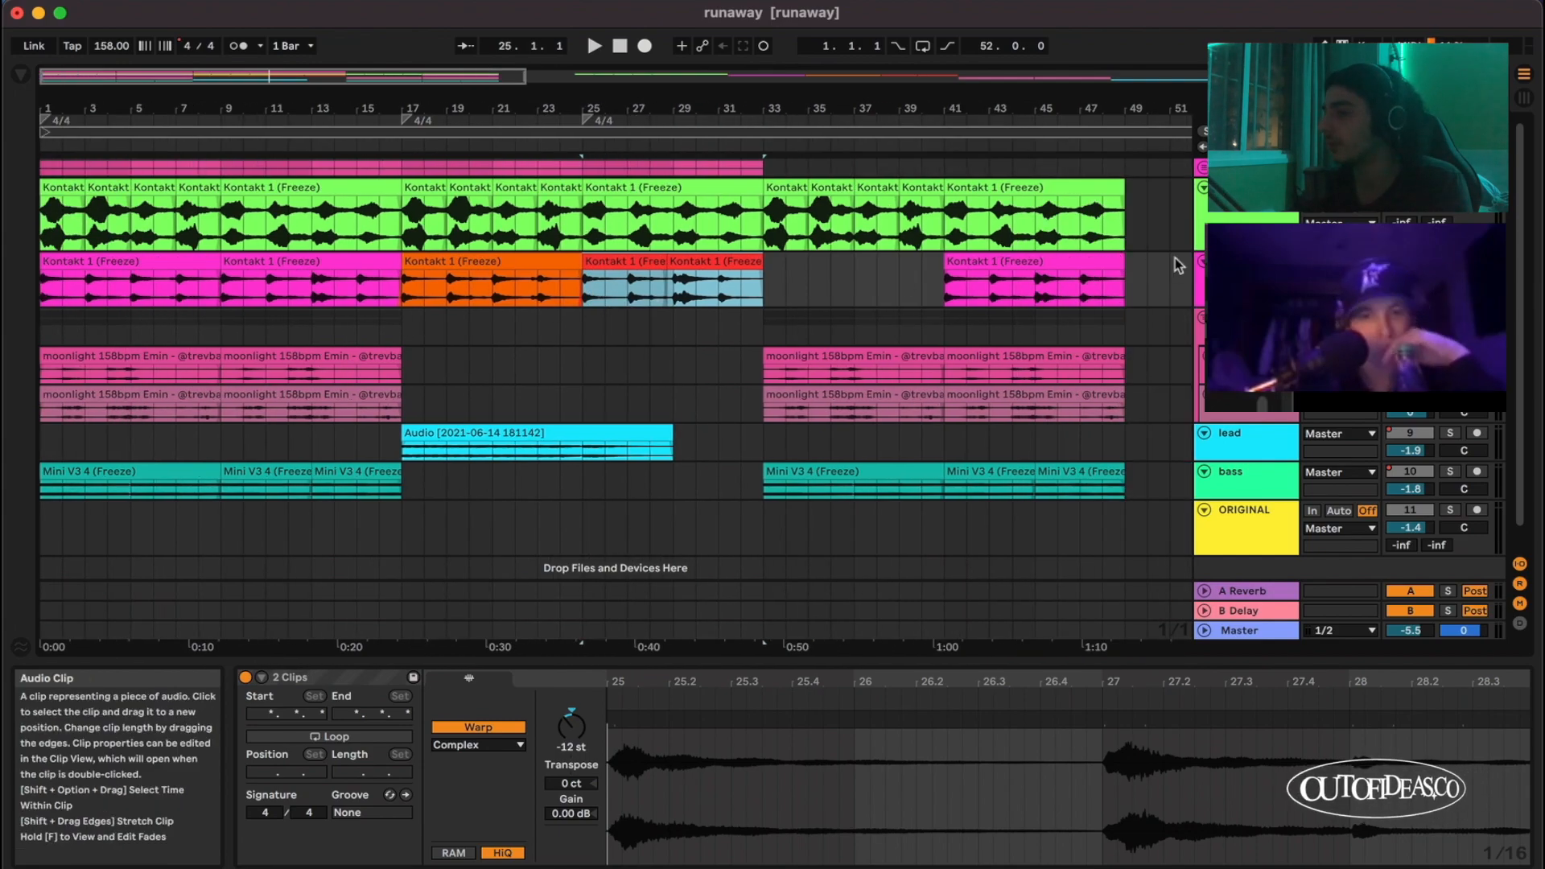
# Step: Select the green Kontakt track and increase its height so its waveforms show larger
pyautogui.click(1244, 207)
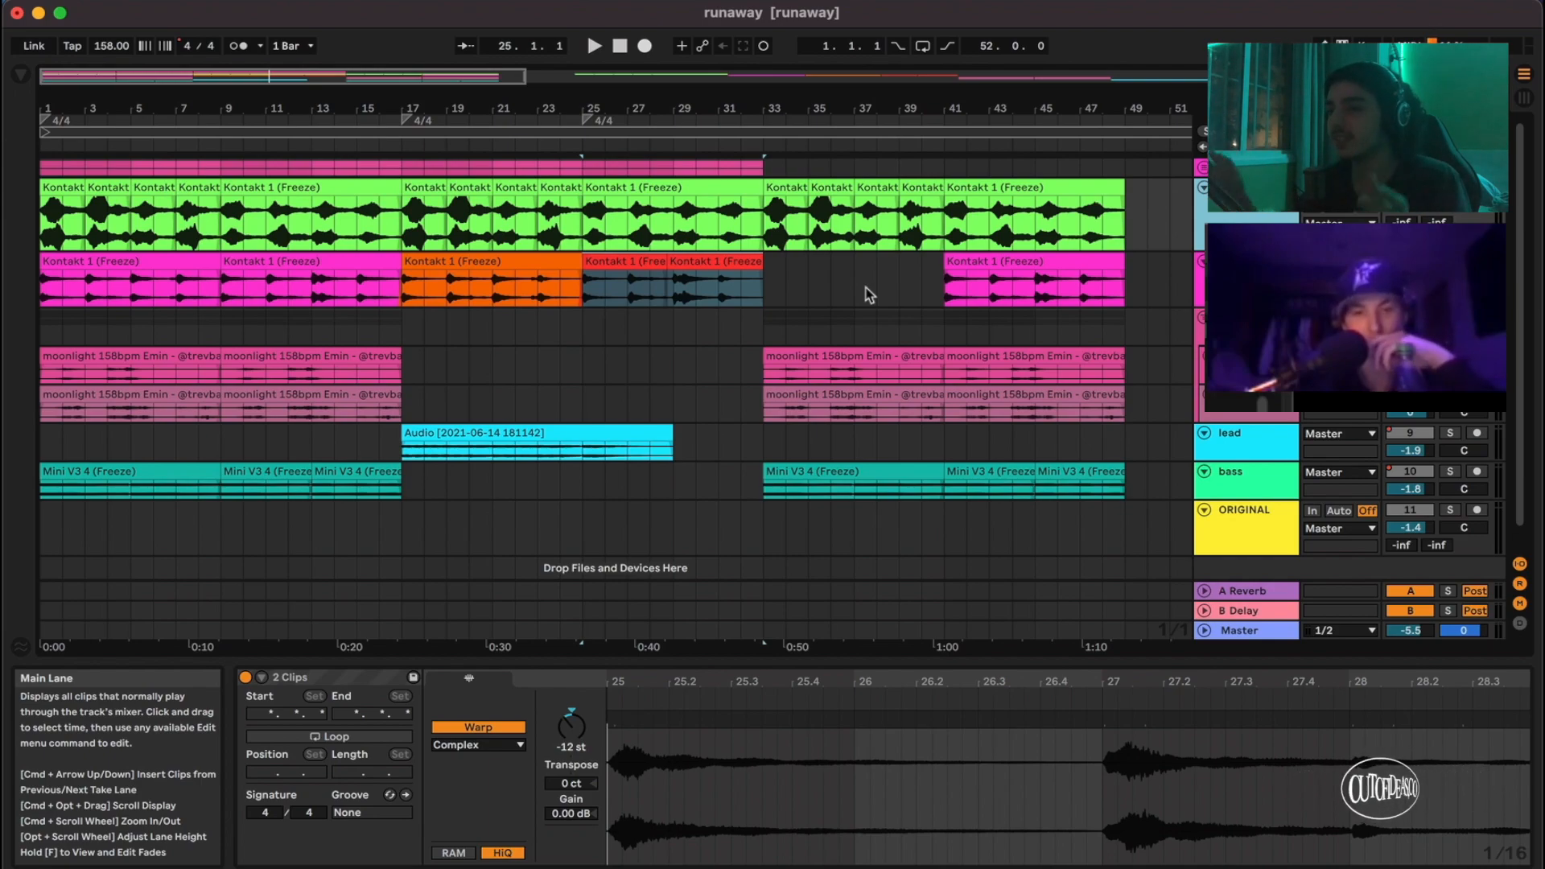
pyautogui.scroll(5, 866, 315)
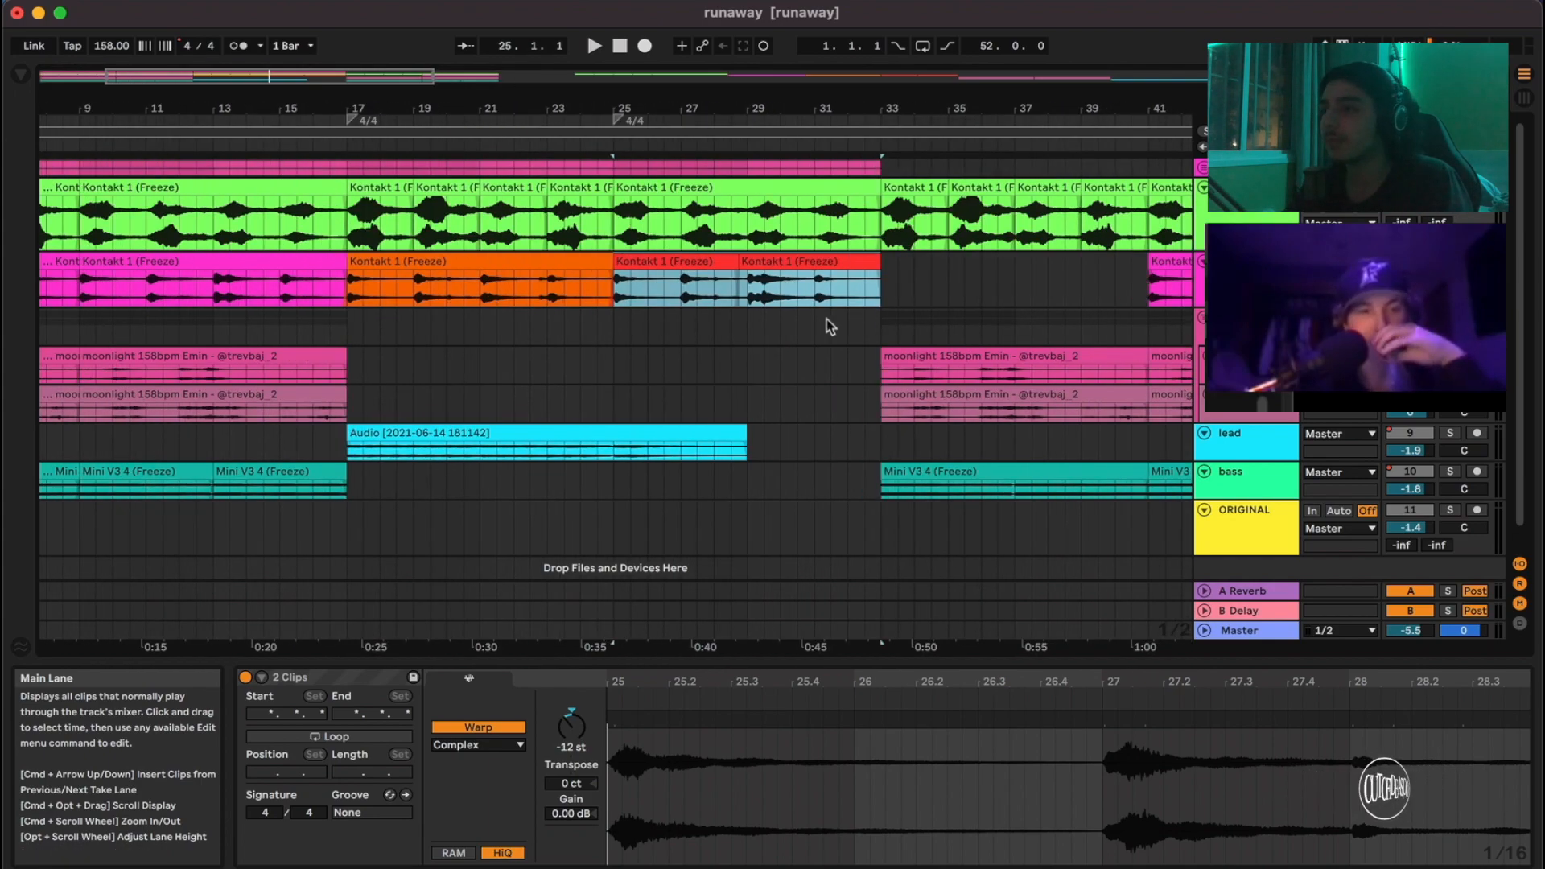
pyautogui.scroll(3, 452, 276)
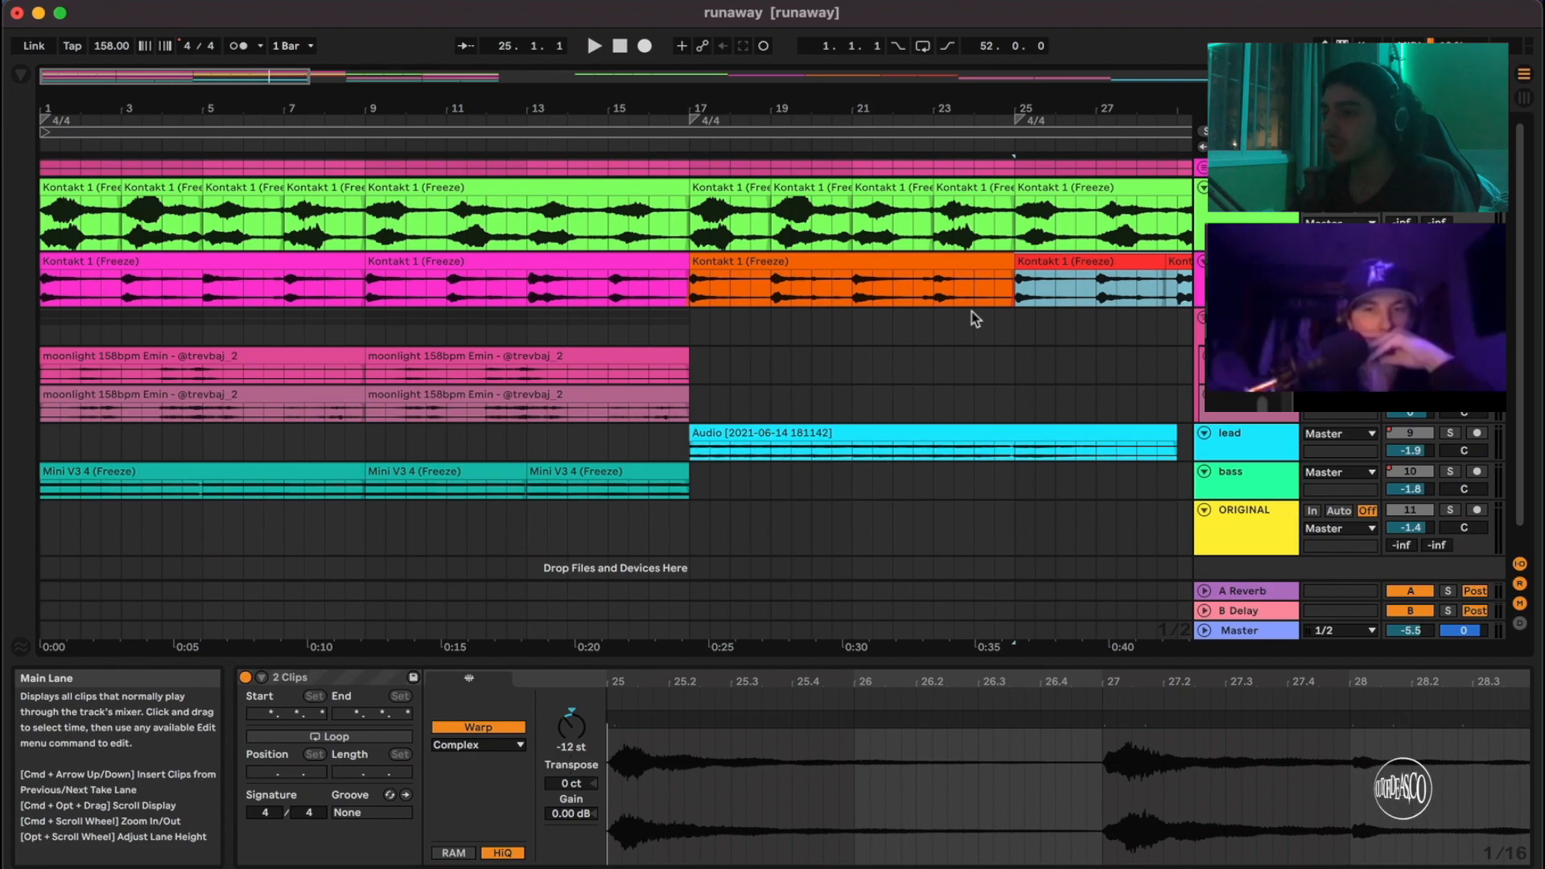
pyautogui.scroll(3, 972, 312)
pyautogui.moveTo(1245, 251); pyautogui.dragTo(1246, 304)
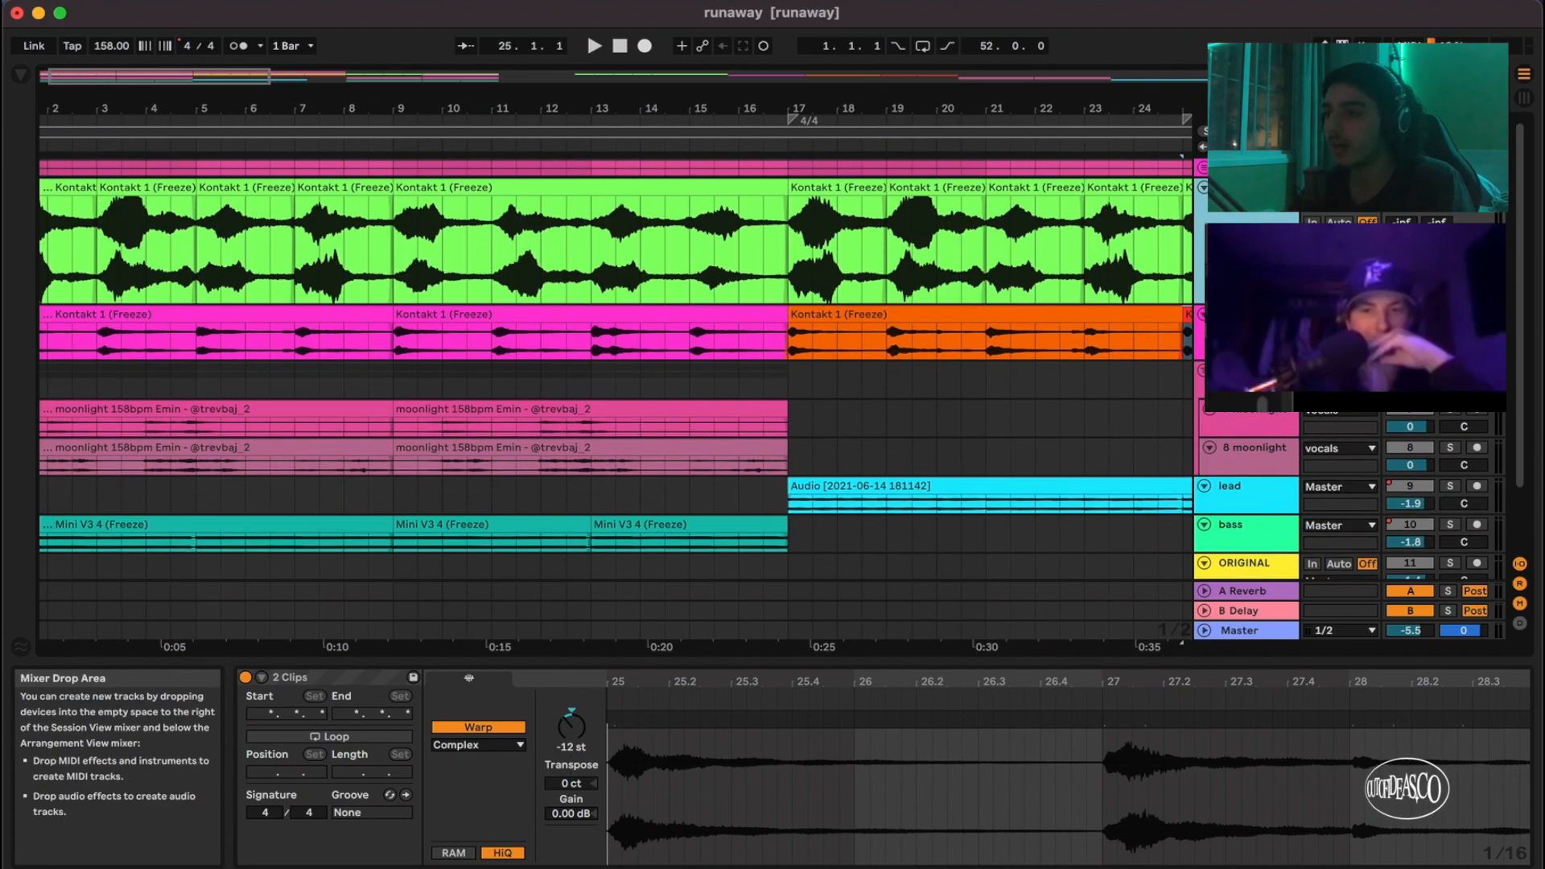
pyautogui.scroll(2, 519, 227)
pyautogui.hscroll(-2, 519, 228)
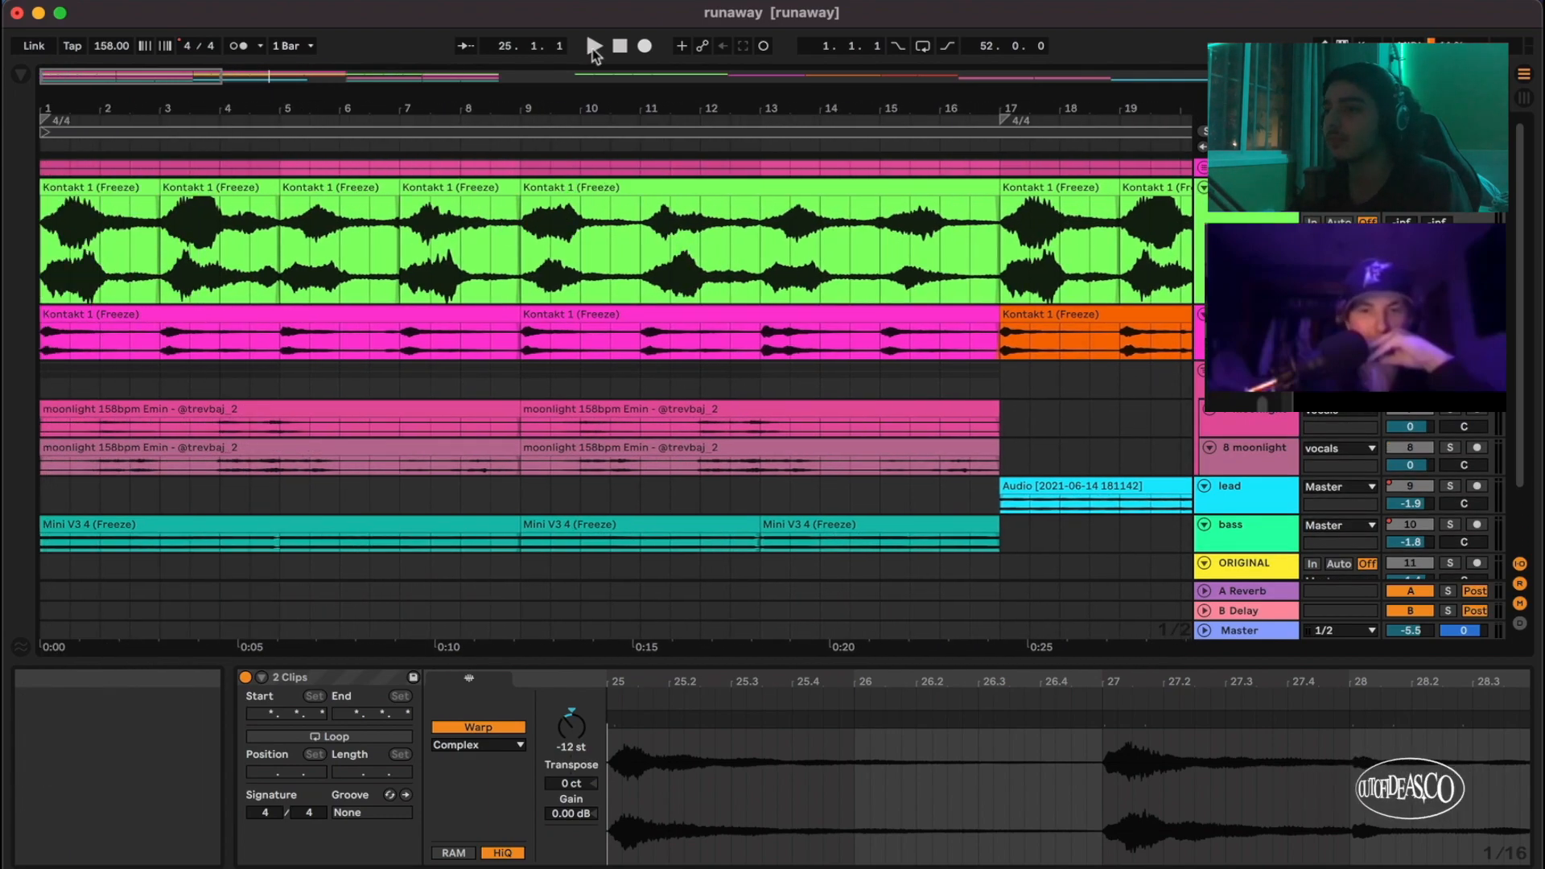
# Step: Play the arrangement from bar 1 to hear the green Kontakt track, restarting playback once
pyautogui.click(620, 46)
pyautogui.press('space')
pyautogui.scroll(-1, 105, 256)
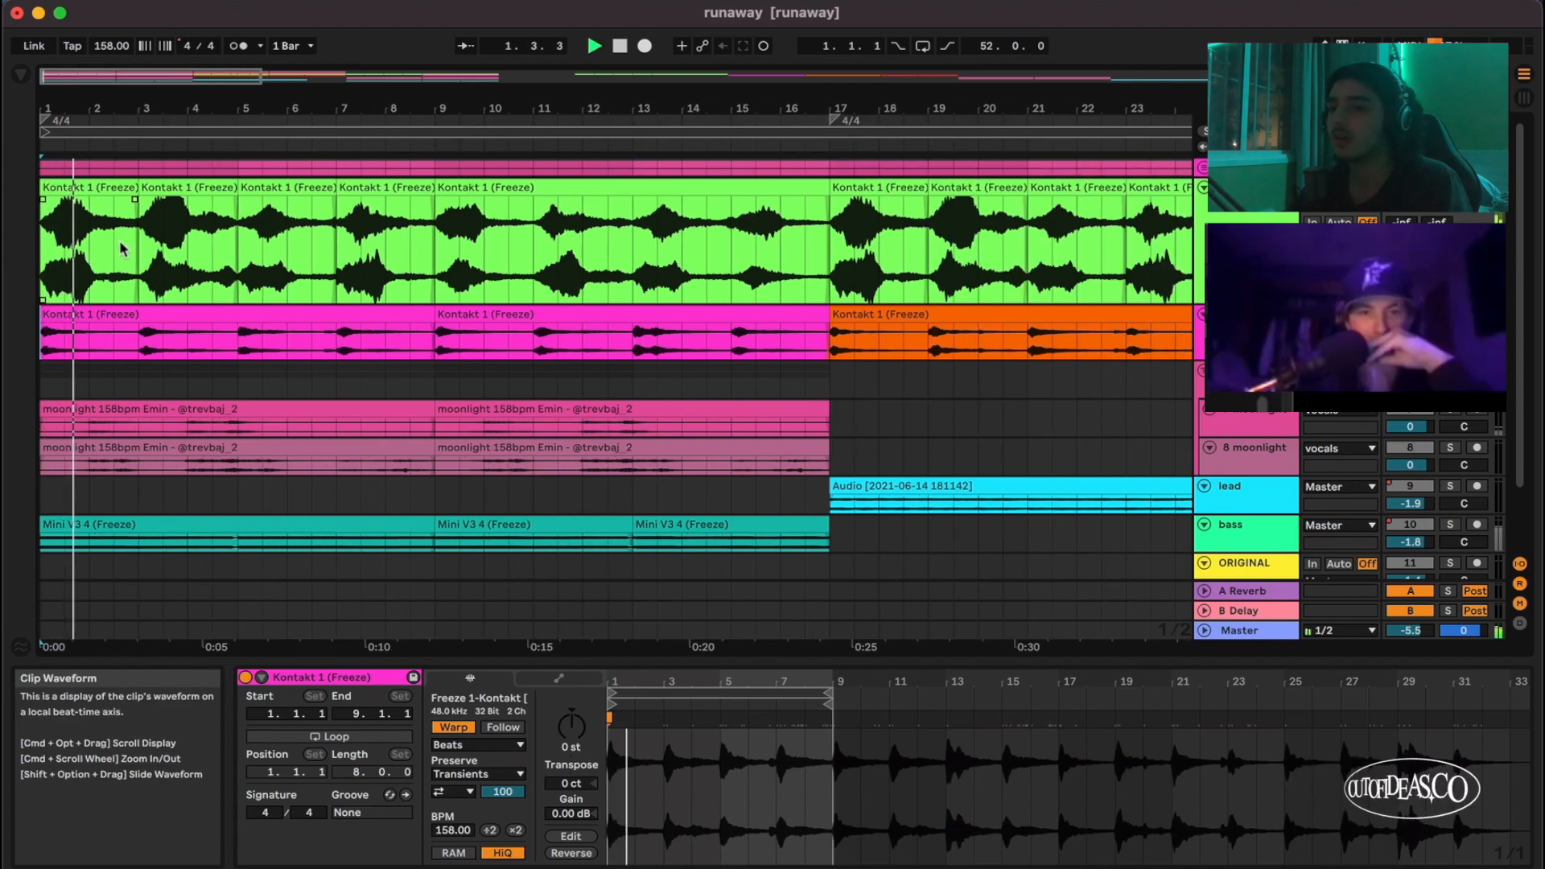
pyautogui.click(620, 47)
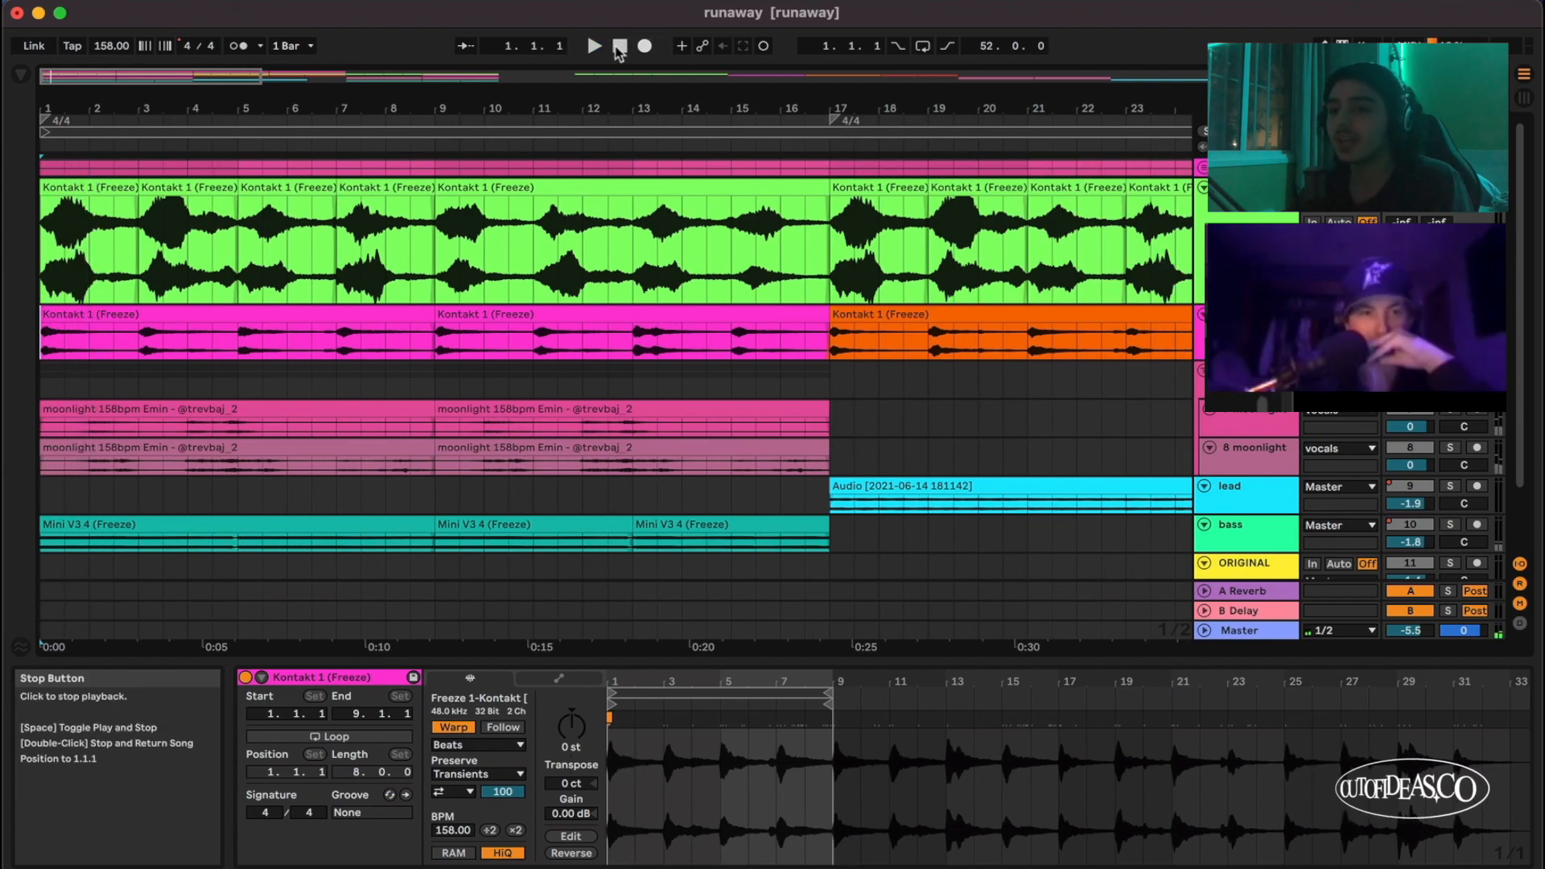
pyautogui.press('space')
pyautogui.scroll(2, 178, 314)
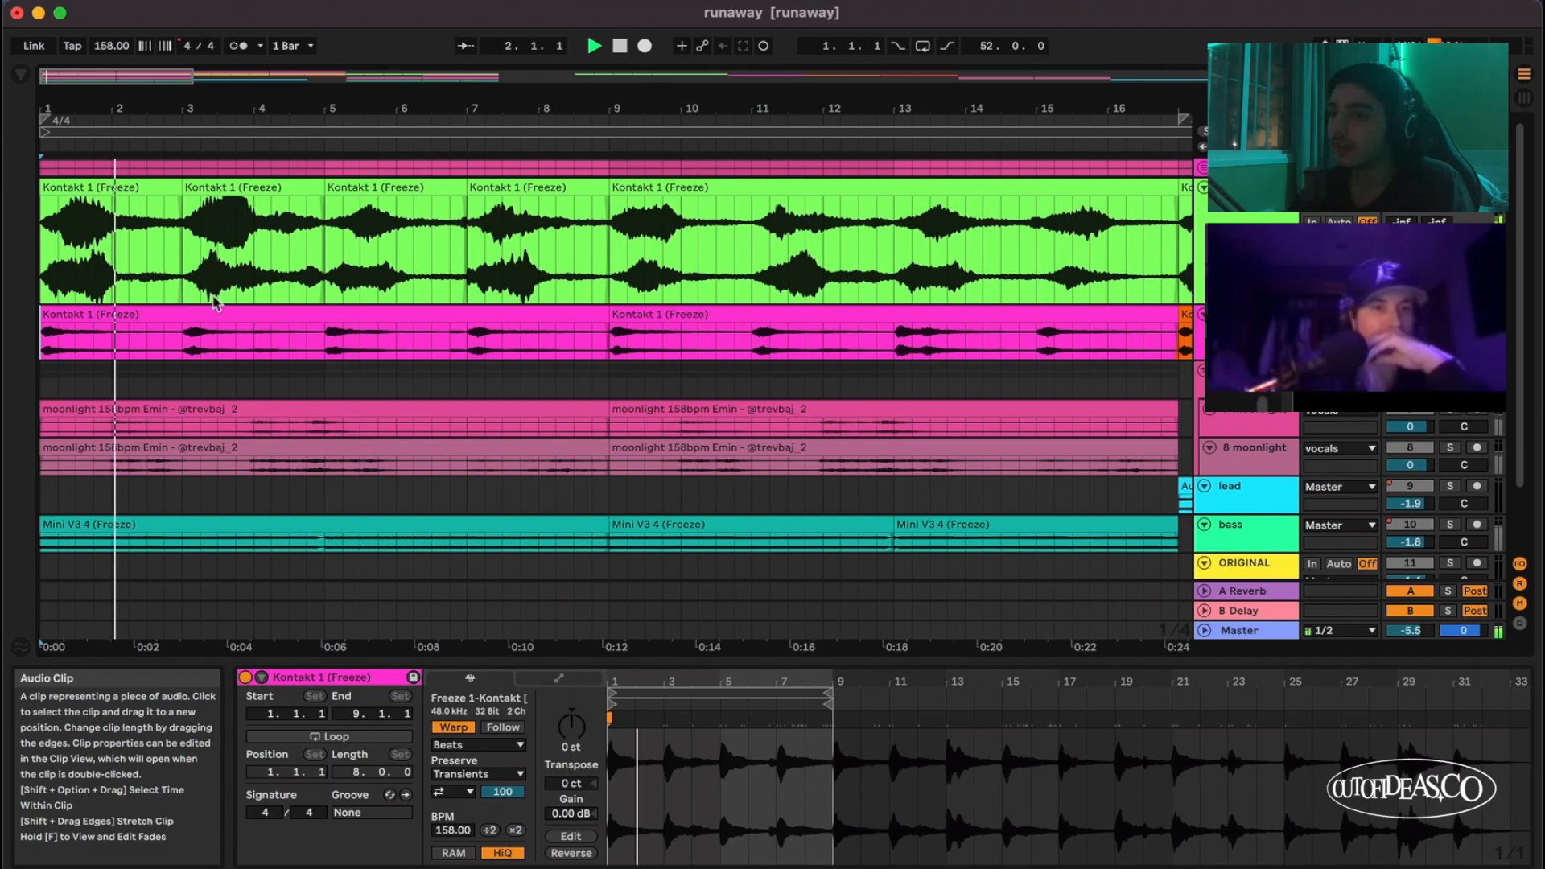
pyautogui.scroll(-2, 234, 281)
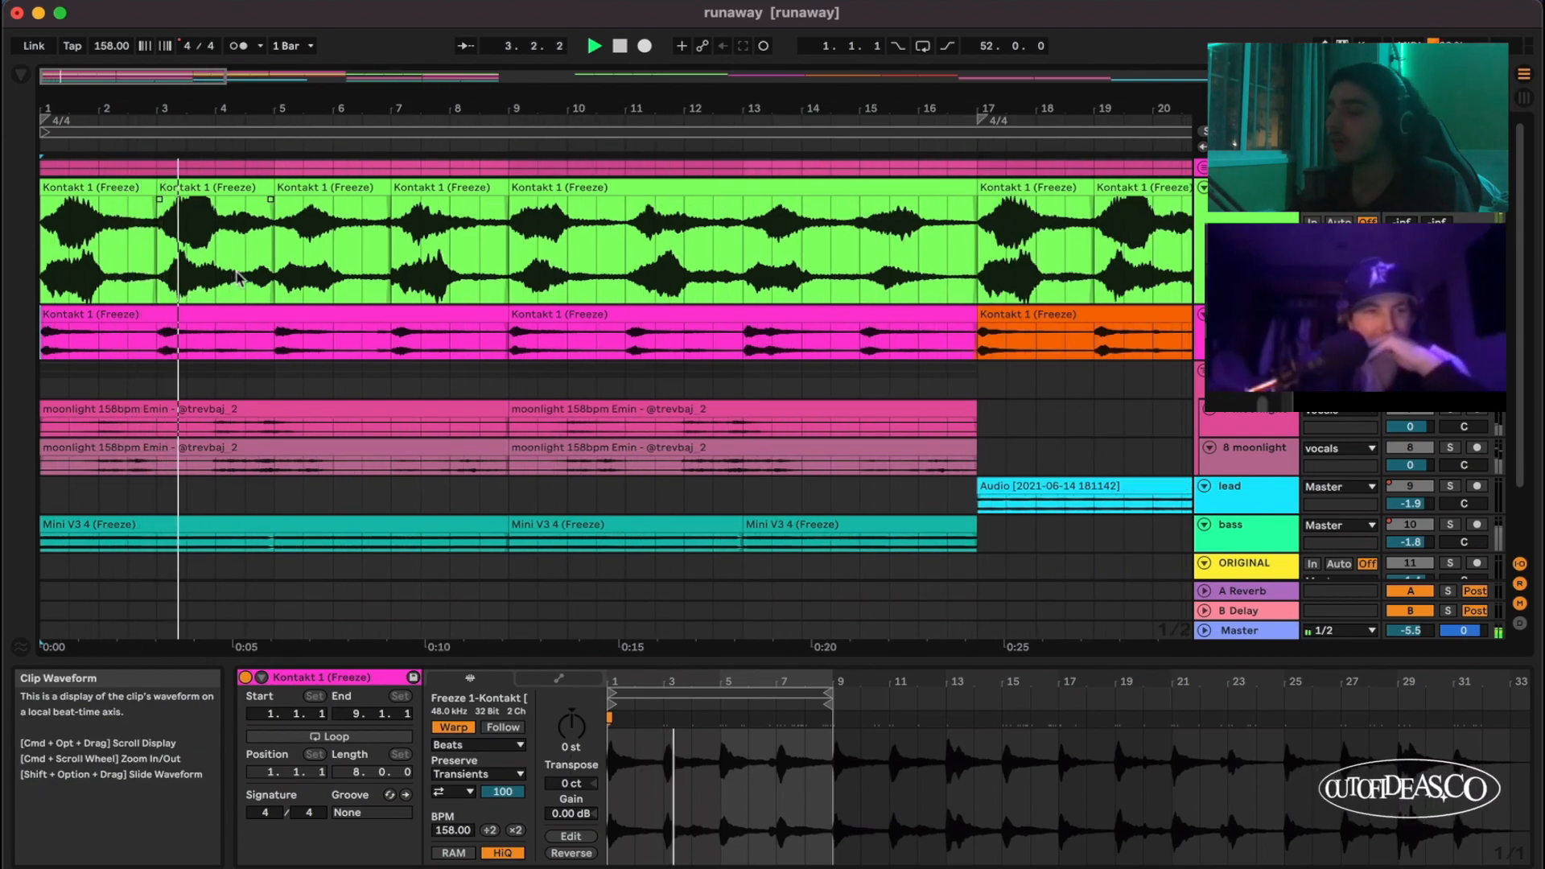
pyautogui.scroll(-2, 235, 280)
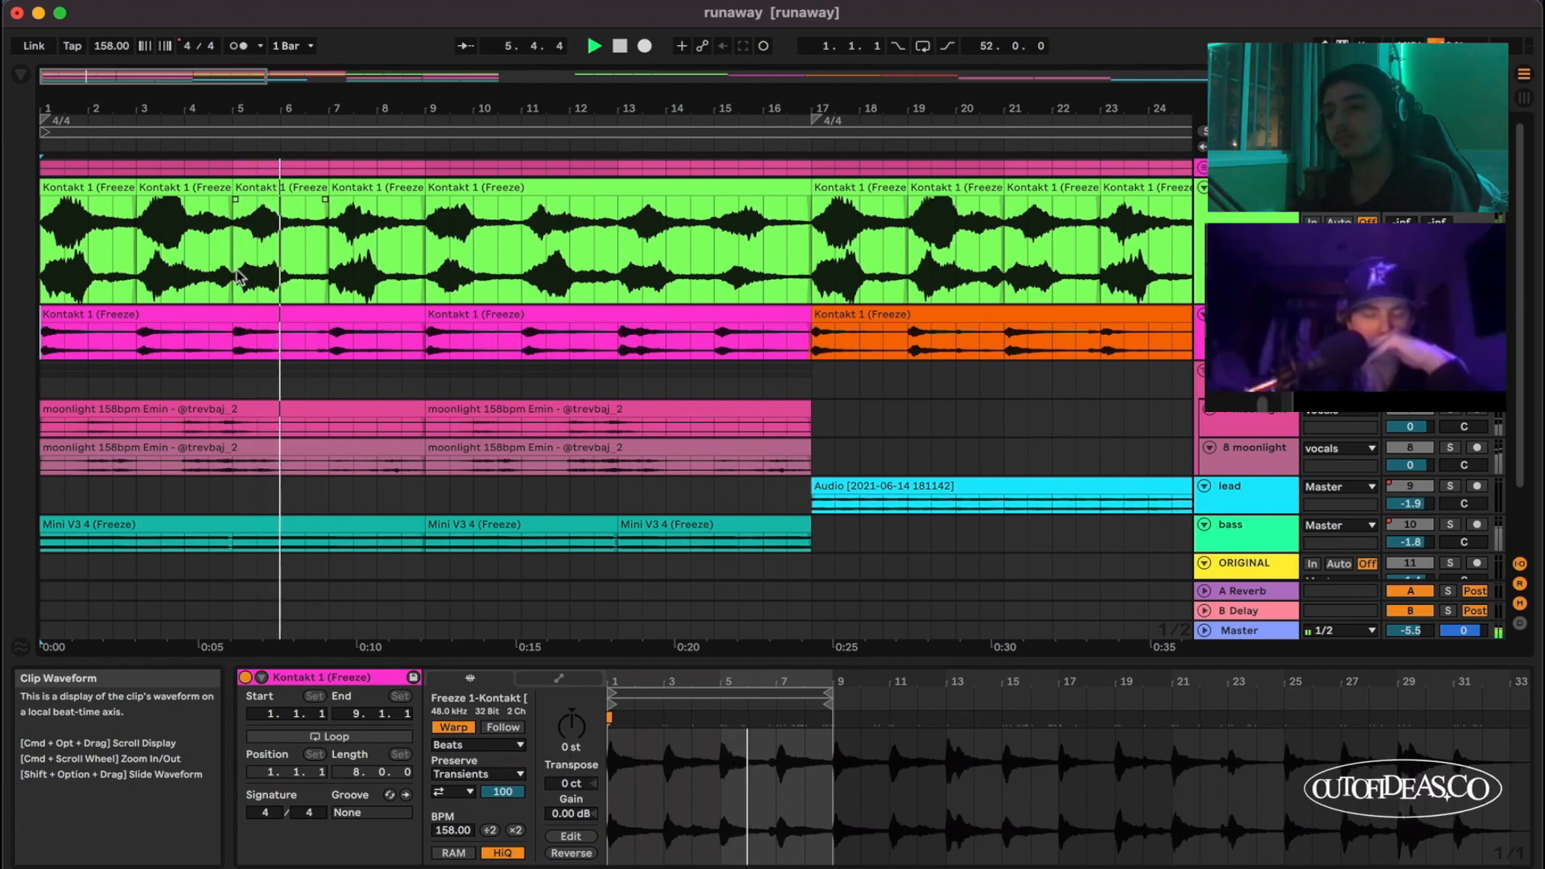
# Step: Select the green Kontakt clip at bar 9 and play the arrangement from its start
pyautogui.hscroll(1, 385, 275)
pyautogui.click(445, 191)
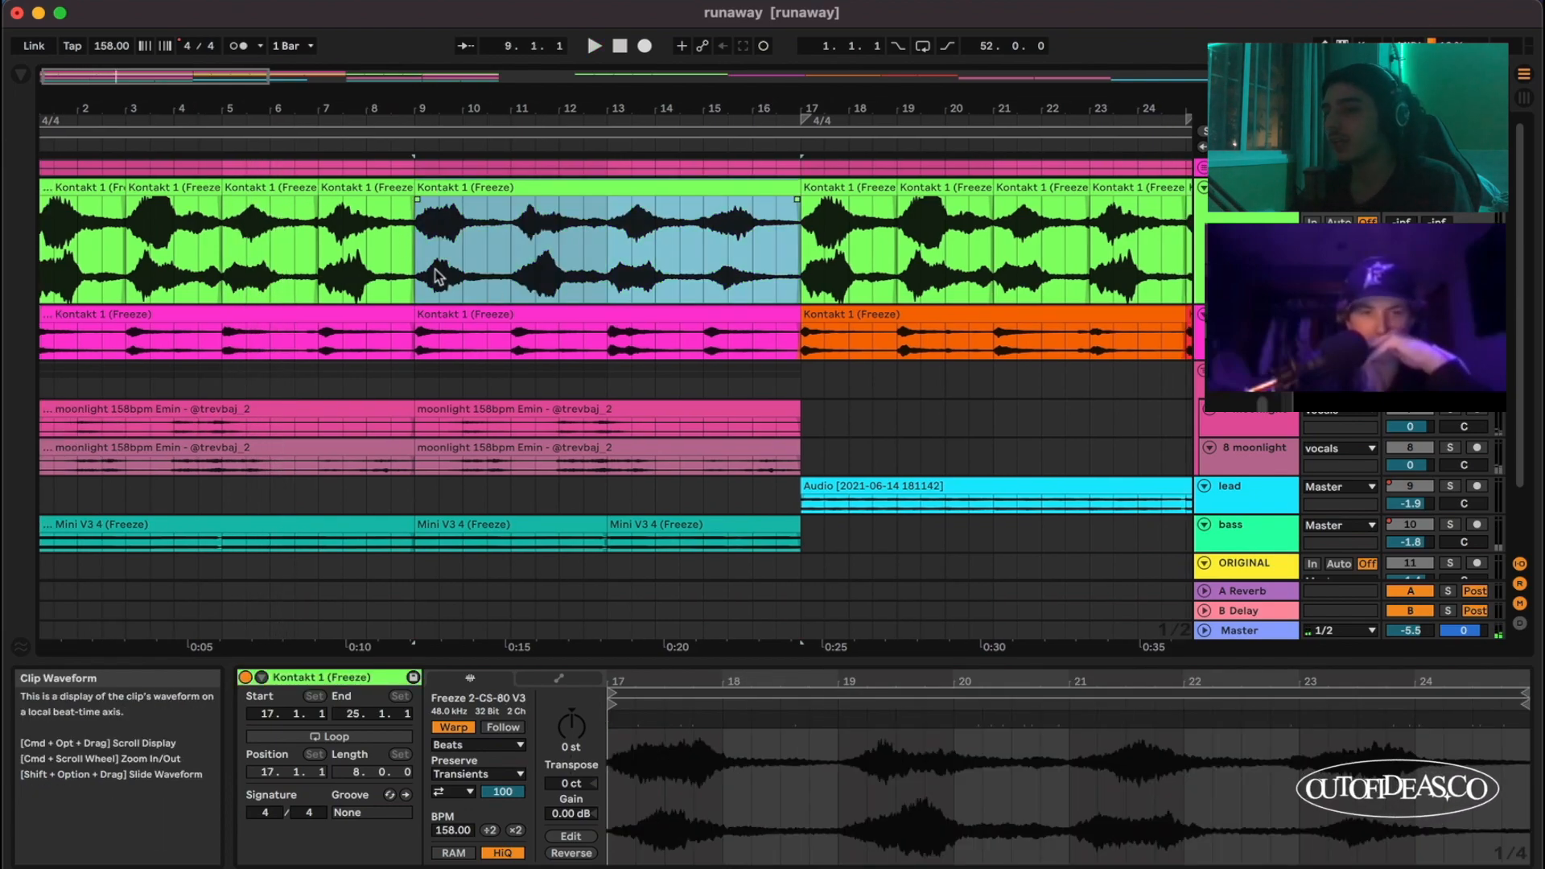
pyautogui.click(413, 267)
pyautogui.scroll(2, 408, 267)
pyautogui.hscroll(1, 483, 259)
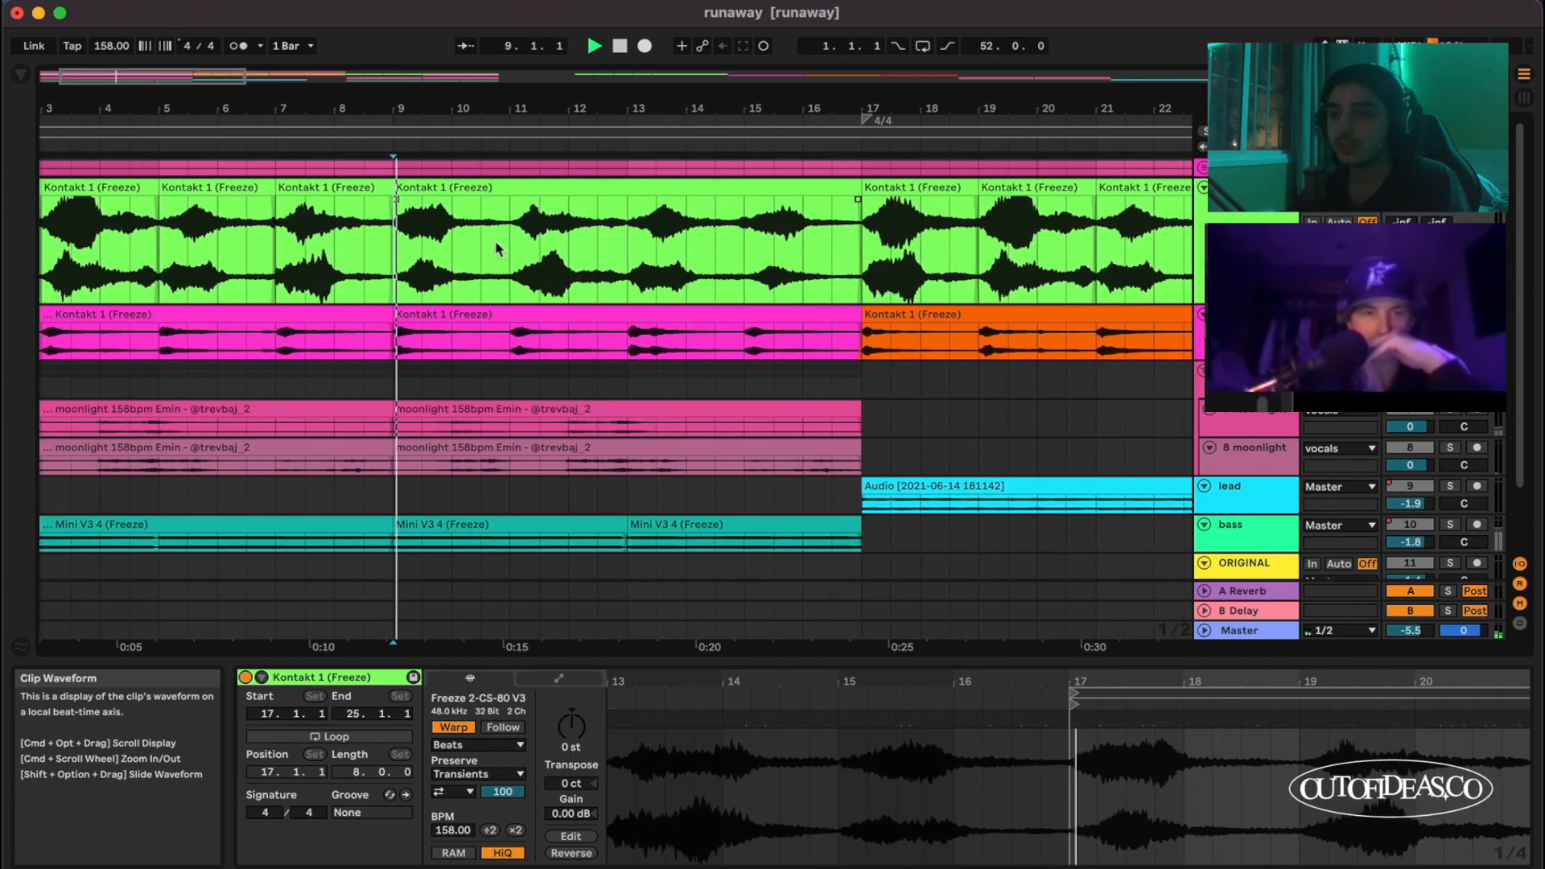
pyautogui.scroll(-3, 495, 249)
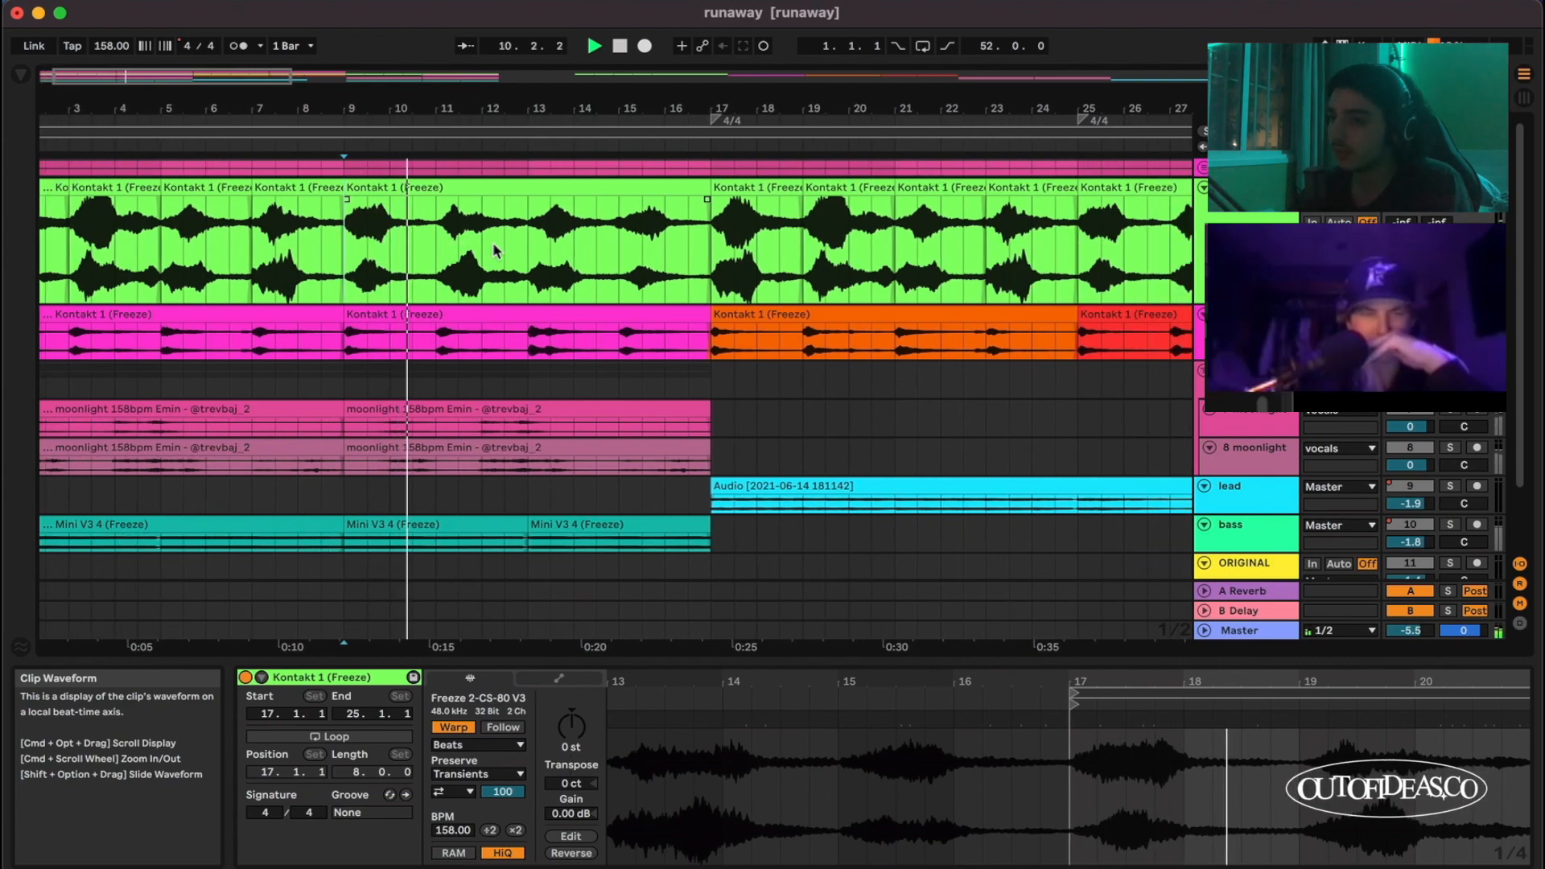
pyautogui.hscroll(2, 495, 250)
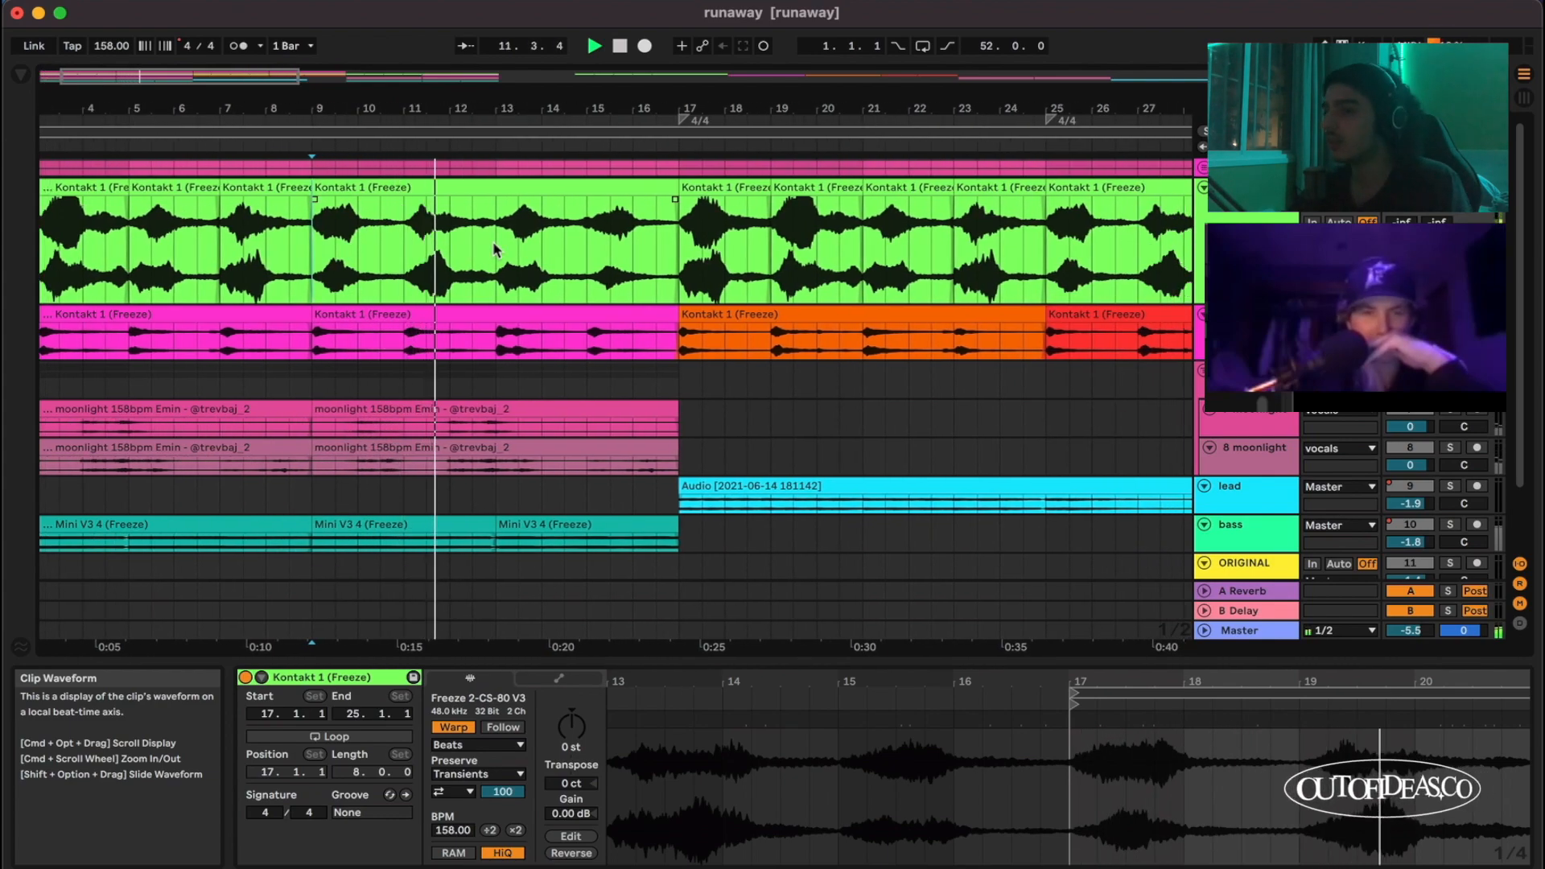
# Step: Follow the green Kontakt track's playback to about bar 15 and stop it
pyautogui.hscroll(2, 494, 249)
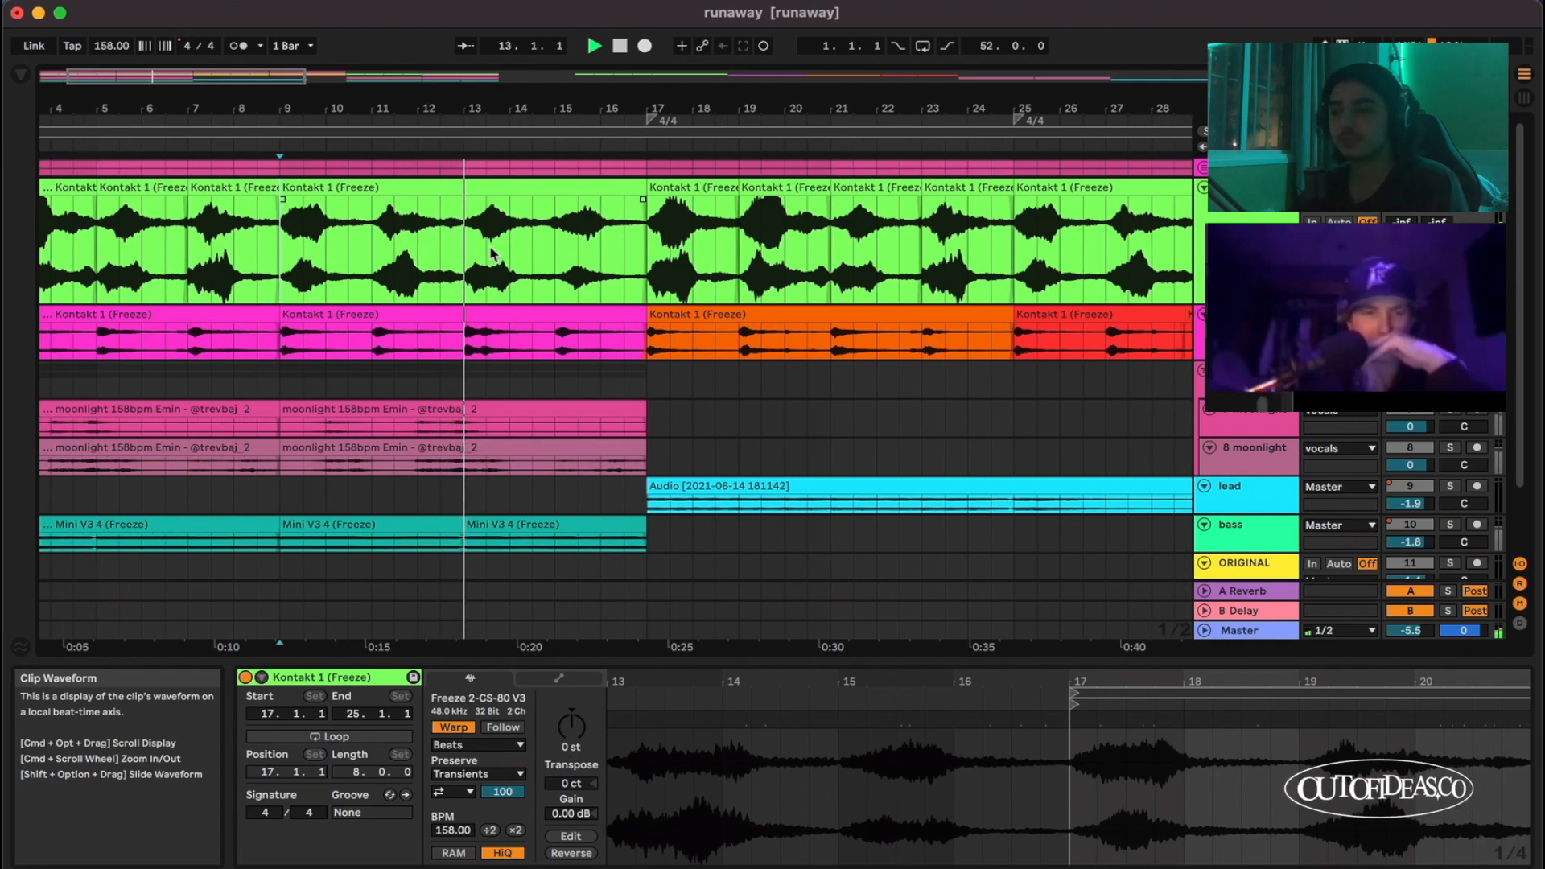
pyautogui.scroll(-3, 493, 254)
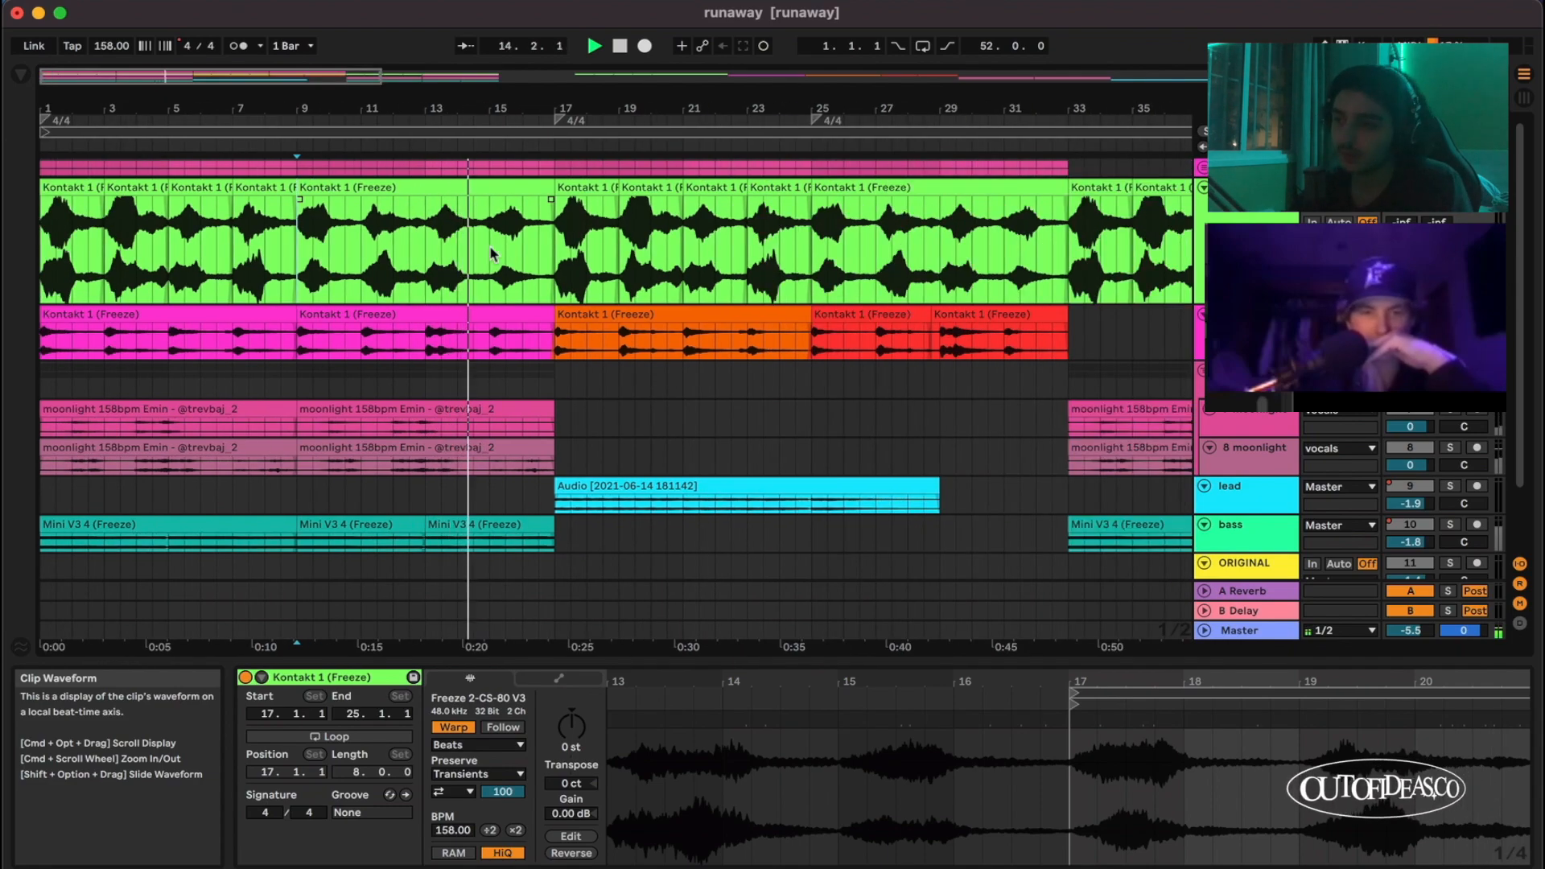
pyautogui.press('space')
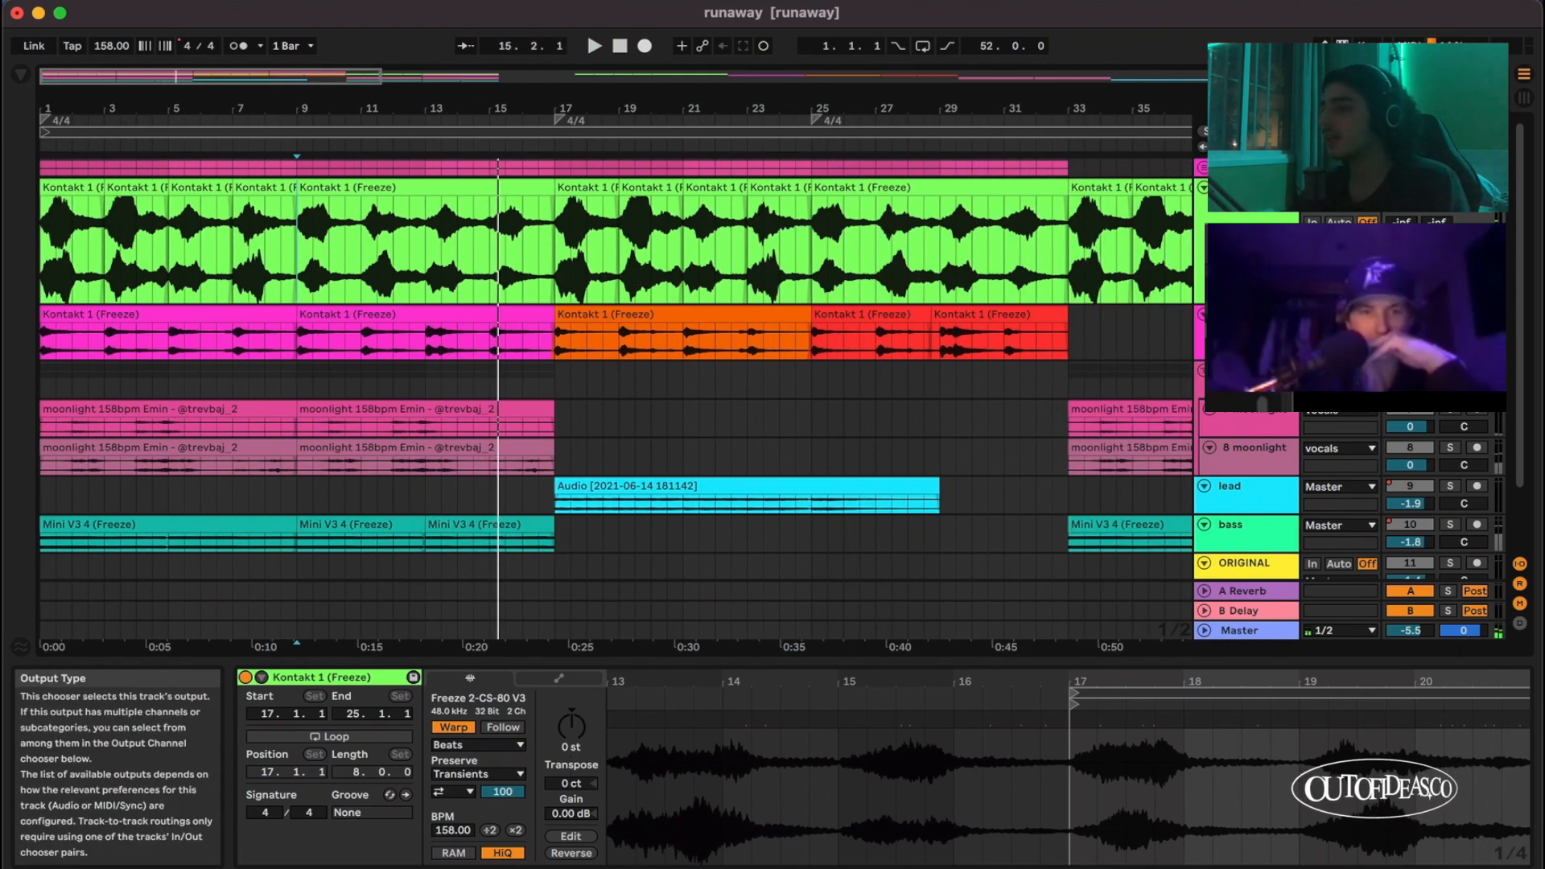
# Step: Play the pink Kontakt track from bar 9 with its track height enlarged, and stop playback near bar 16
pyautogui.press('space')
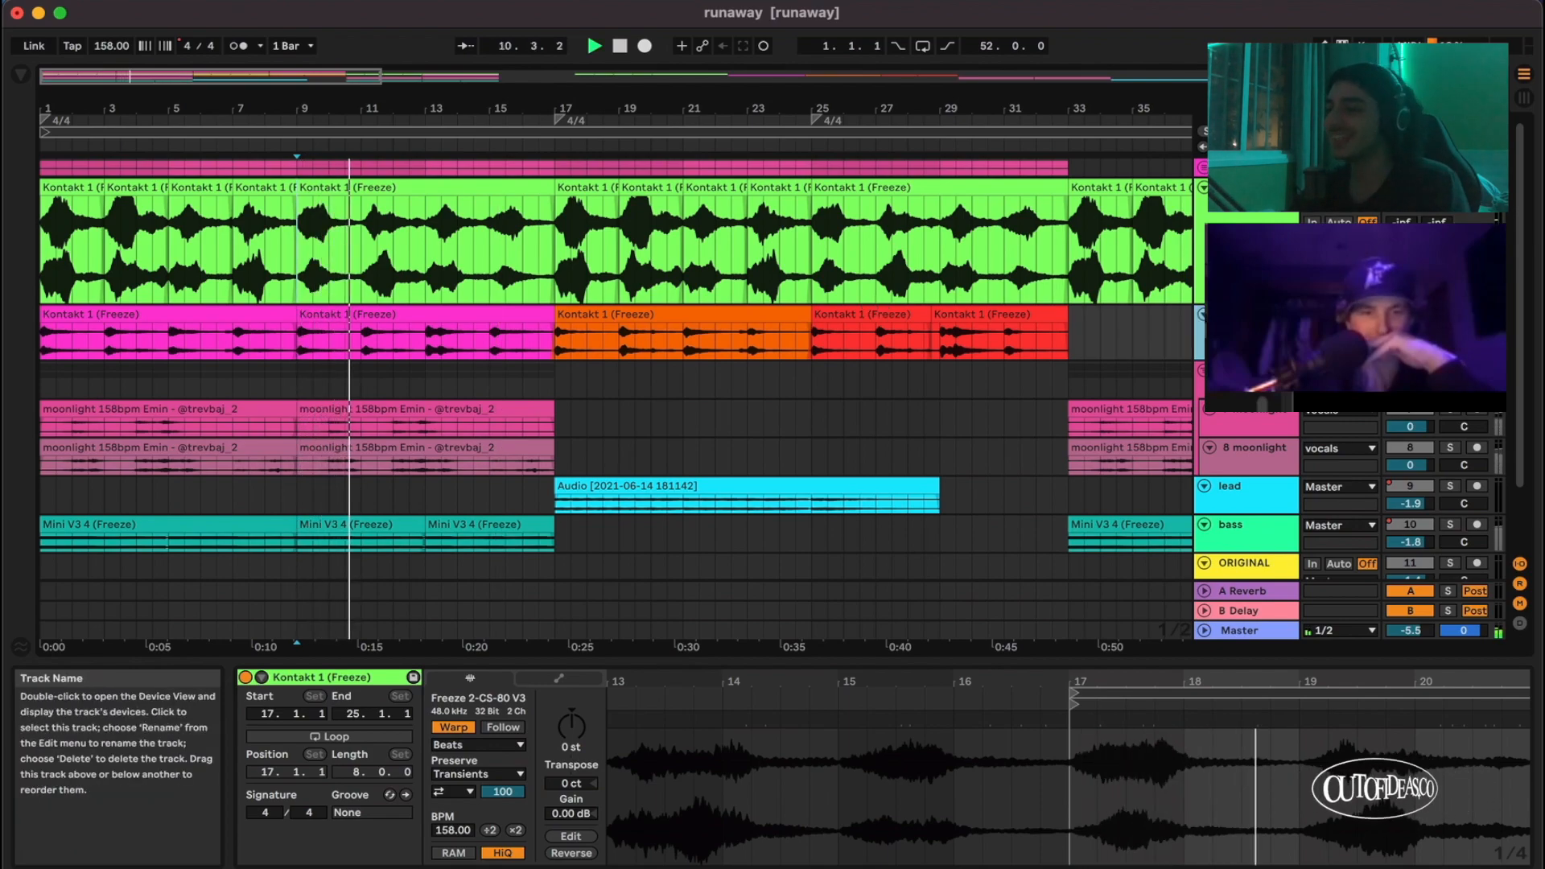
pyautogui.moveTo(1240, 359); pyautogui.dragTo(1240, 413)
pyautogui.scroll(3, 390, 354)
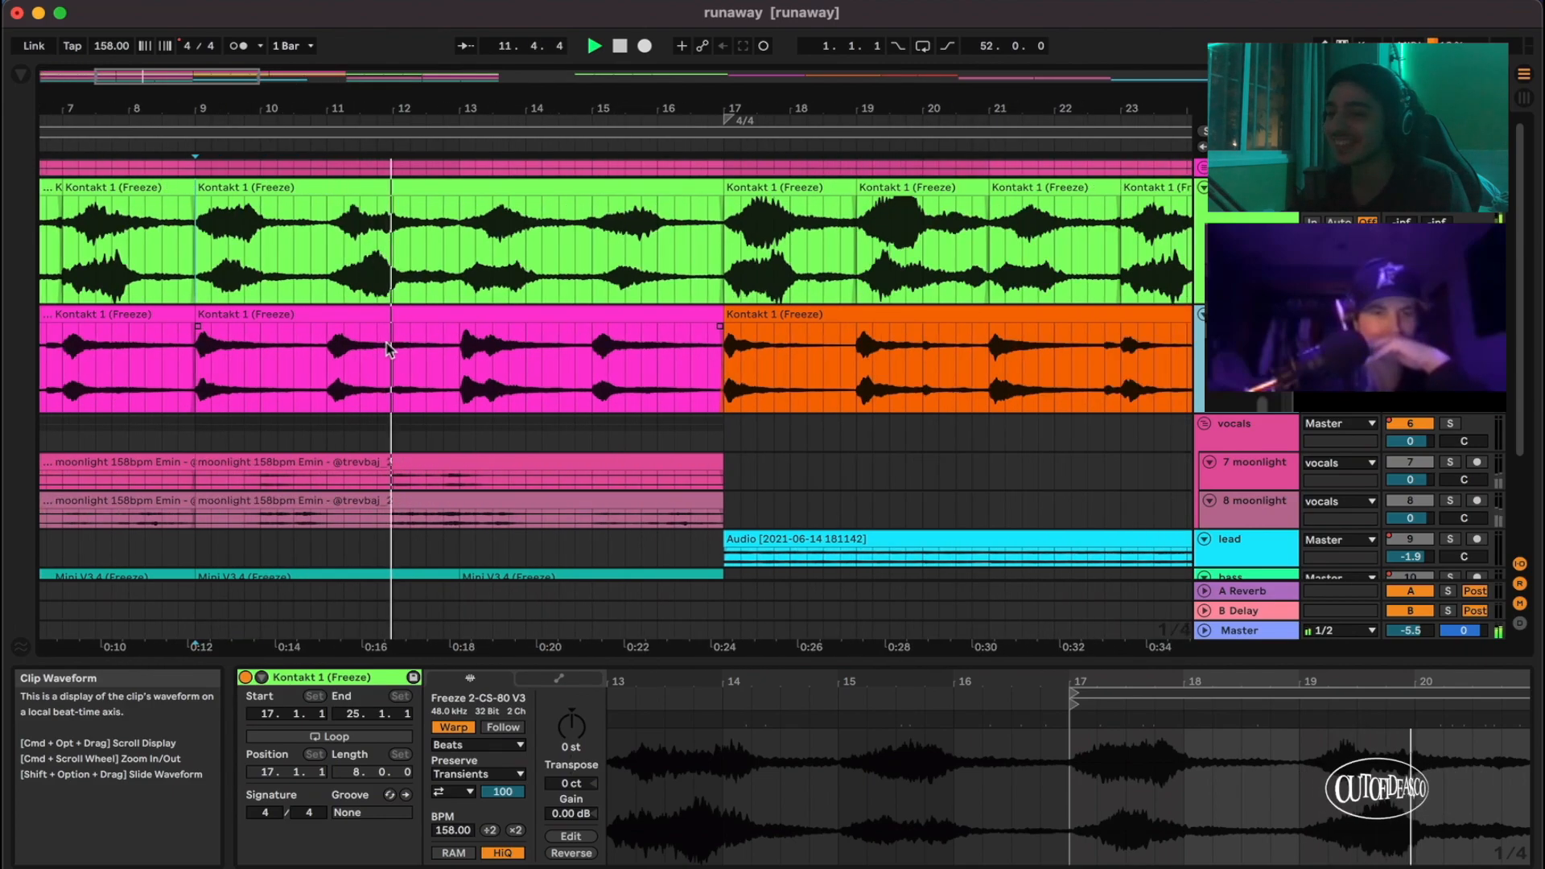
pyautogui.scroll(-1, 523, 353)
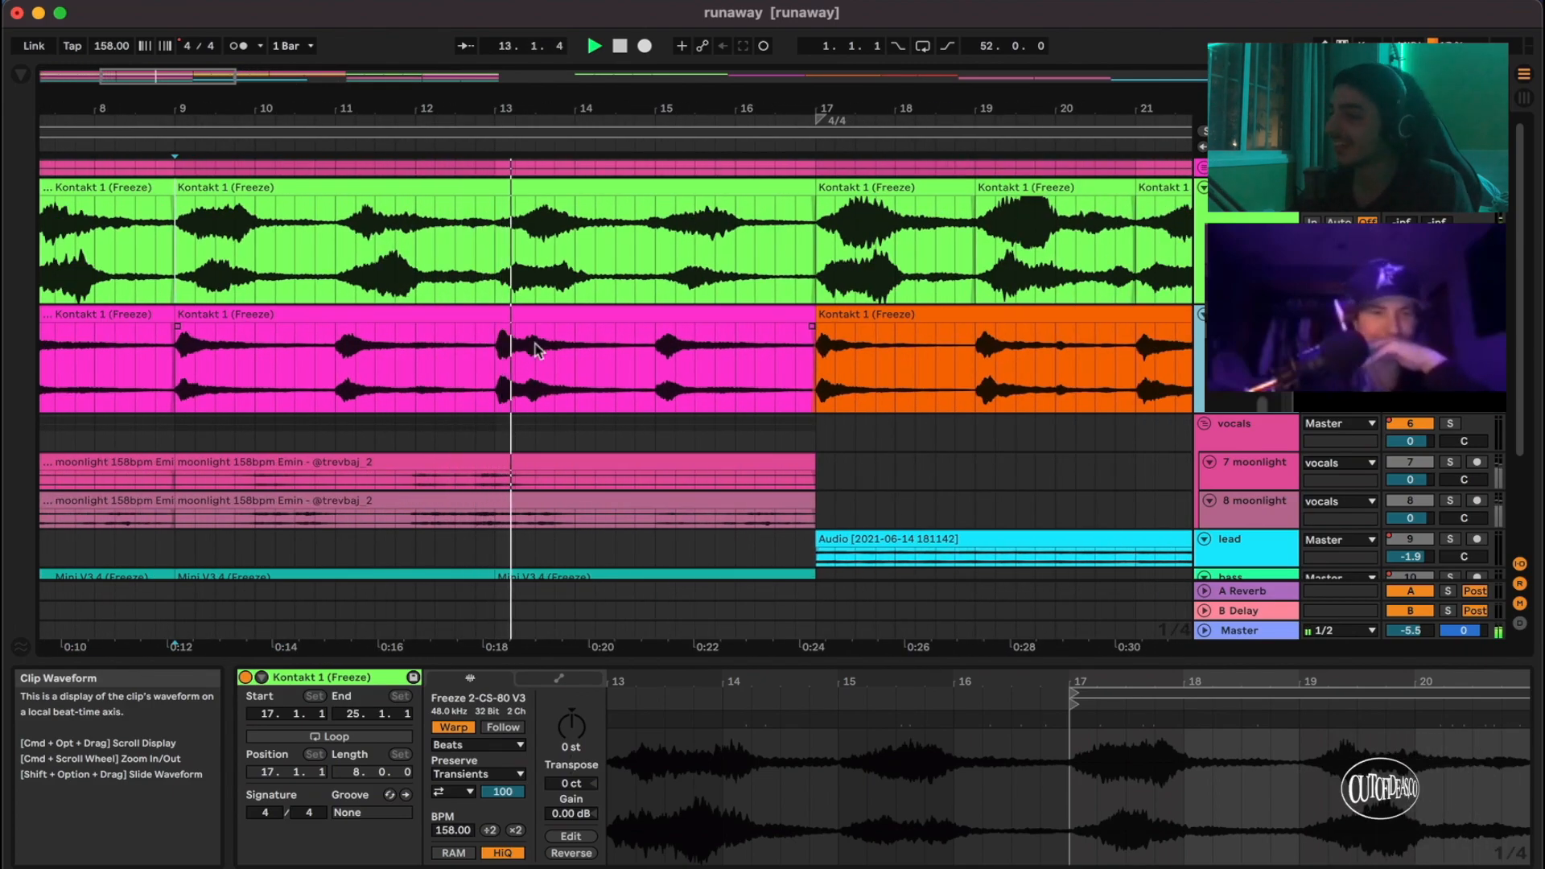
pyautogui.scroll(-2, 527, 352)
pyautogui.scroll(-2, 539, 351)
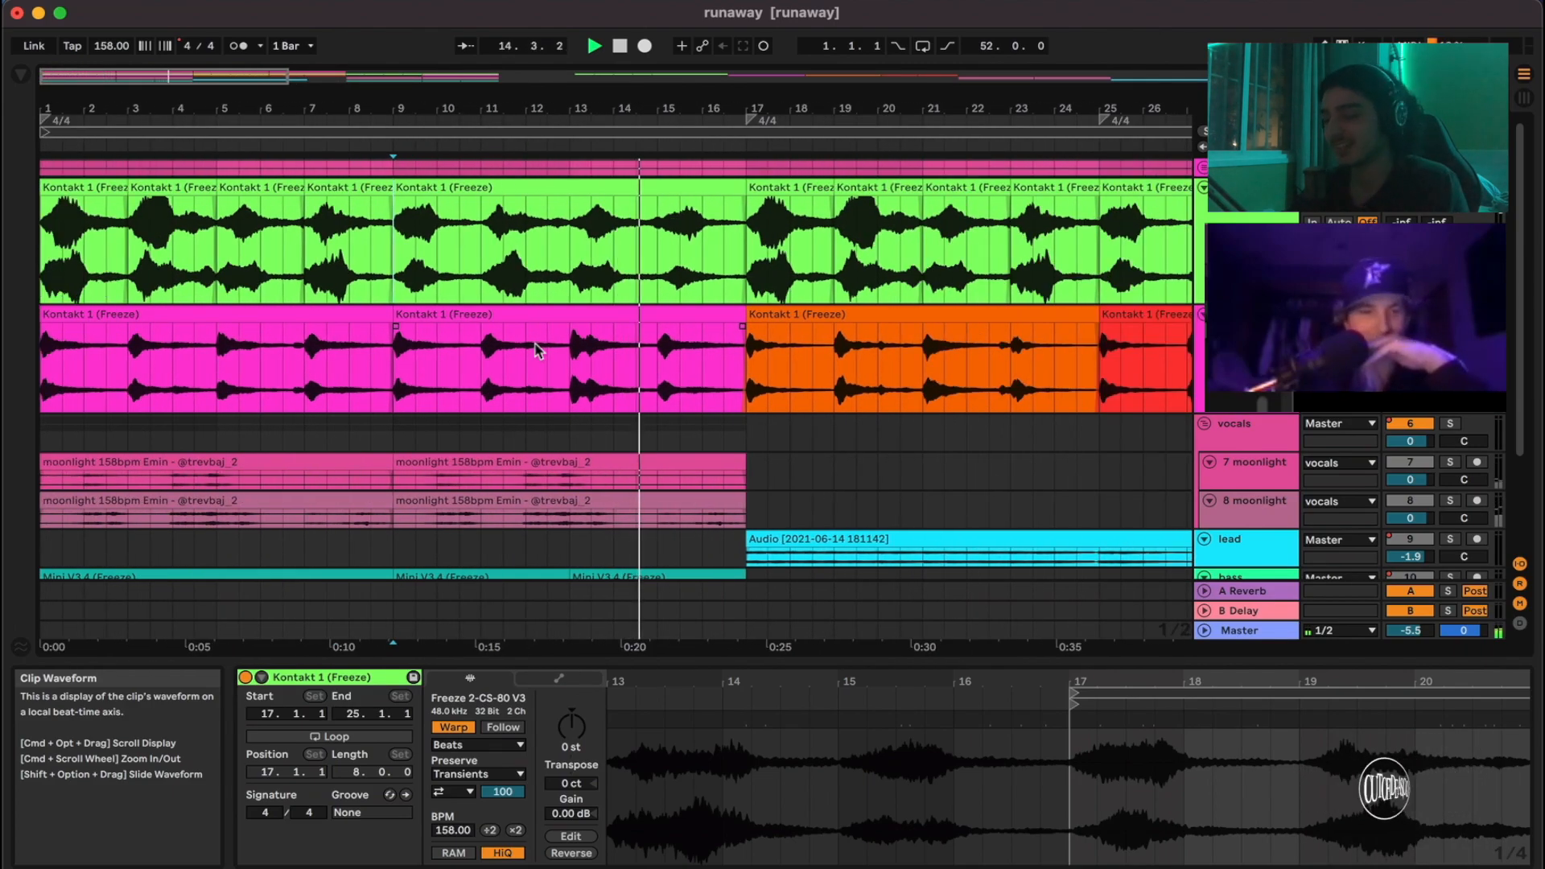
pyautogui.scroll(2, 539, 351)
pyautogui.hscroll(-2, 539, 351)
pyautogui.scroll(-3, 537, 351)
pyautogui.press('space')
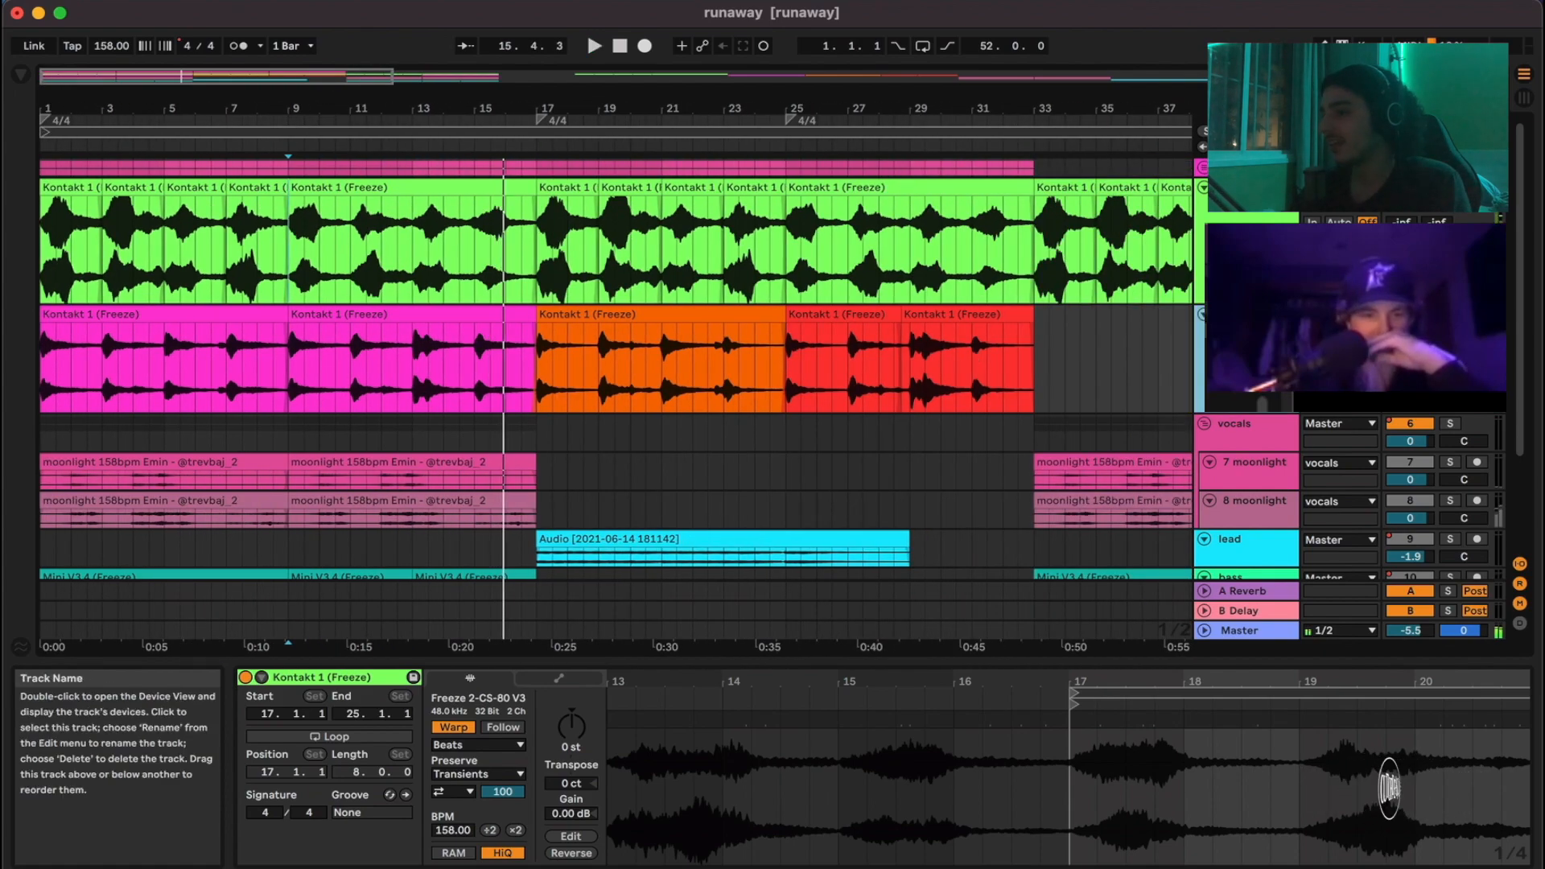
# Step: Reduce the heights of the green and pink Kontakt tracks and select the green track
pyautogui.moveTo(1246, 305); pyautogui.dragTo(1247, 252)
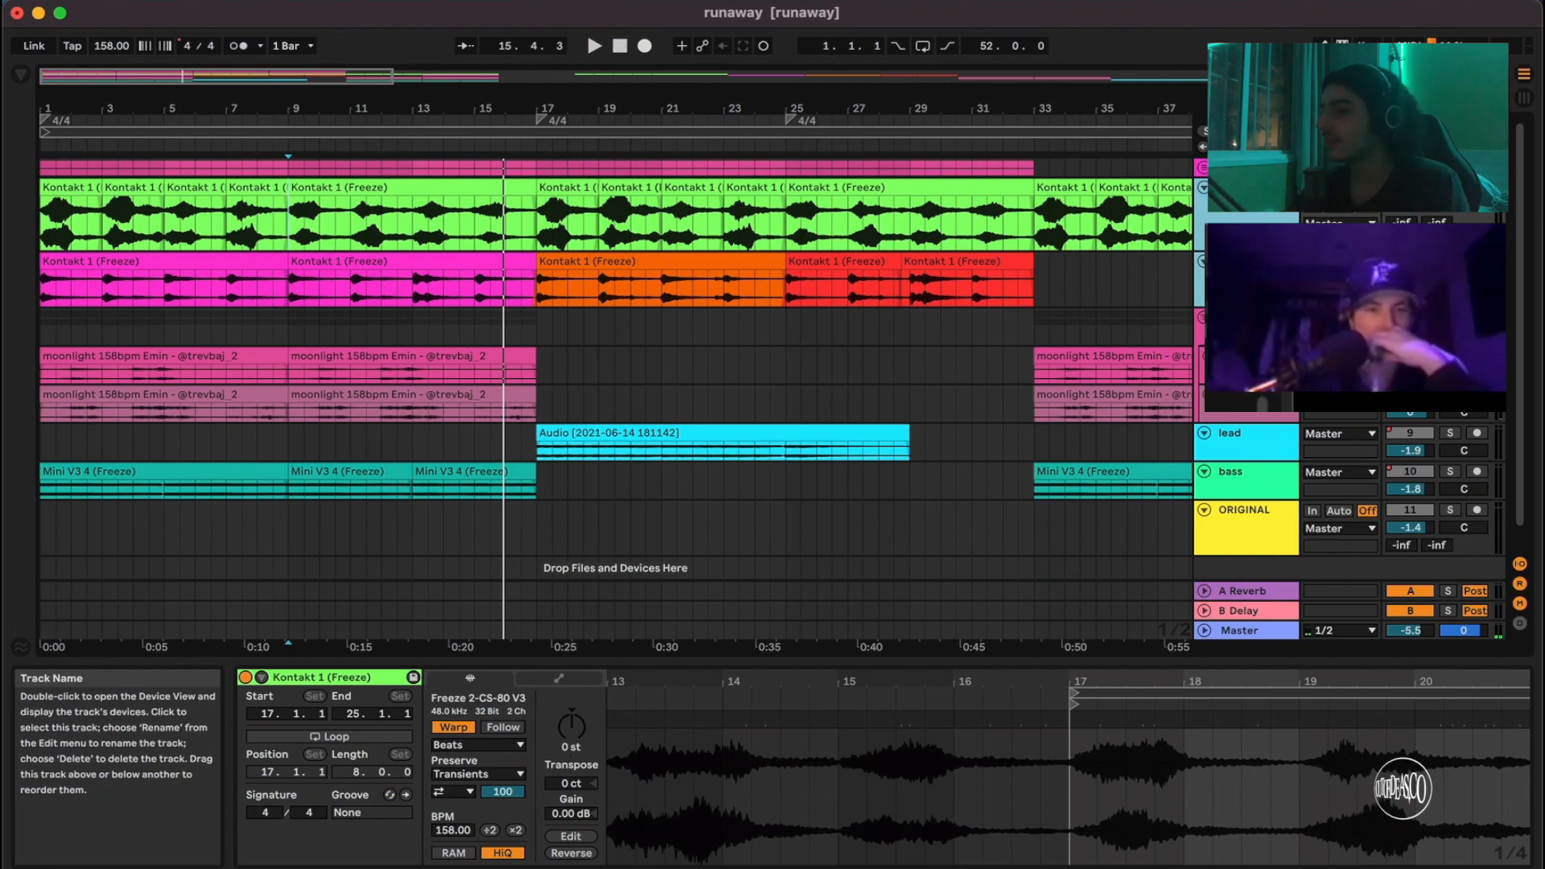
pyautogui.click(1246, 263)
pyautogui.click(1246, 193)
# Step: Place the insertion marker at bar 17 on the green Kontakt track and examine the section from there to bar 33
pyautogui.scroll(2, 493, 306)
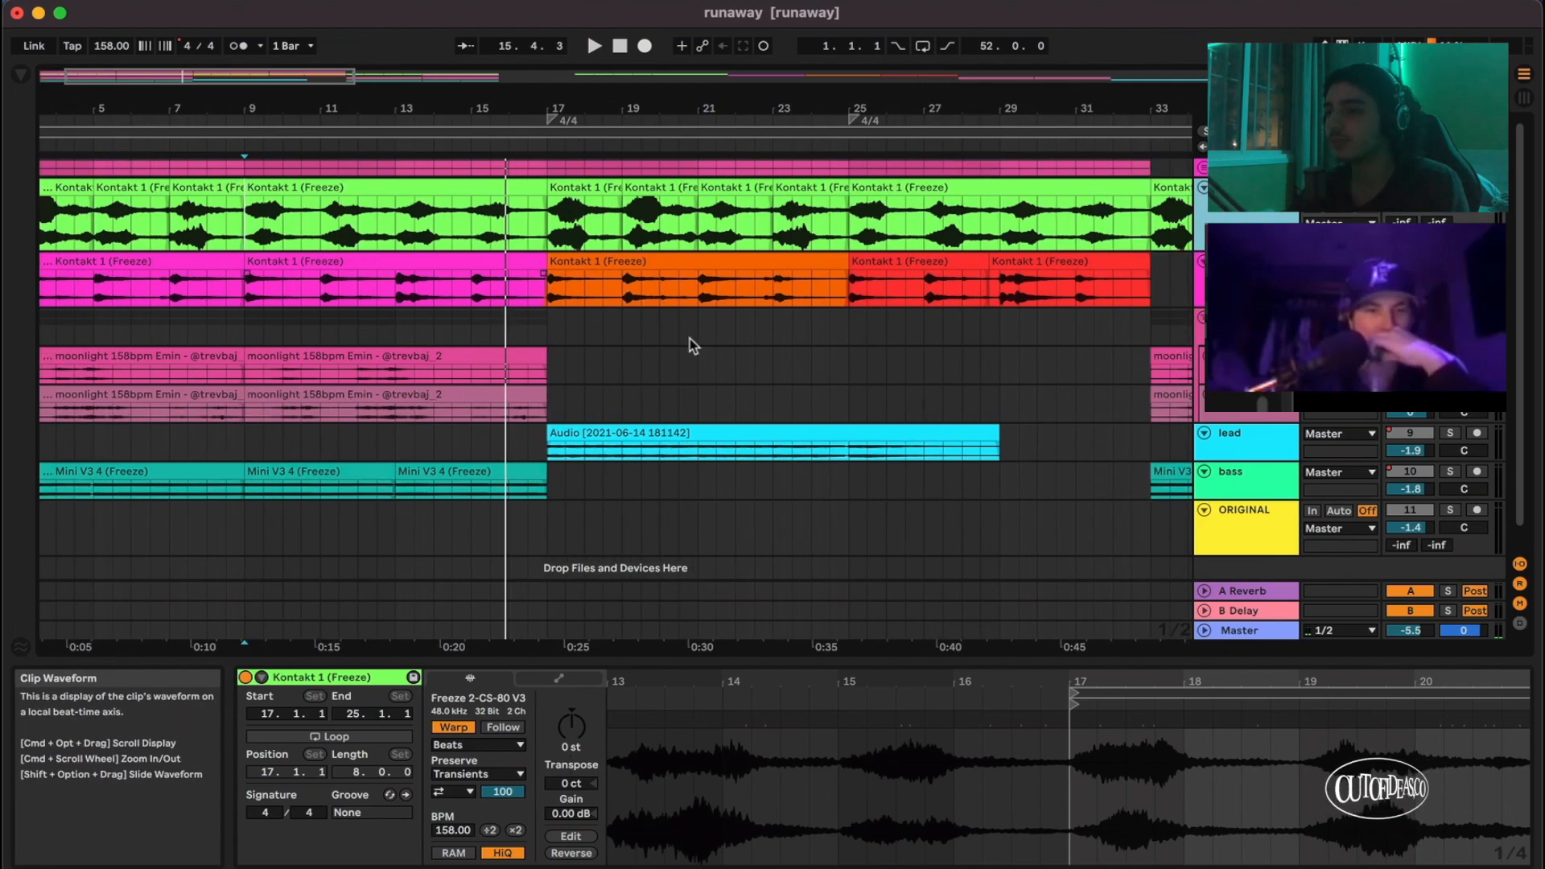
pyautogui.click(546, 229)
pyautogui.scroll(2, 580, 290)
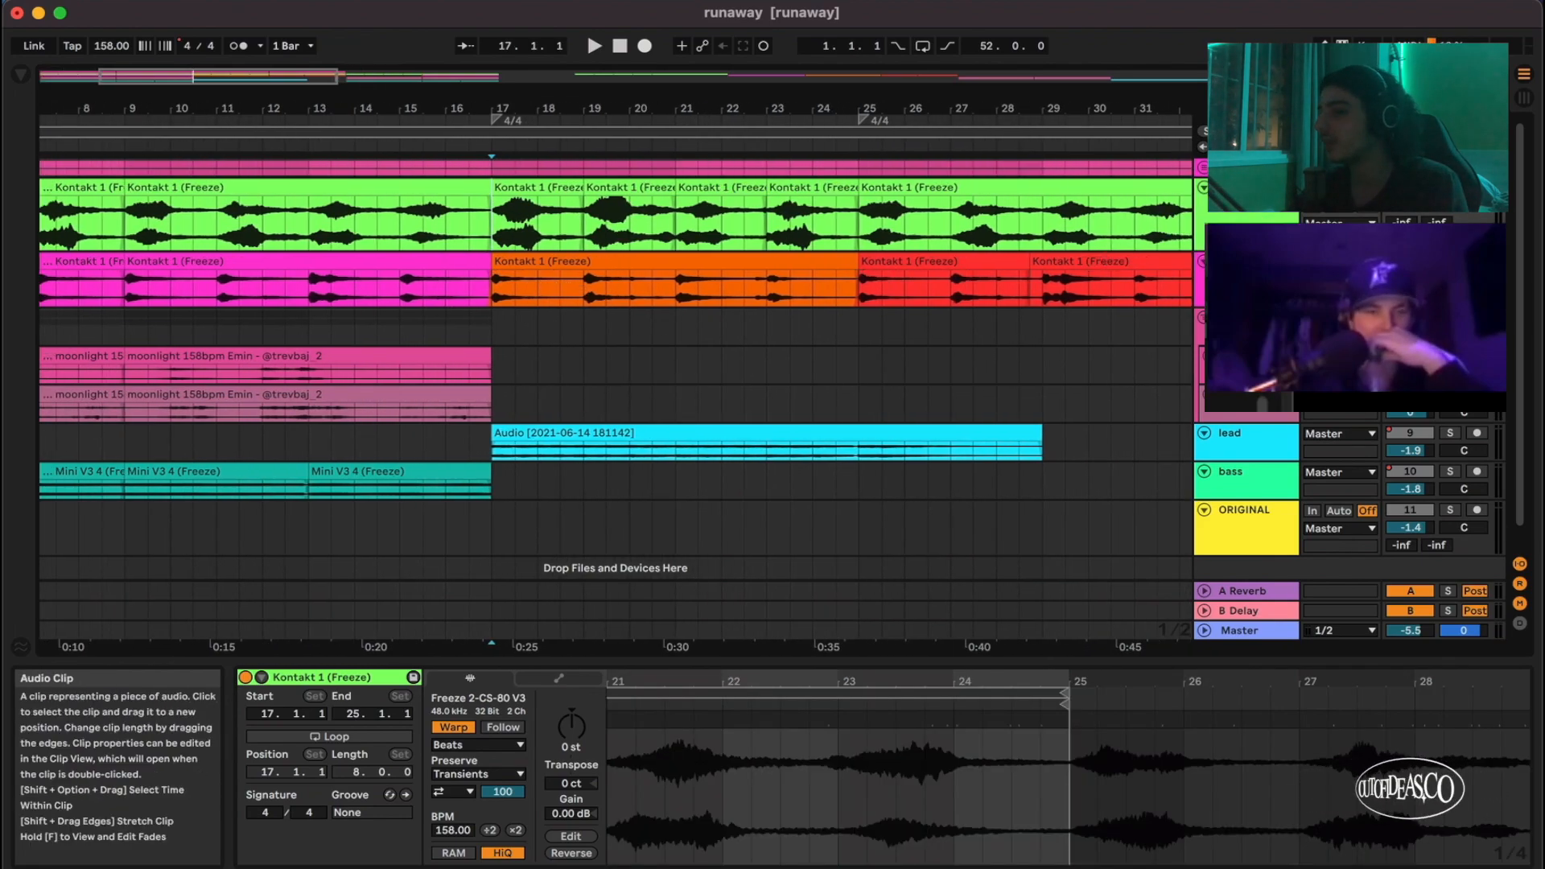
pyautogui.scroll(-3, 644, 259)
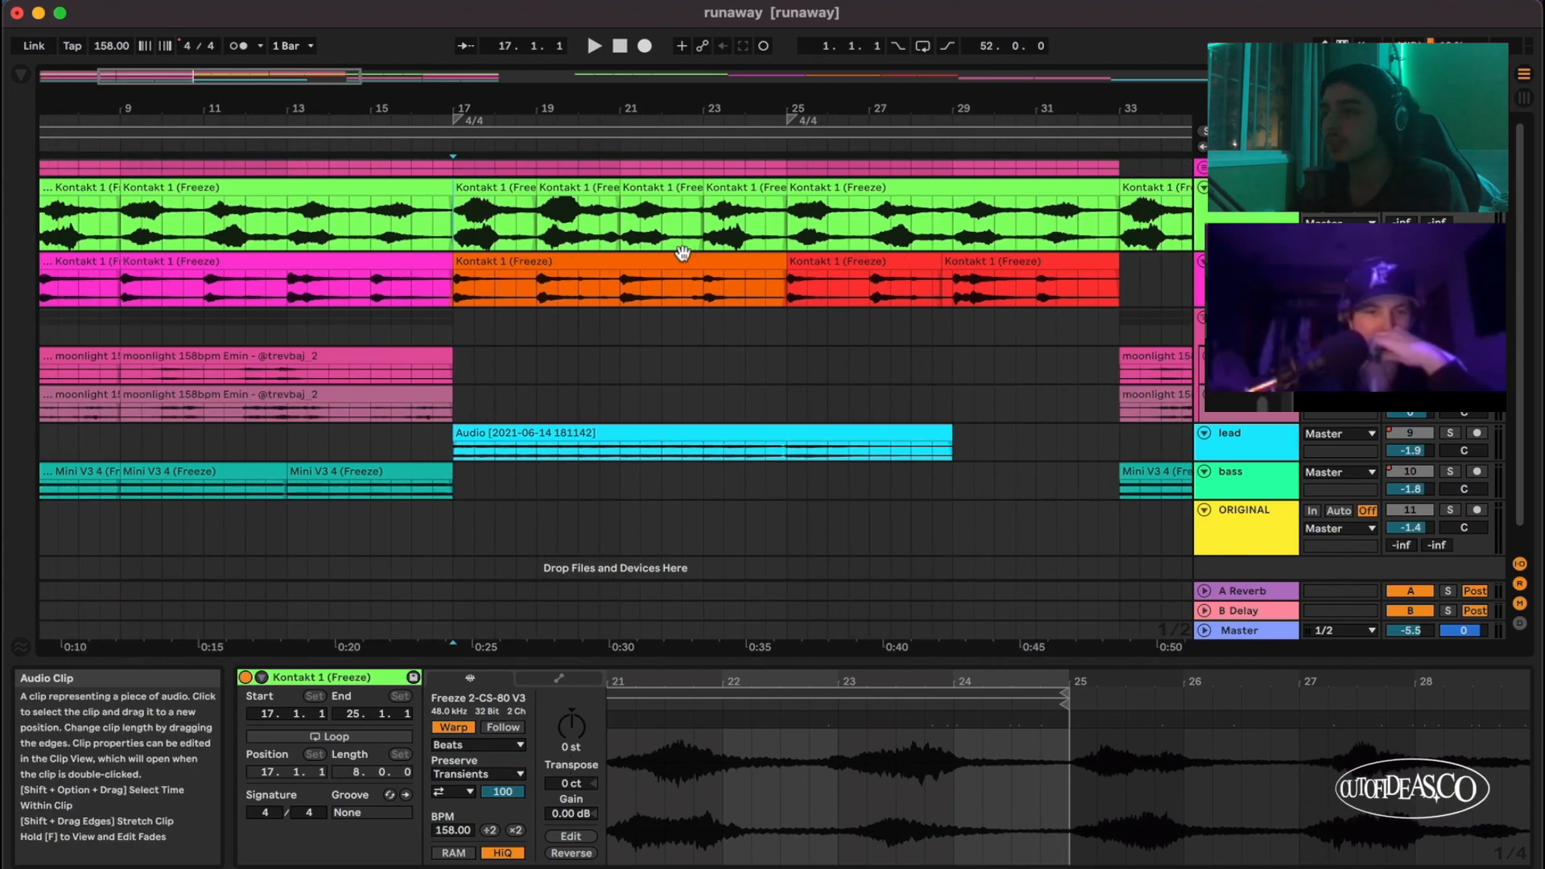
pyautogui.hscroll(1, 682, 254)
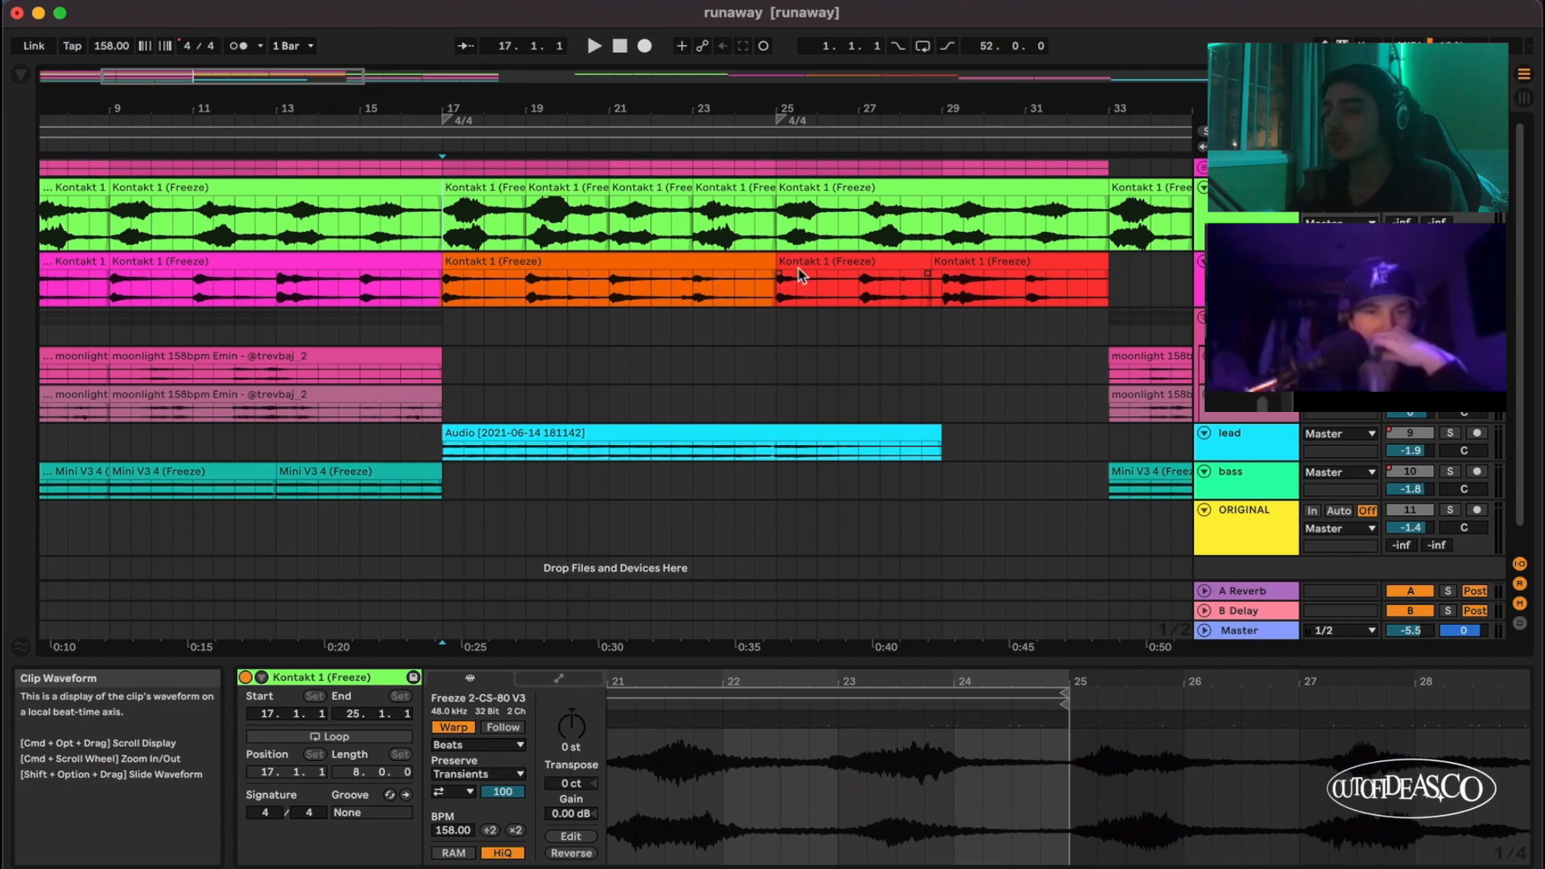
pyautogui.scroll(-3, 793, 269)
# Step: Select the green Kontakt clips at bars 1 and 3 to examine their transposition, and place the insertion marker at bar 5
pyautogui.moveTo(311, 217); pyautogui.dragTo(52, 234)
pyautogui.click(193, 233)
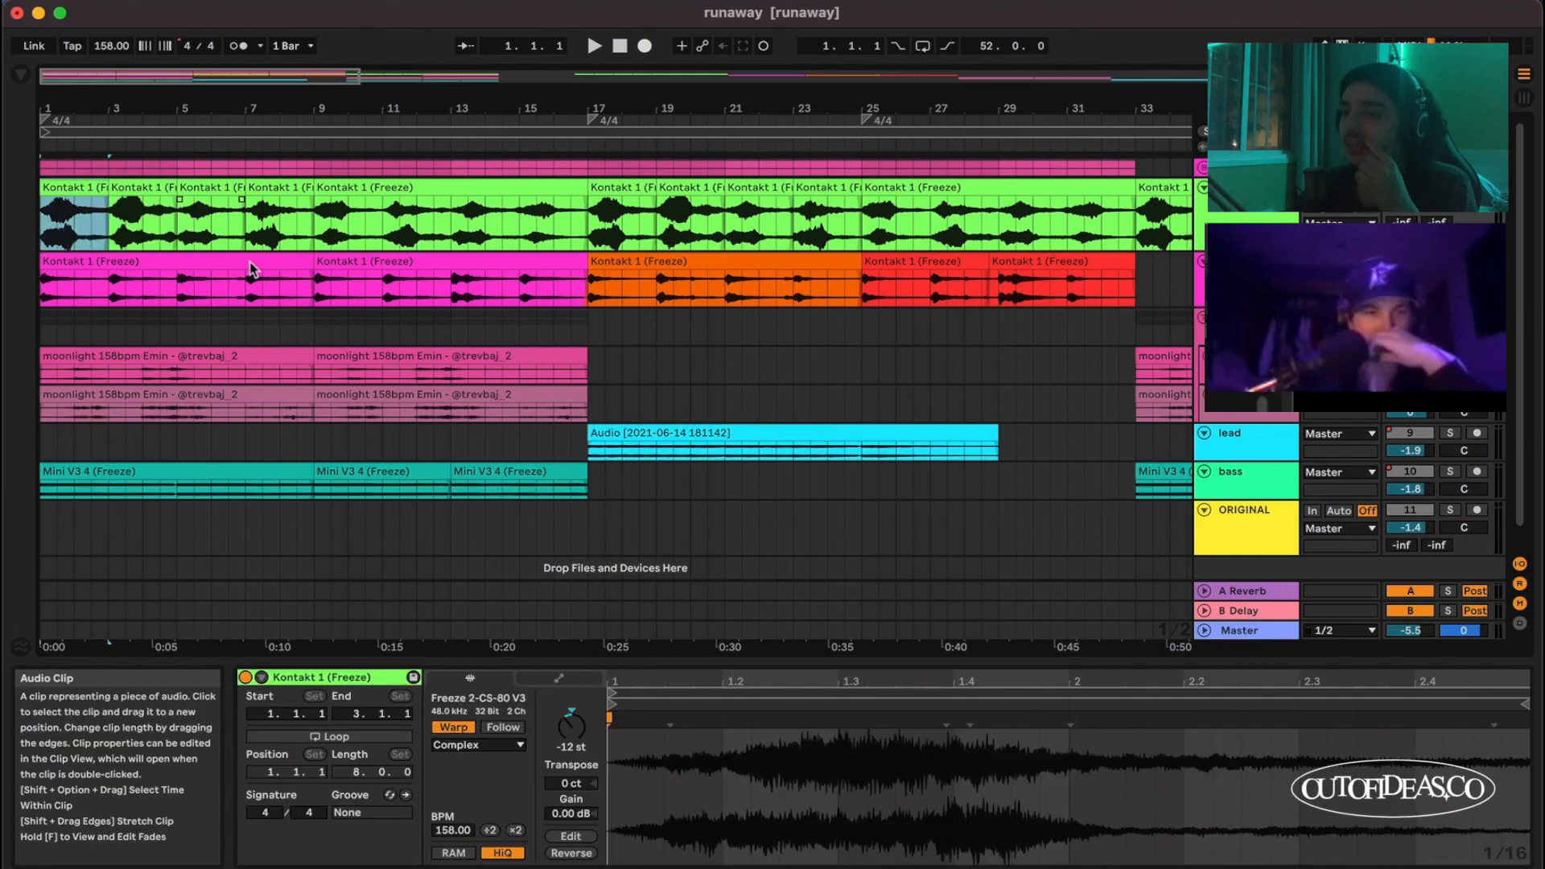
pyautogui.moveTo(109, 234); pyautogui.dragTo(186, 233)
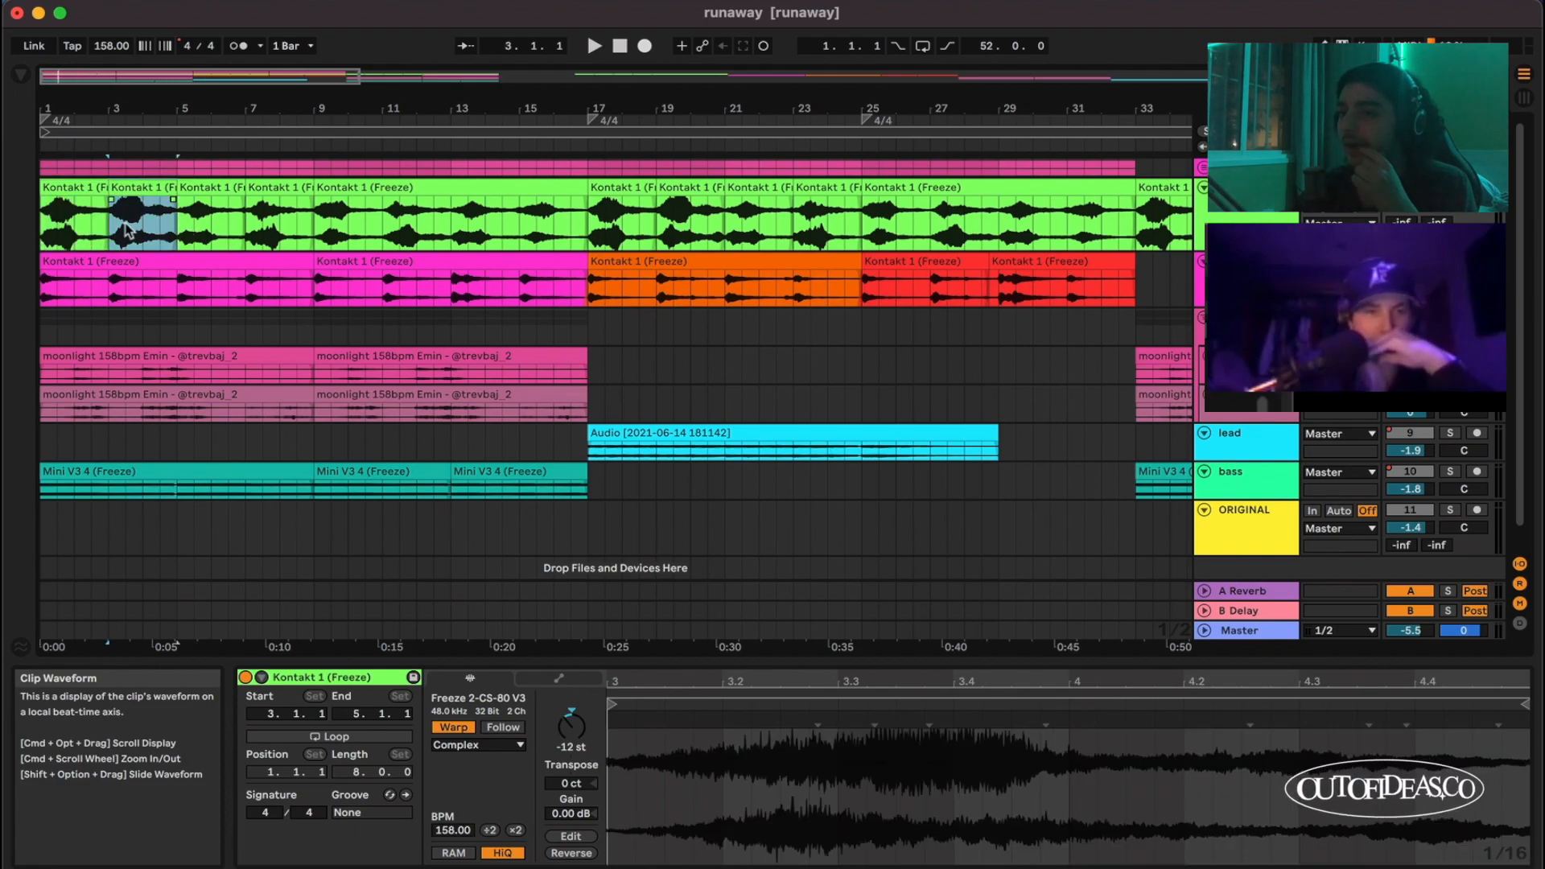
pyautogui.click(184, 224)
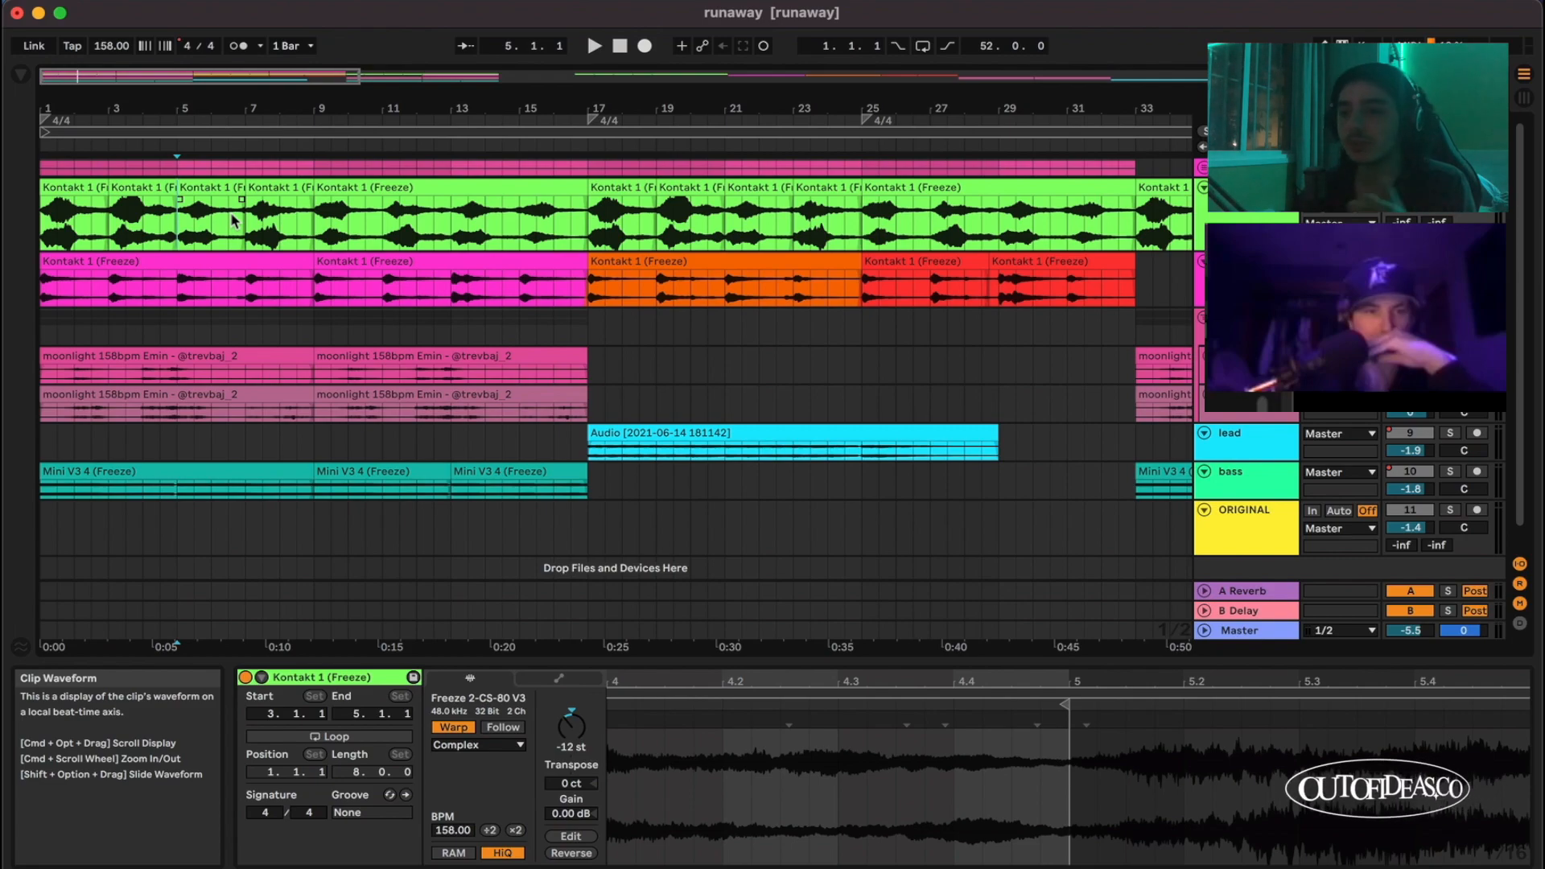
pyautogui.hscroll(2, 274, 222)
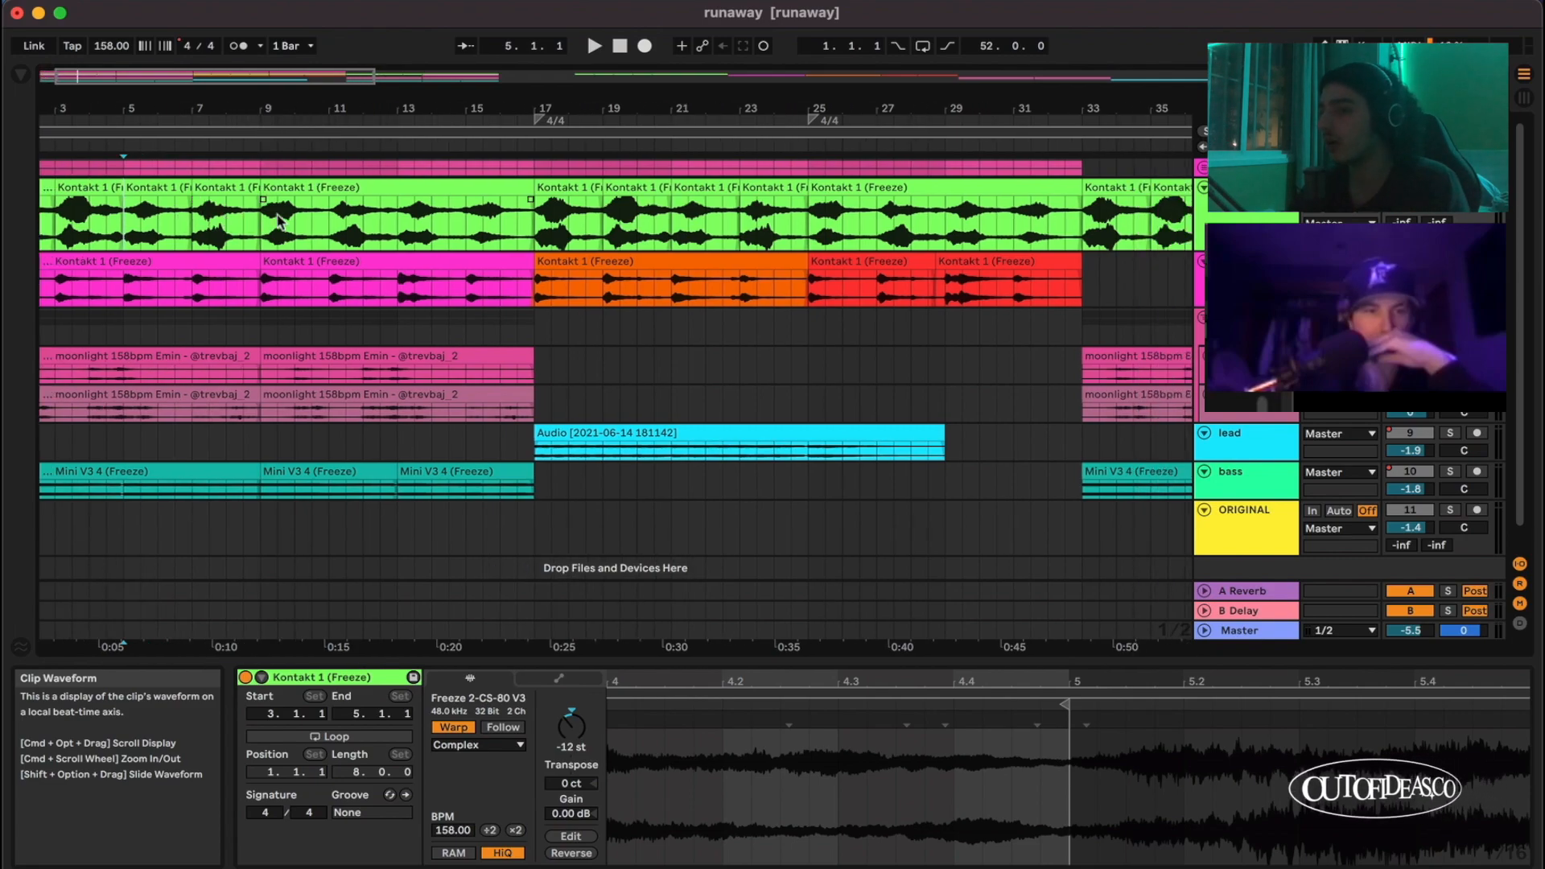
pyautogui.hscroll(-2, 278, 222)
pyautogui.scroll(3, 251, 217)
pyautogui.hscroll(-4, 274, 221)
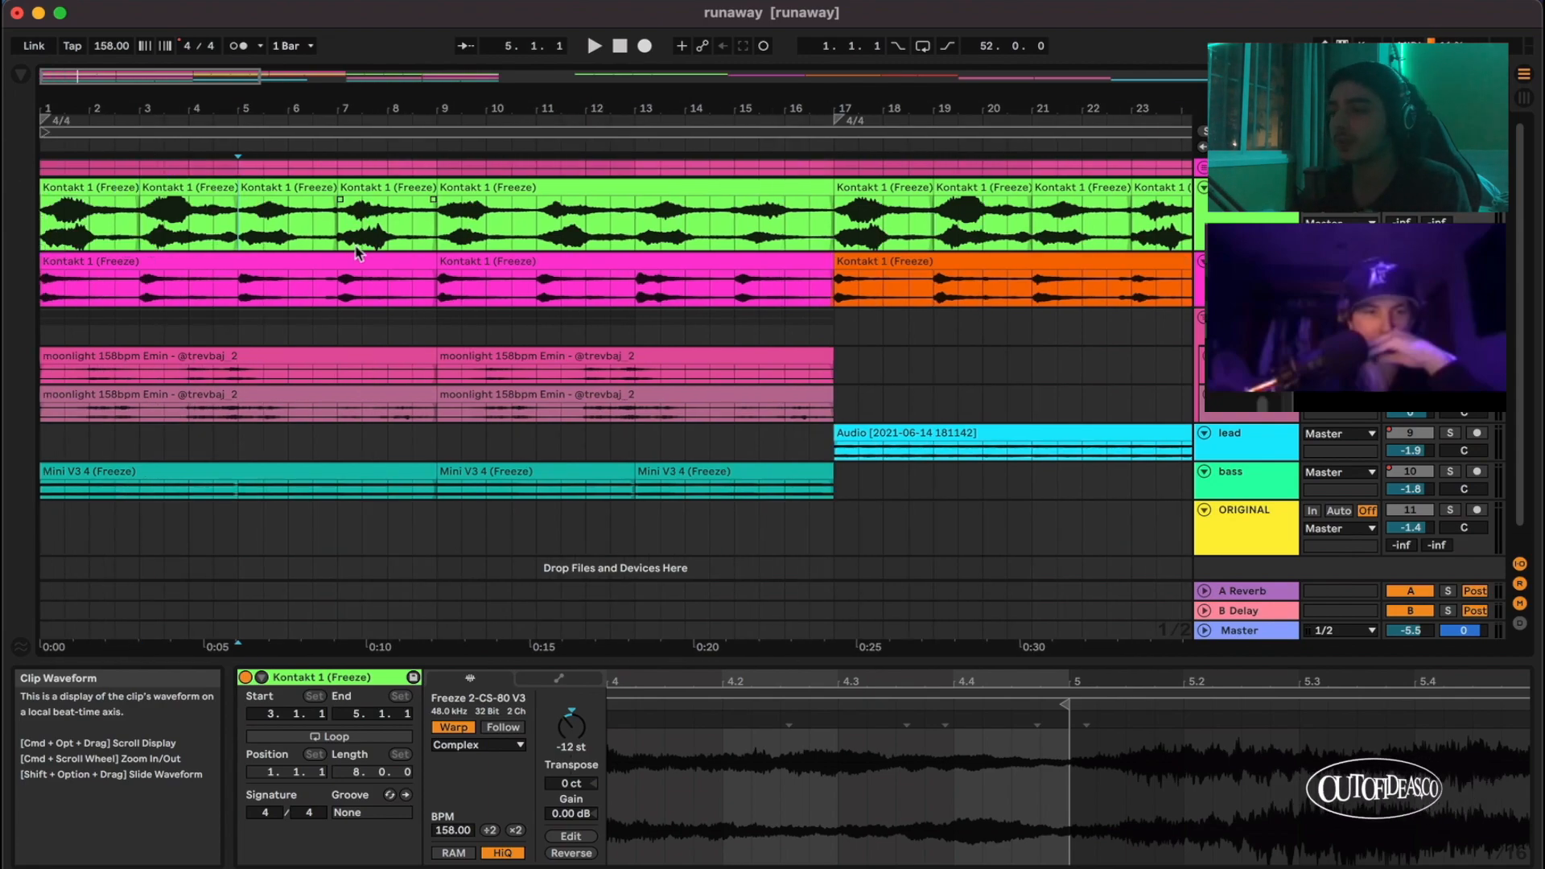
# Step: Shrink the green Kontakt track slightly, and solo and enlarge the bass track
pyautogui.moveTo(1245, 251); pyautogui.dragTo(1245, 234)
pyautogui.scroll(-3, 836, 297)
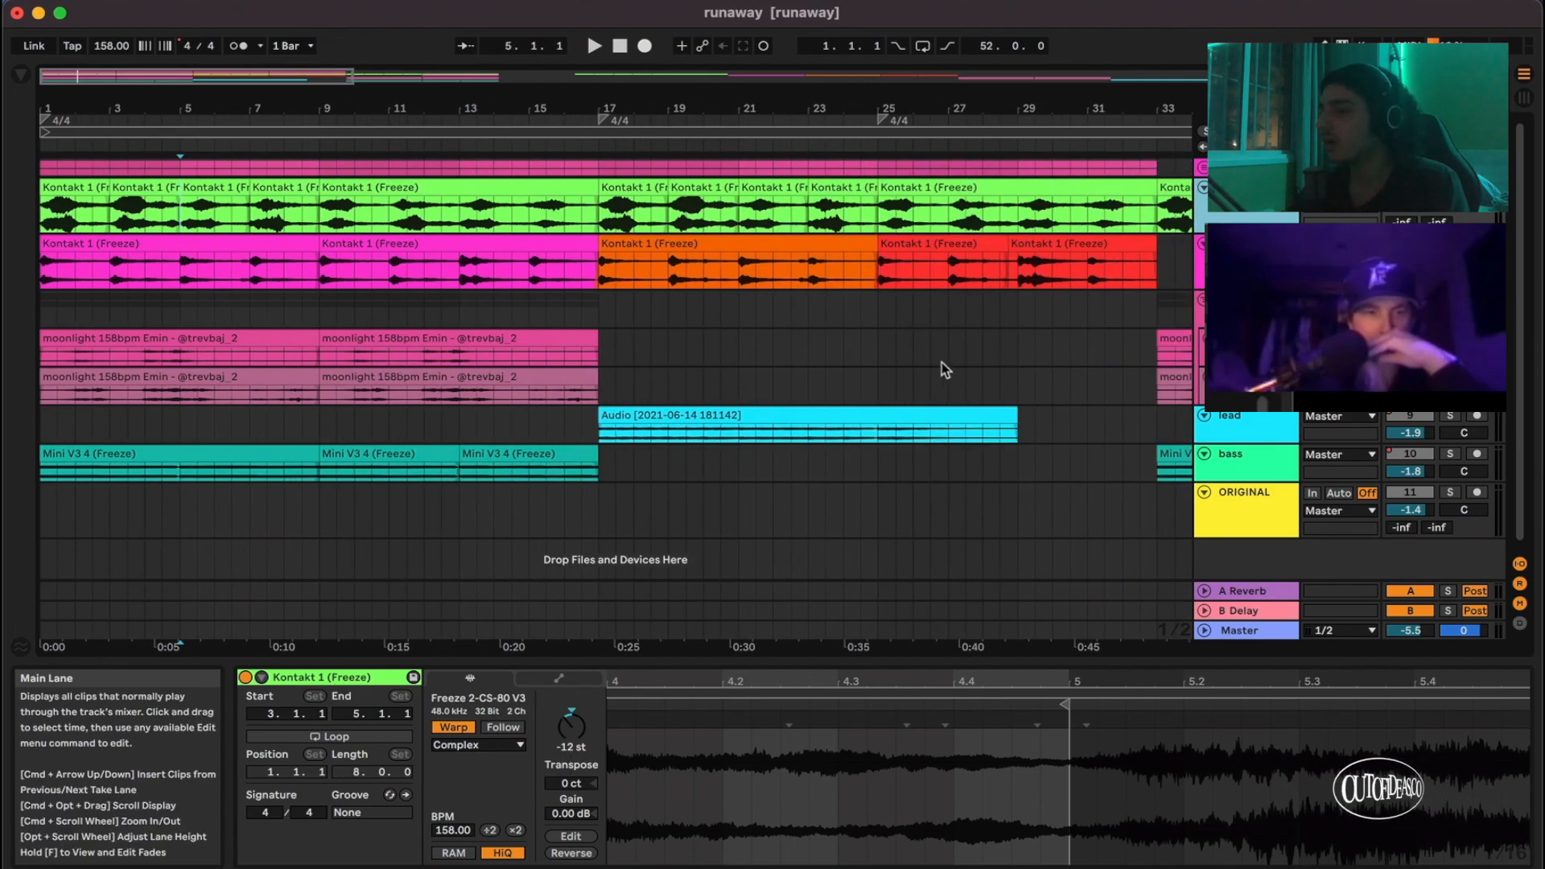
pyautogui.scroll(2, 688, 369)
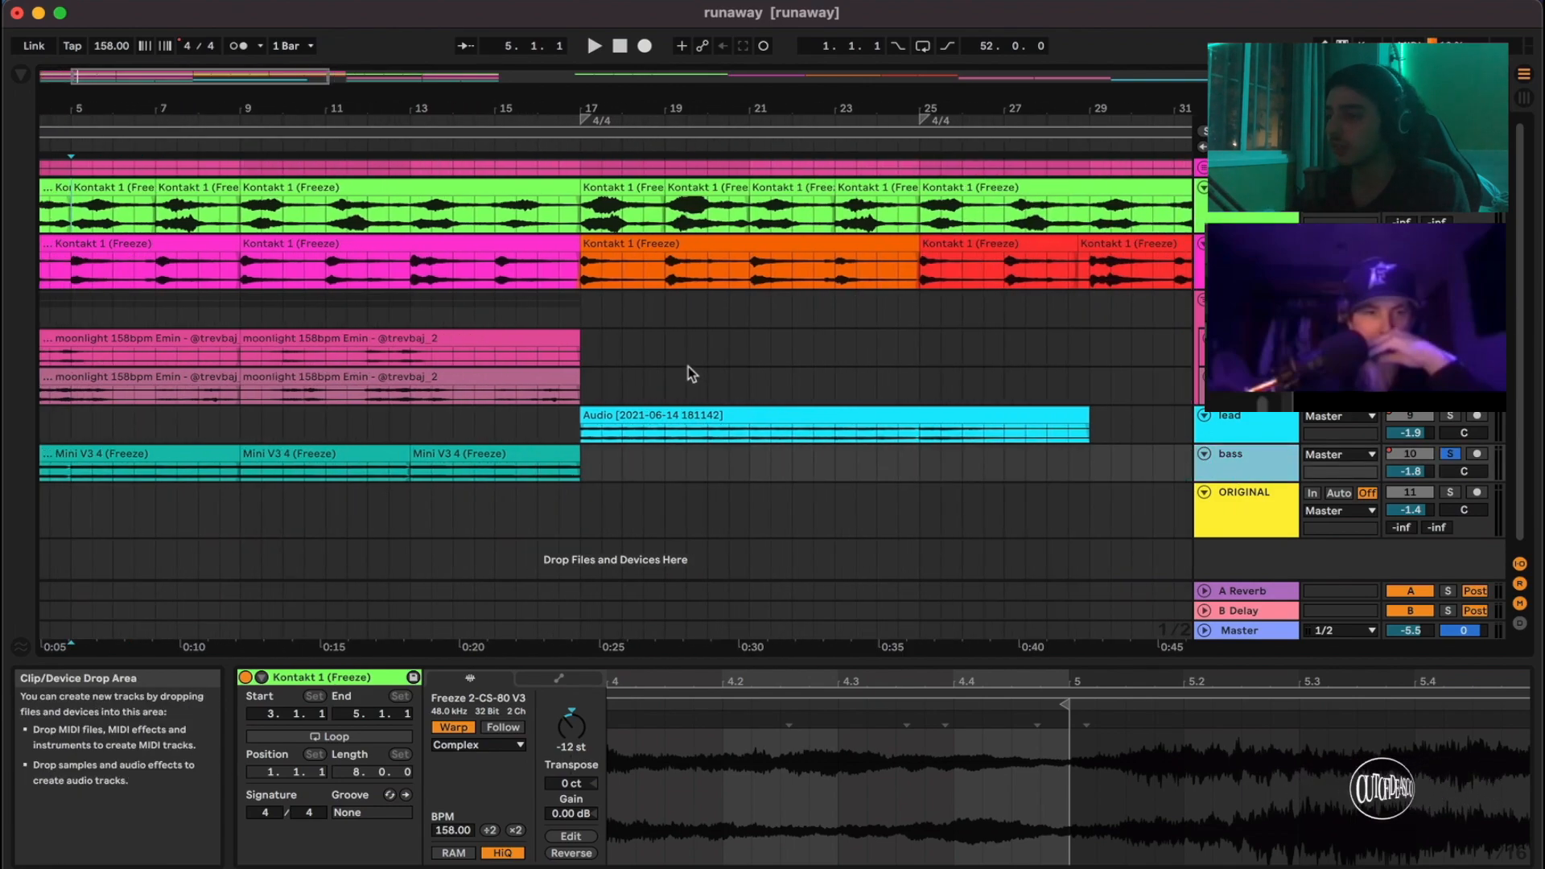
pyautogui.hscroll(-3, 688, 373)
pyautogui.moveTo(1270, 489); pyautogui.dragTo(1270, 576)
pyautogui.scroll(-2, 714, 391)
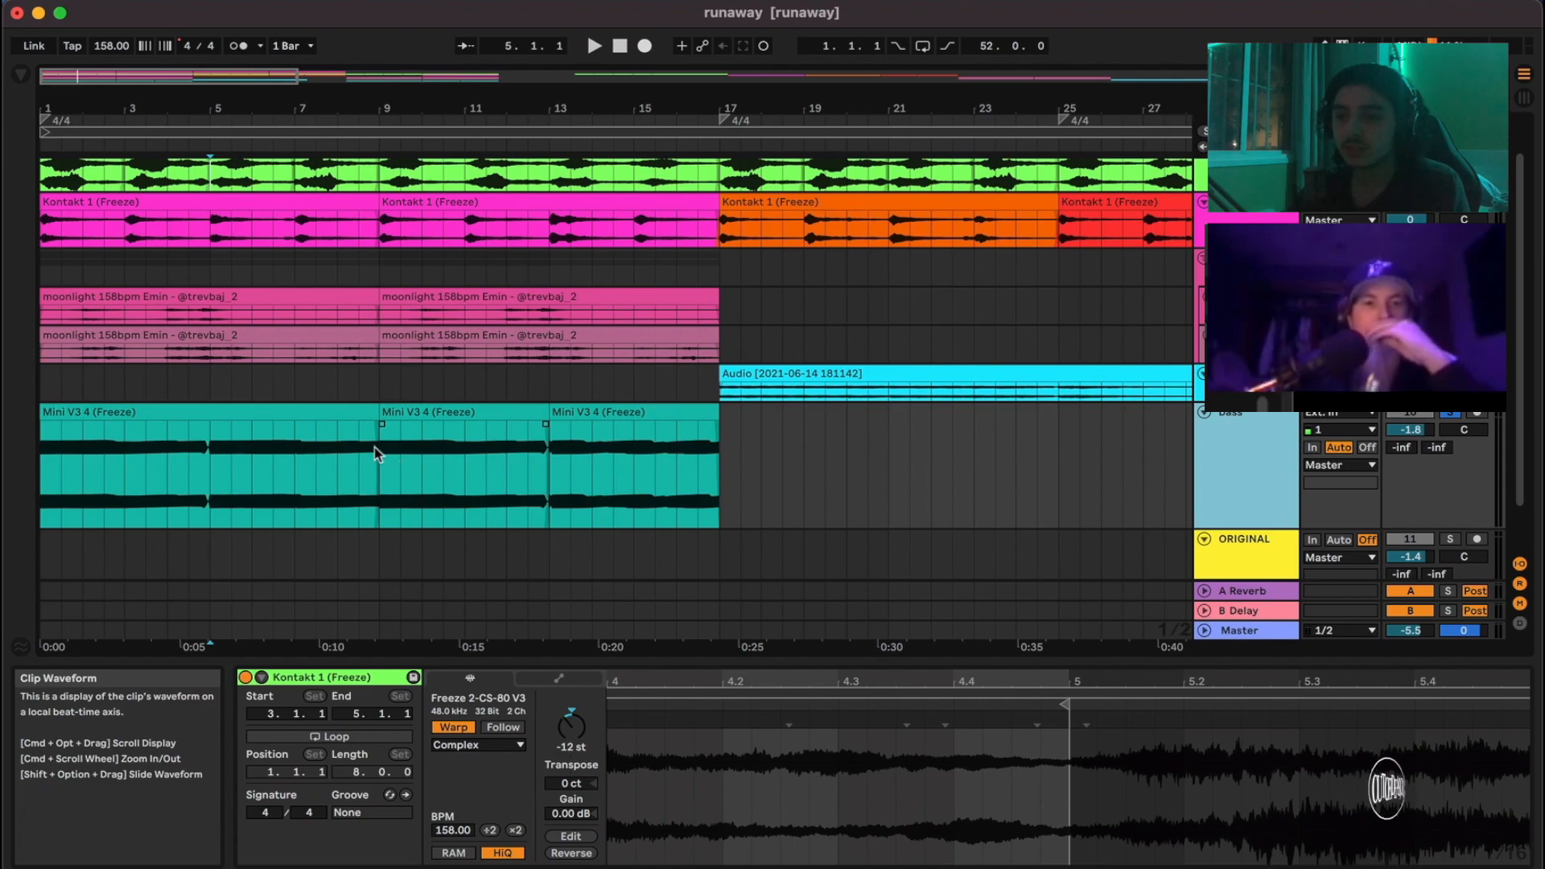
# Step: Play the soloed bass track from bar 1 and follow its Mini V3 waveform past bar 5
pyautogui.press('space')
pyautogui.scroll(3, 171, 445)
pyautogui.click(121, 455)
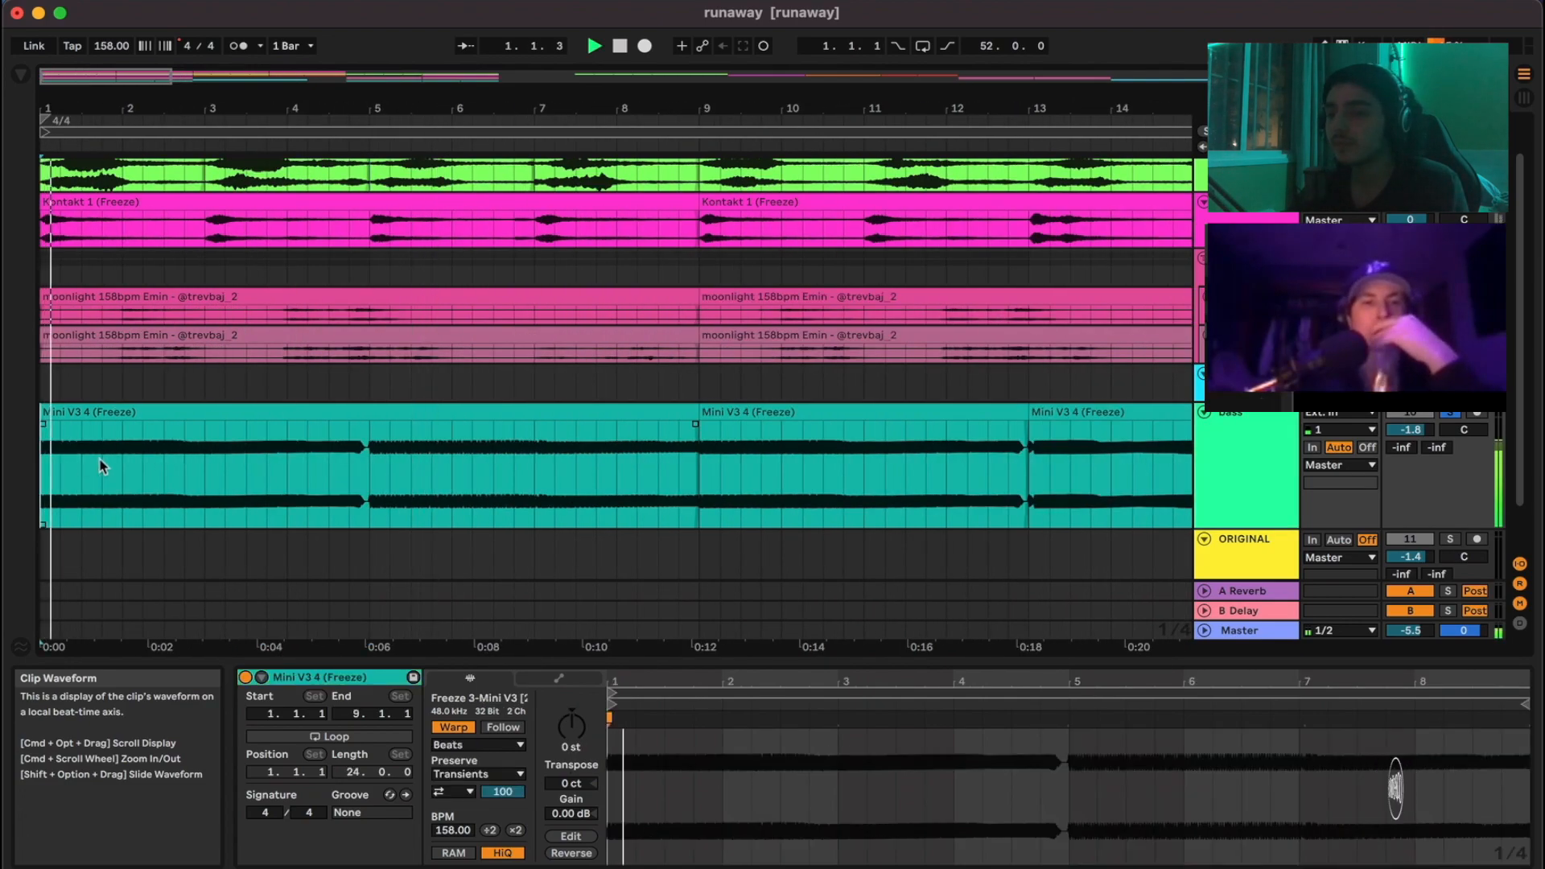
pyautogui.scroll(-1, 140, 455)
pyautogui.scroll(-1, 146, 451)
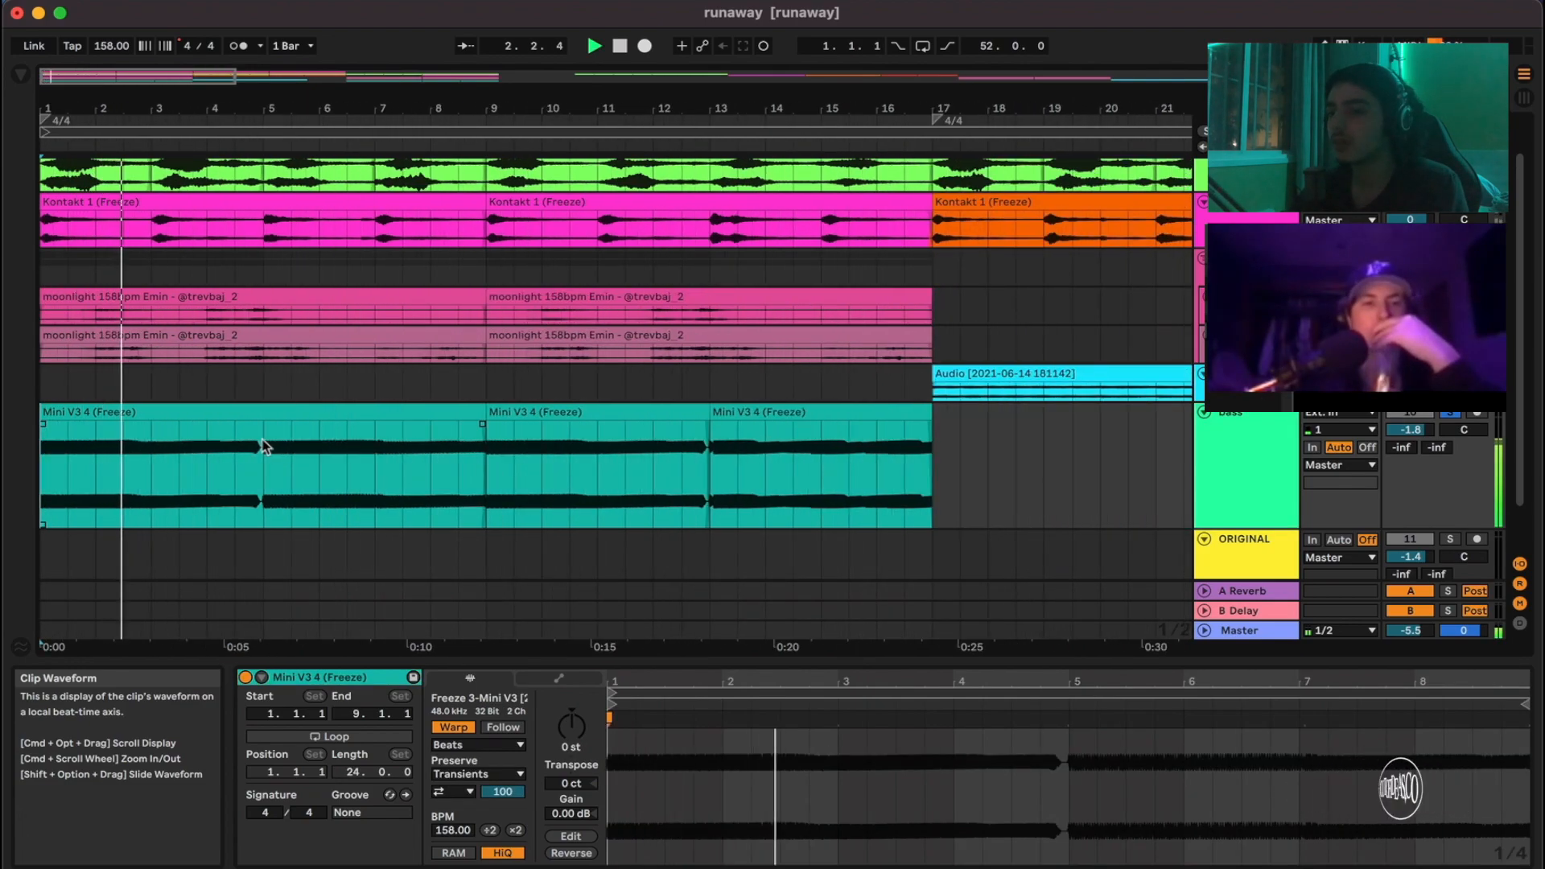
pyautogui.scroll(3, 257, 444)
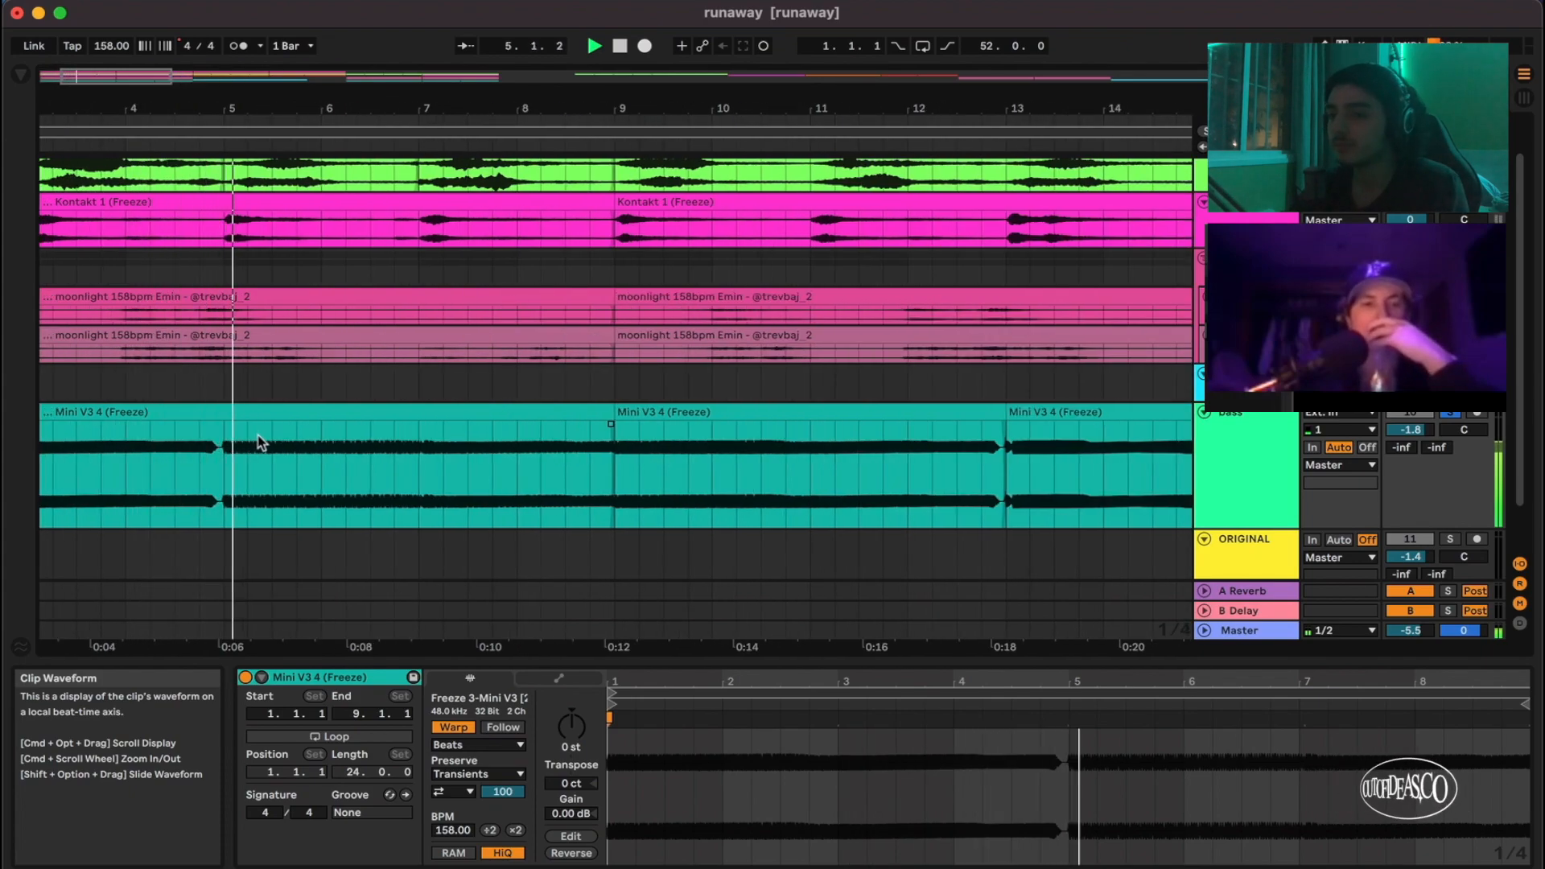
pyautogui.scroll(-2, 274, 444)
# Step: Jump playback to the bass clip at bar 9 and listen to its second section
pyautogui.click(525, 470)
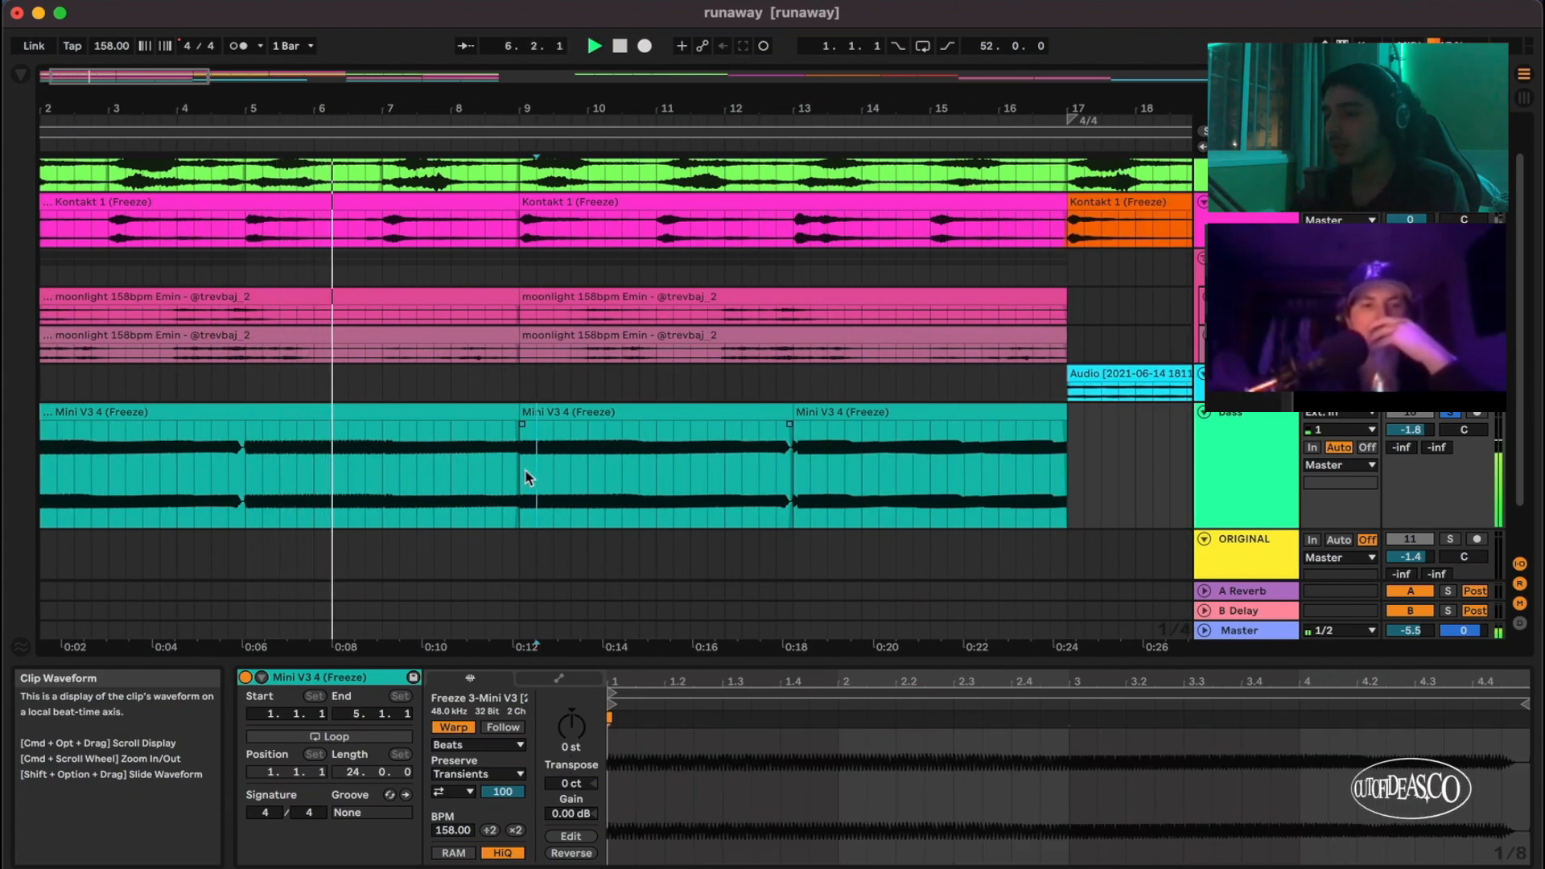
pyautogui.press('-')
pyautogui.press('-')
pyautogui.press('-')
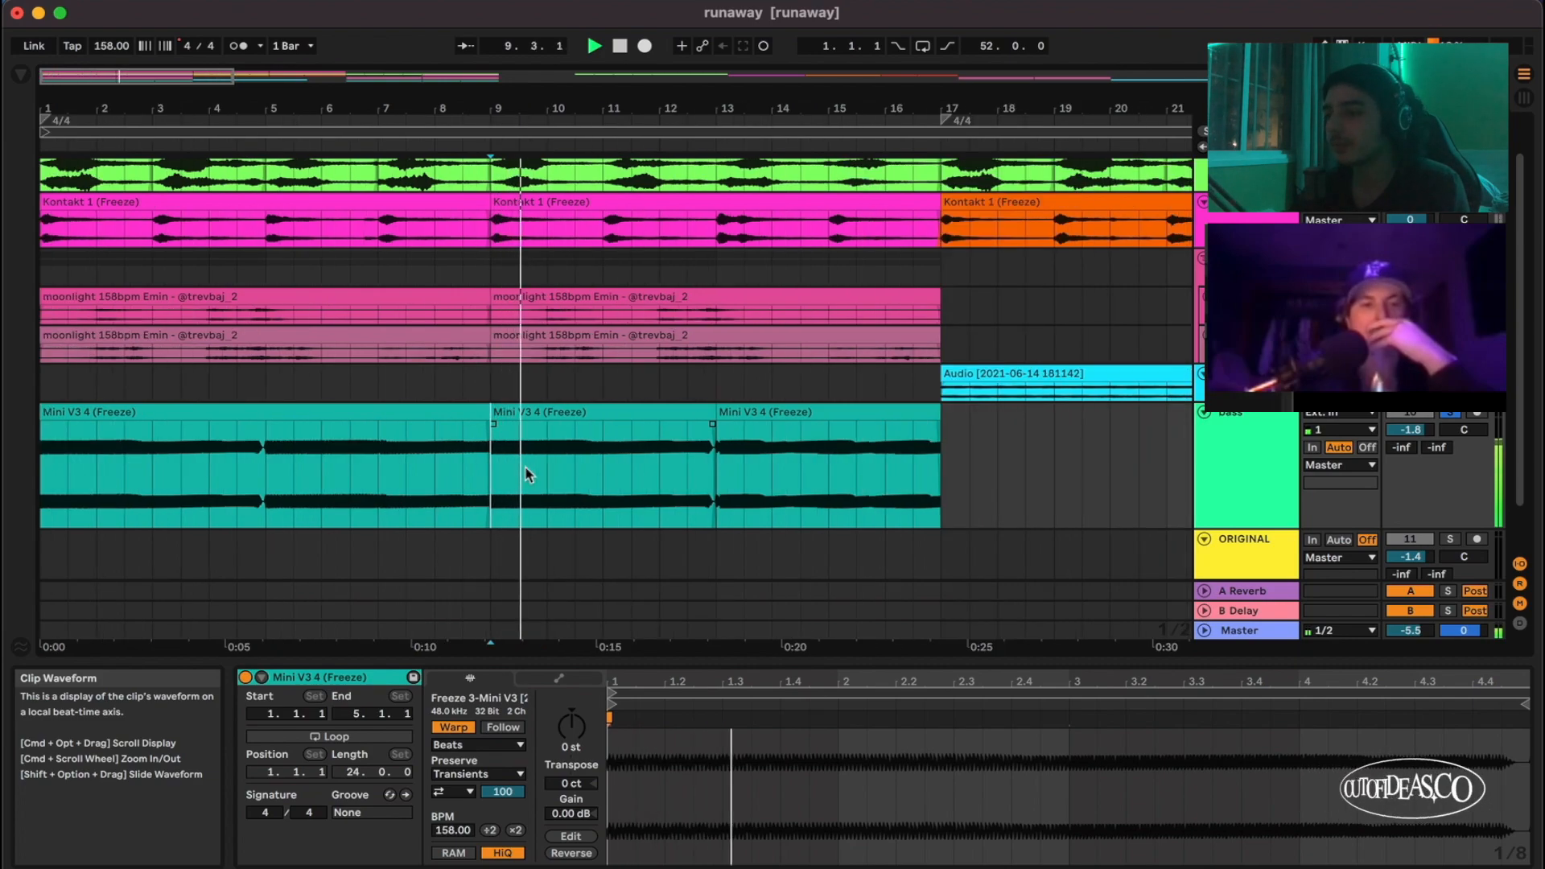
# Step: Stop playback, turn off the bass track's solo and reduce its track height
pyautogui.click(1272, 476)
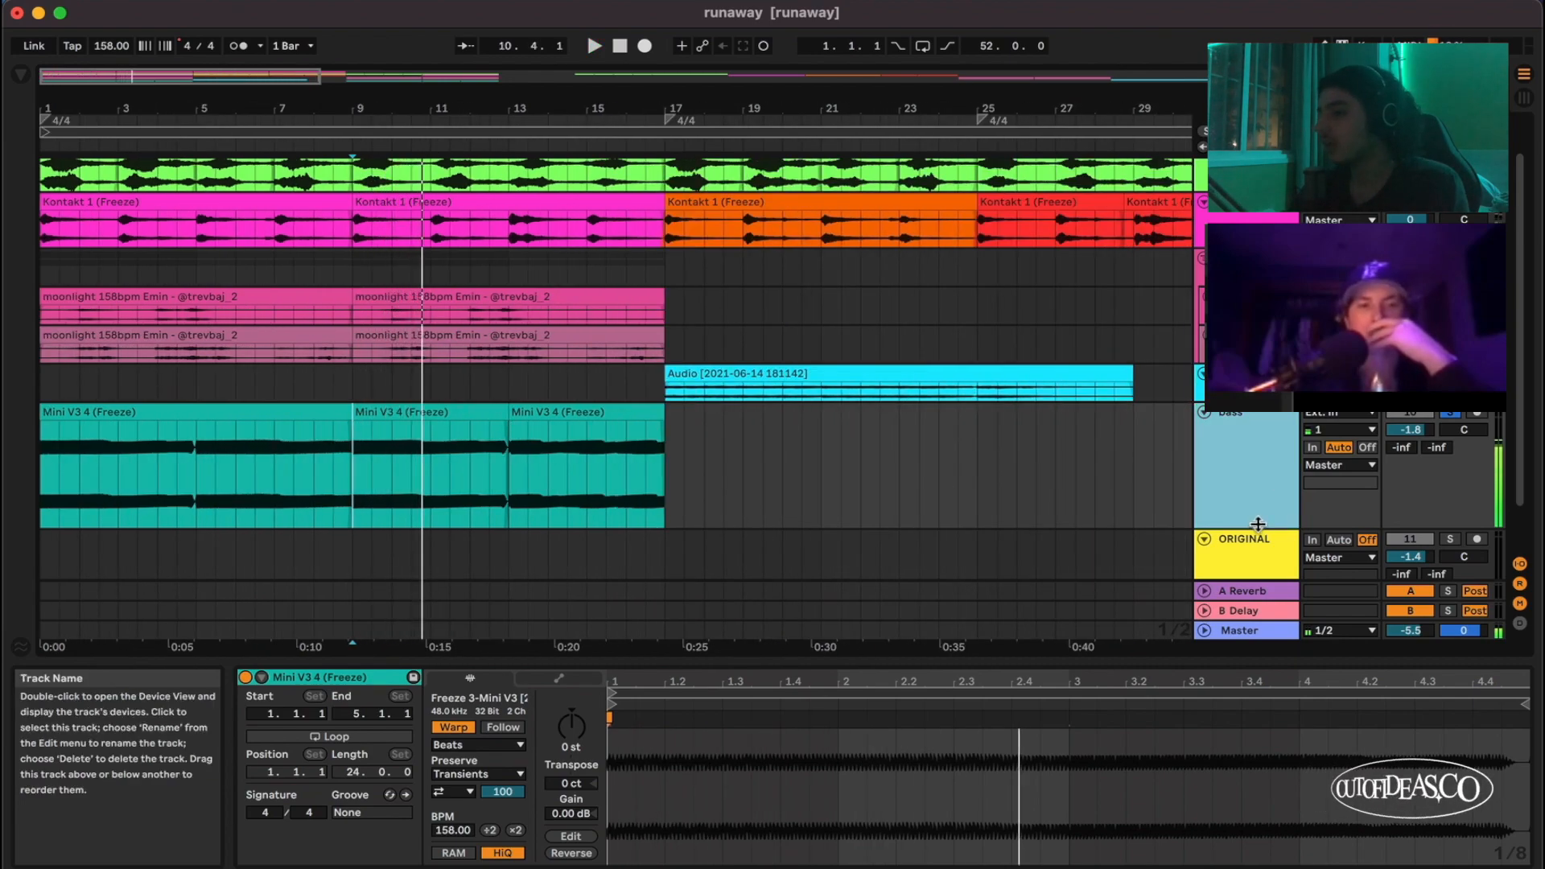
pyautogui.moveTo(1258, 524); pyautogui.dragTo(1262, 457)
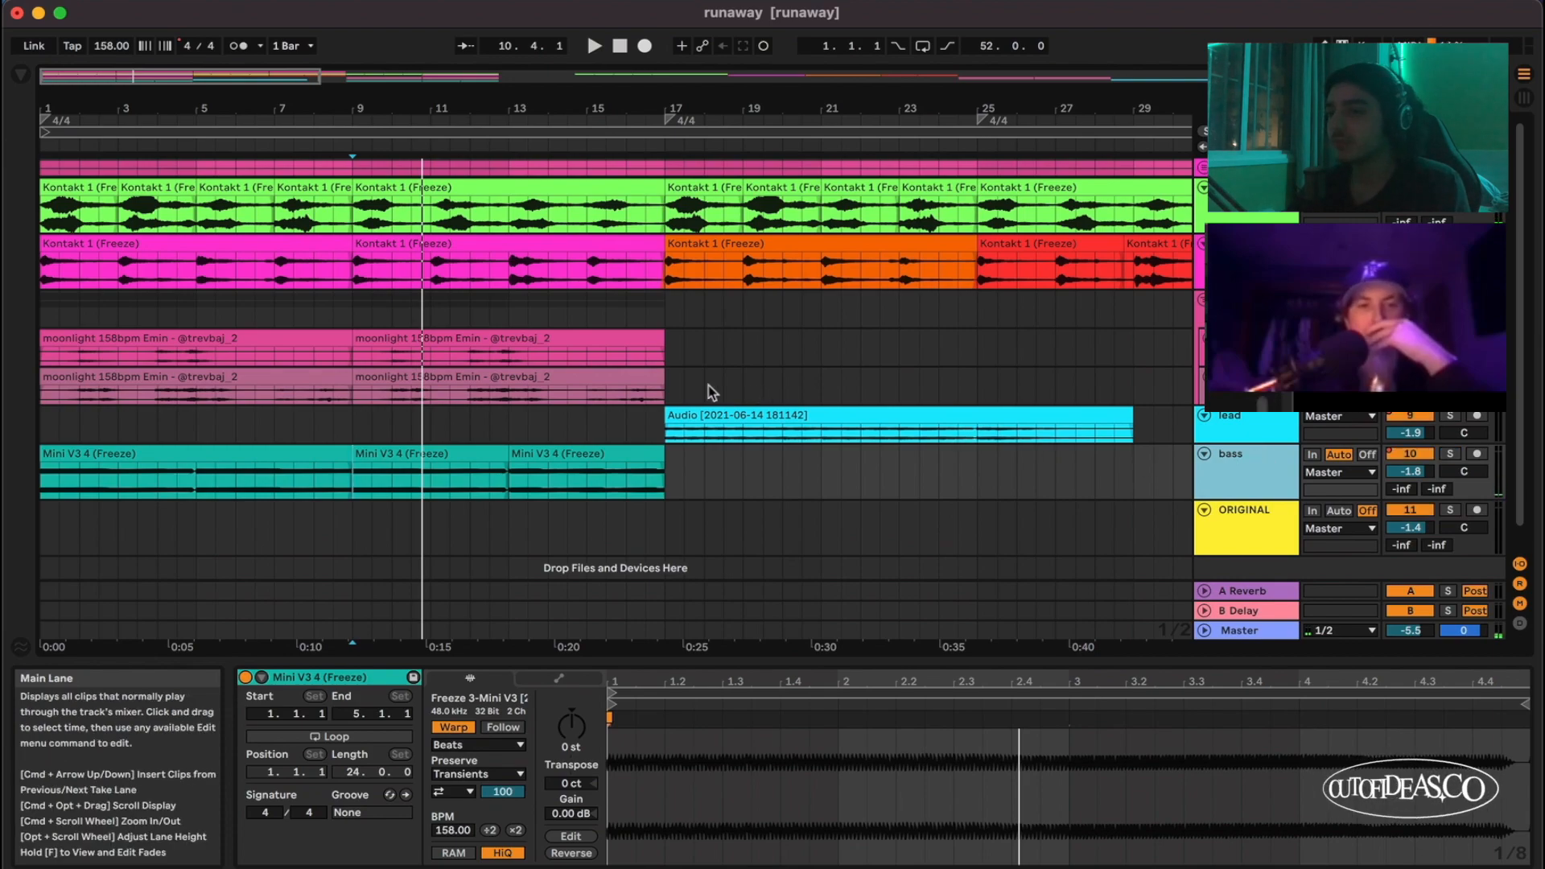
pyautogui.press('+')
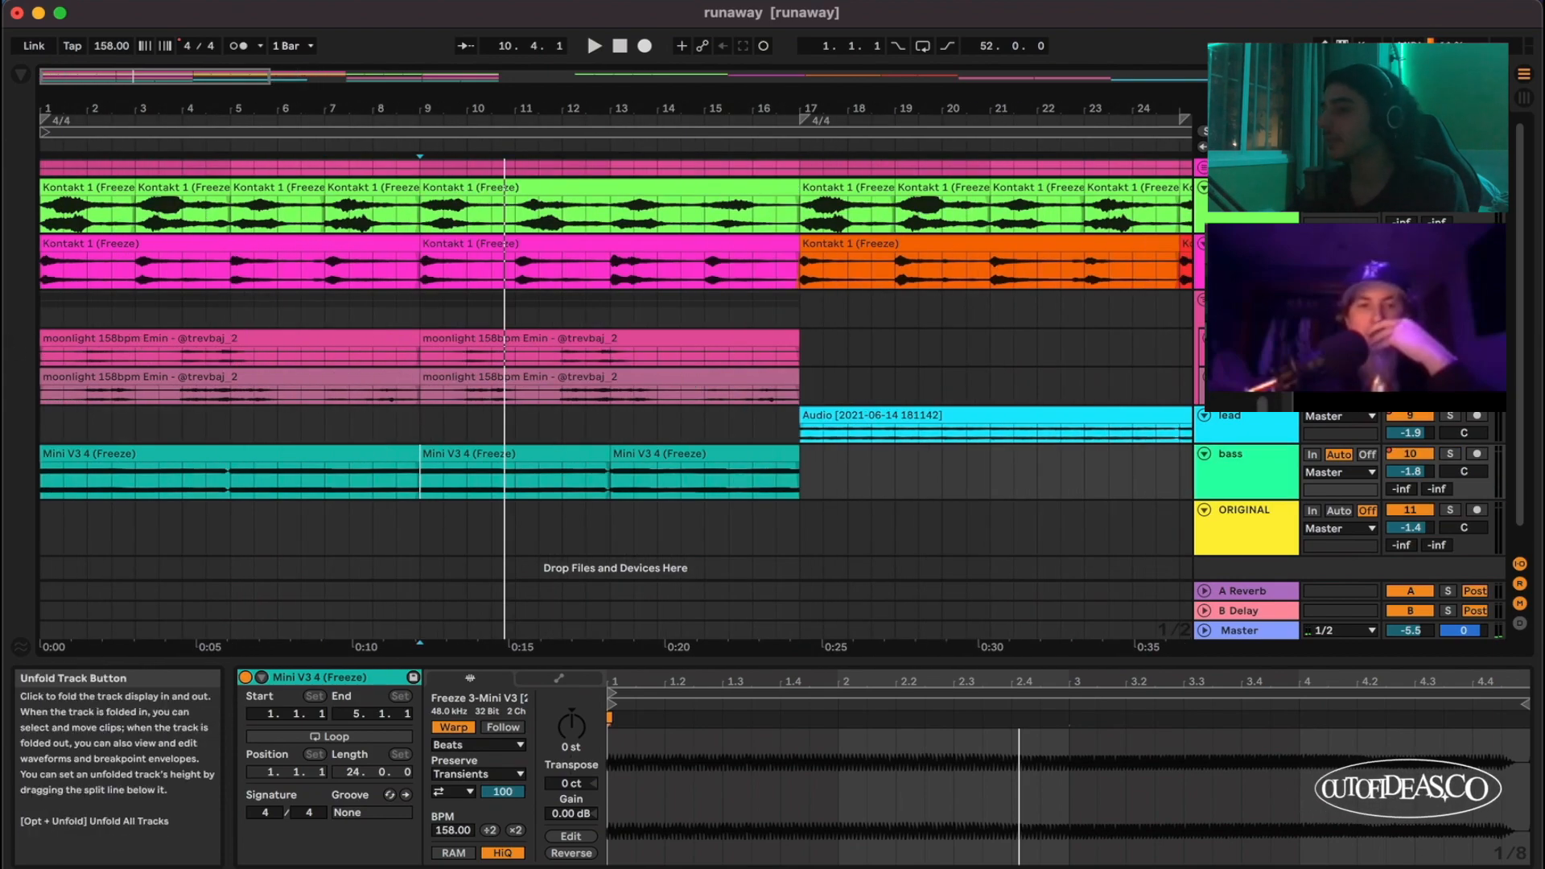
# Step: Solo the vocals group and play the arrangement from bar 1
pyautogui.click(1236, 303)
pyautogui.press('s')
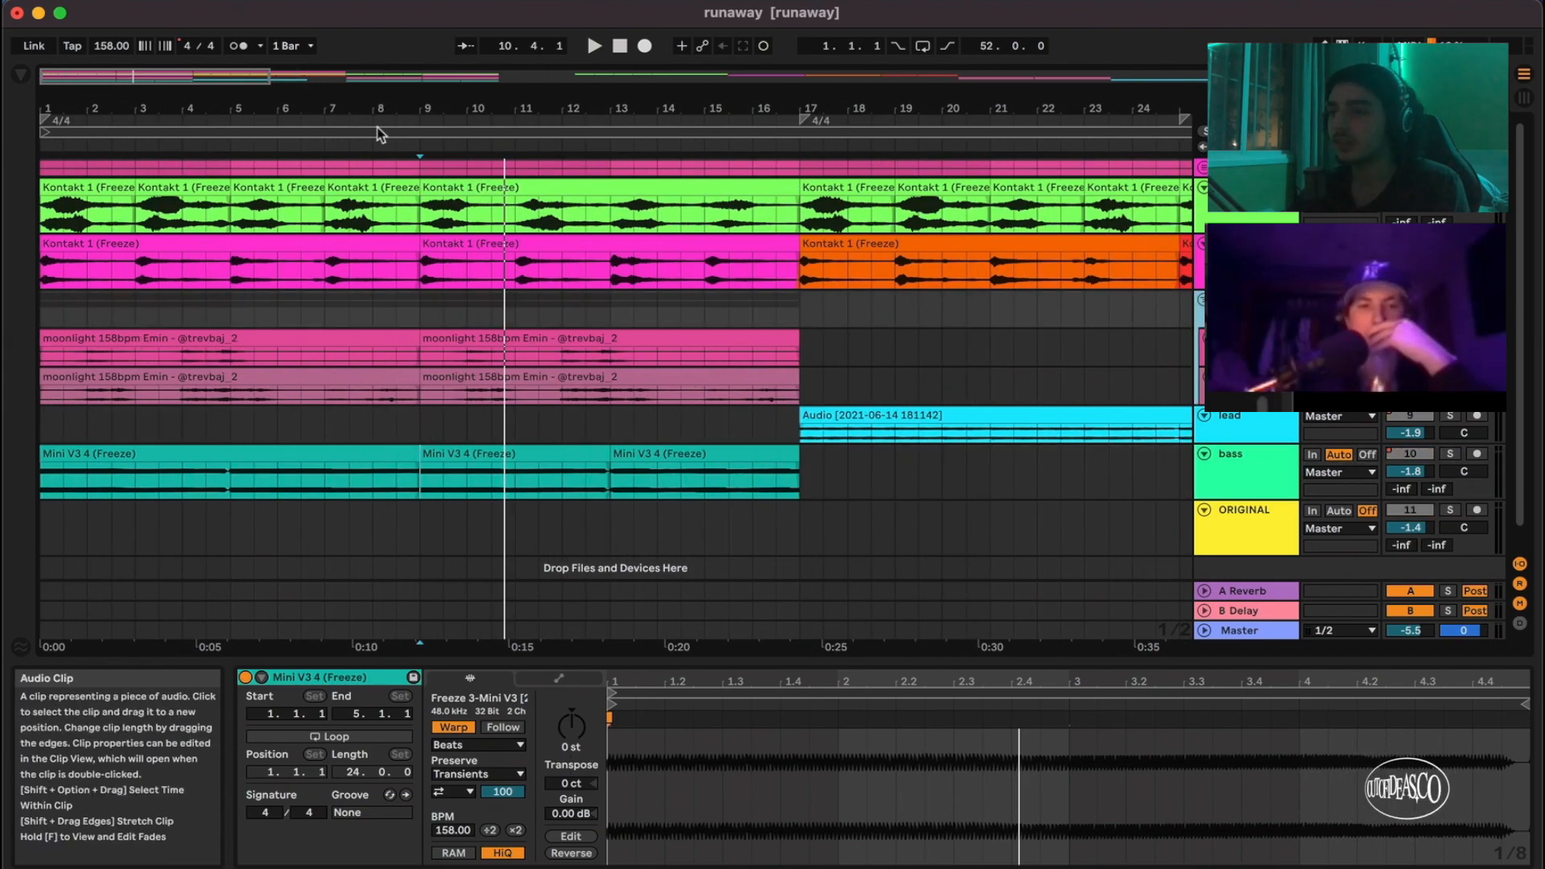
pyautogui.click(625, 46)
pyautogui.press('space')
pyautogui.scroll(-1, 162, 344)
pyautogui.press('+')
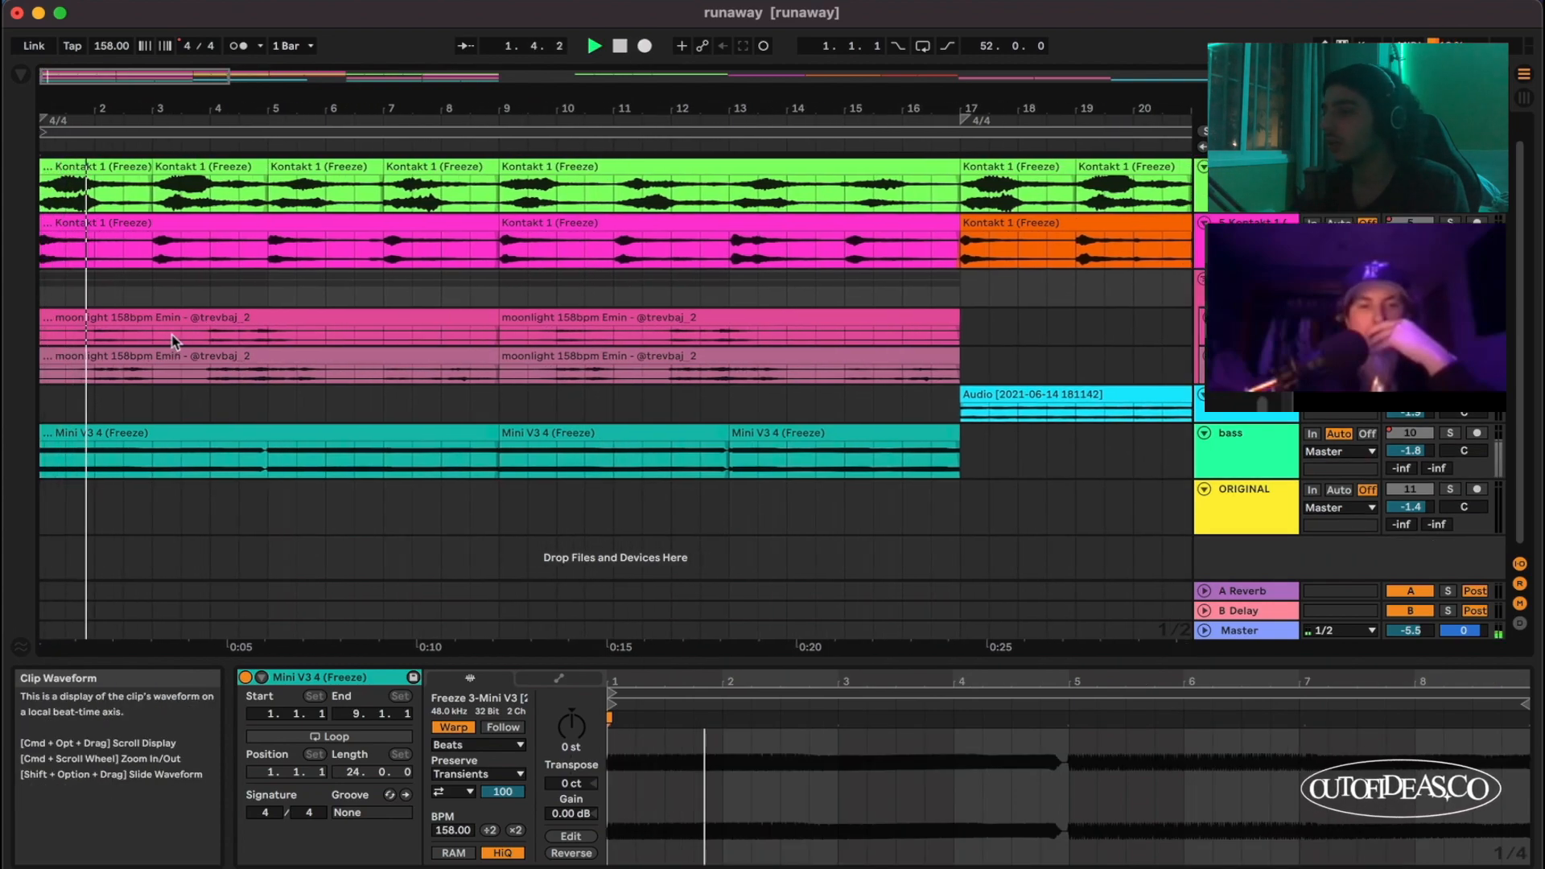
# Step: Show the vocals group's effects chain and inspect its FabFilter Pro-Q 3, Wider and Ghz Midside Matrix plug-in windows in turn
pyautogui.doubleClick(1239, 282)
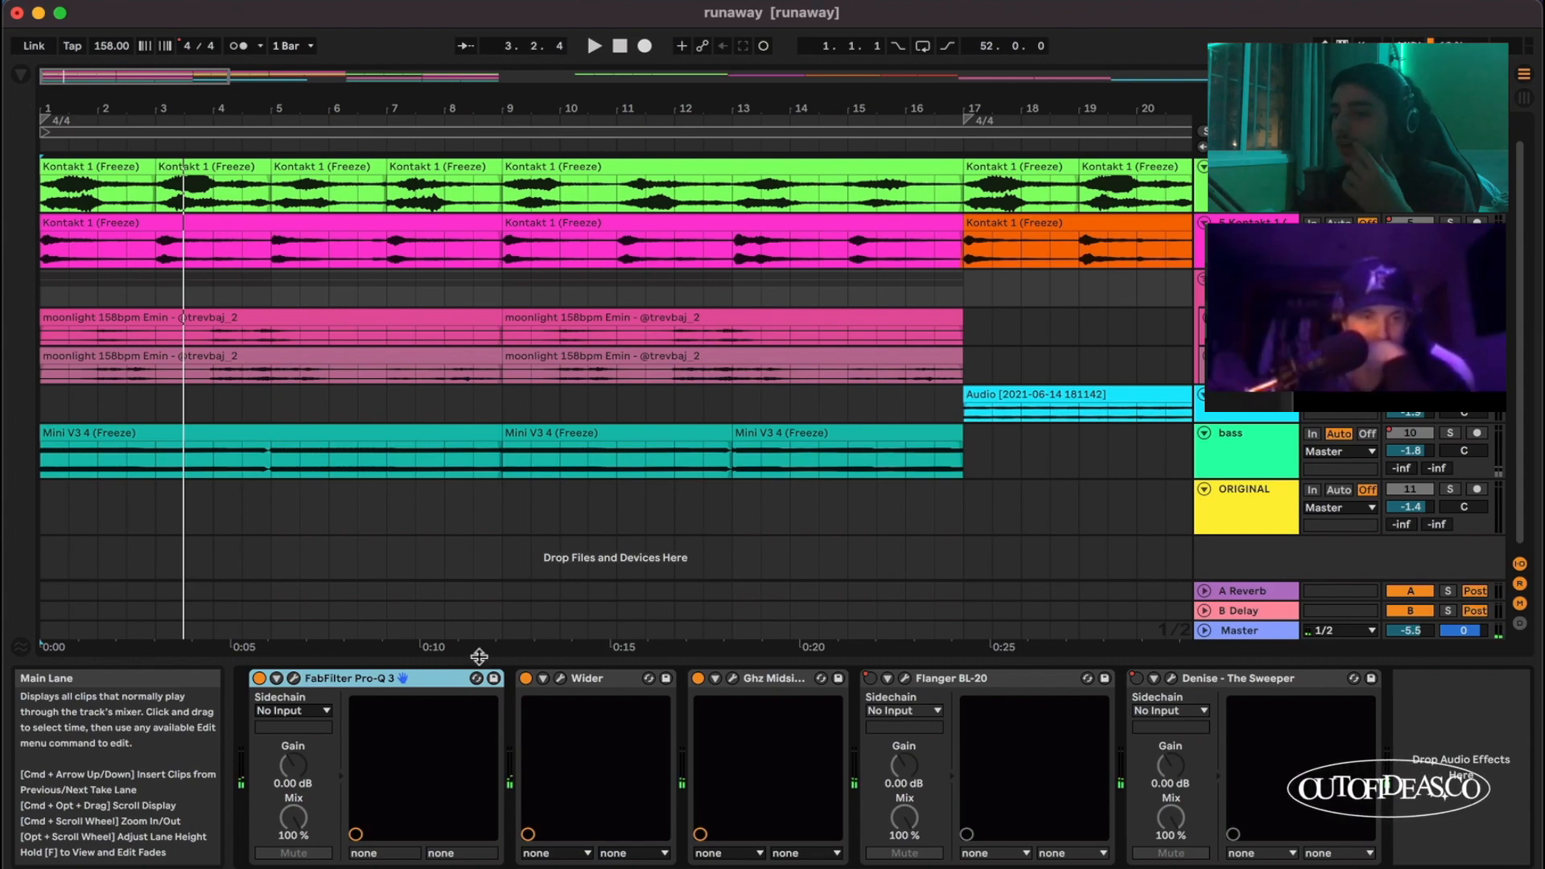
pyautogui.click(294, 679)
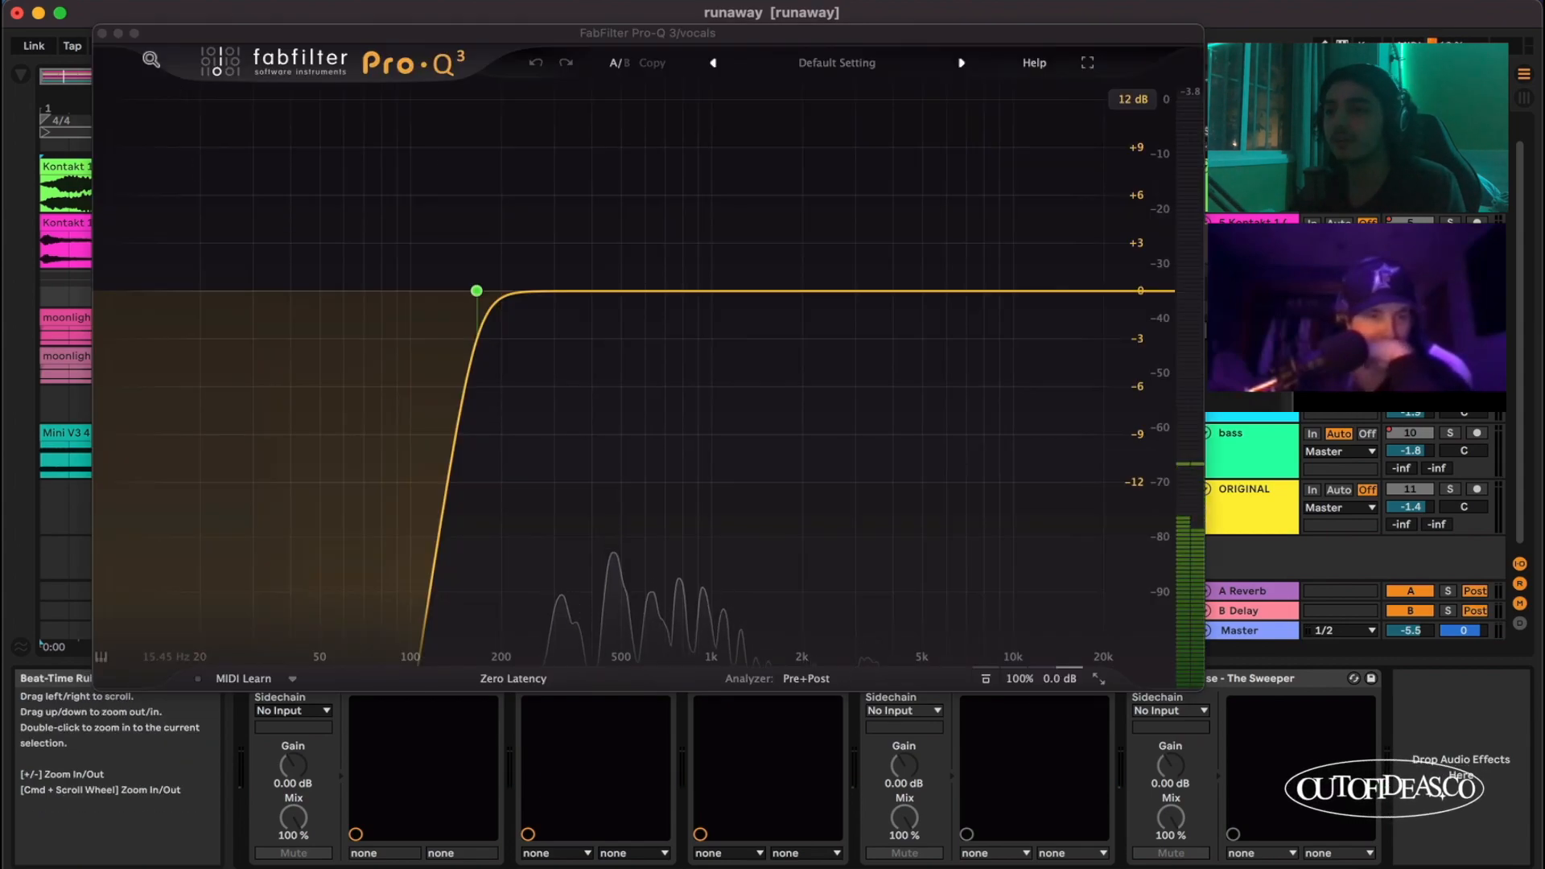
pyautogui.click(117, 33)
pyautogui.click(560, 679)
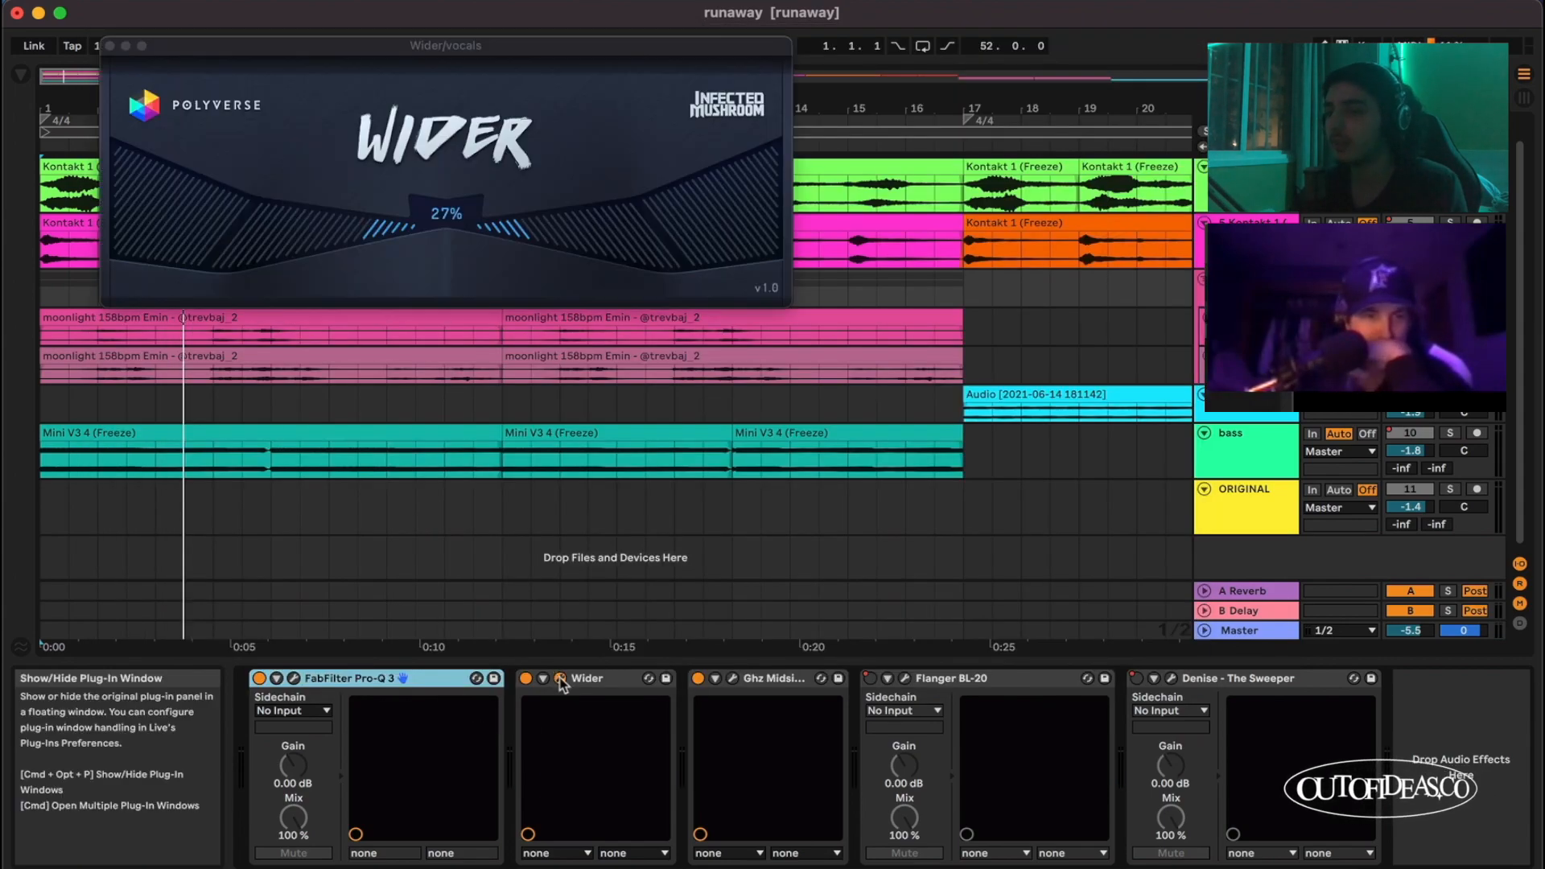
pyautogui.click(110, 46)
pyautogui.click(732, 678)
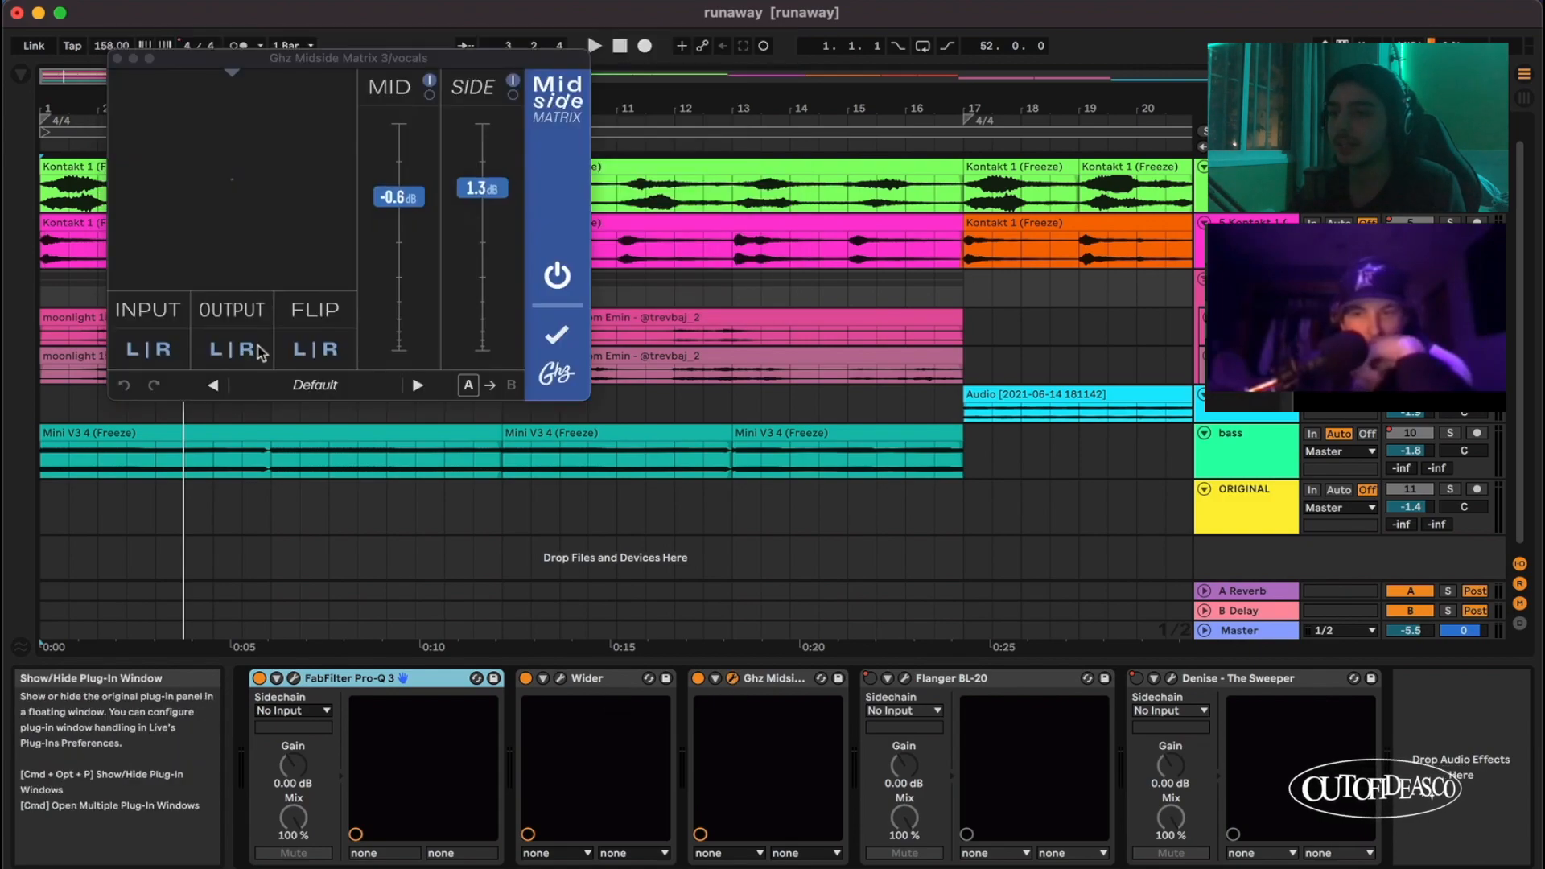
# Step: Close the Ghz Midside Matrix window and check the Flanger BL-20 and The Sweeper devices against the arrangement from bar 17
pyautogui.click(118, 57)
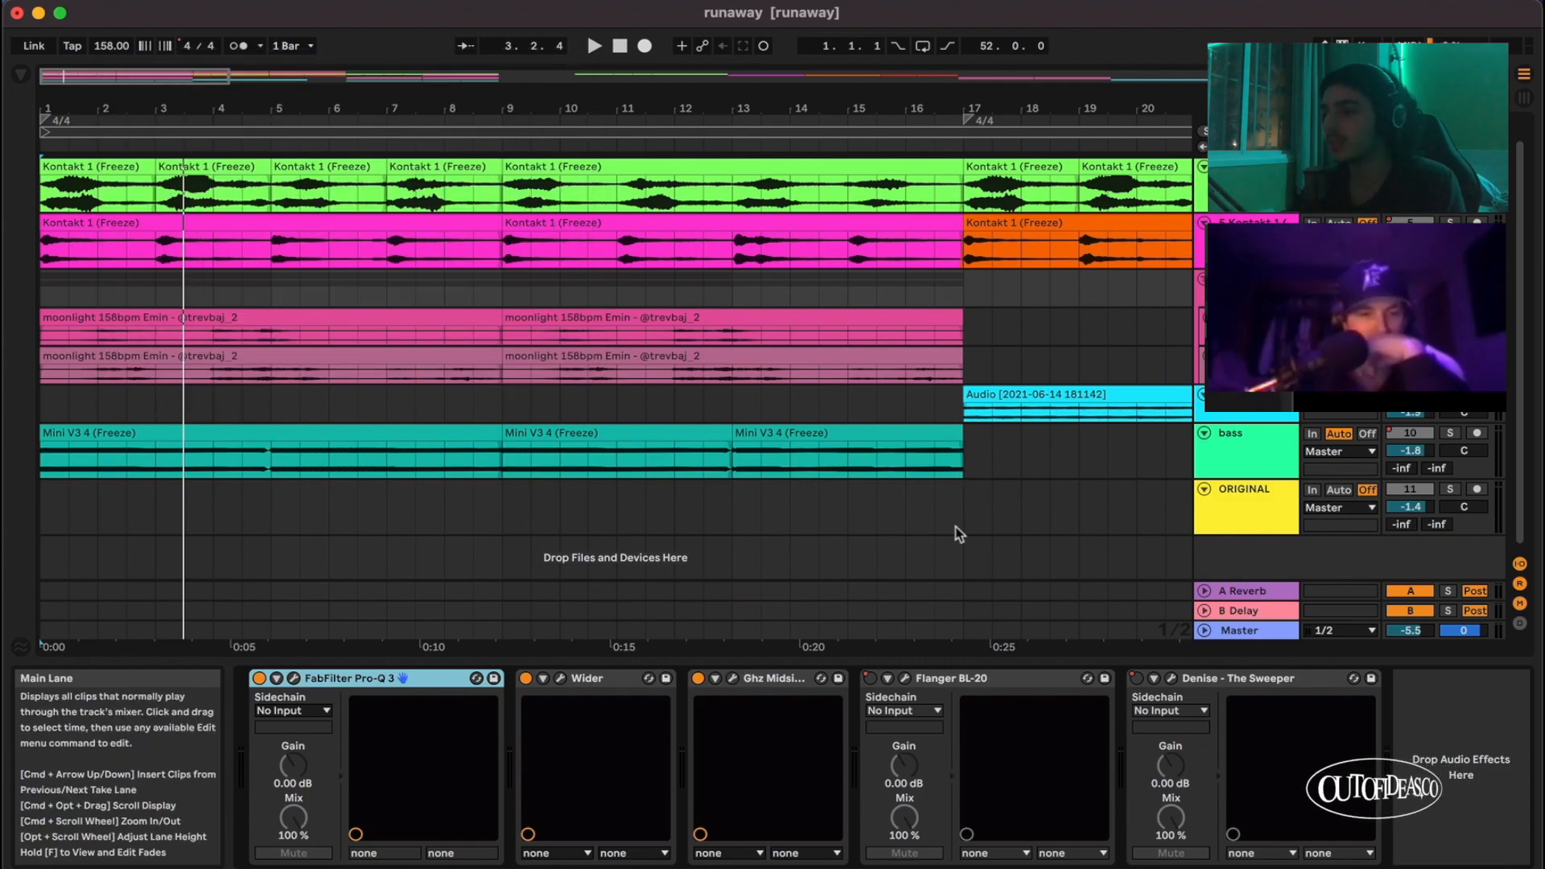
pyautogui.scroll(-2, 925, 464)
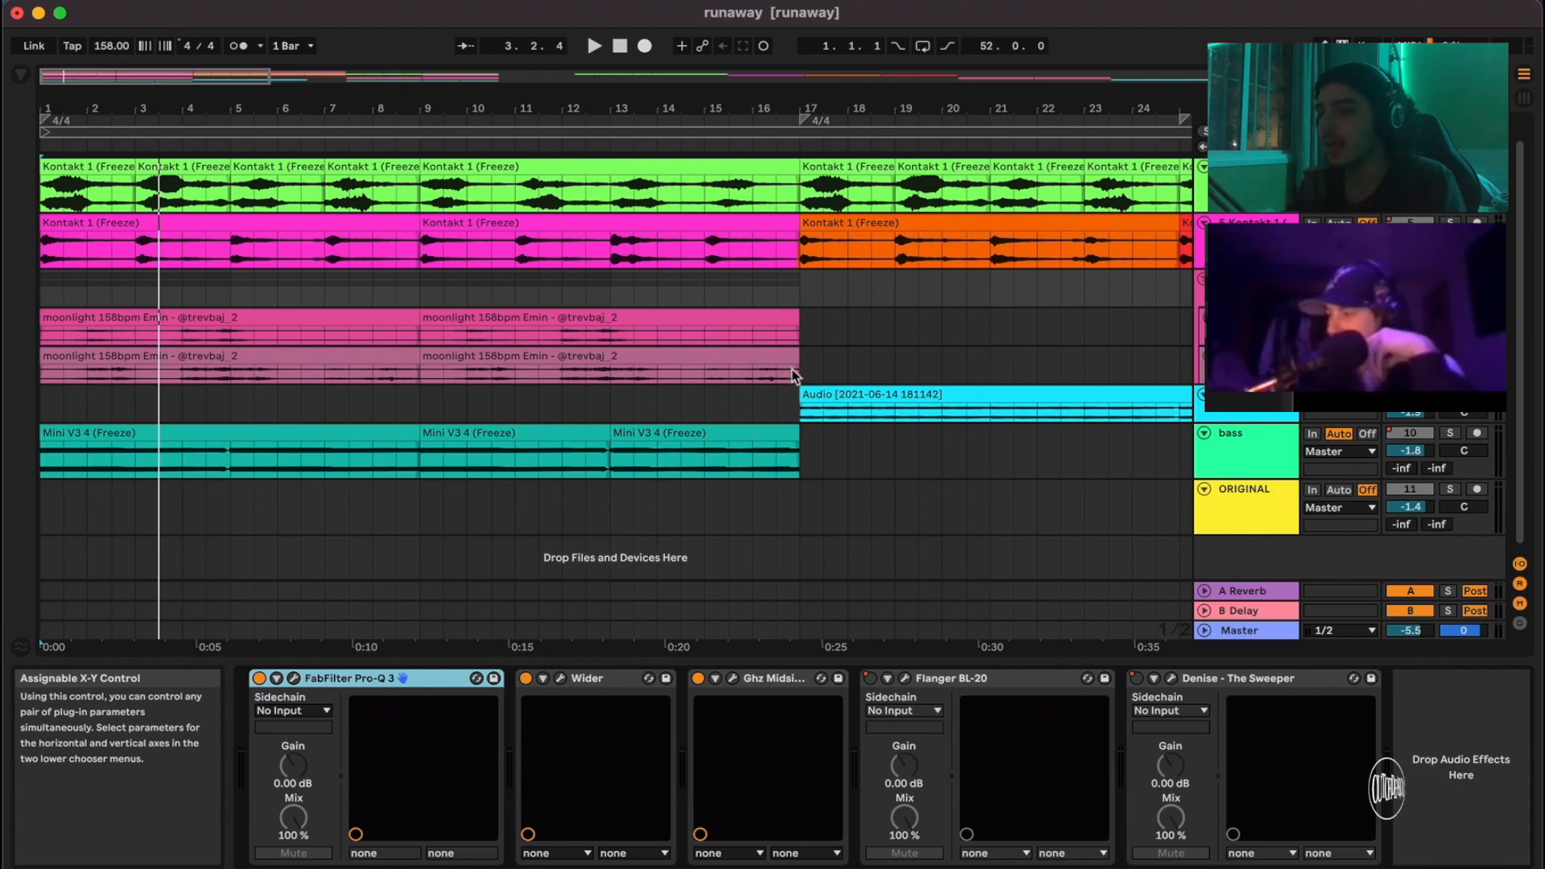
pyautogui.hscroll(10, 793, 376)
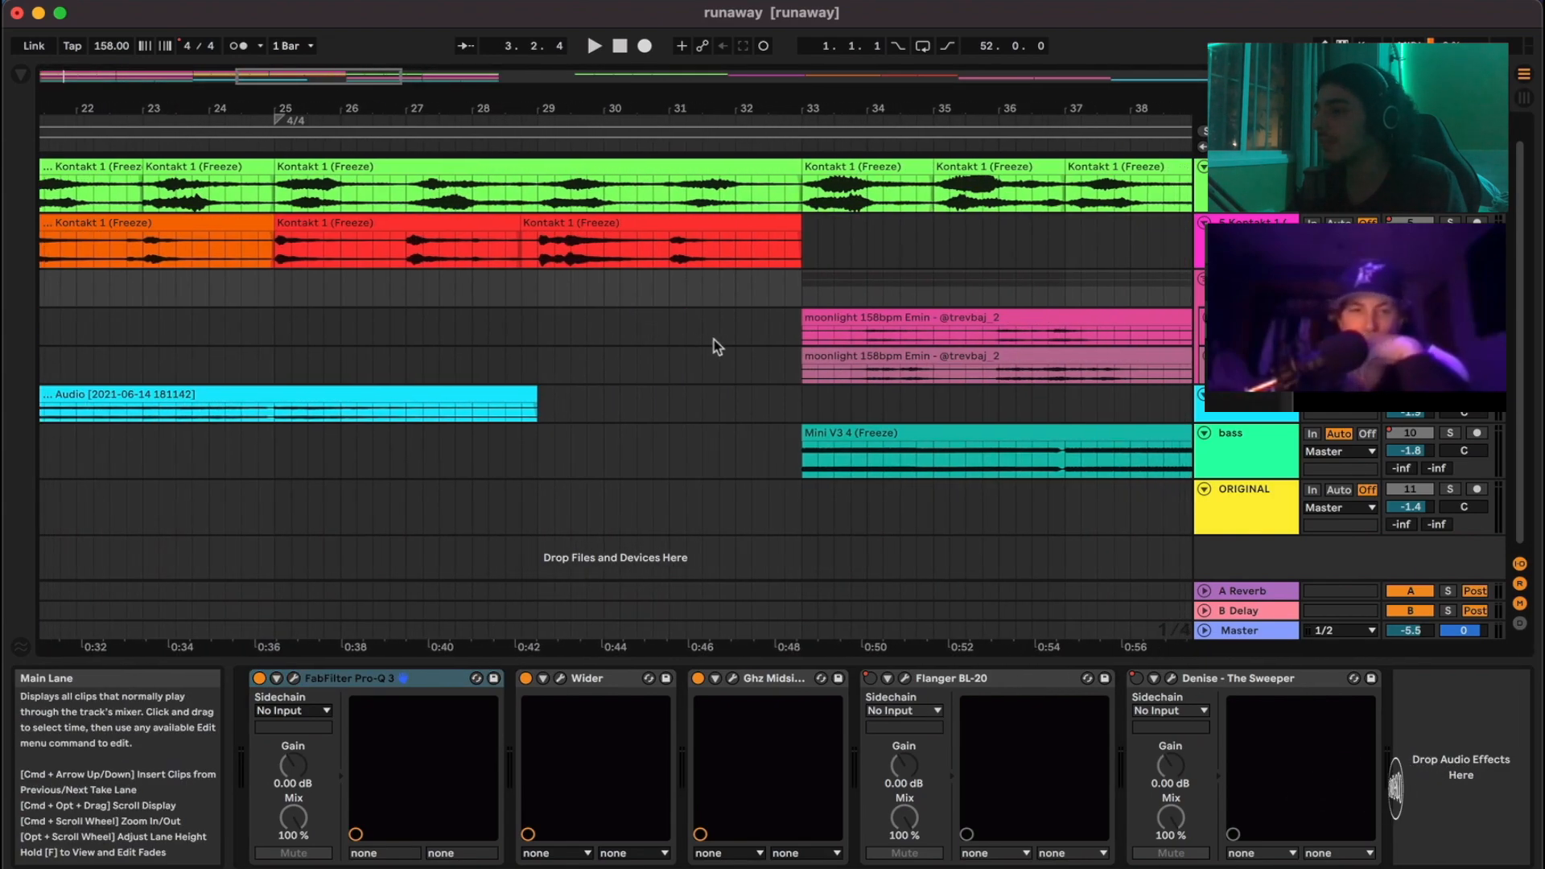
pyautogui.scroll(-3, 715, 346)
pyautogui.scroll(-2, 712, 344)
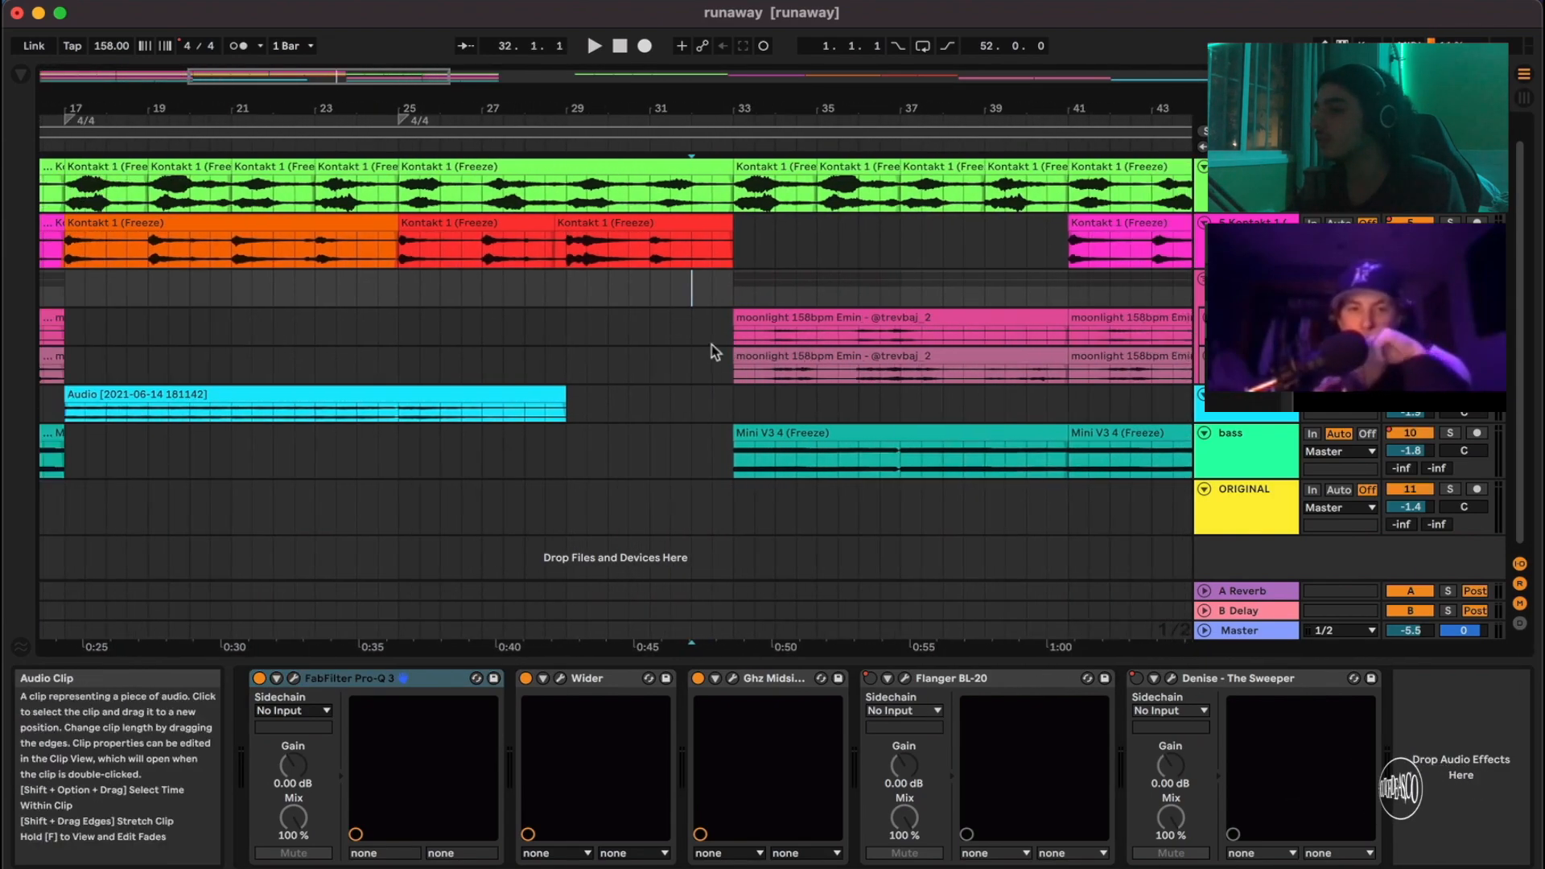
pyautogui.click(968, 682)
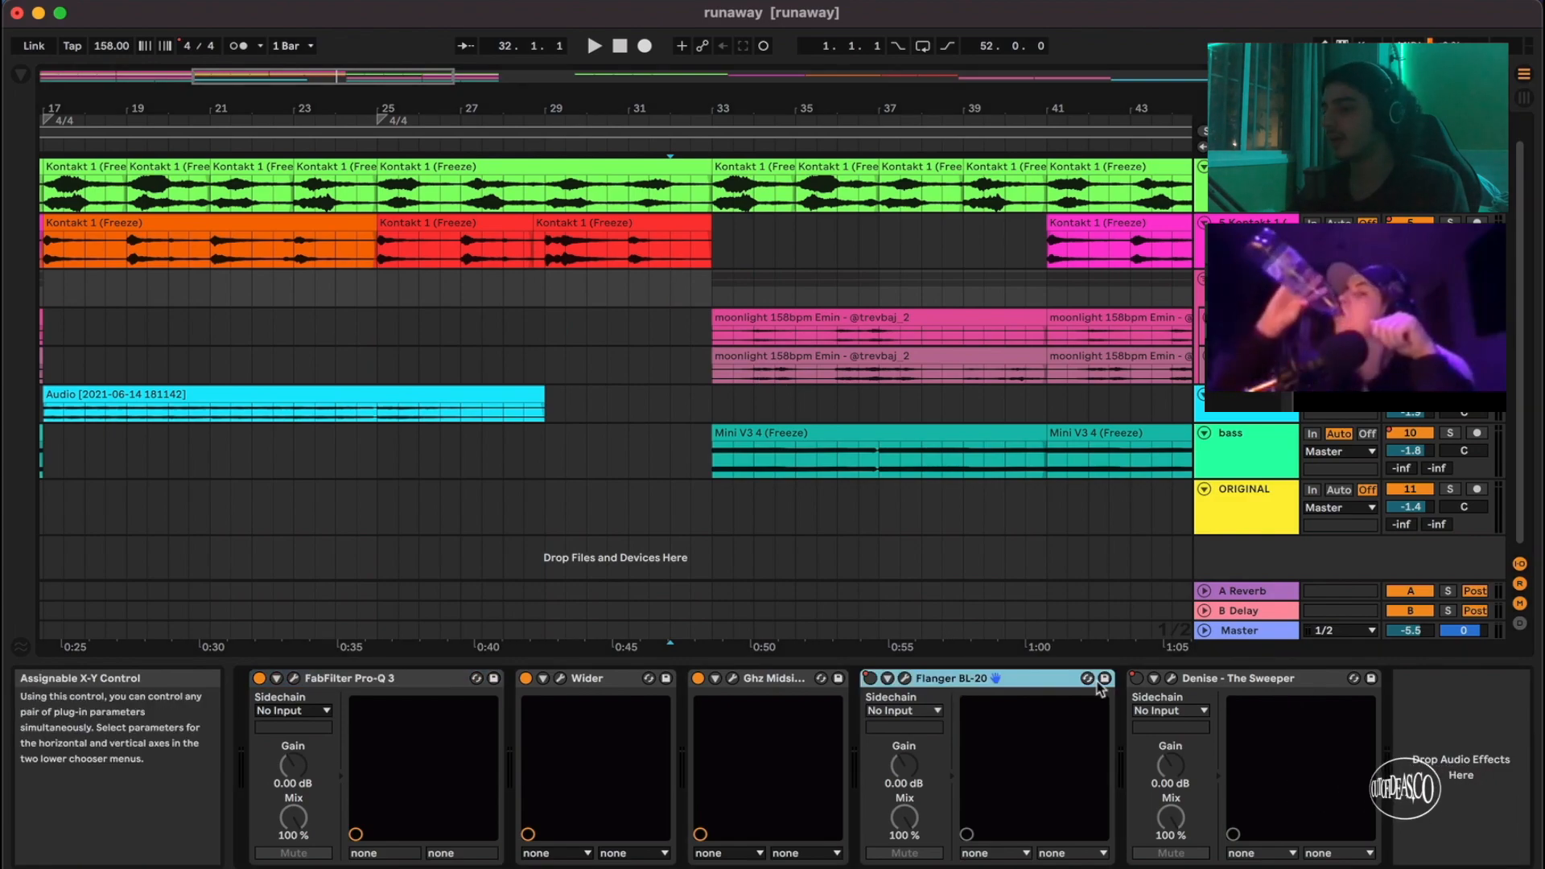
pyautogui.press('Right')
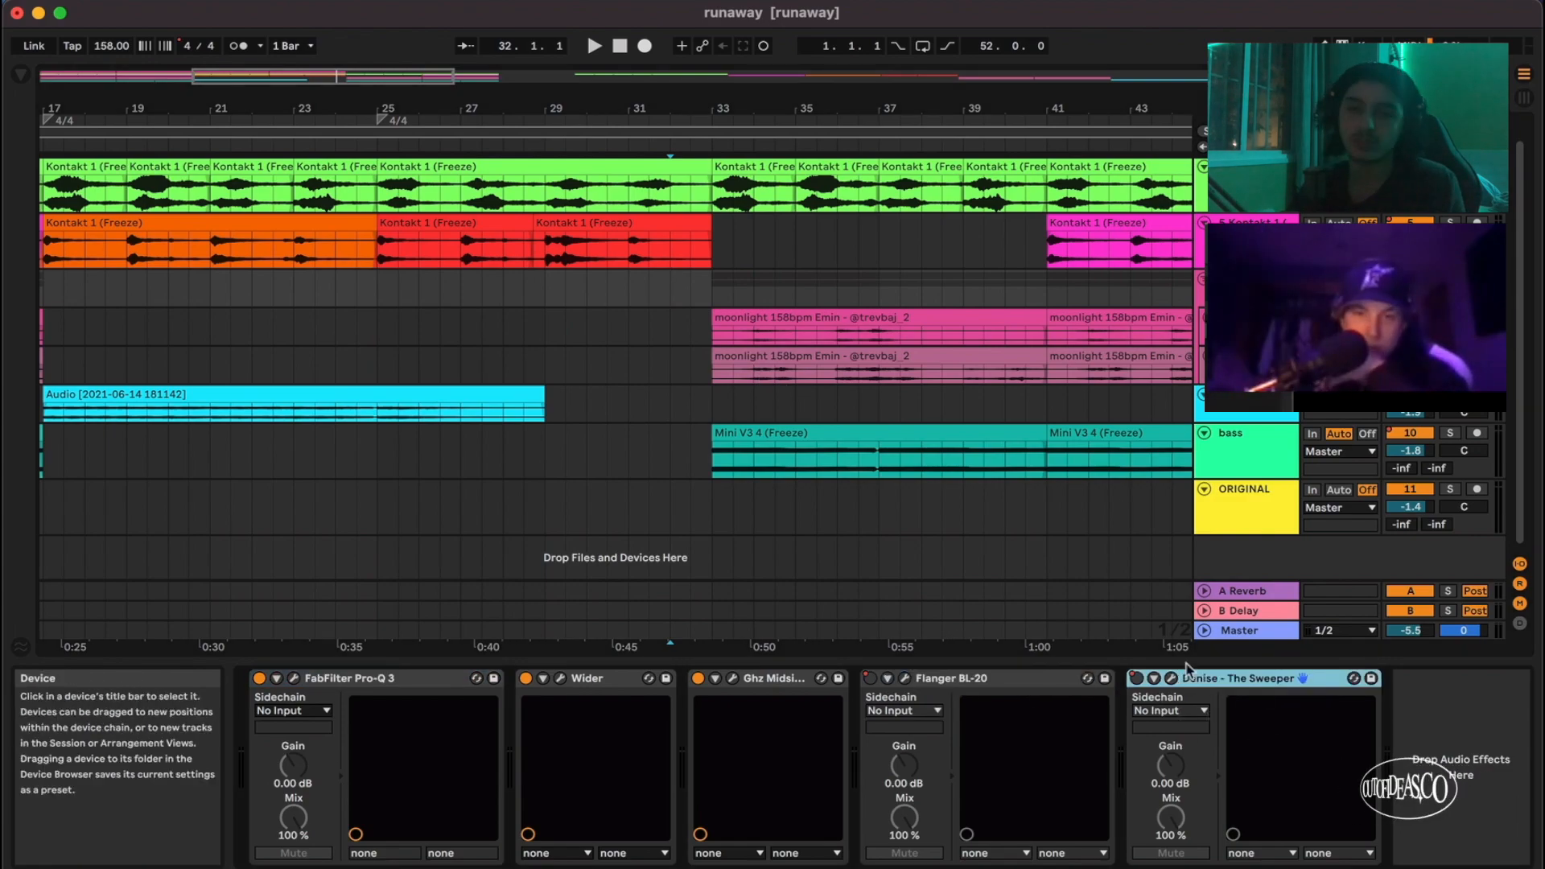
# Step: Play the arrangement from bar 29 into the vocal section at bar 33 to hear the Flanger BL-20 and The Sweeper
pyautogui.scroll(1, 921, 414)
pyautogui.hscroll(1, 921, 414)
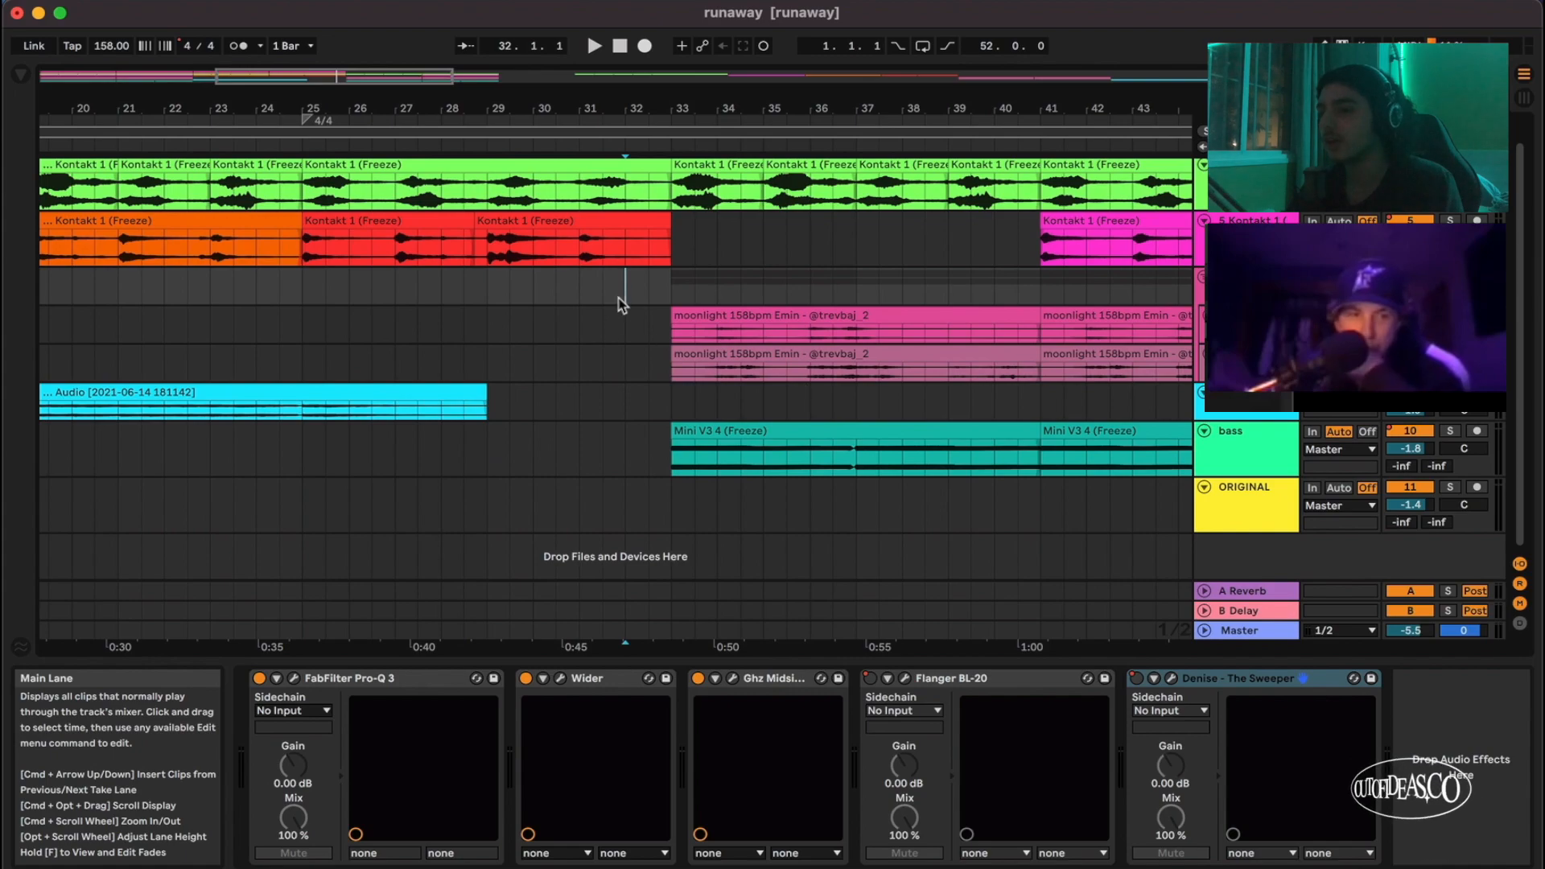
pyautogui.hscroll(2, 544, 345)
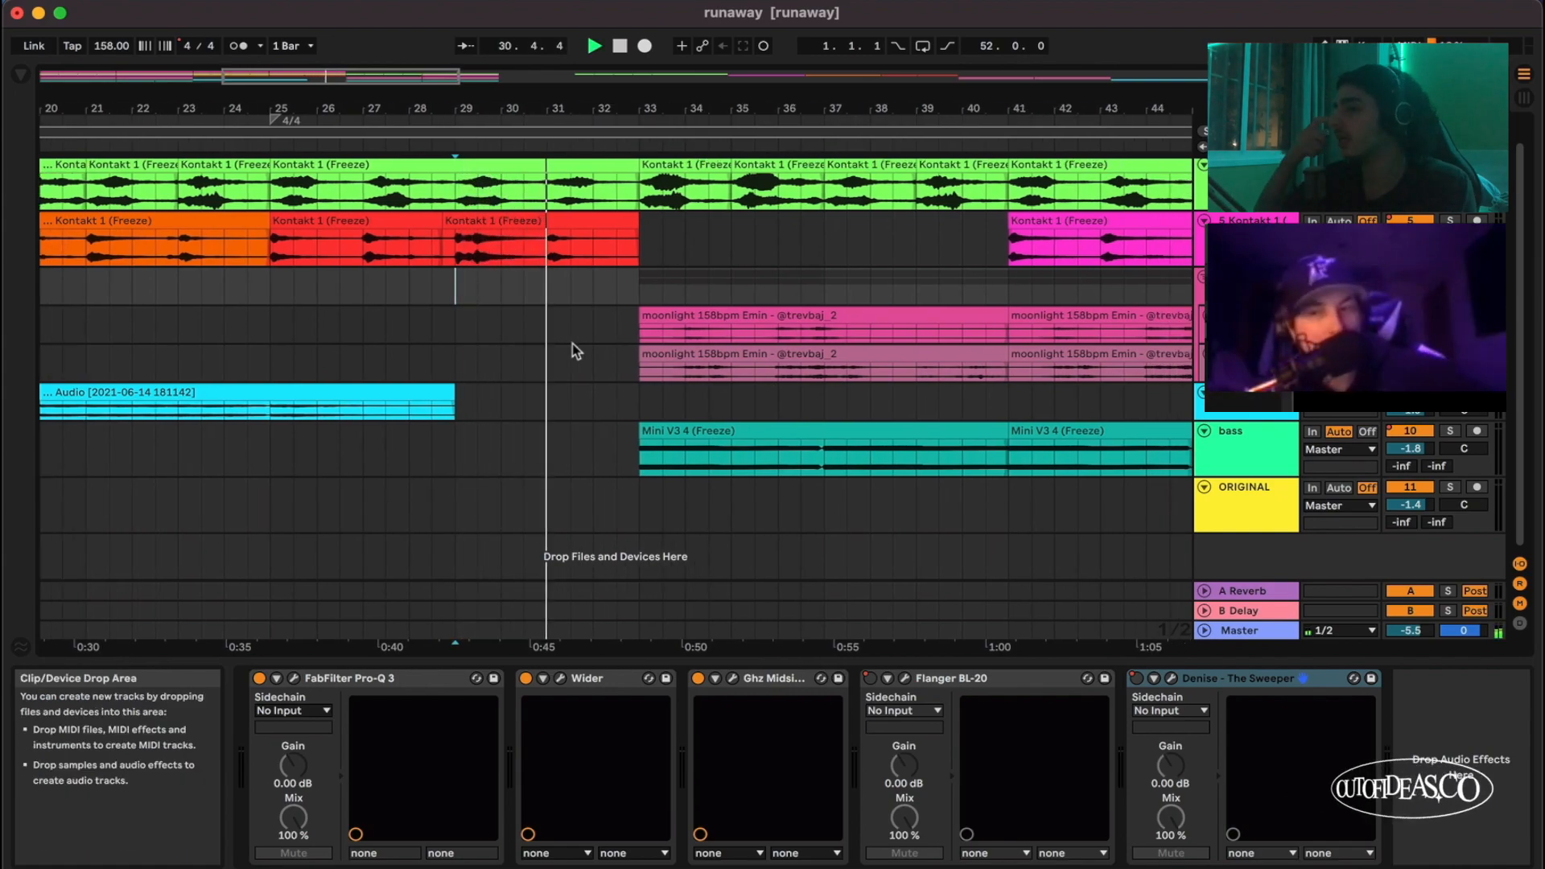
pyautogui.hscroll(2, 627, 346)
pyautogui.scroll(5, 682, 350)
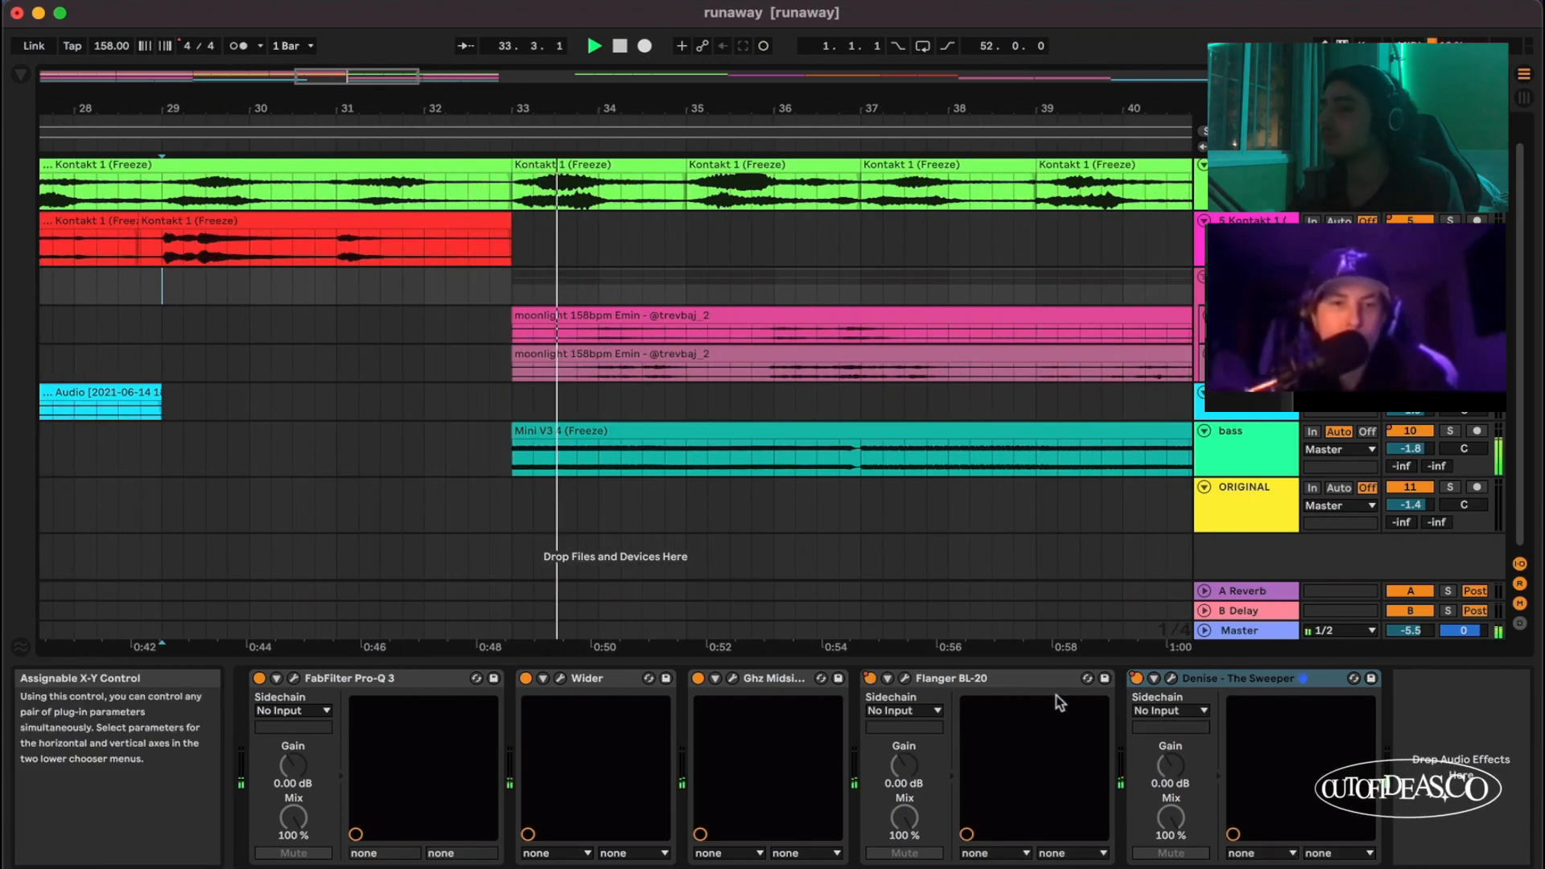
pyautogui.scroll(-5, 954, 545)
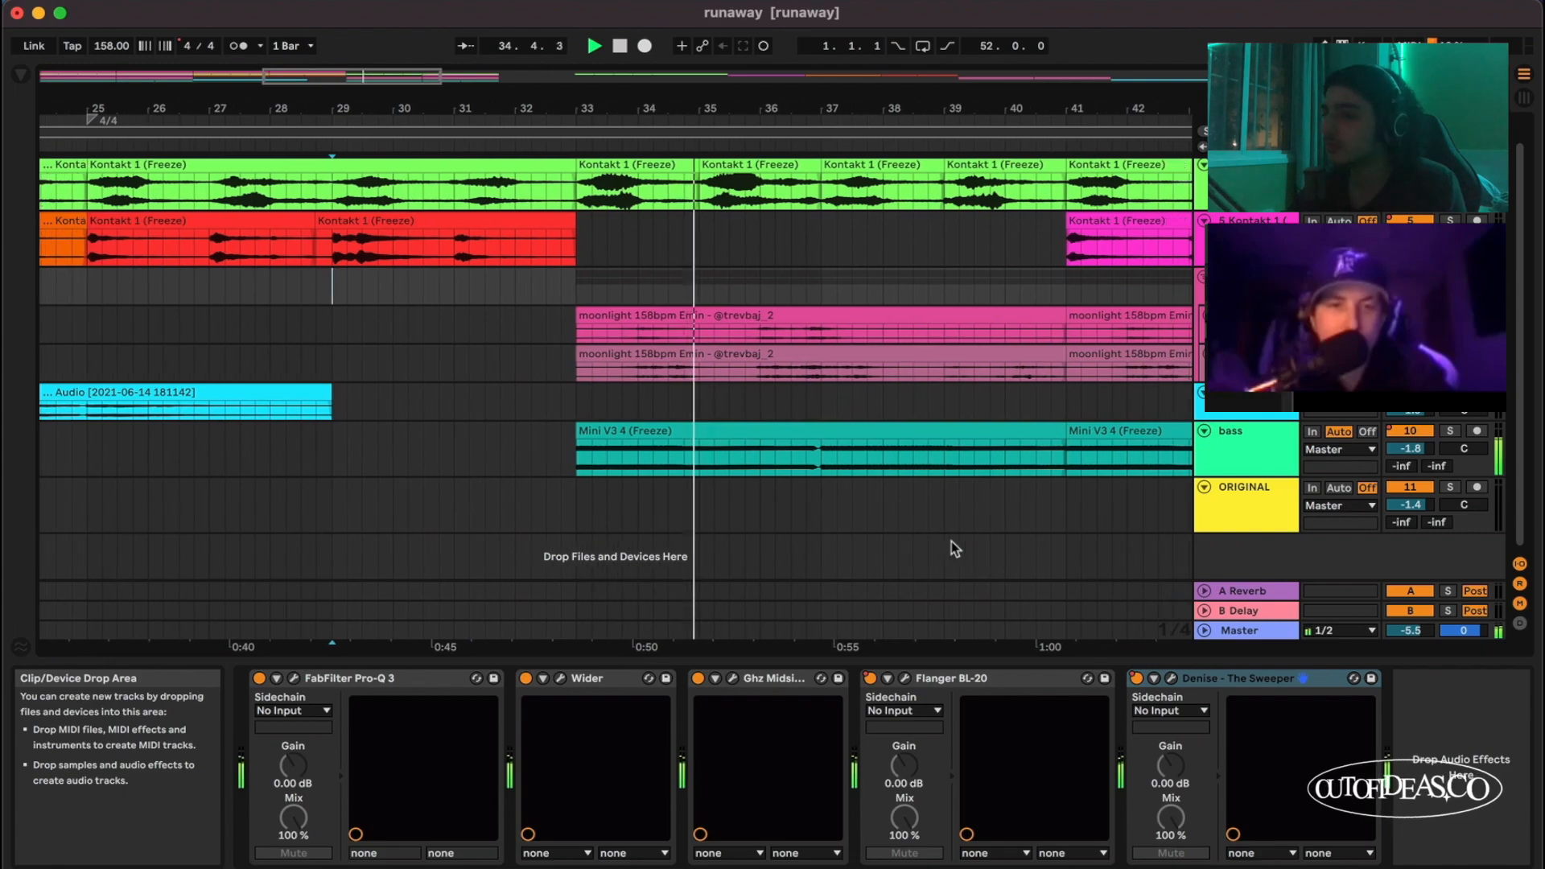
# Step: Inspect The Sweeper's plug-in window while the vocals play, close it and stop playback near bar 48
pyautogui.click(1171, 678)
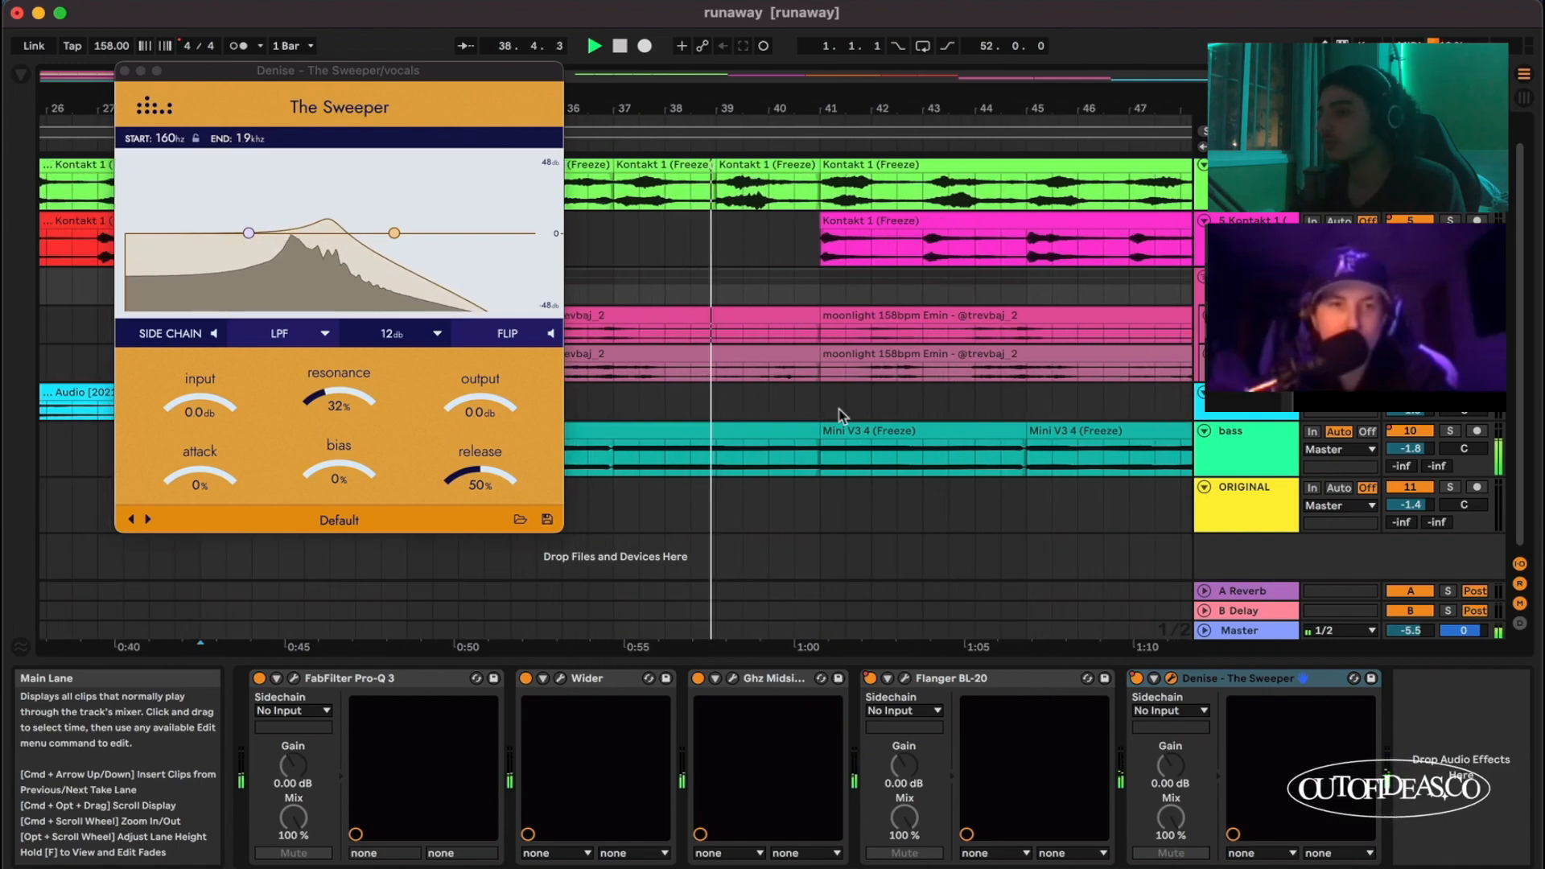
pyautogui.scroll(-2, 842, 416)
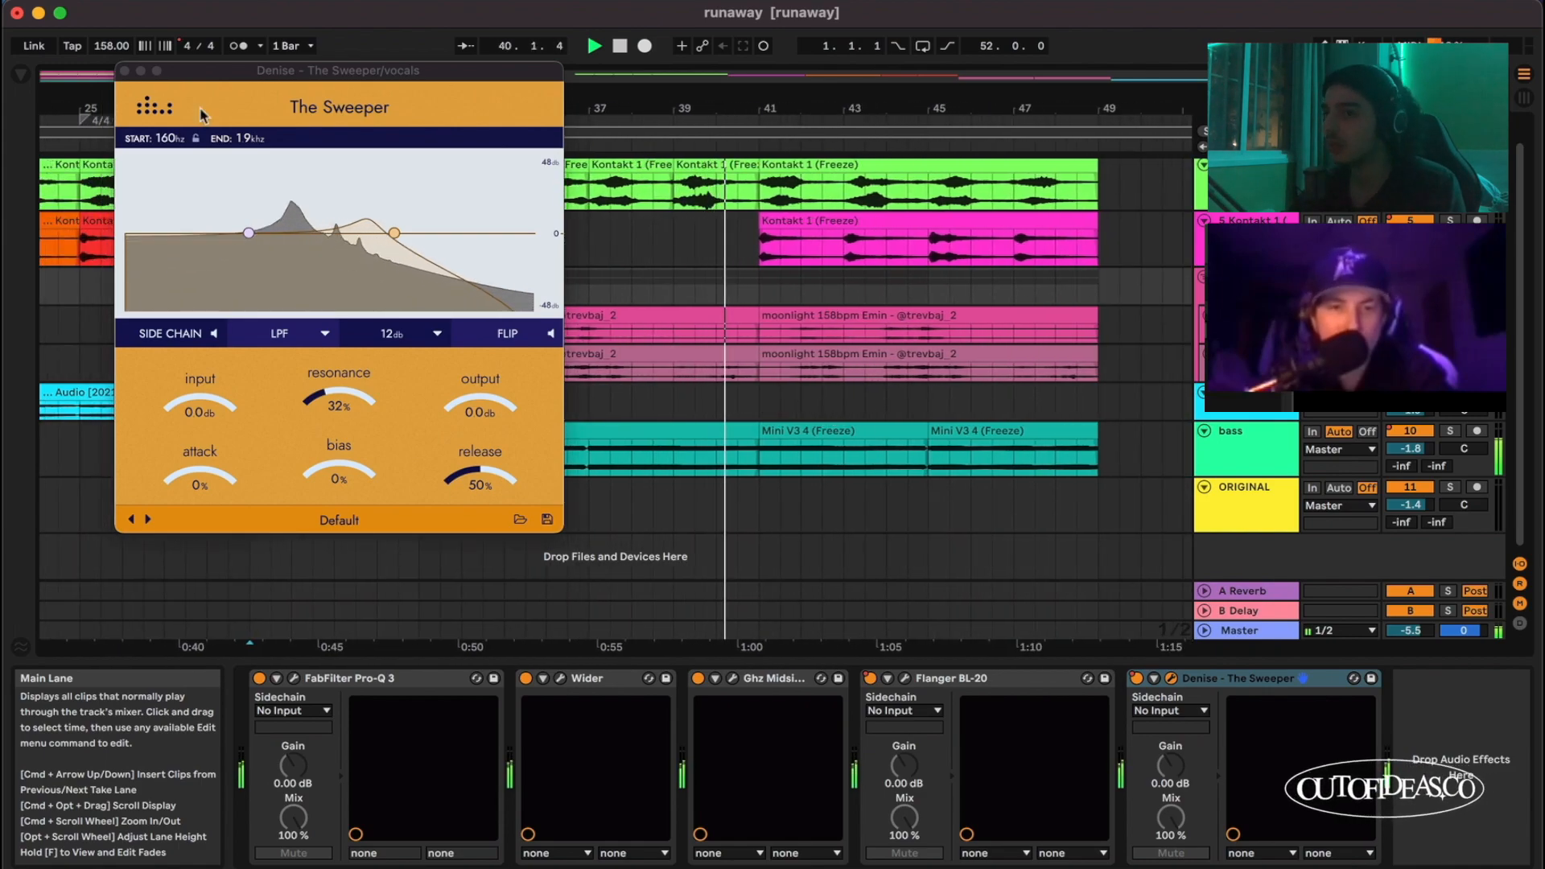
pyautogui.click(124, 73)
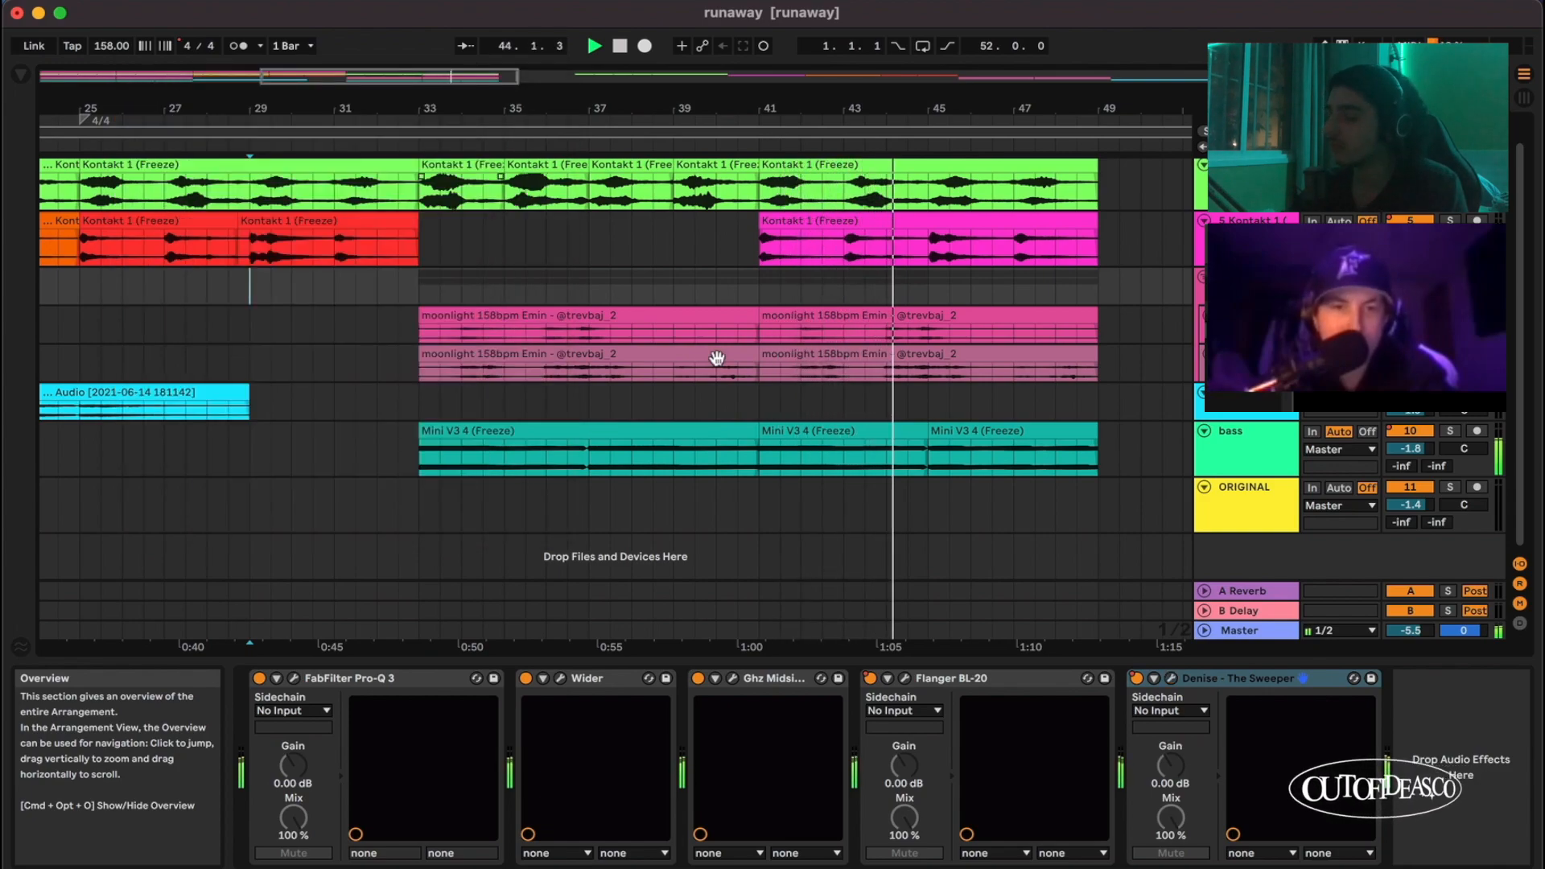
pyautogui.scroll(-2, 708, 355)
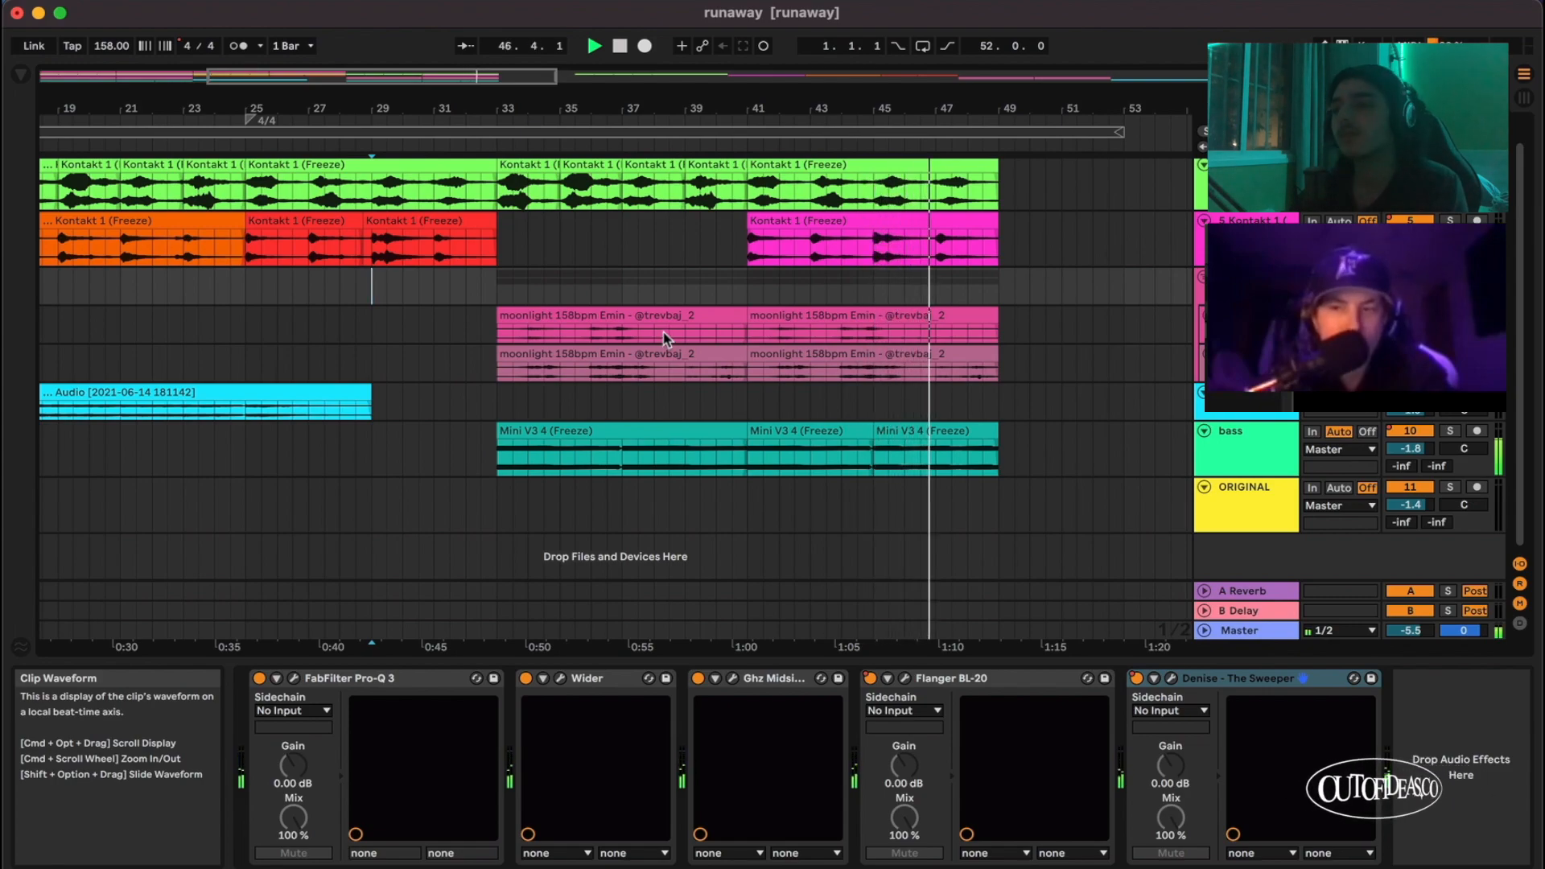
pyautogui.scroll(-1, 943, 370)
pyautogui.scroll(-2, 1001, 364)
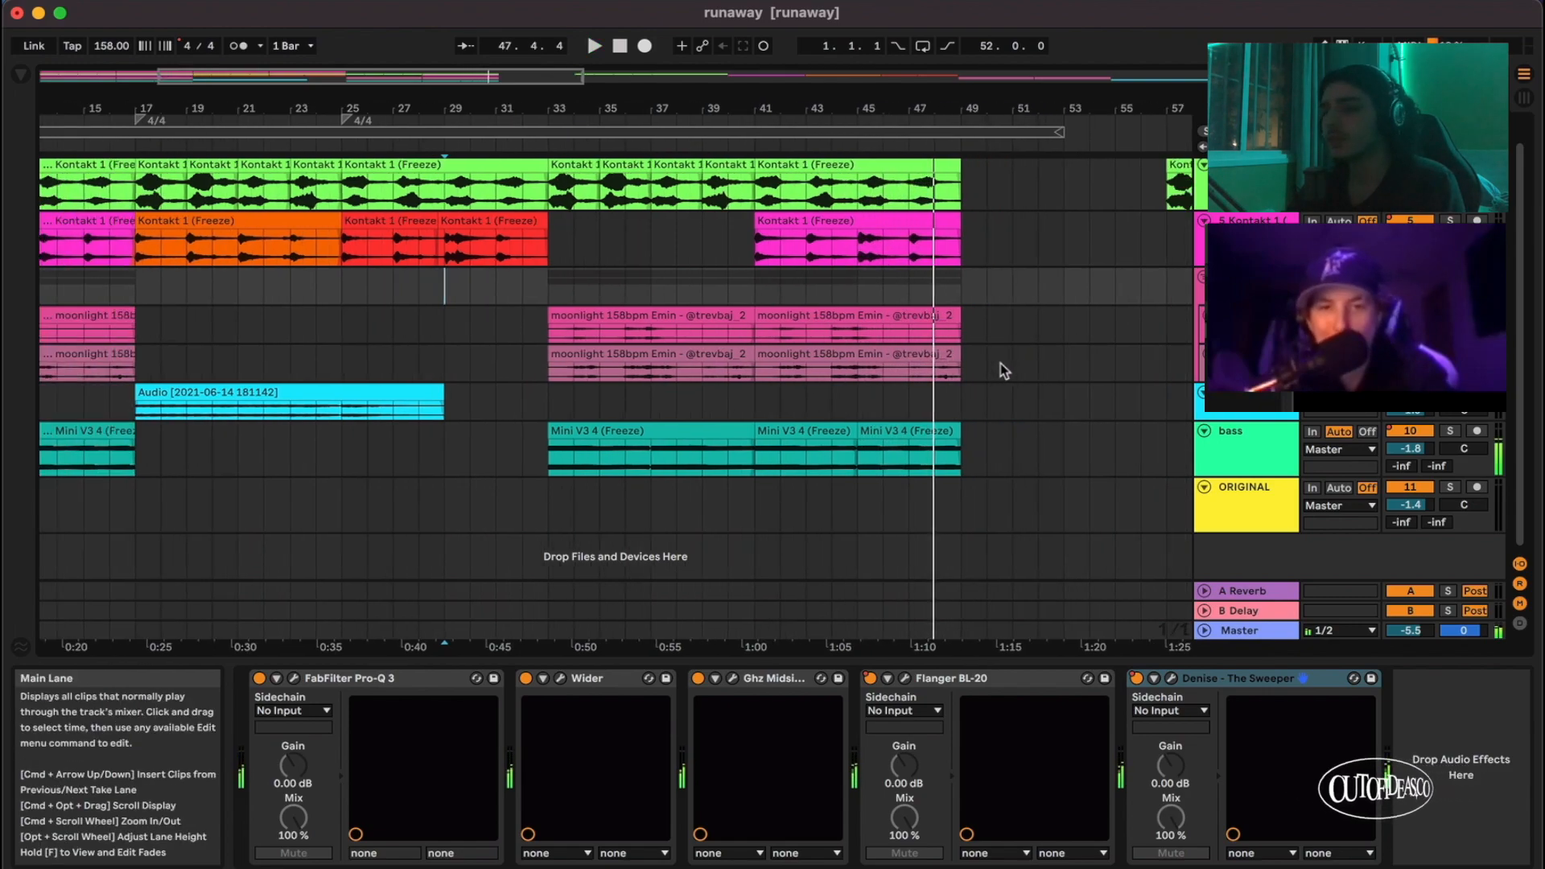
# Step: Show the lead track's effects chain and play its audio clip from bar 17
pyautogui.click(1276, 447)
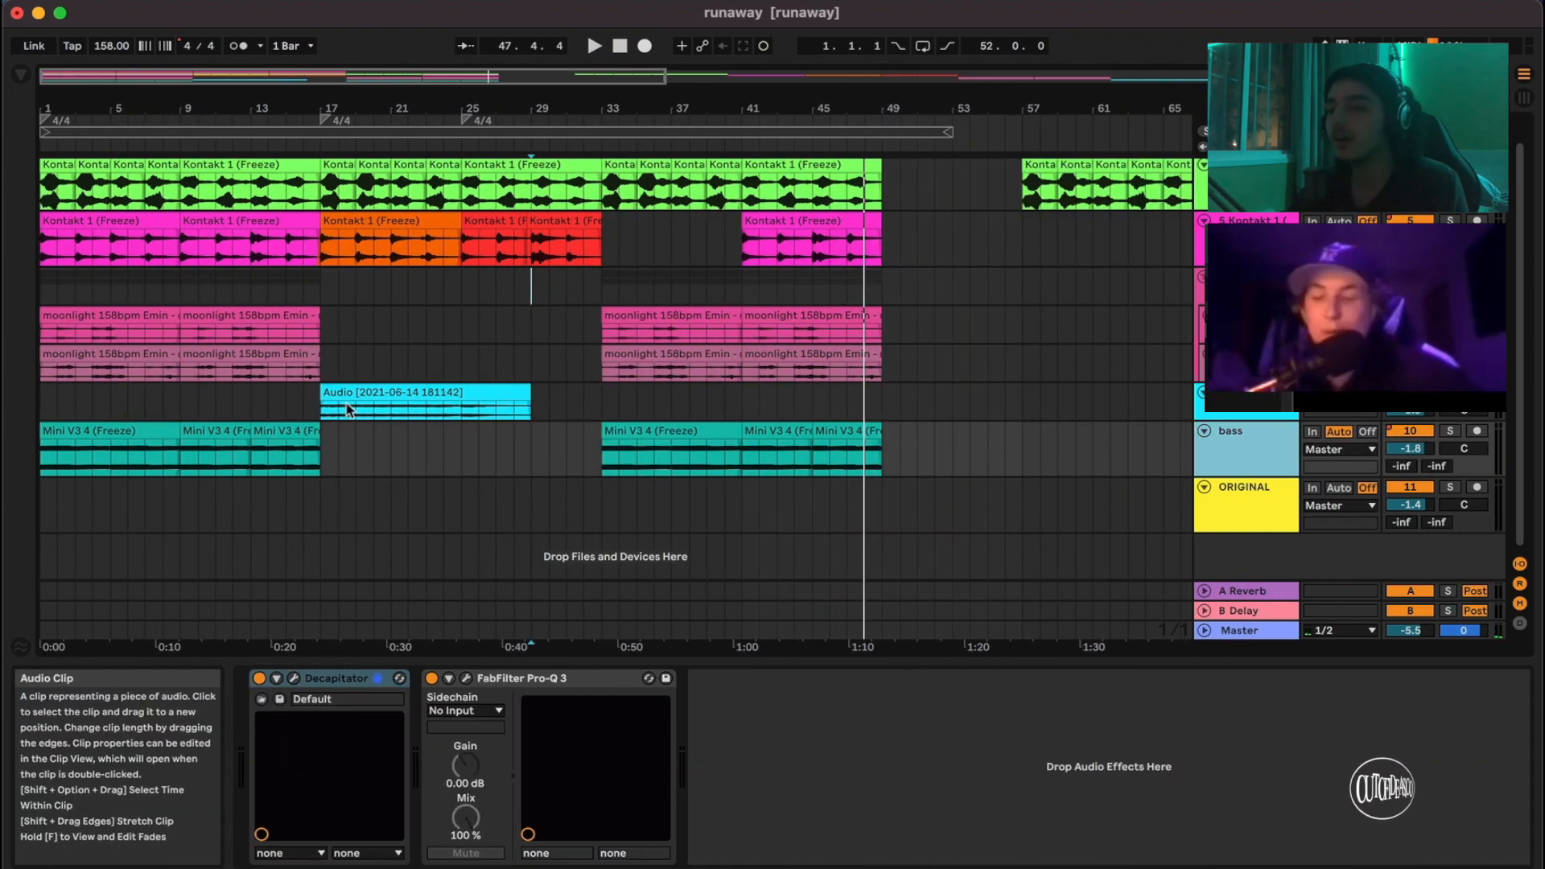
pyautogui.click(302, 400)
pyautogui.scroll(5, 314, 411)
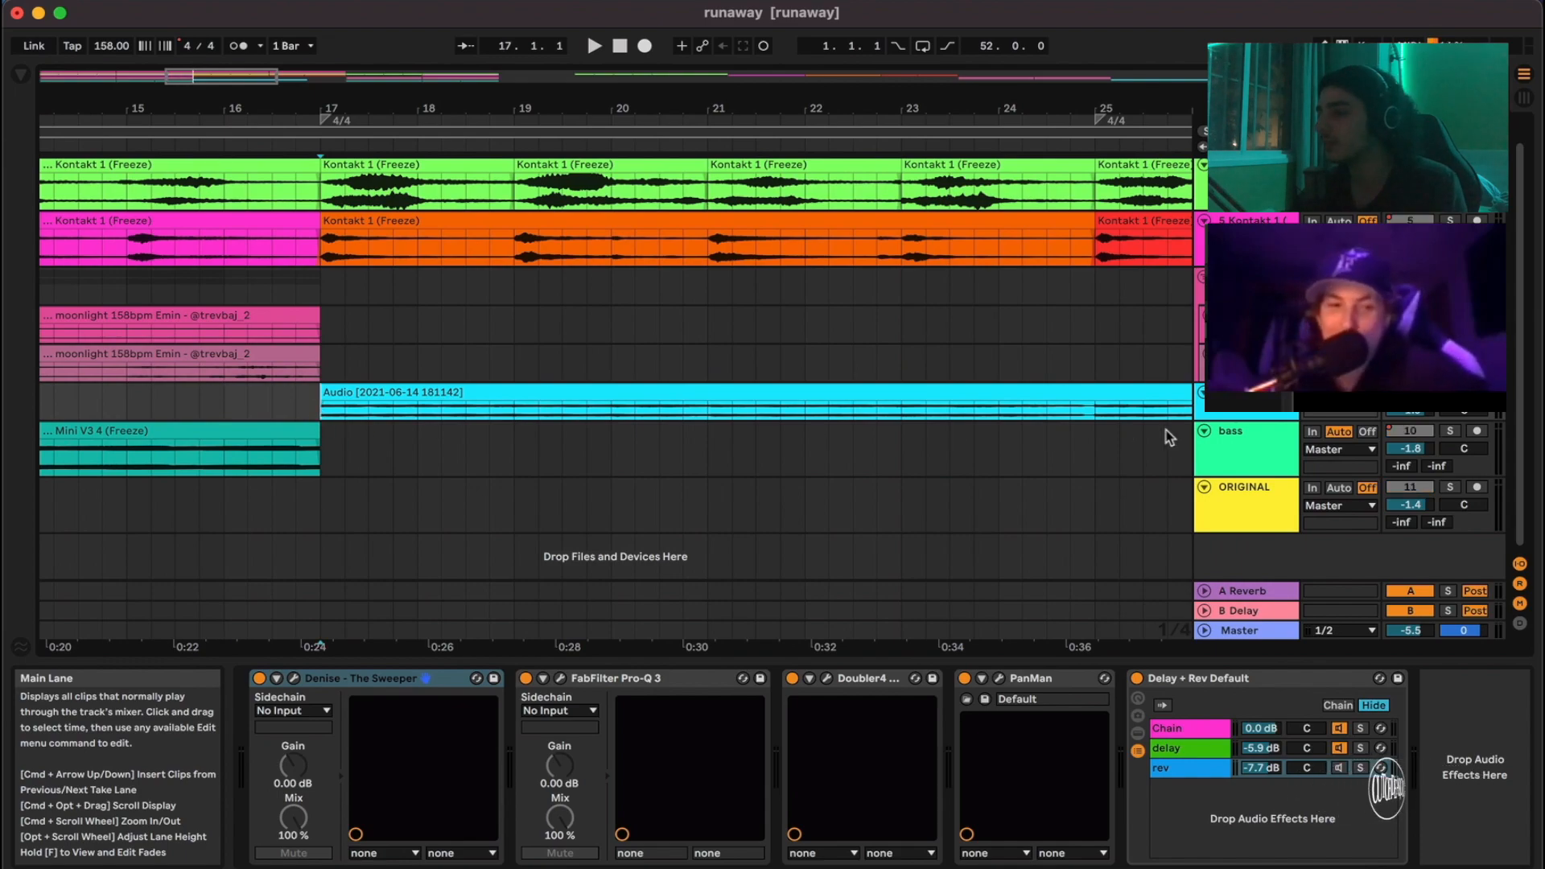
pyautogui.press('space')
# Step: Enlarge the lead track's height so the waveform of its audio clip is easier to see
pyautogui.moveTo(1248, 421); pyautogui.dragTo(1248, 509)
pyautogui.scroll(-2, 527, 378)
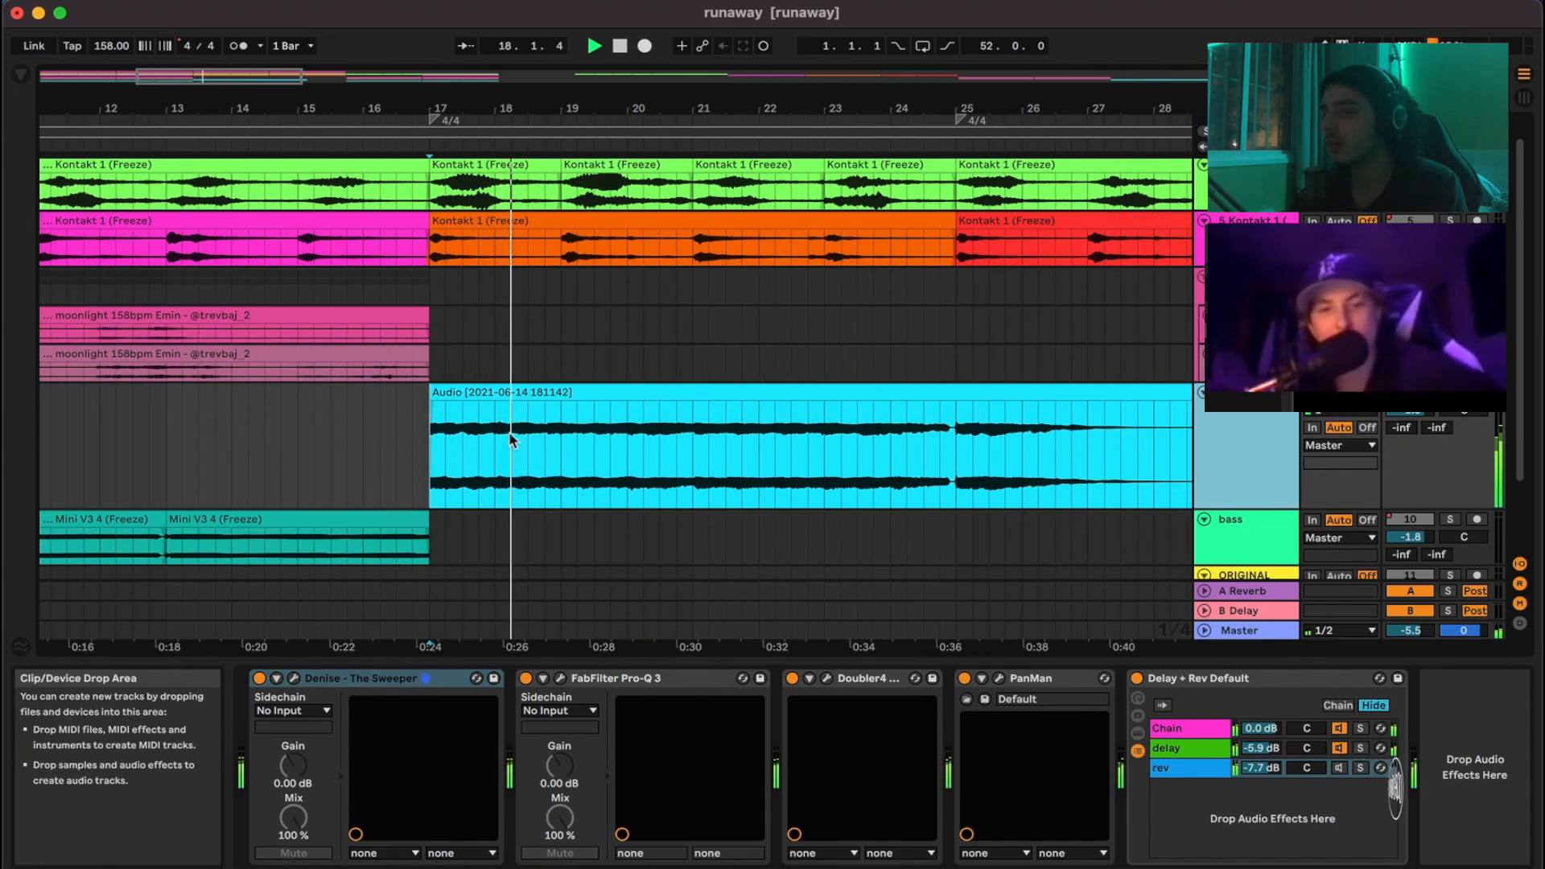
pyautogui.scroll(-1, 483, 435)
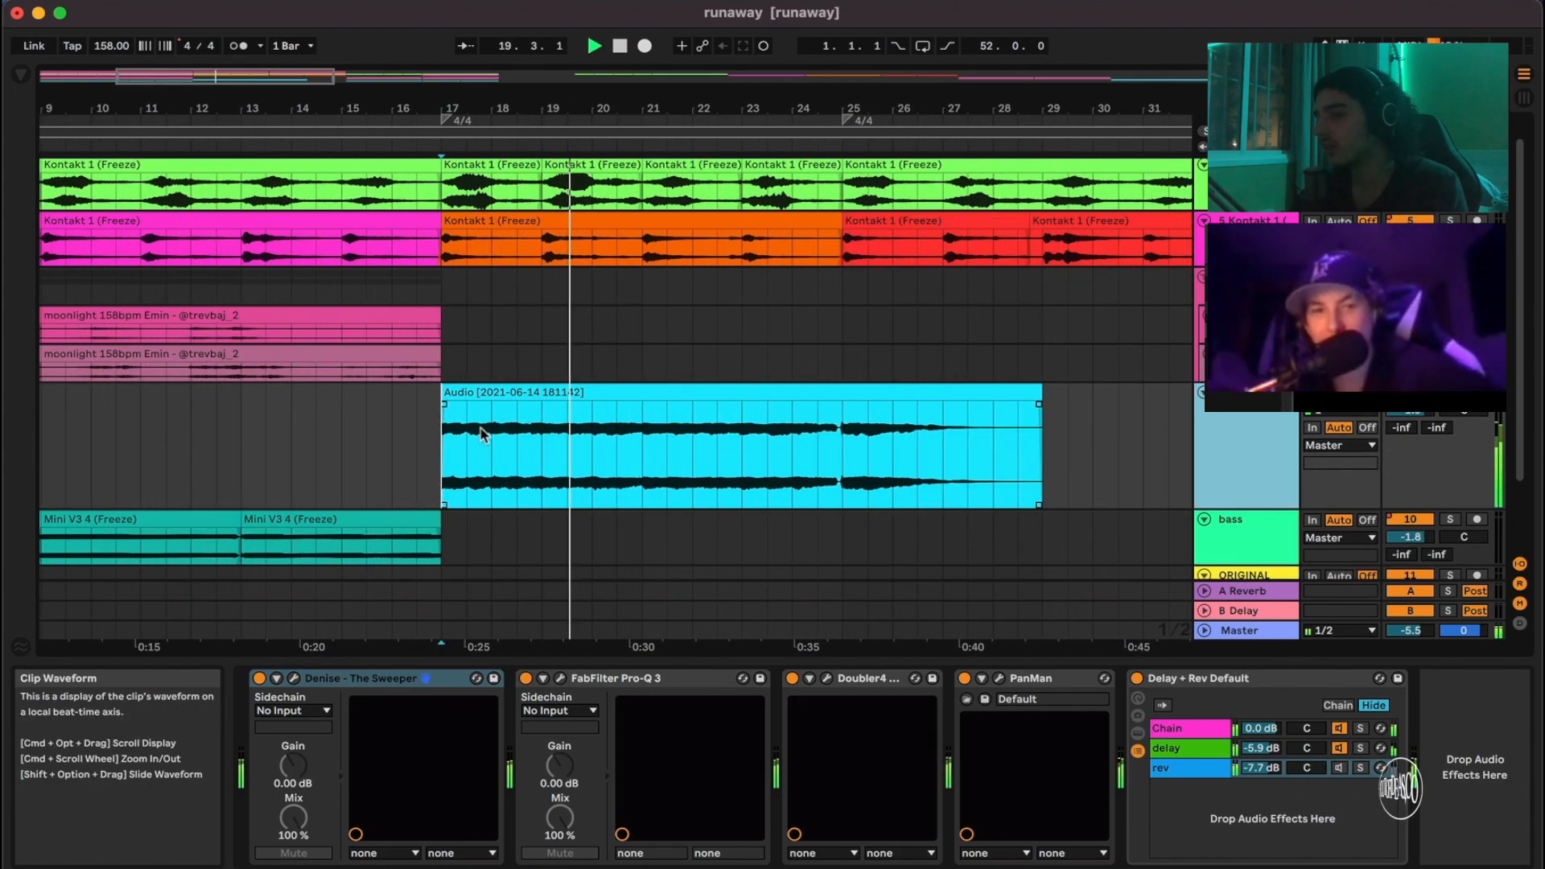
pyautogui.moveTo(1243, 509)
pyautogui.mouseDown()
pyautogui.moveTo(1237, 457)
pyautogui.moveTo(1237, 481)
pyautogui.mouseUp()
# Step: Stop playback and inspect the lead track's Doubler4 plug-in window, moving it to the centre of the arrangement before closing it
pyautogui.click(387, 682)
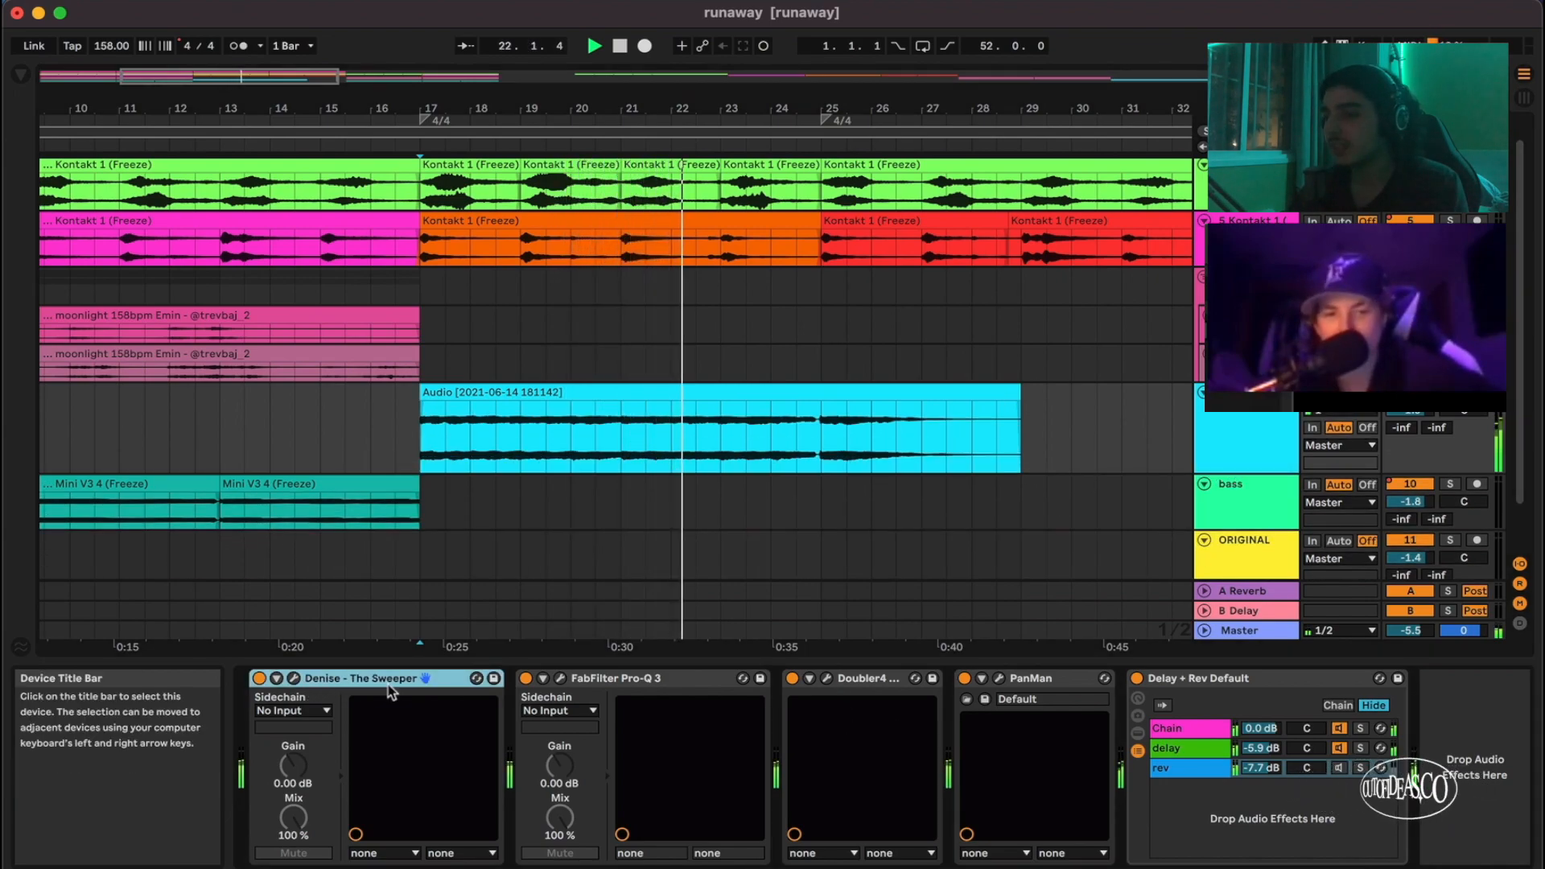
pyautogui.click(827, 678)
pyautogui.moveTo(436, 64); pyautogui.dragTo(727, 235)
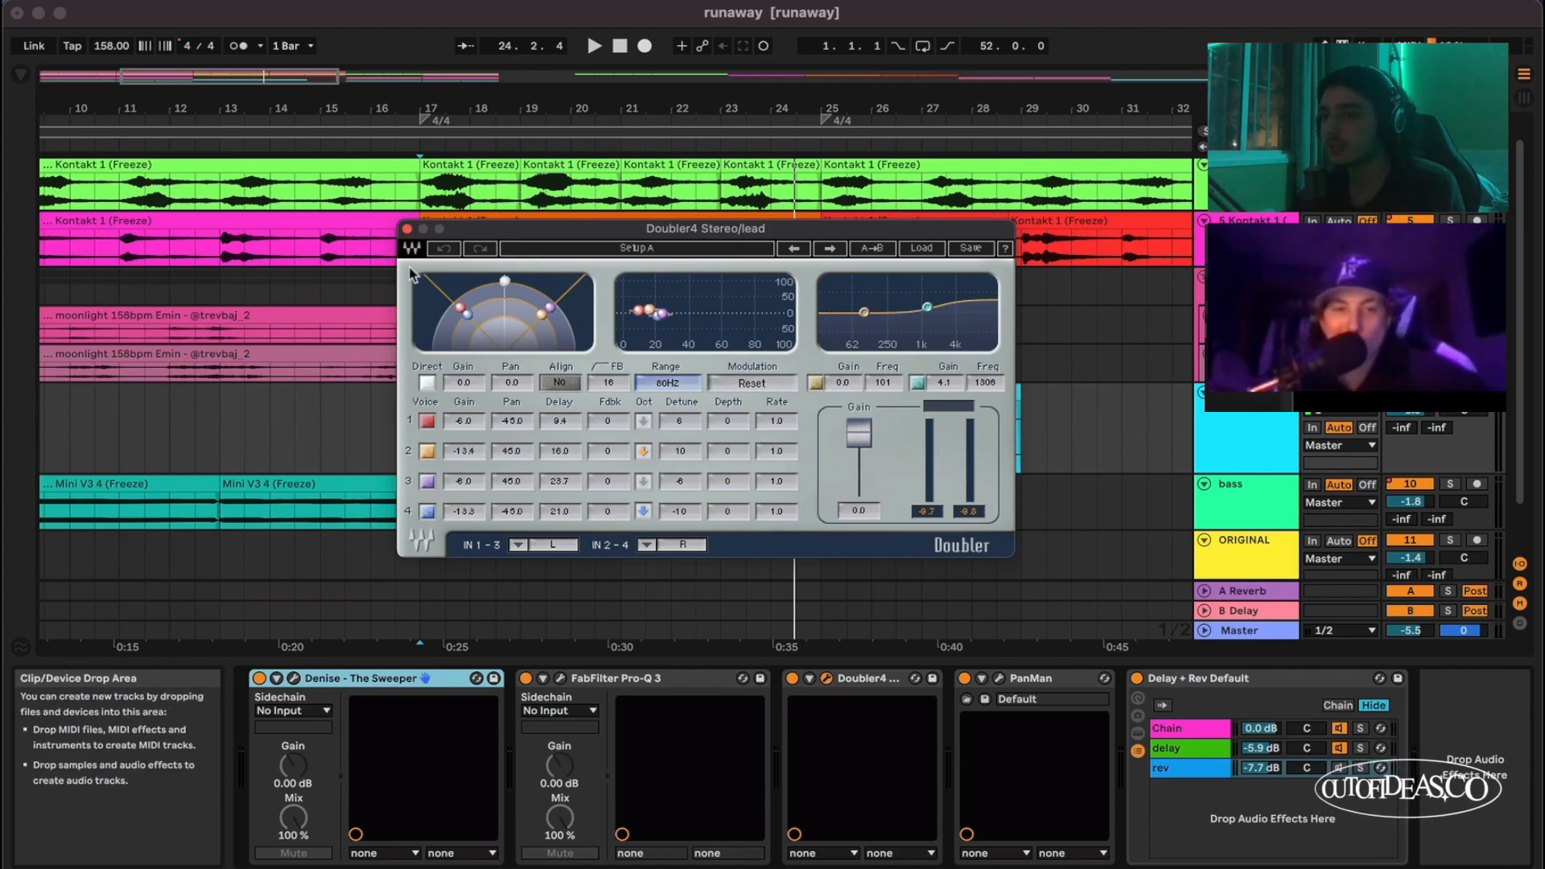
pyautogui.click(408, 231)
# Step: Select the lead audio clip, solo its track and bring back the track's effects chain
pyautogui.click(512, 394)
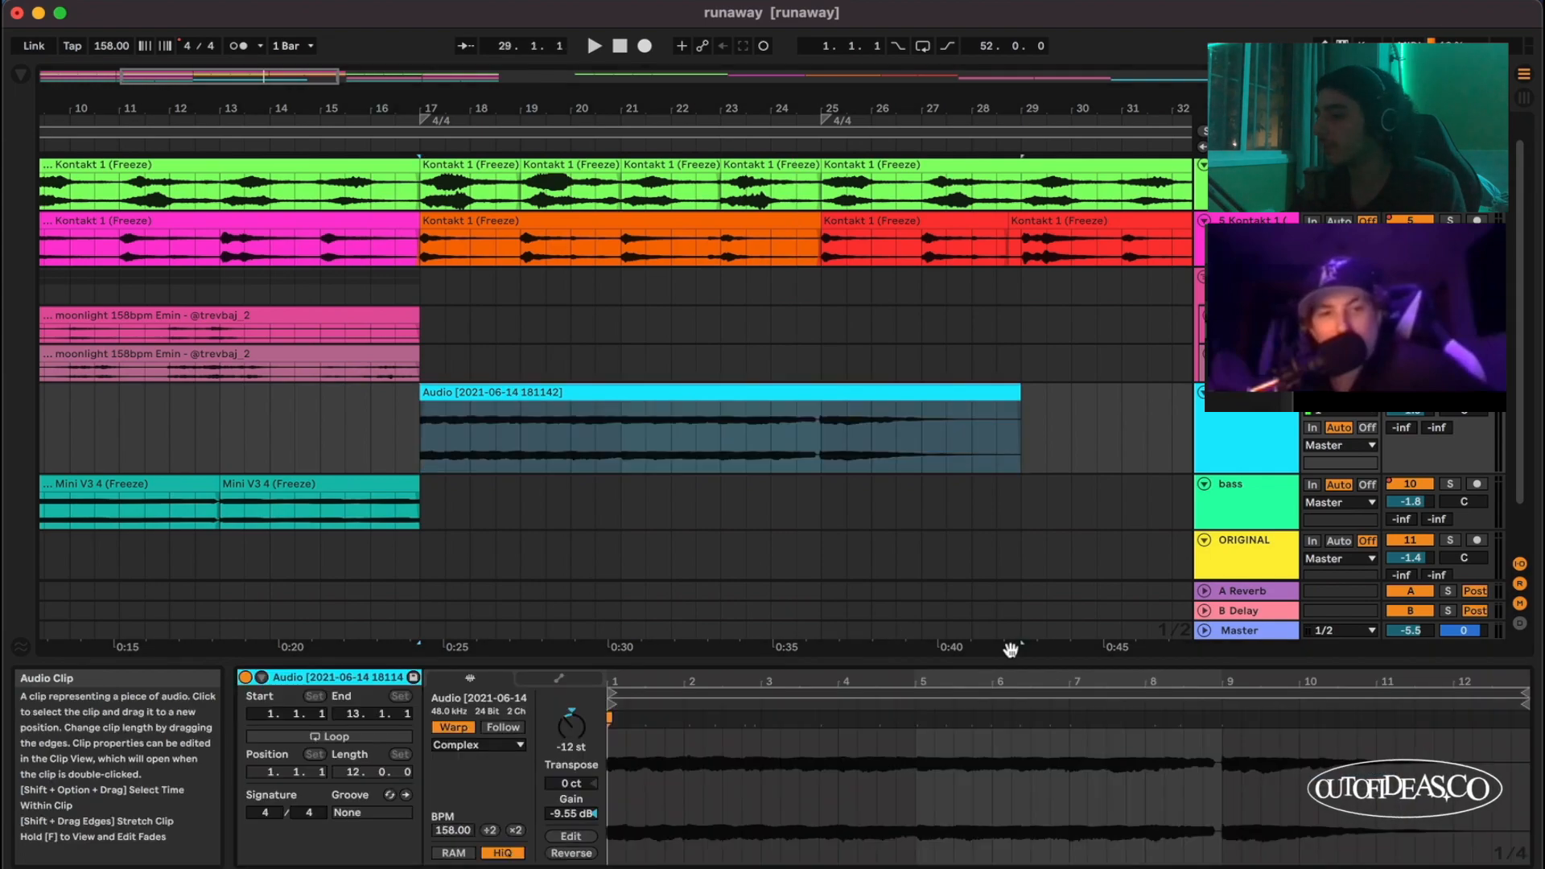
pyautogui.click(632, 449)
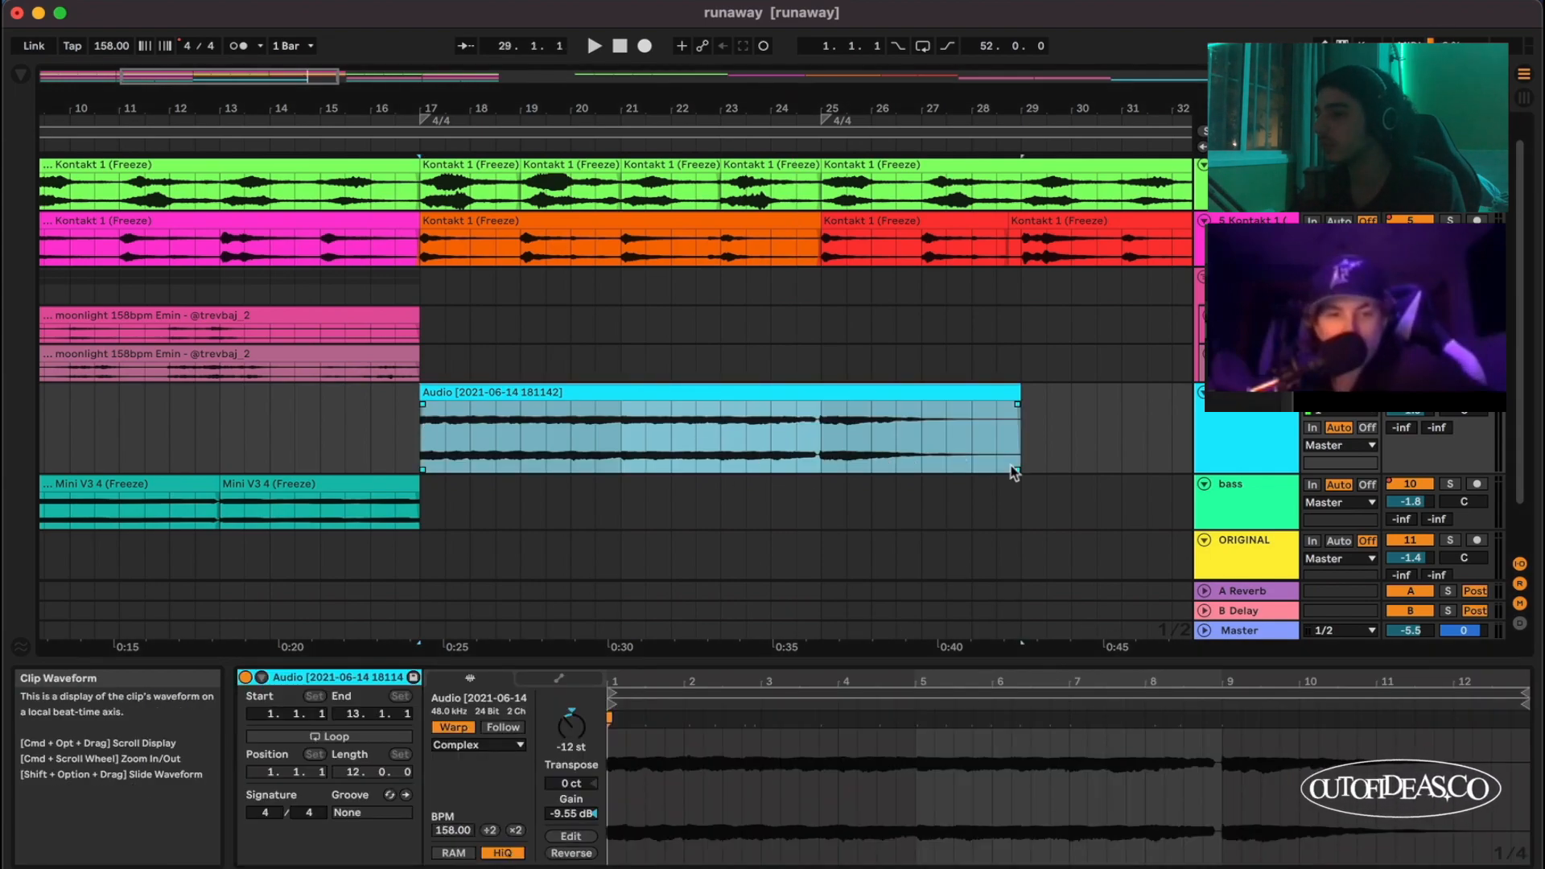
pyautogui.press('s')
pyautogui.click(1224, 441)
pyautogui.doubleClick(1261, 461)
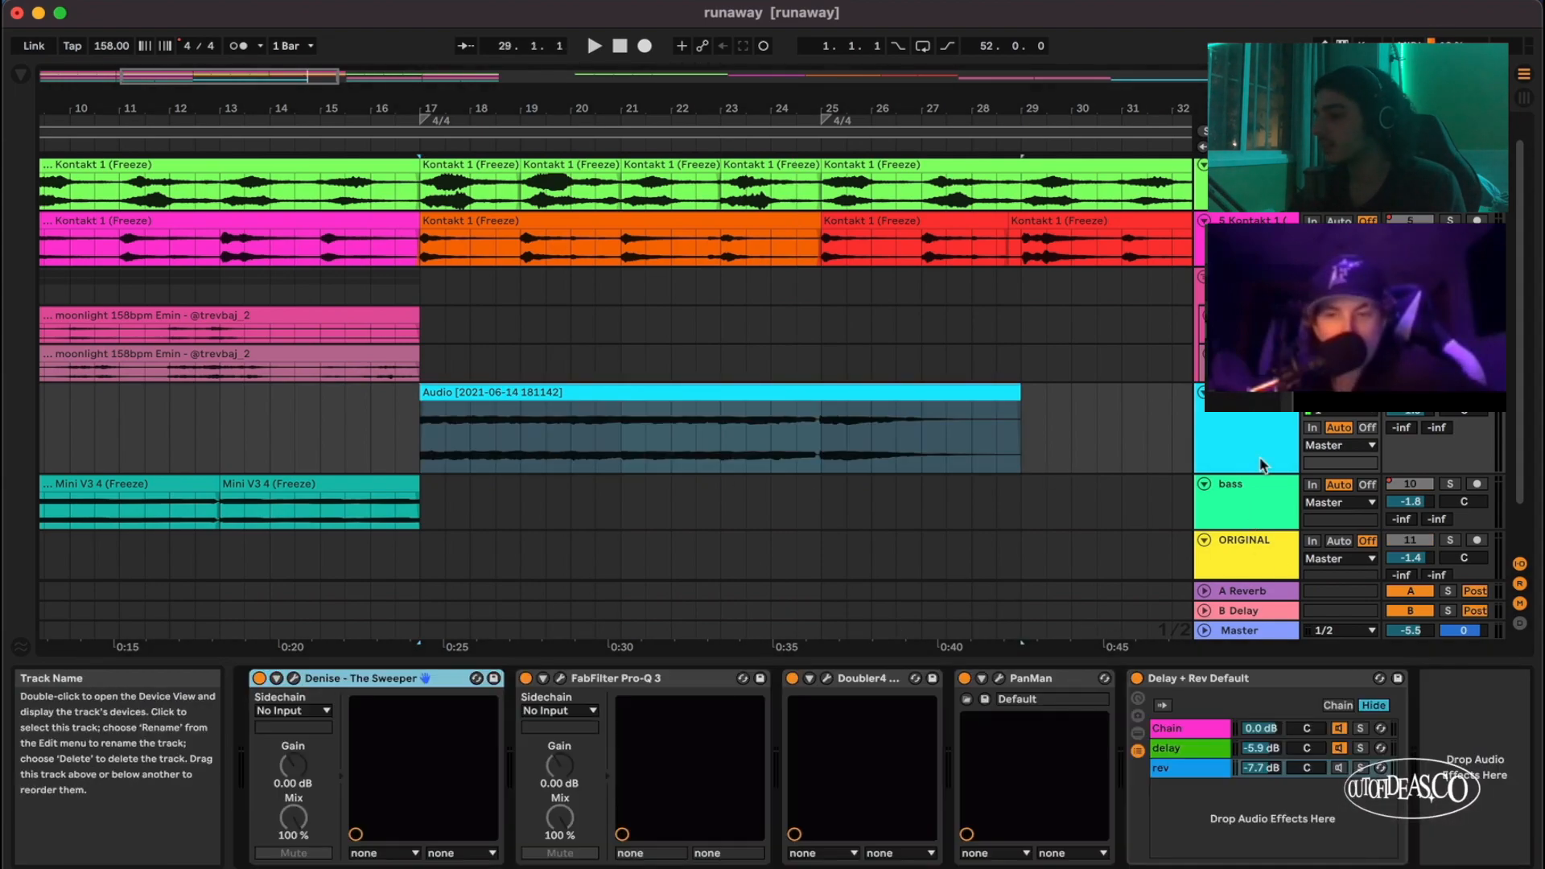
# Step: Deactivate every device on the lead track, from The Sweeper through Delay + Rev Default, and play the dry clip from bar 17
pyautogui.click(1336, 675)
pyautogui.keyDown('shift'); pyautogui.click(365, 680); pyautogui.keyUp('shift')
pyautogui.click(260, 678)
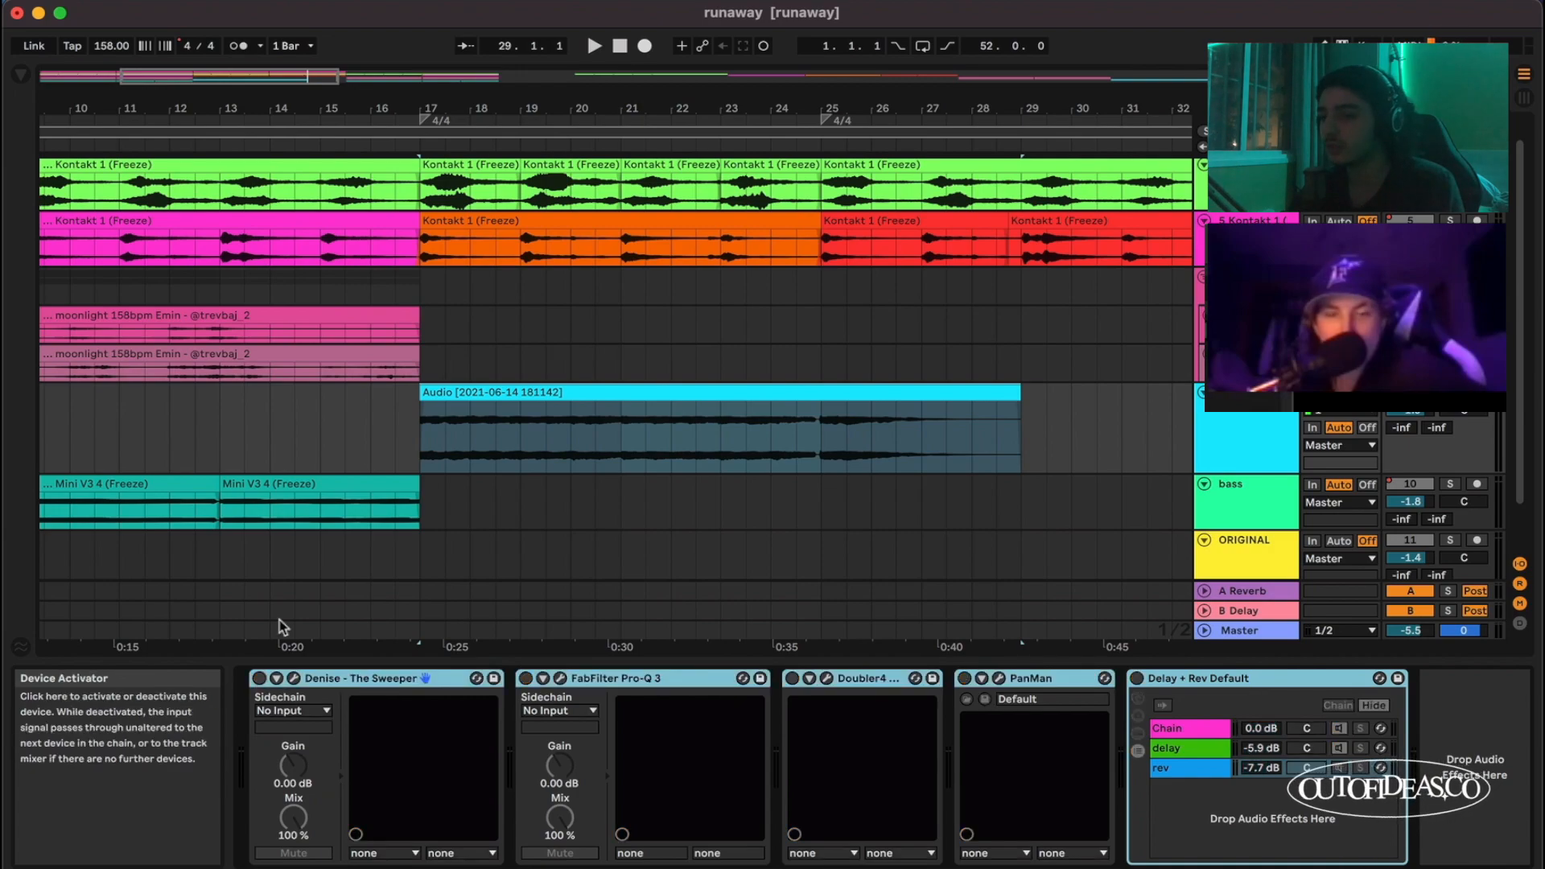
pyautogui.scroll(2, 358, 519)
pyautogui.press('space')
pyautogui.scroll(-4, 426, 473)
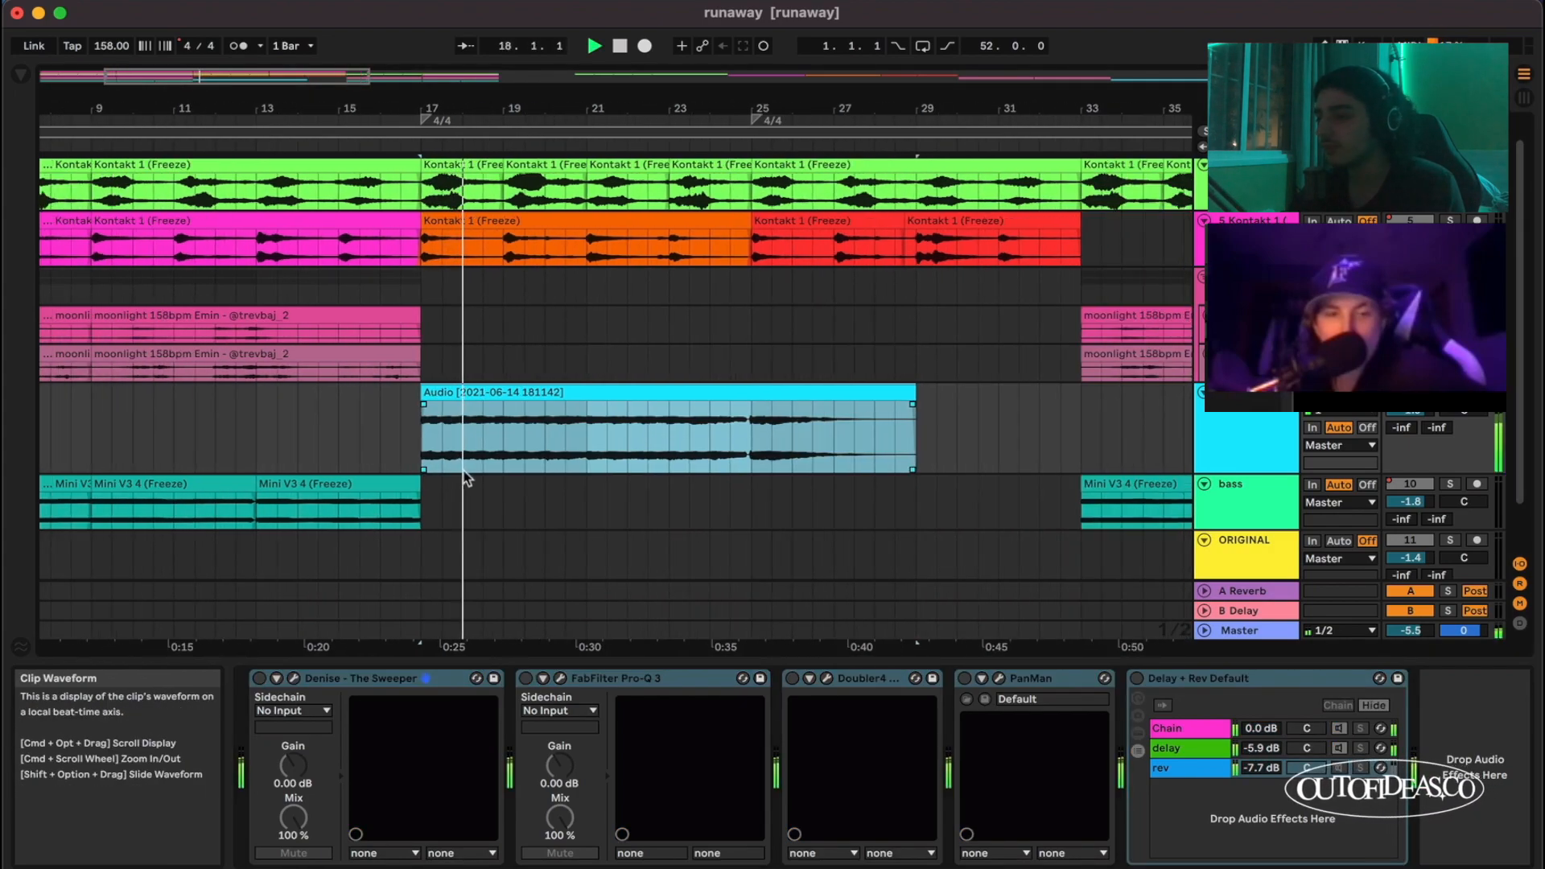
# Step: Stop playback and review the Doubler4 voice settings in its plug-in window, closing the window when done
pyautogui.click(1209, 682)
pyautogui.press('space')
pyautogui.click(927, 697)
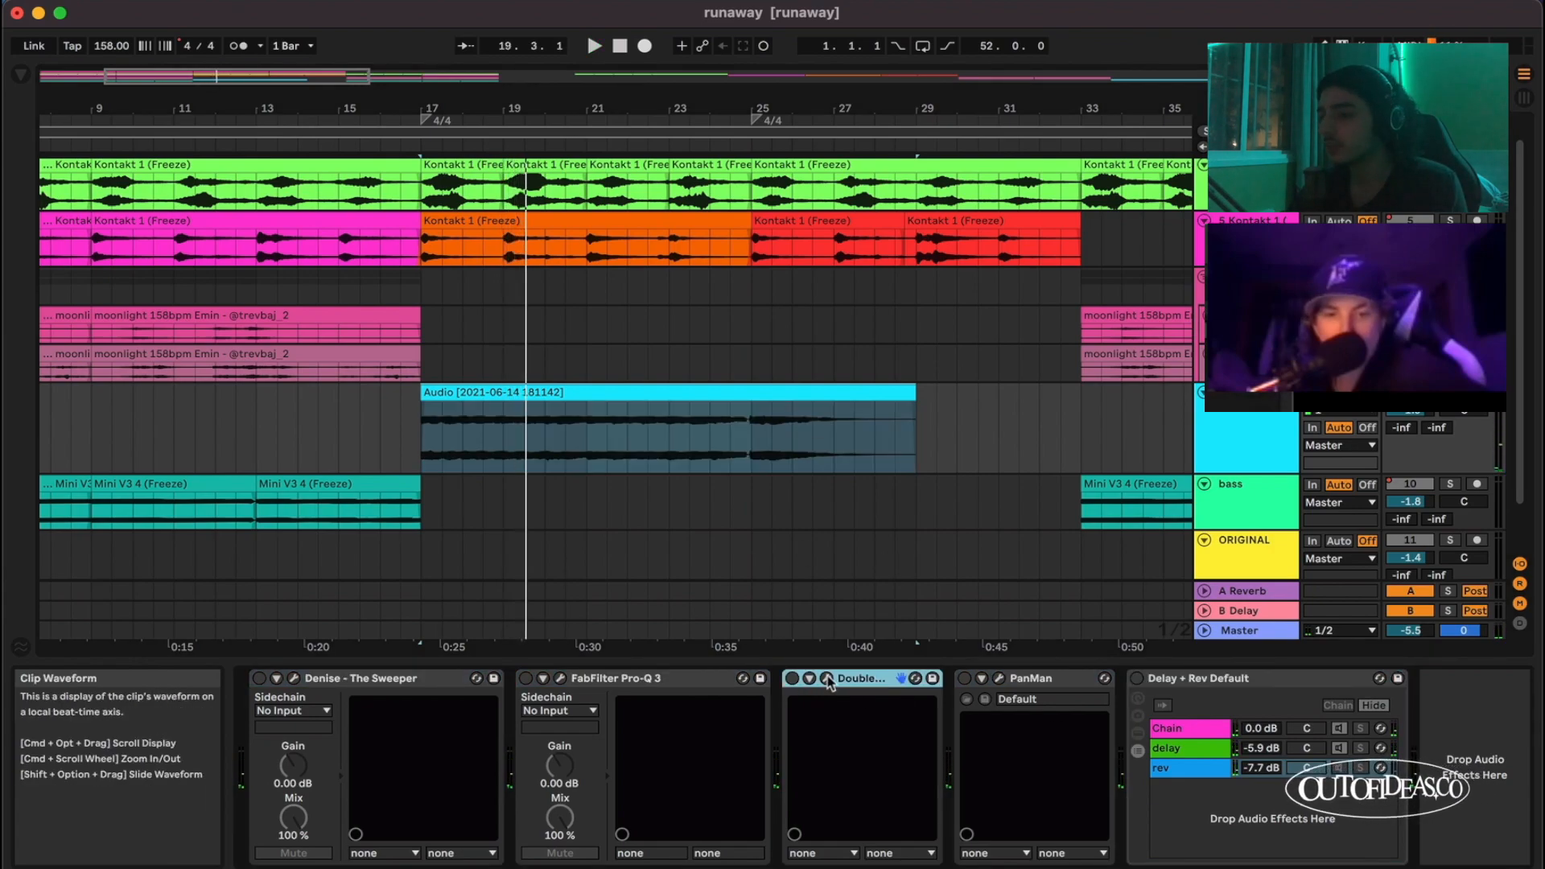
pyautogui.click(826, 679)
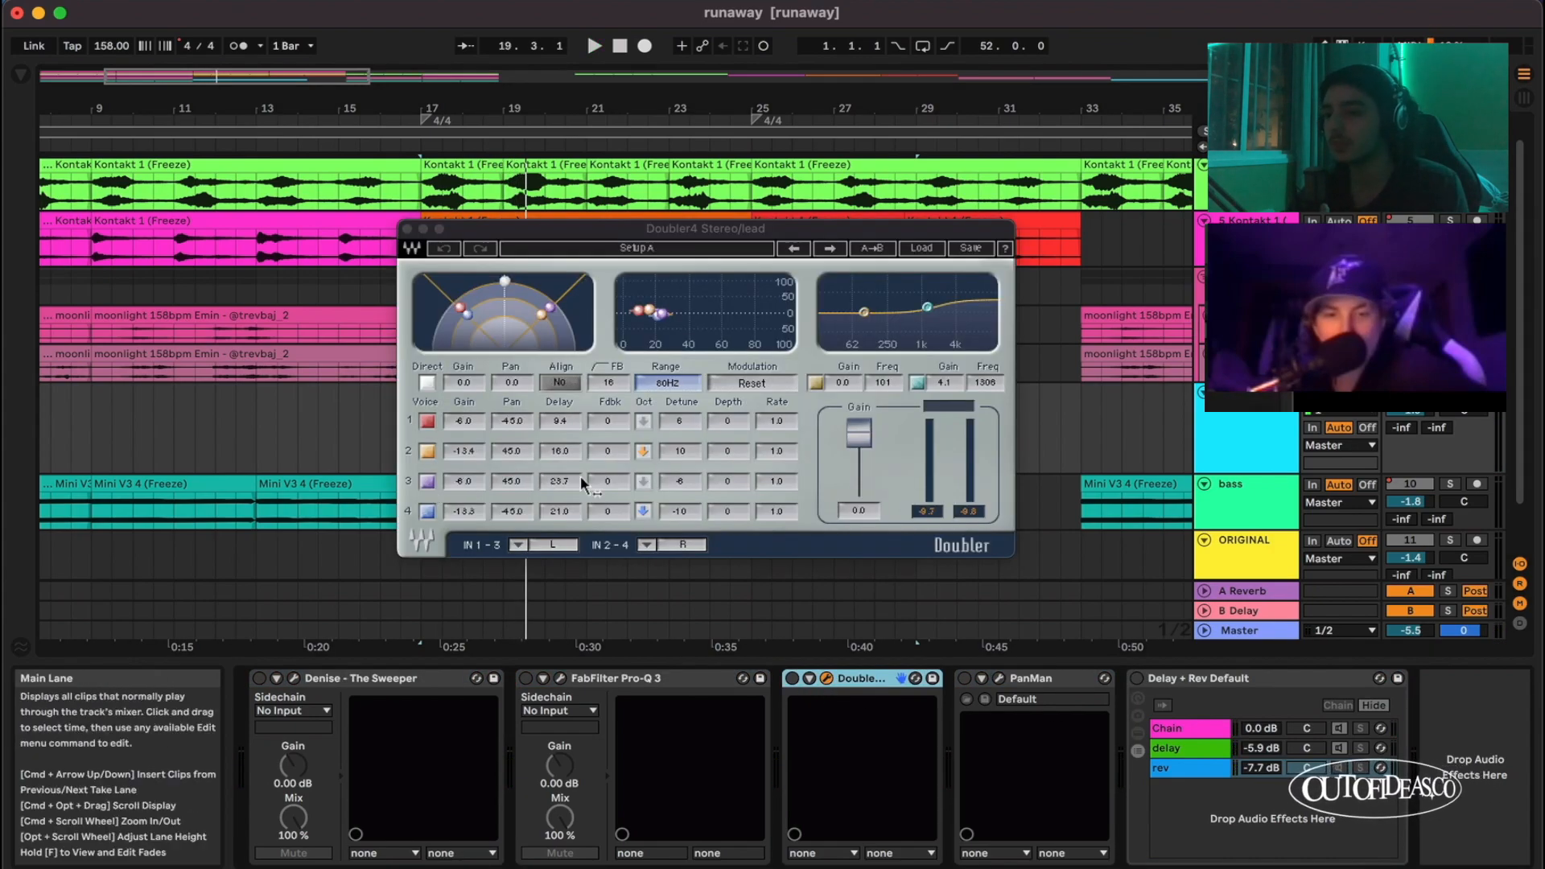
pyautogui.click(406, 227)
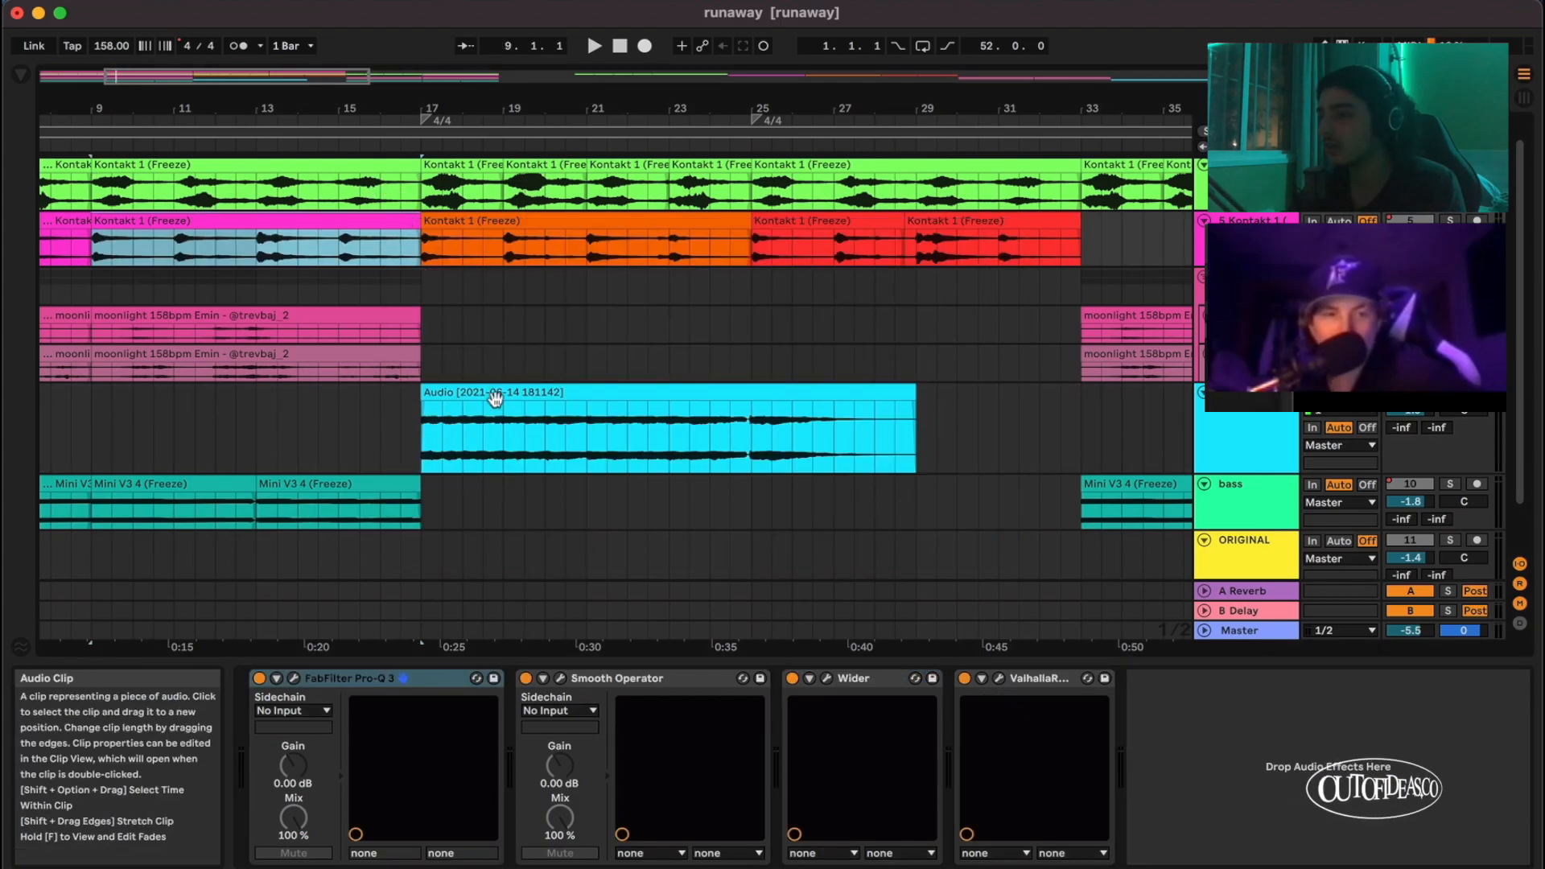
# Step: Reactivate only Doubler4 on the lead track and play the clip from bar 17 to hear its effect
pyautogui.click(793, 678)
pyautogui.press('space')
pyautogui.press('space')
pyautogui.click(349, 412)
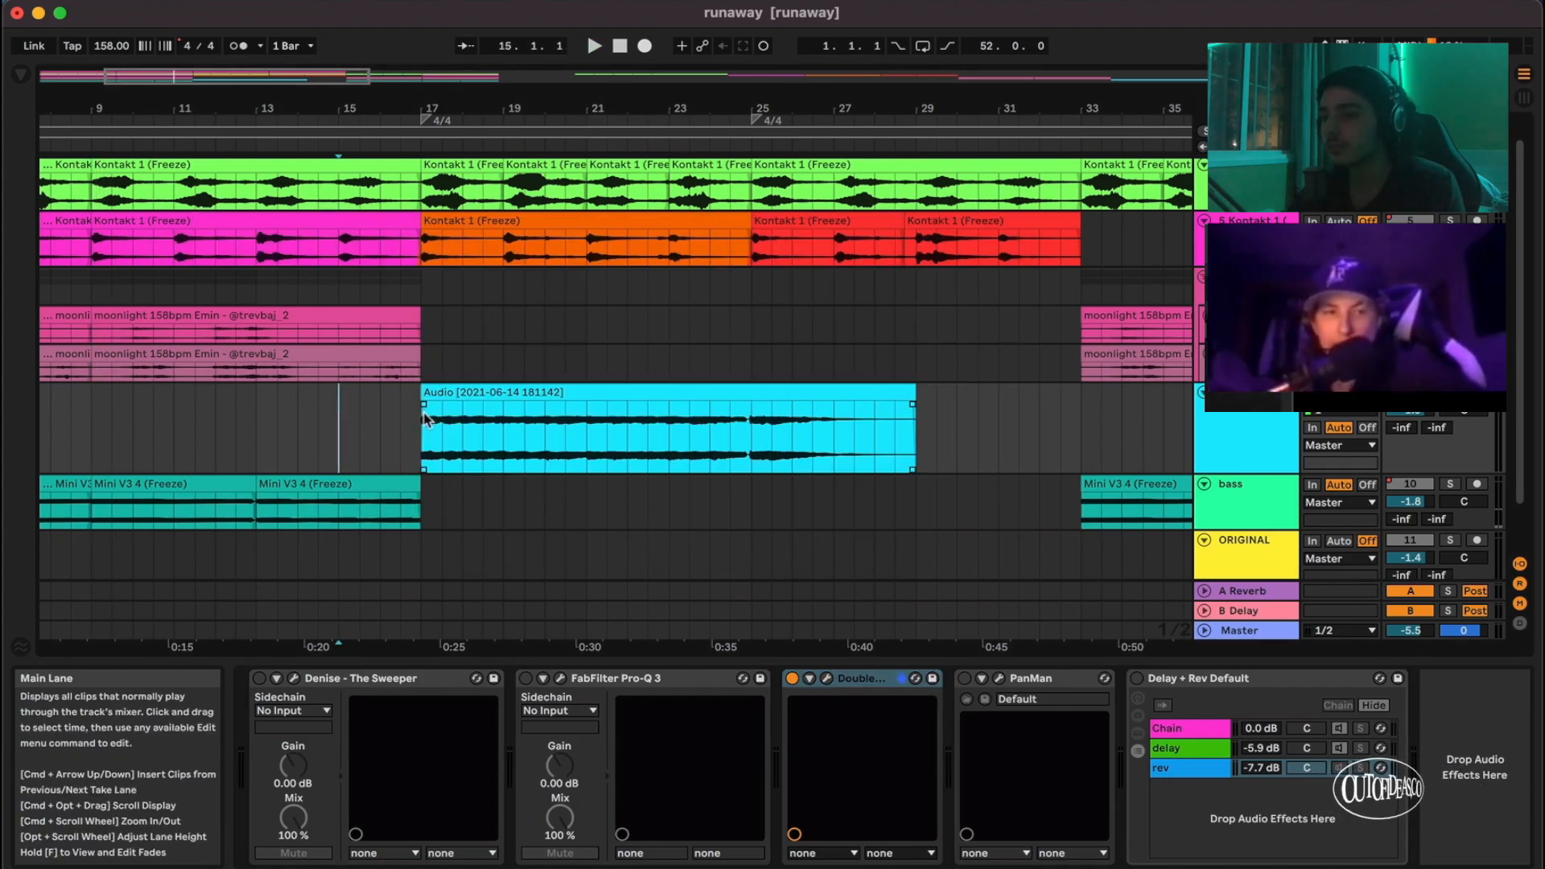
pyautogui.press('space')
pyautogui.scroll(3, 512, 474)
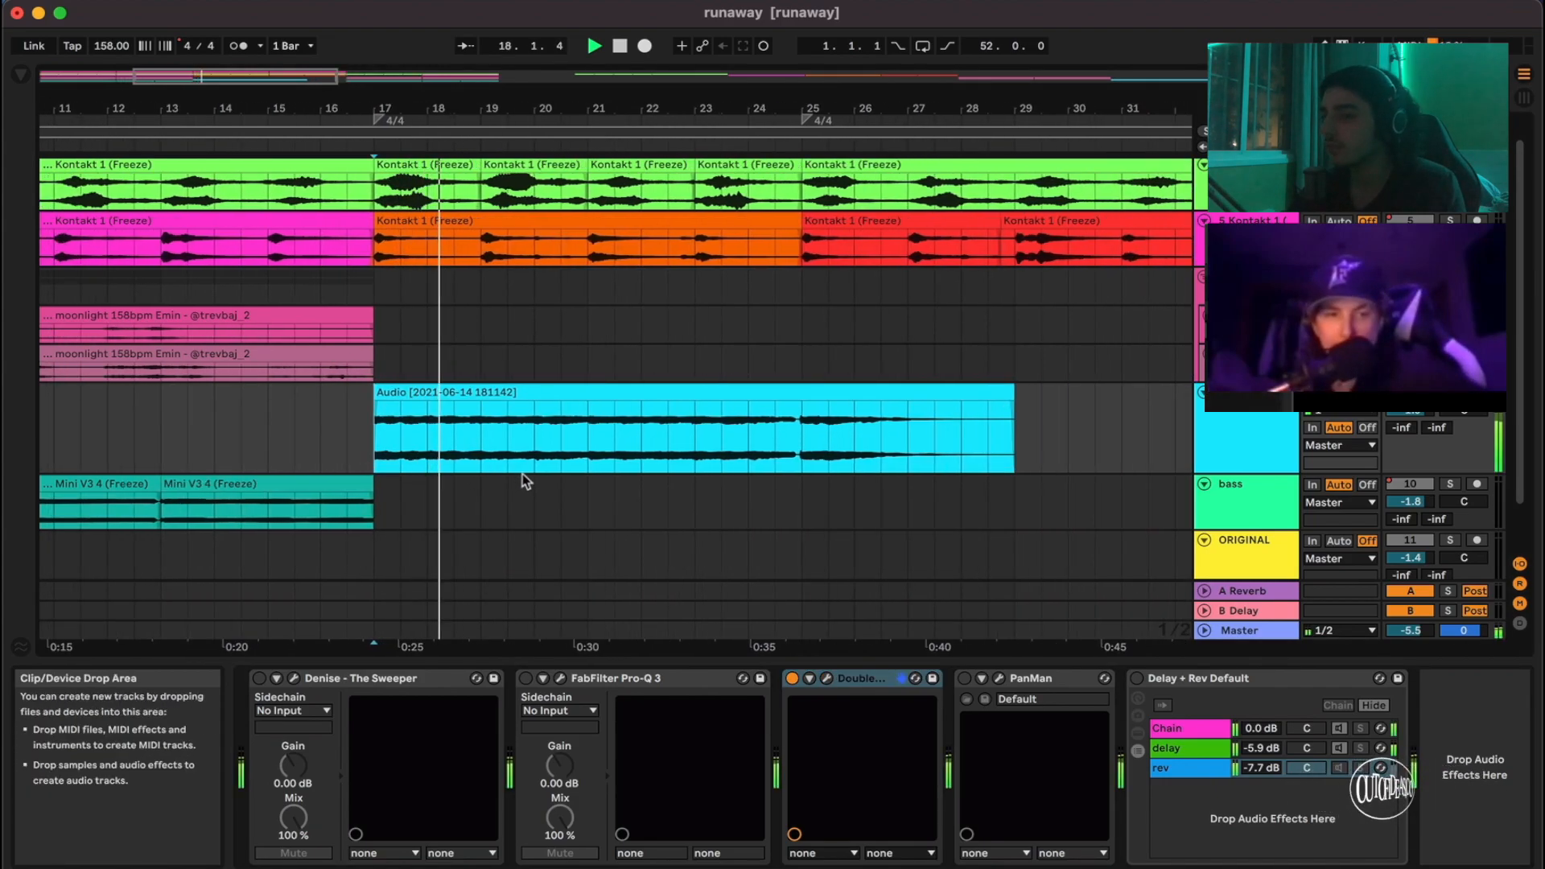
pyautogui.scroll(-3, 523, 476)
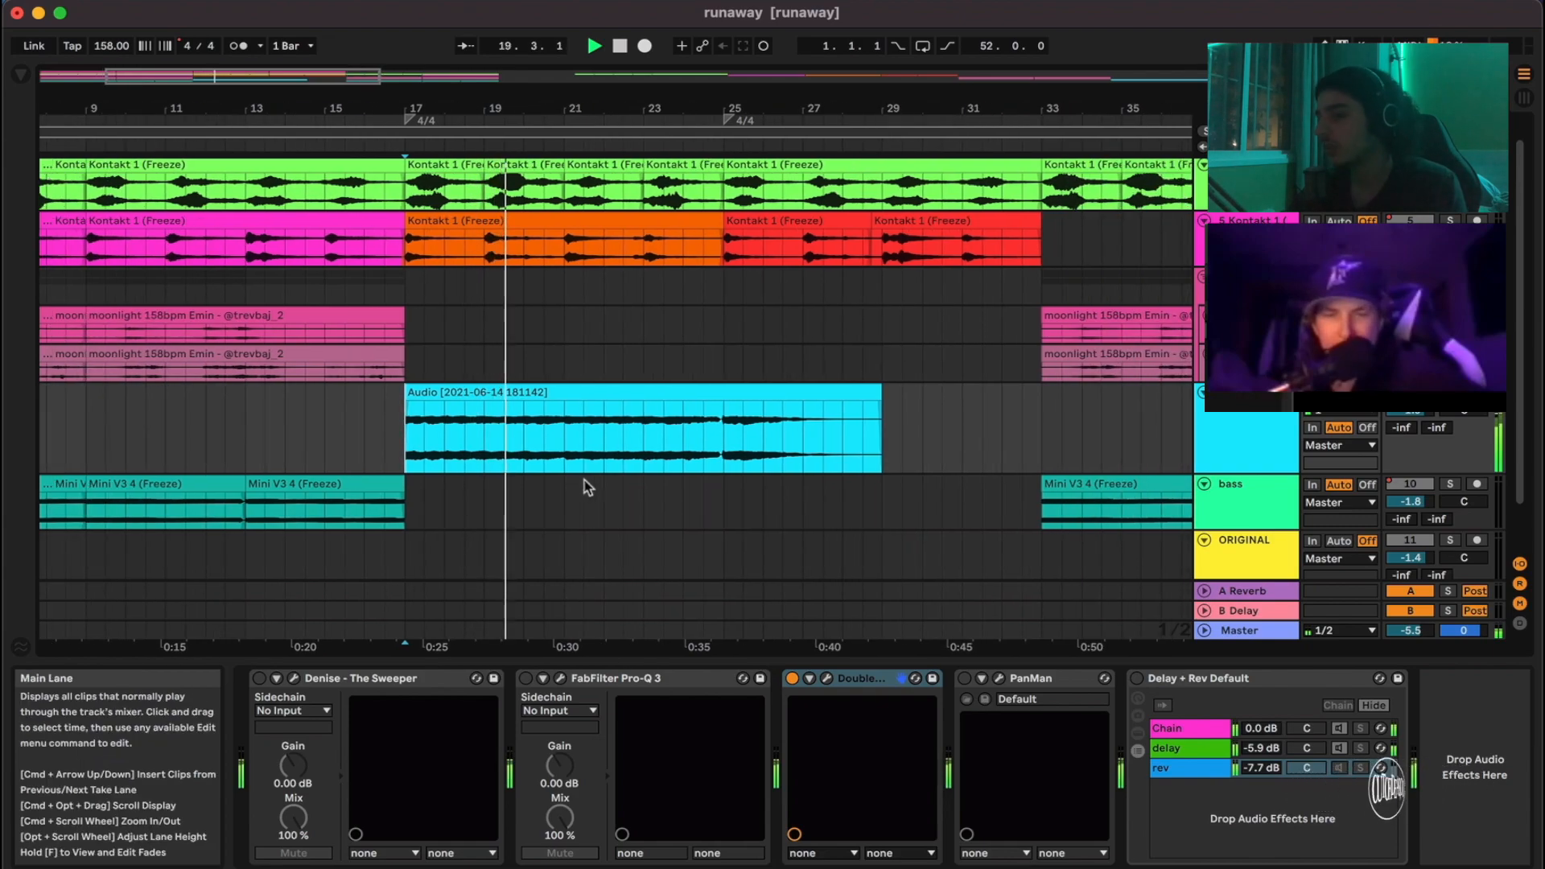
pyautogui.scroll(-1, 584, 480)
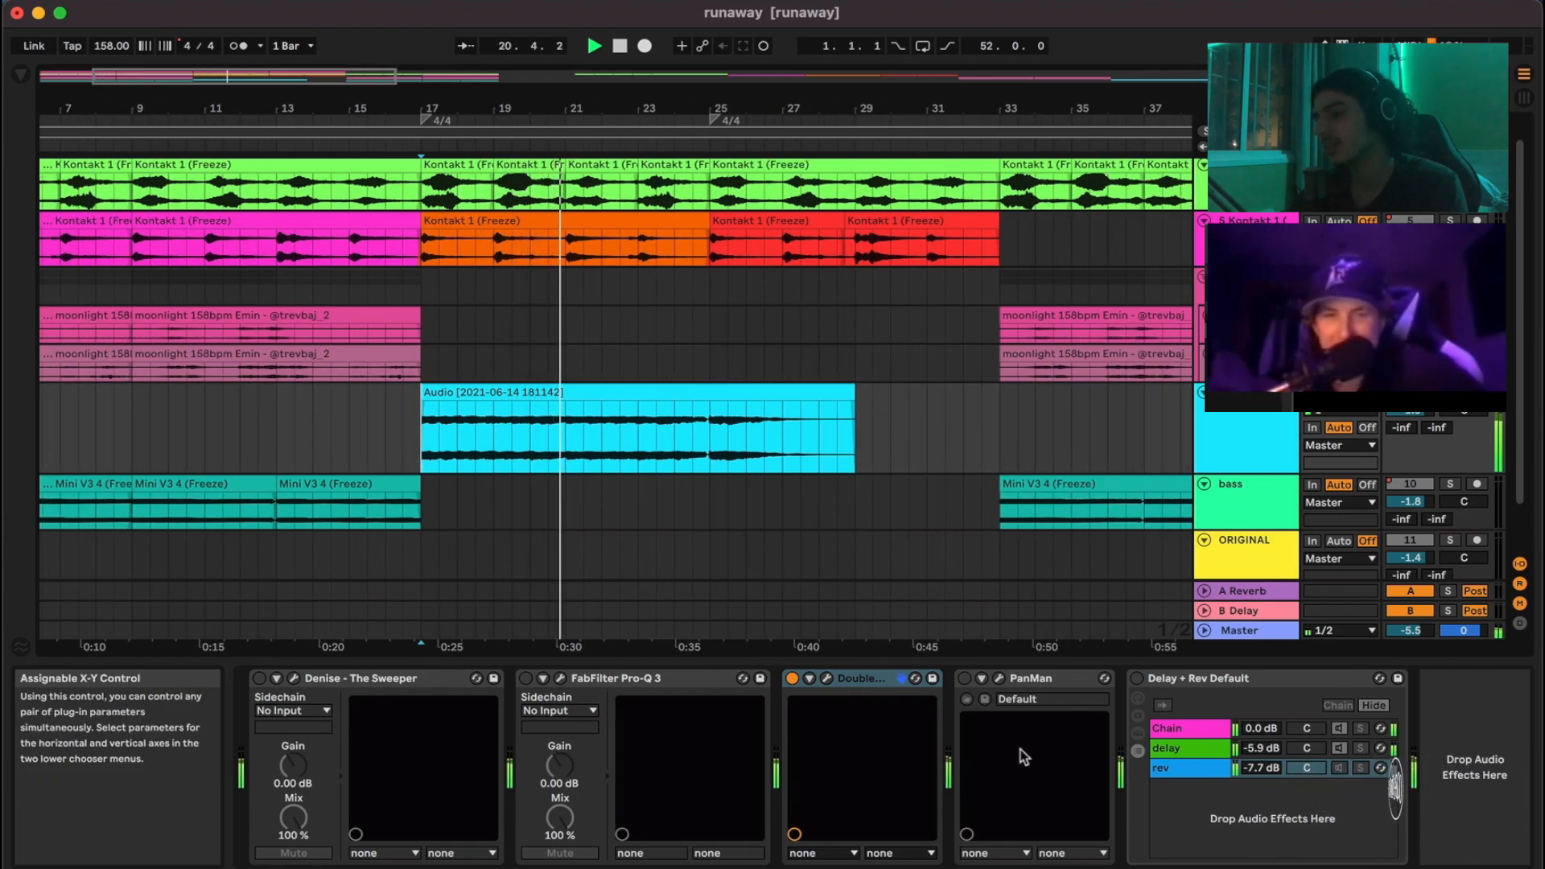
# Step: Reactivate PanMan on the lead track, look at its plug-in window and replay the clip from bar 17
pyautogui.click(1042, 684)
pyautogui.click(964, 680)
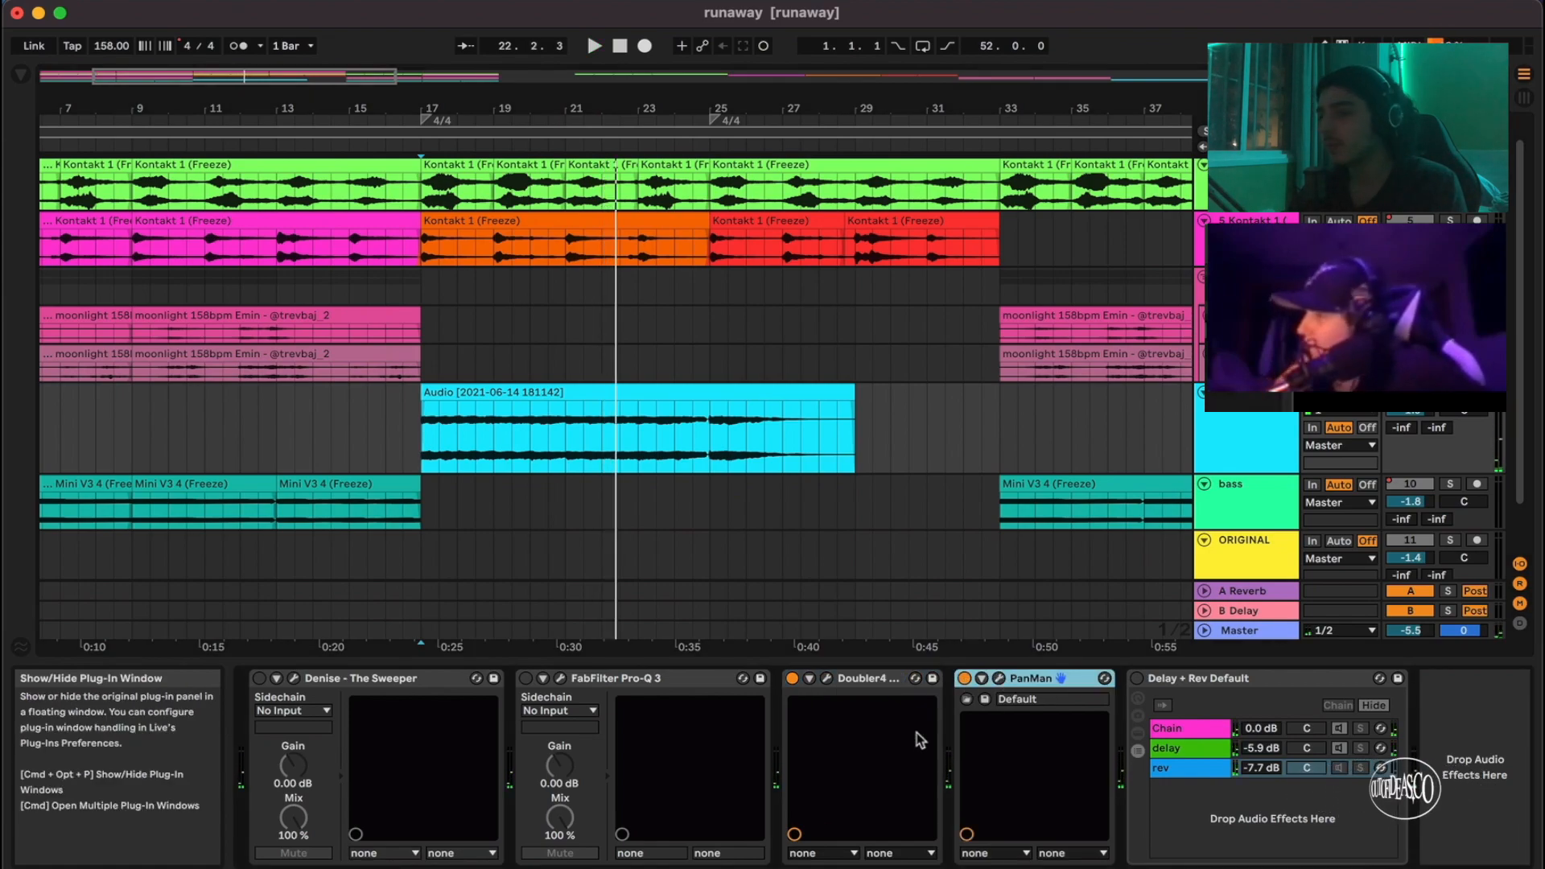
pyautogui.click(999, 678)
pyautogui.click(125, 71)
pyautogui.press('space')
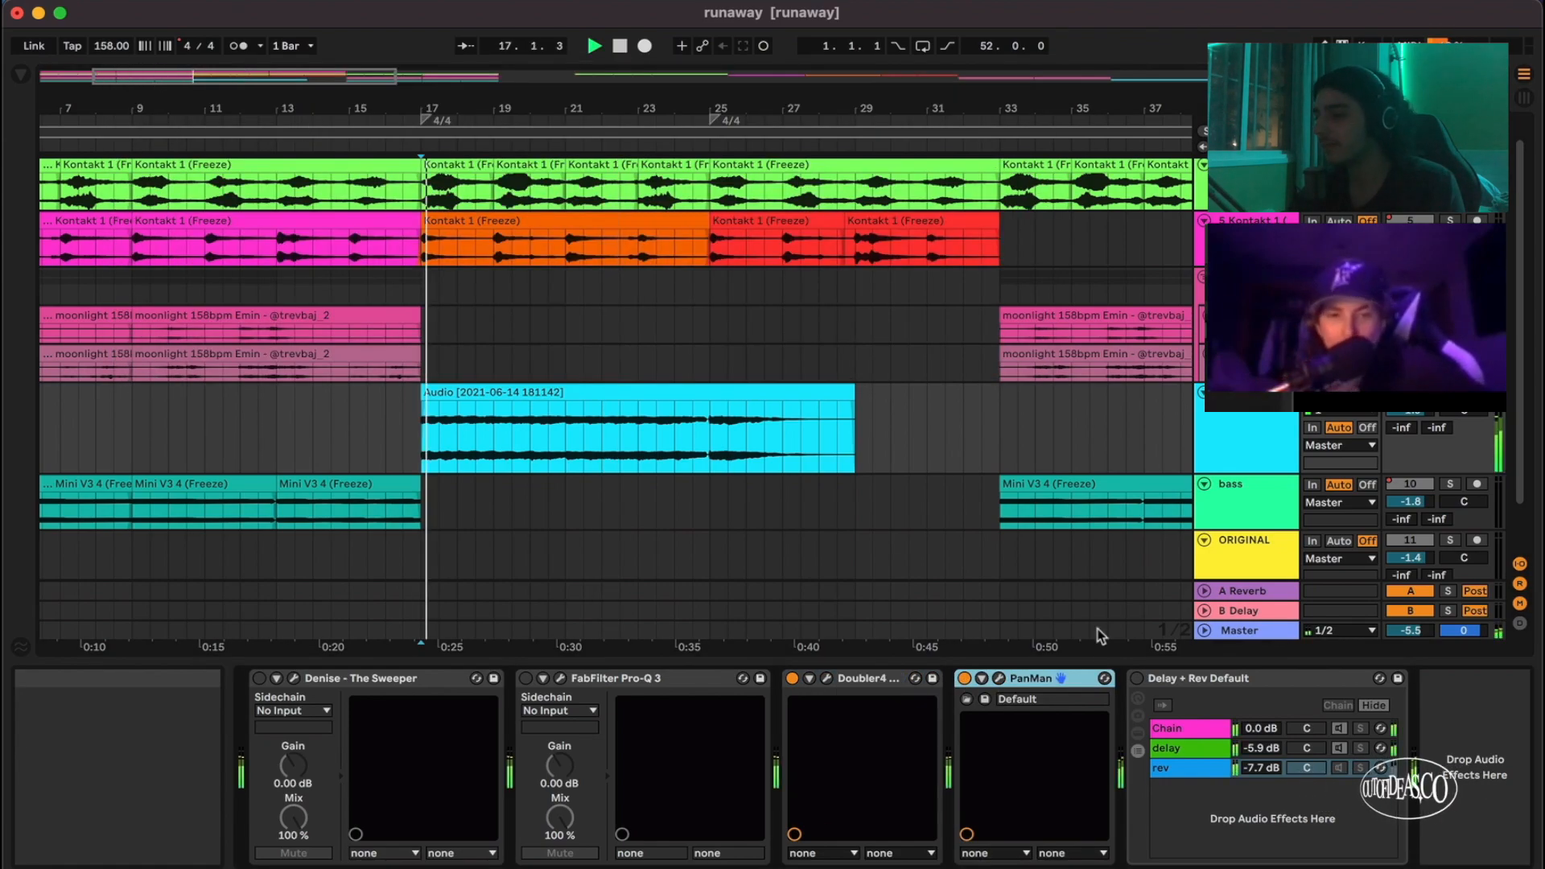
# Step: Reactivate Delay + Rev Default, FabFilter Pro-Q 3 and The Sweeper on the lead track while the lead clip plays
pyautogui.click(1136, 680)
pyautogui.click(526, 678)
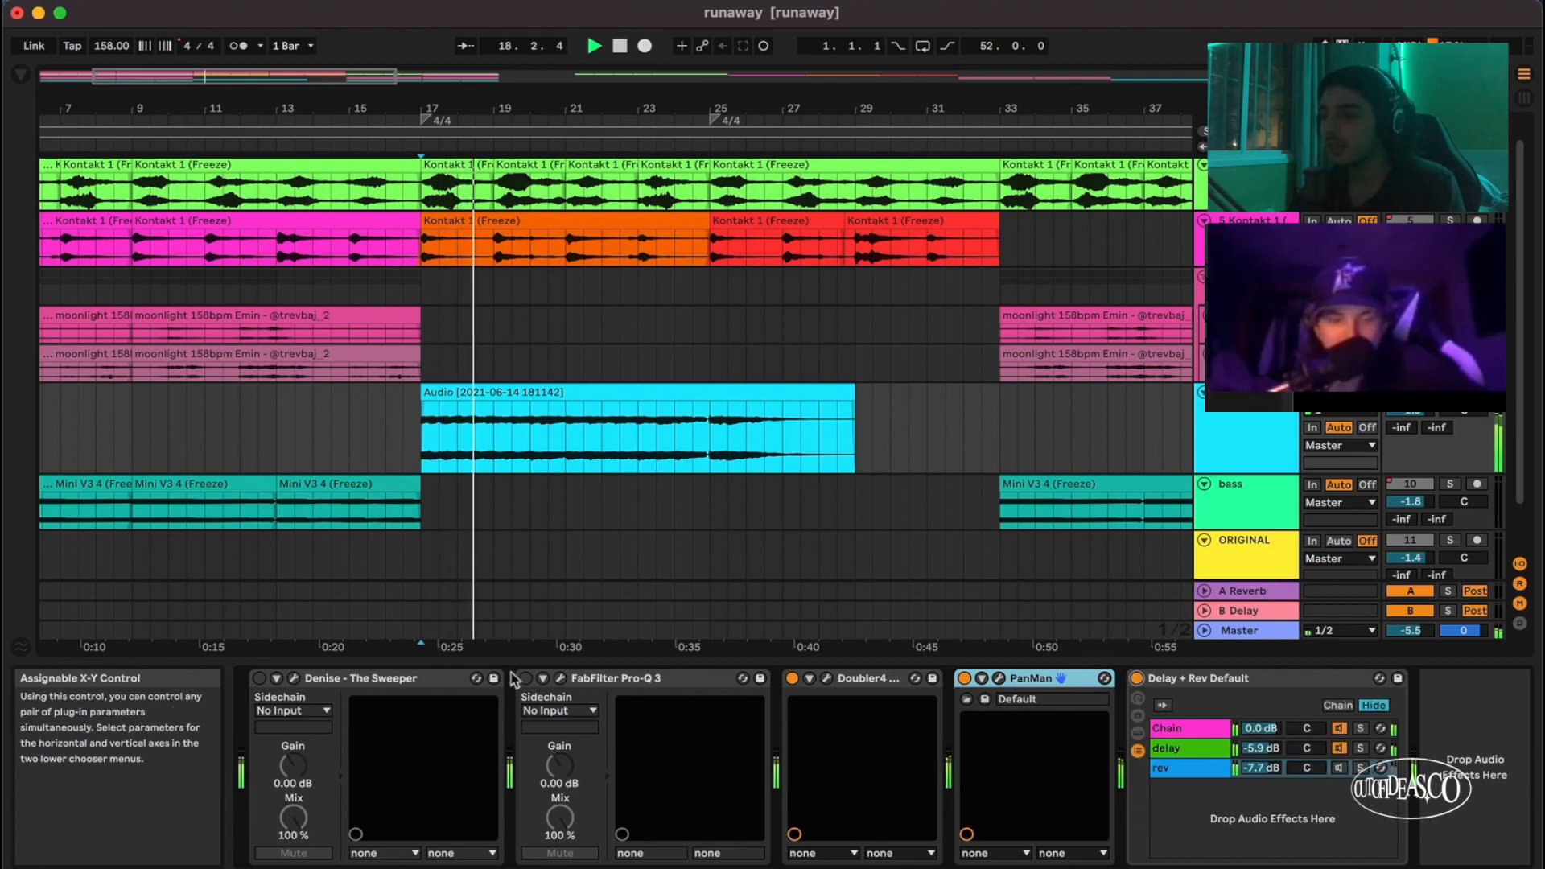
pyautogui.click(258, 679)
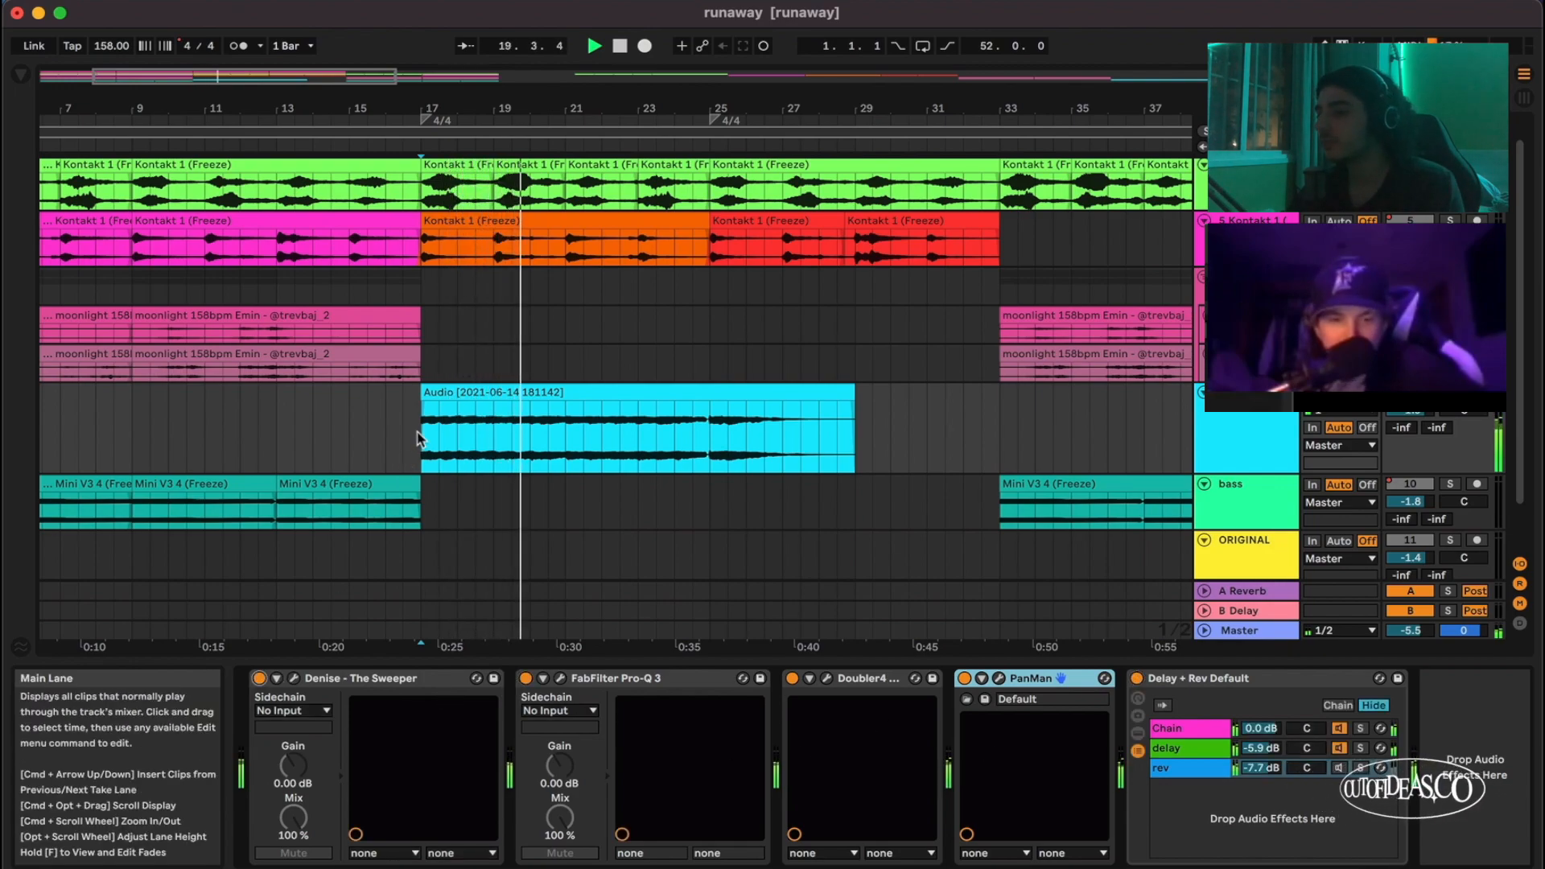
pyautogui.scroll(-1, 666, 424)
pyautogui.scroll(-3, 668, 426)
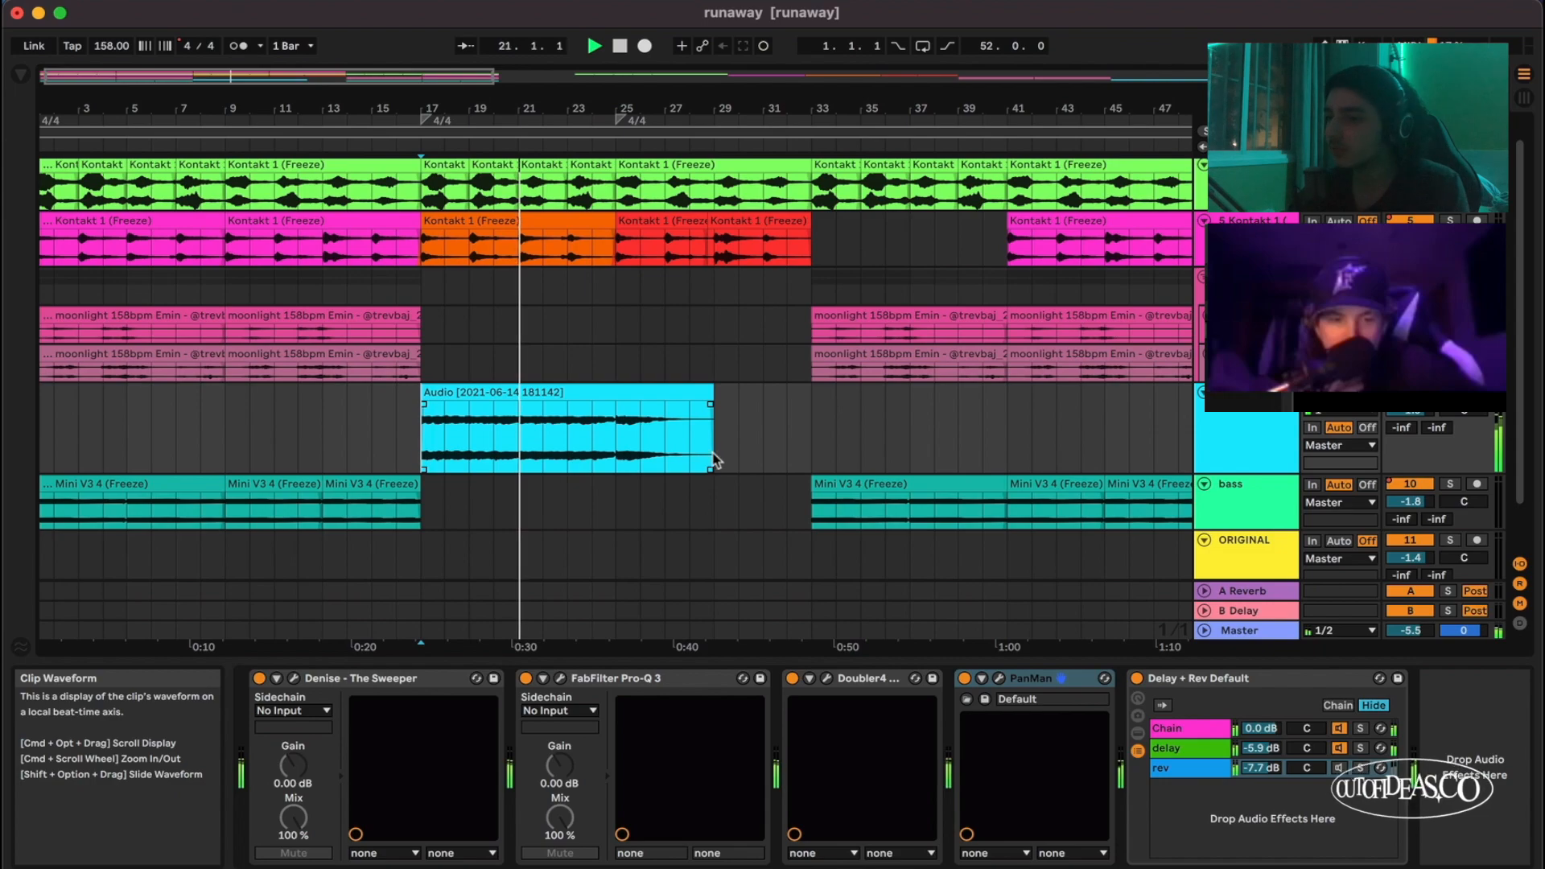
pyautogui.scroll(2, 389, 430)
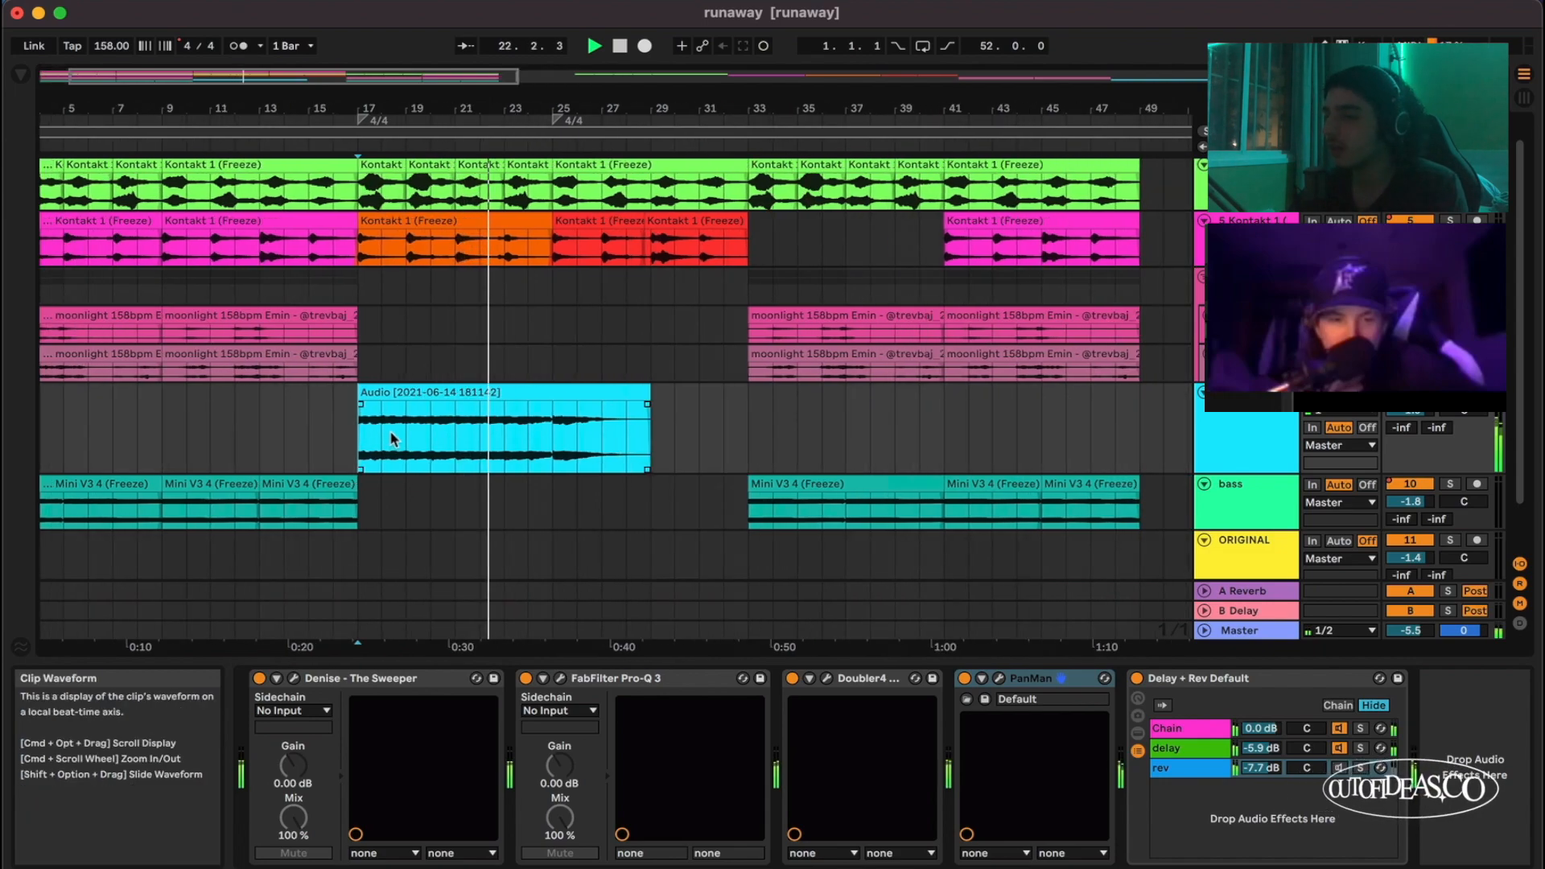
# Step: Reduce the height of the lead track and highlight its empty stretch before the audio clip at bar 17
pyautogui.moveTo(1247, 473); pyautogui.dragTo(1247, 435)
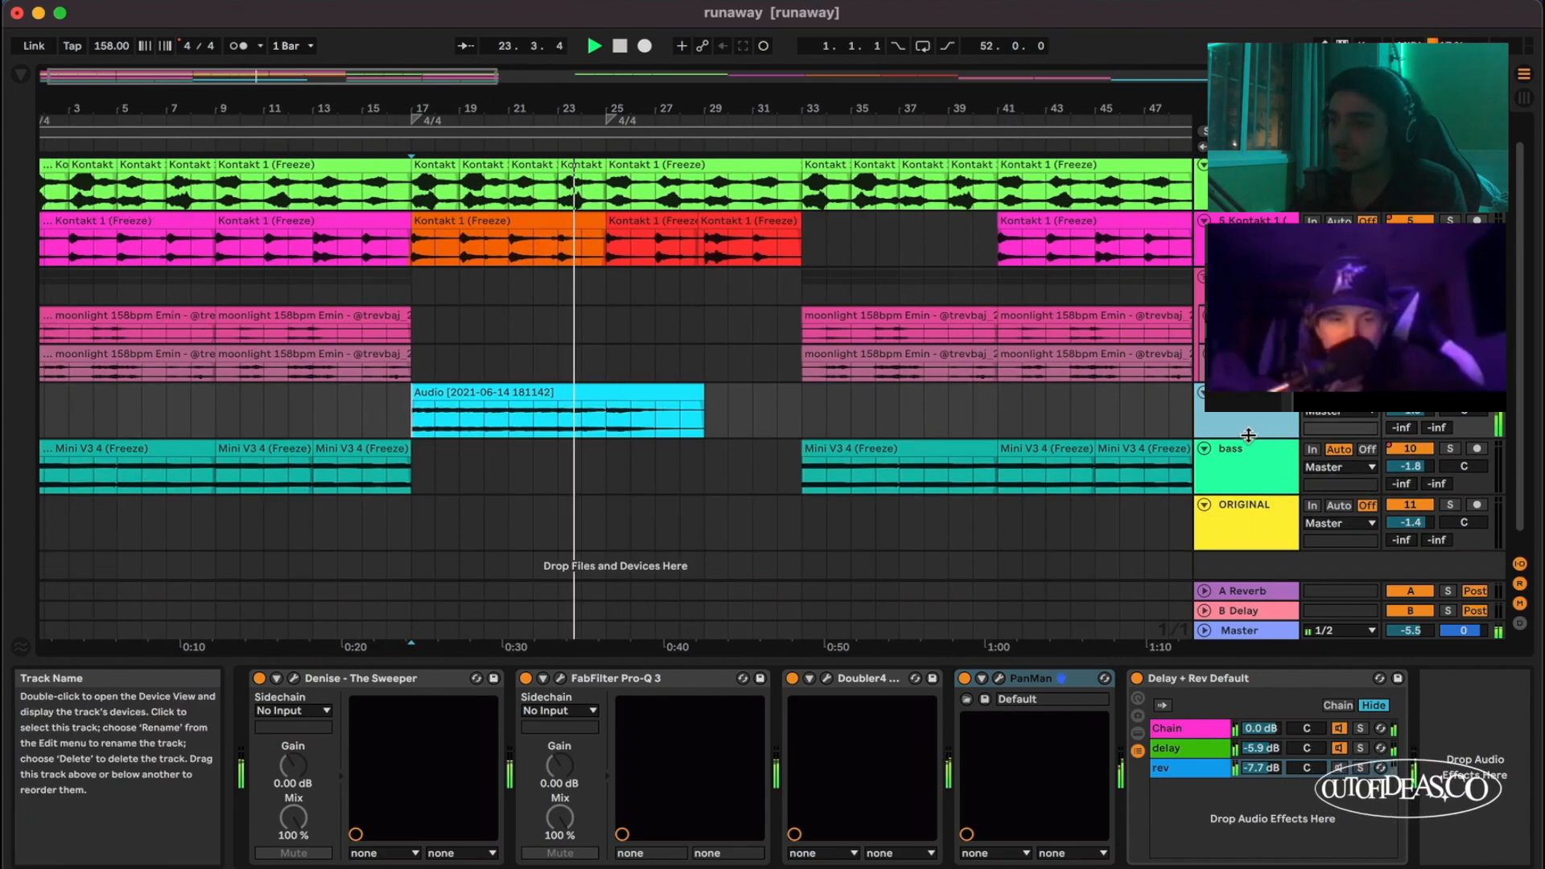
pyautogui.scroll(-1, 780, 431)
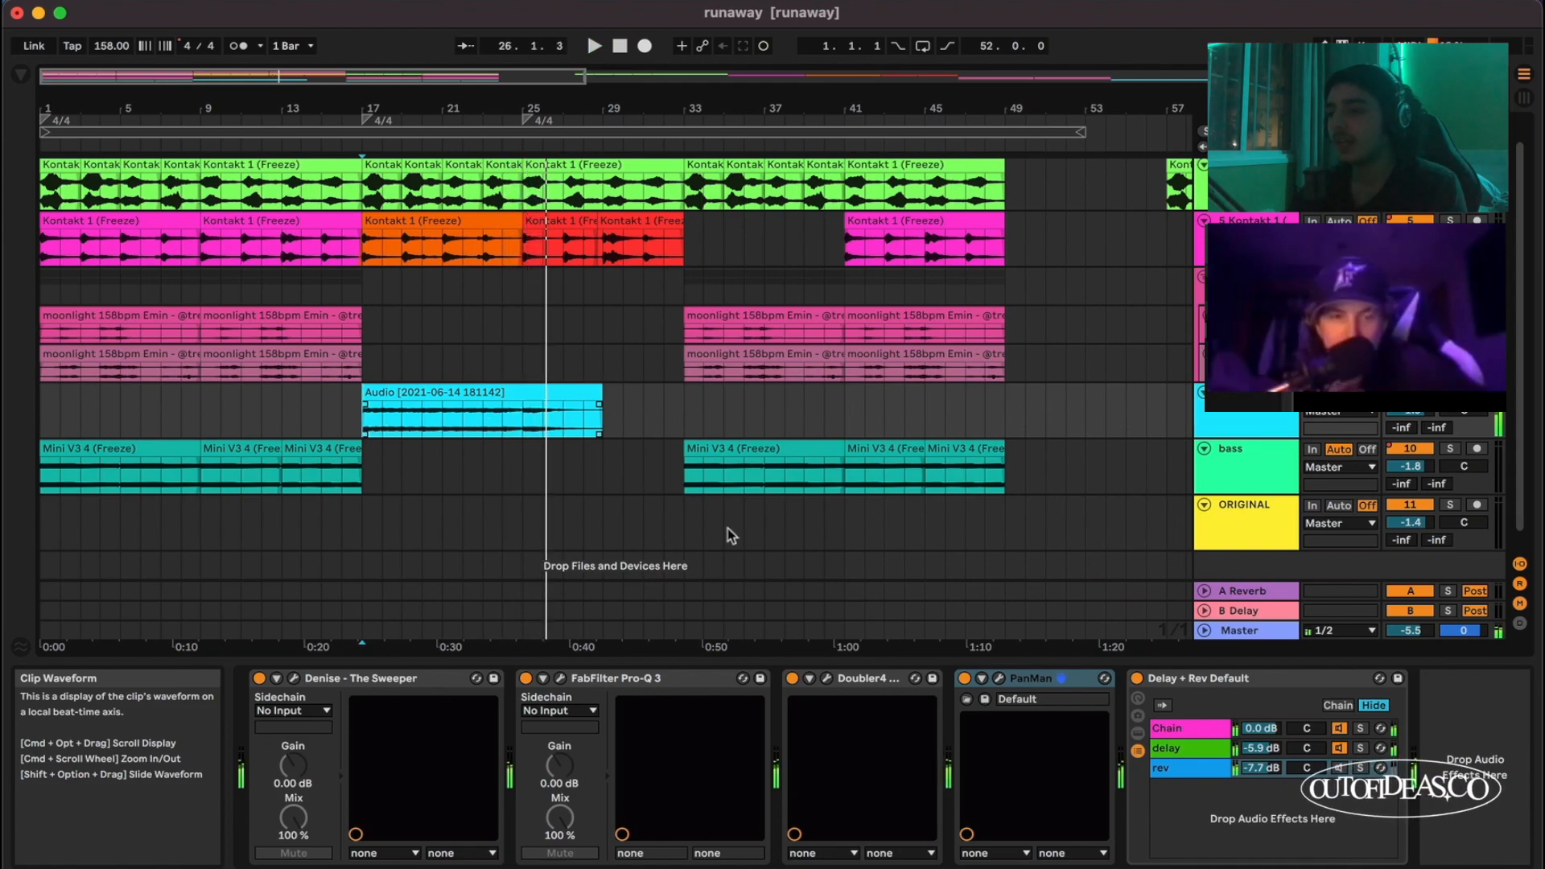
pyautogui.moveTo(690, 424); pyautogui.dragTo(267, 404)
pyautogui.moveTo(41, 406); pyautogui.dragTo(386, 414)
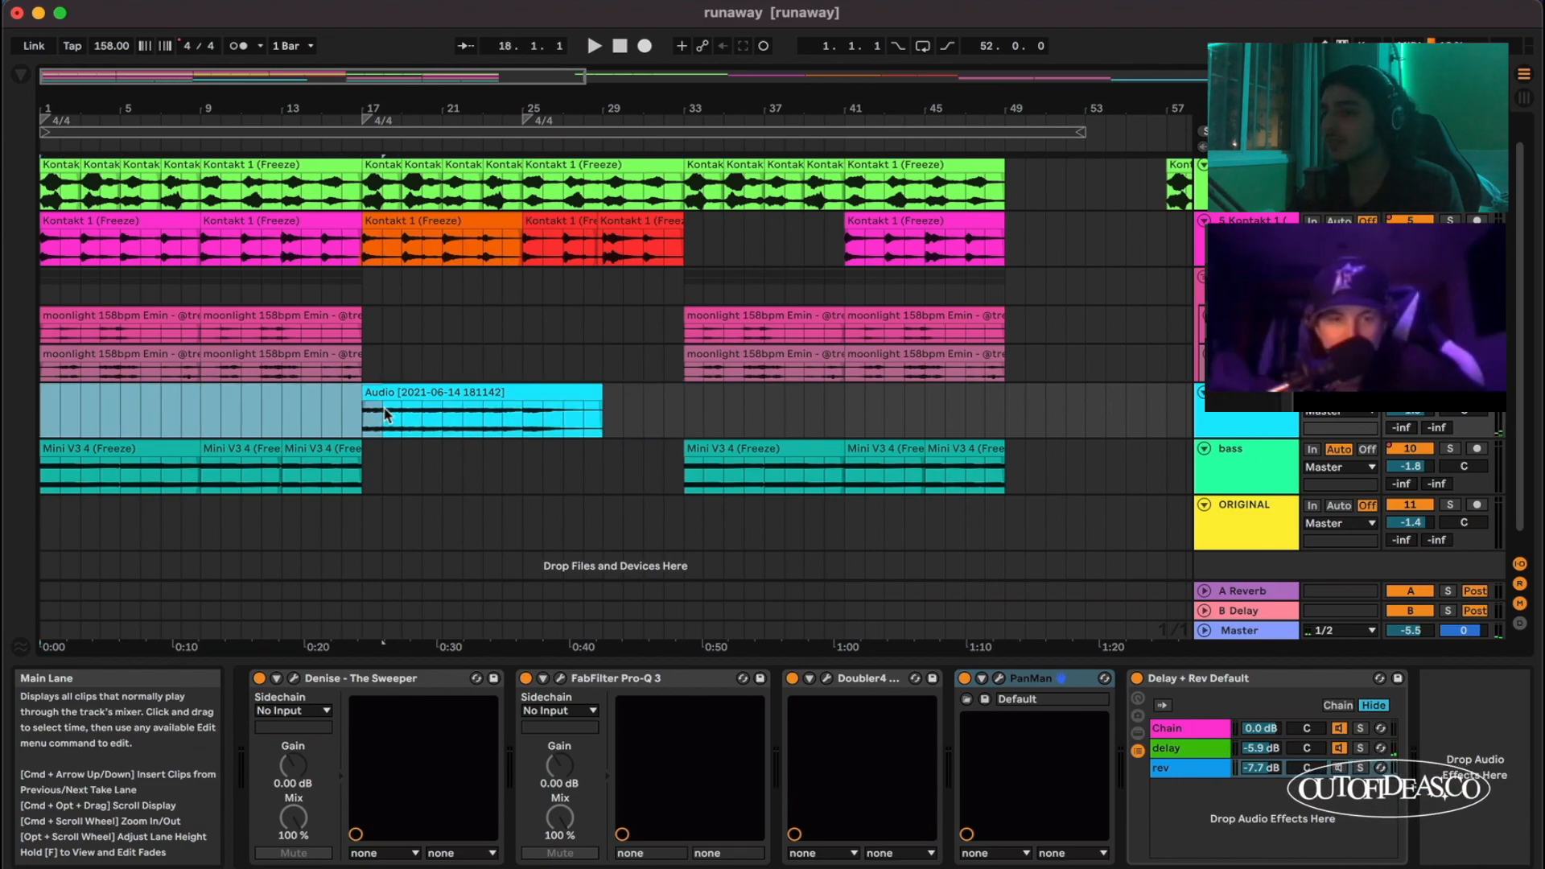
# Step: Add a short fade-out to the end of the lead audio clip, just before bar 29
pyautogui.moveTo(599, 405); pyautogui.dragTo(588, 405)
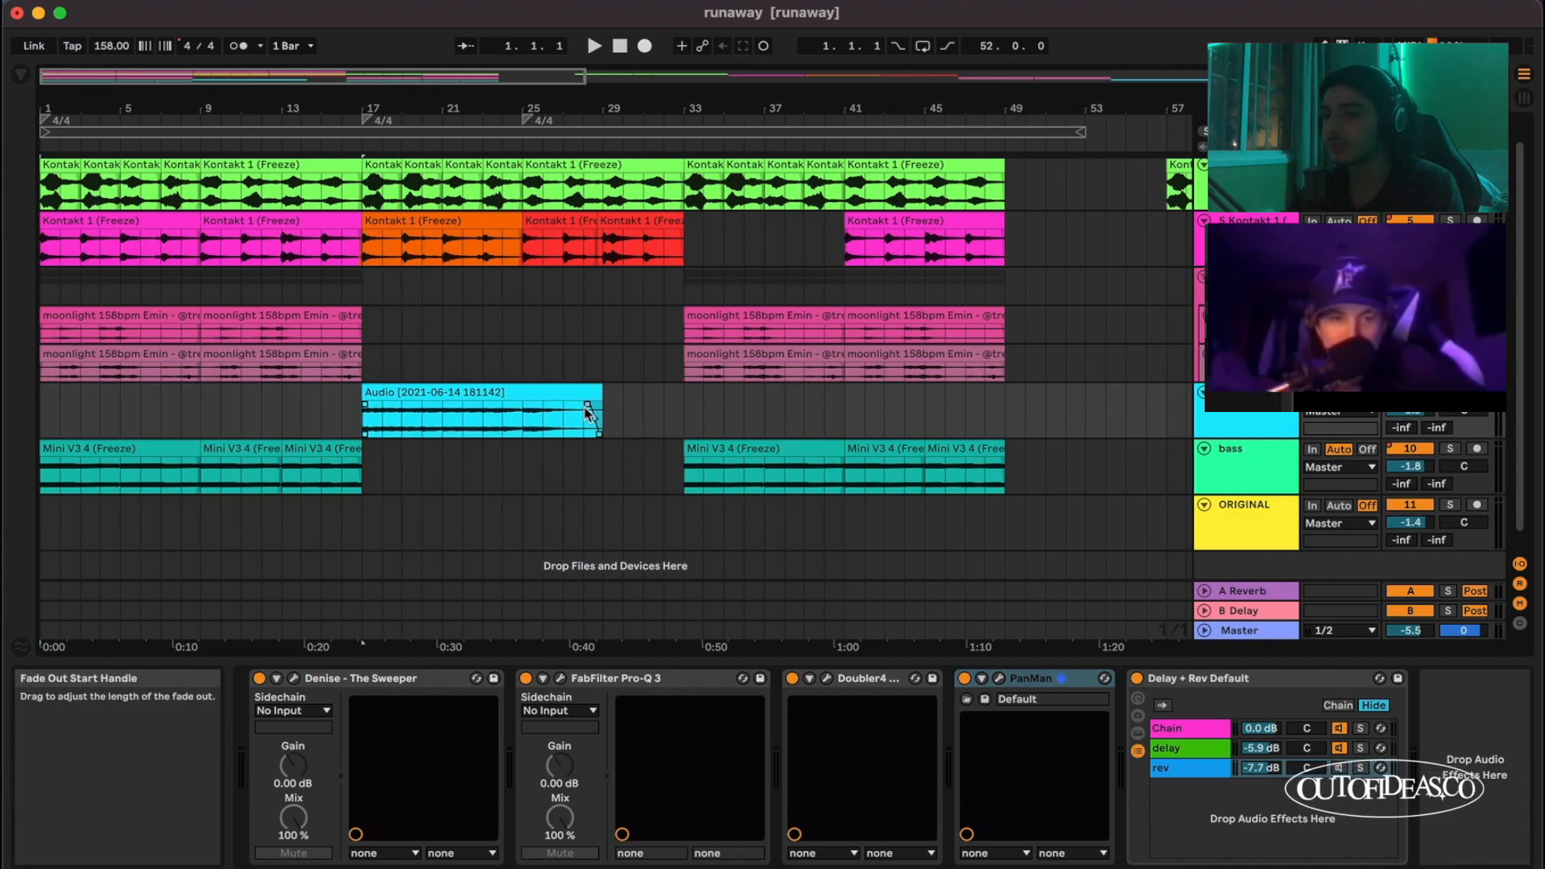
pyautogui.scroll(5, 297, 422)
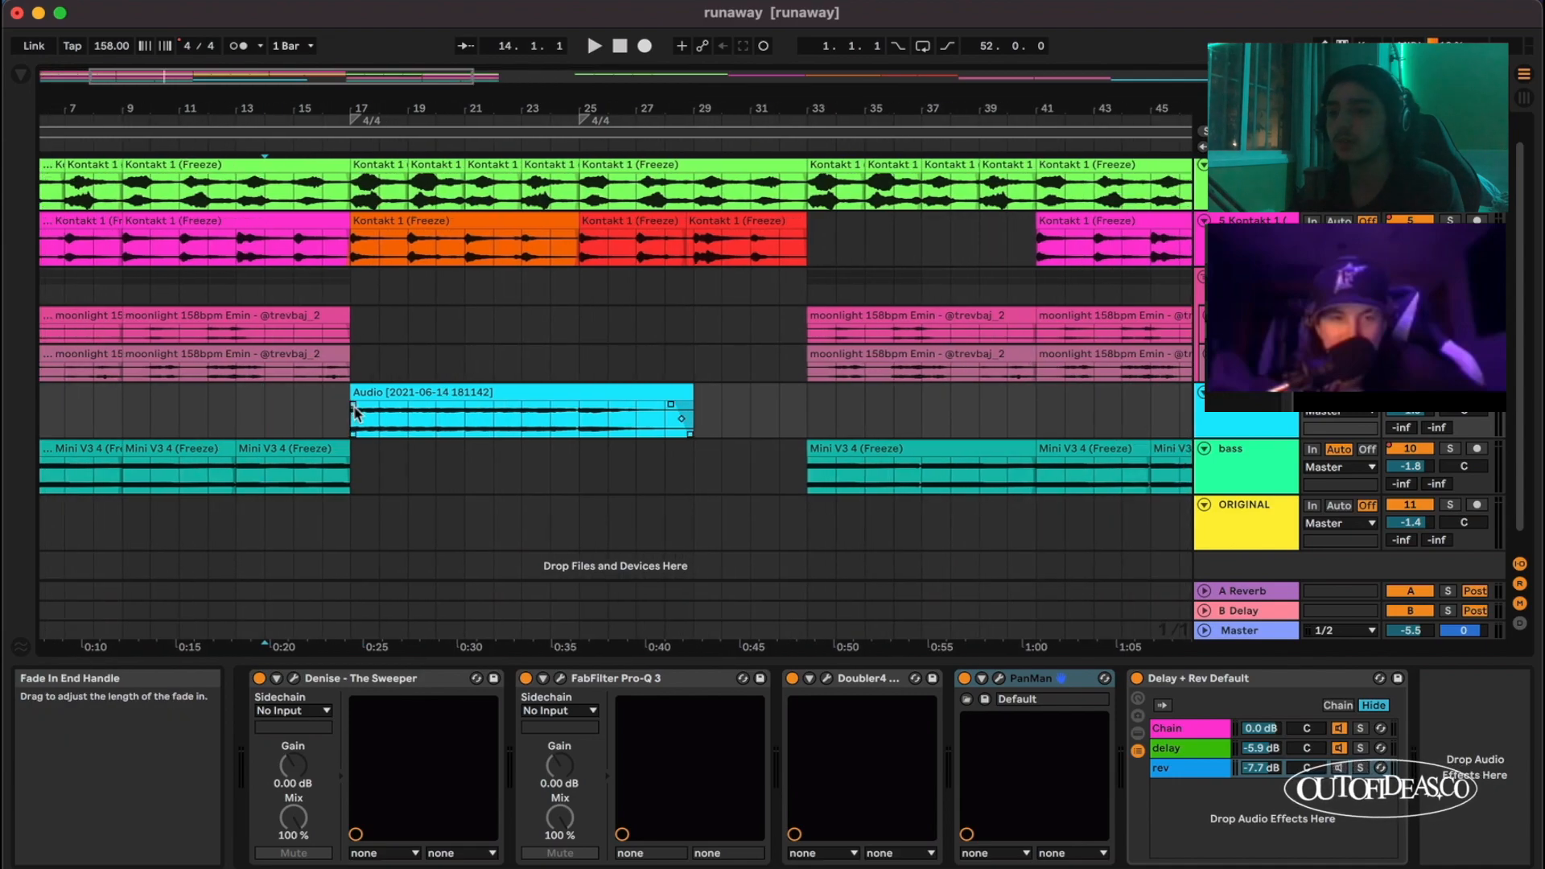
pyautogui.scroll(2, 394, 426)
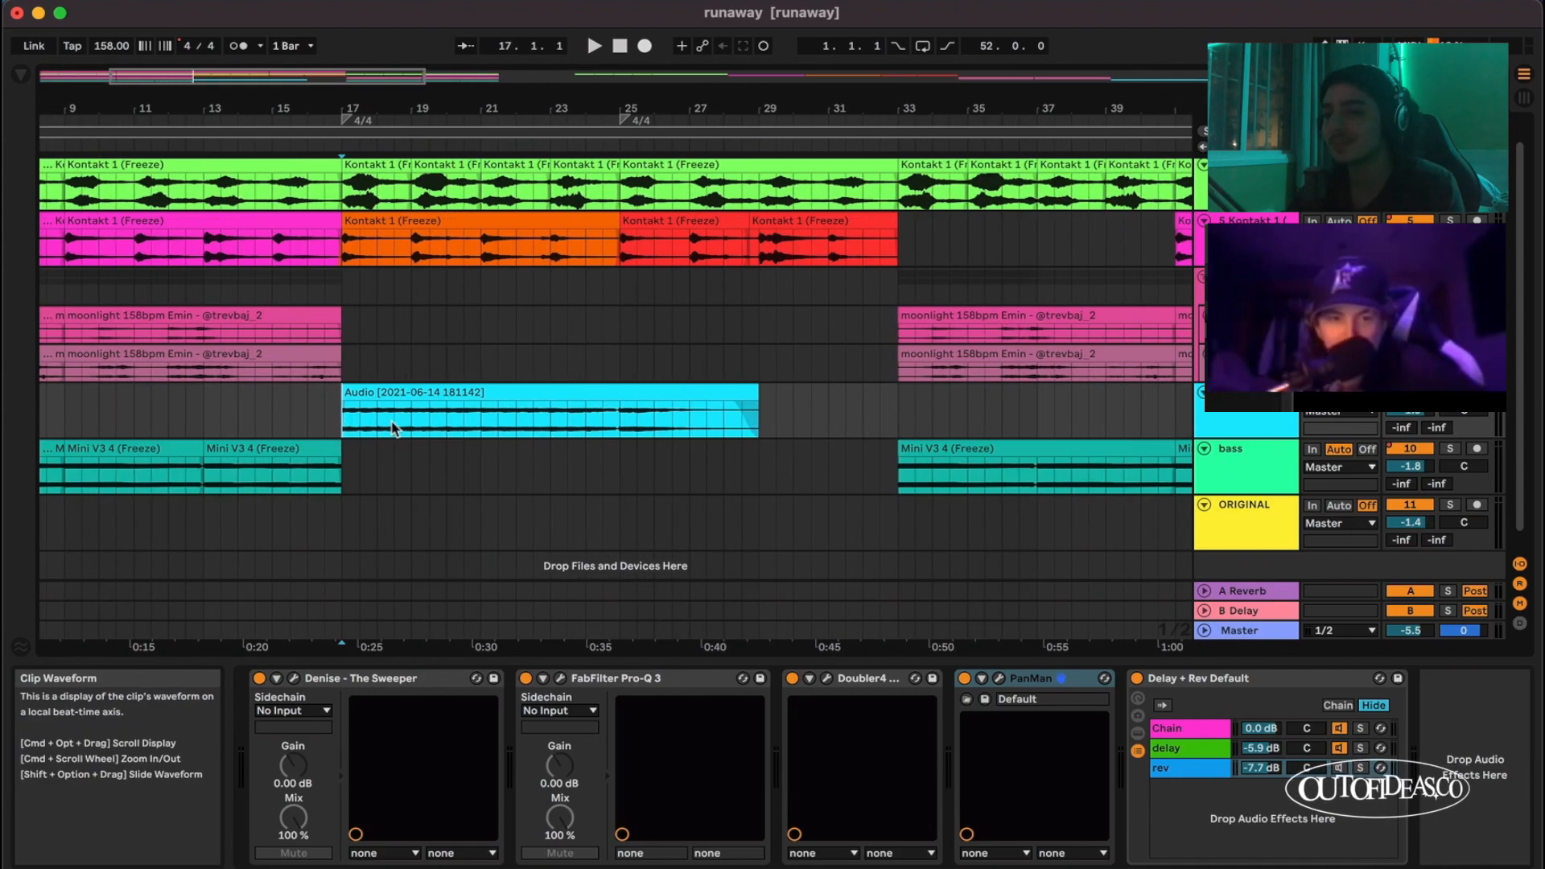
pyautogui.hscroll(-5, 360, 426)
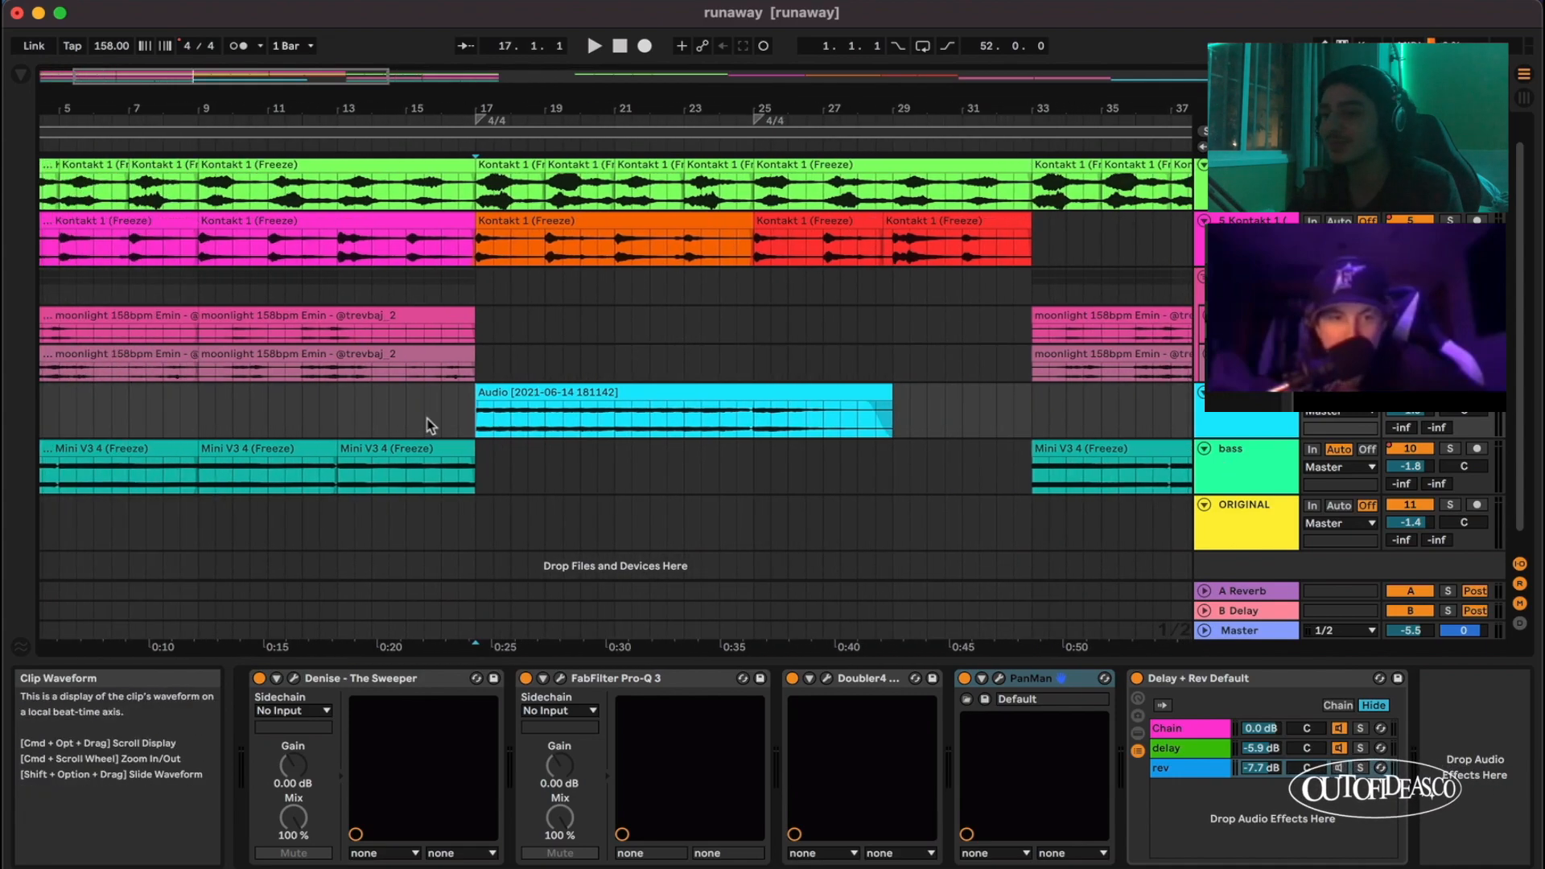
pyautogui.scroll(1, 431, 426)
pyautogui.scroll(-5, 428, 420)
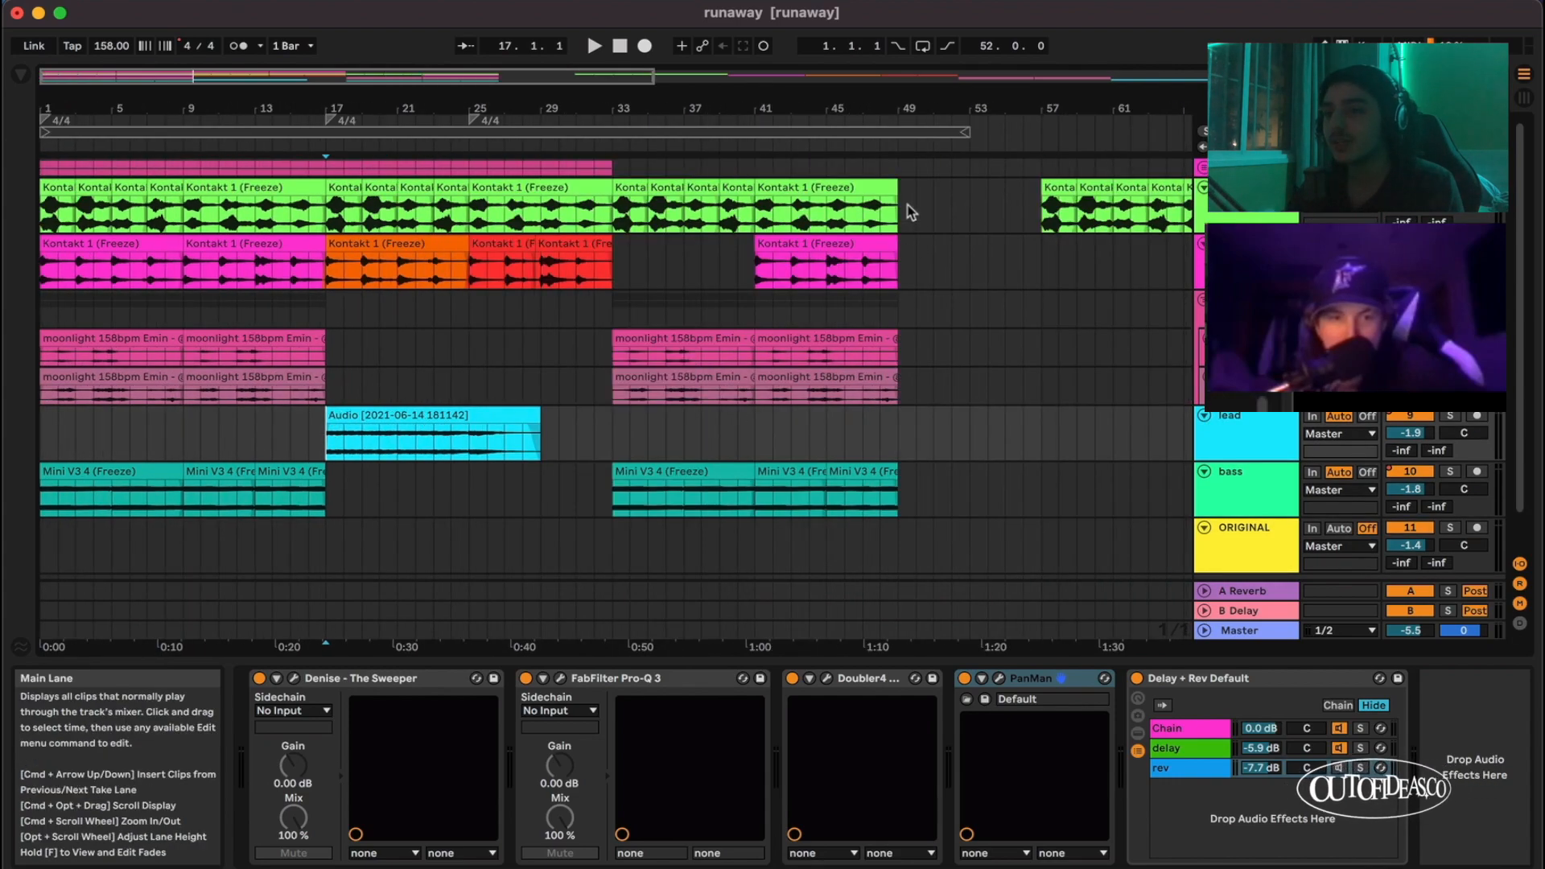
# Step: Highlight the main section from the green Kontakt track down to the bass track, and place the cursor at bar 1 of the lead track
pyautogui.moveTo(900, 201); pyautogui.dragTo(75, 500)
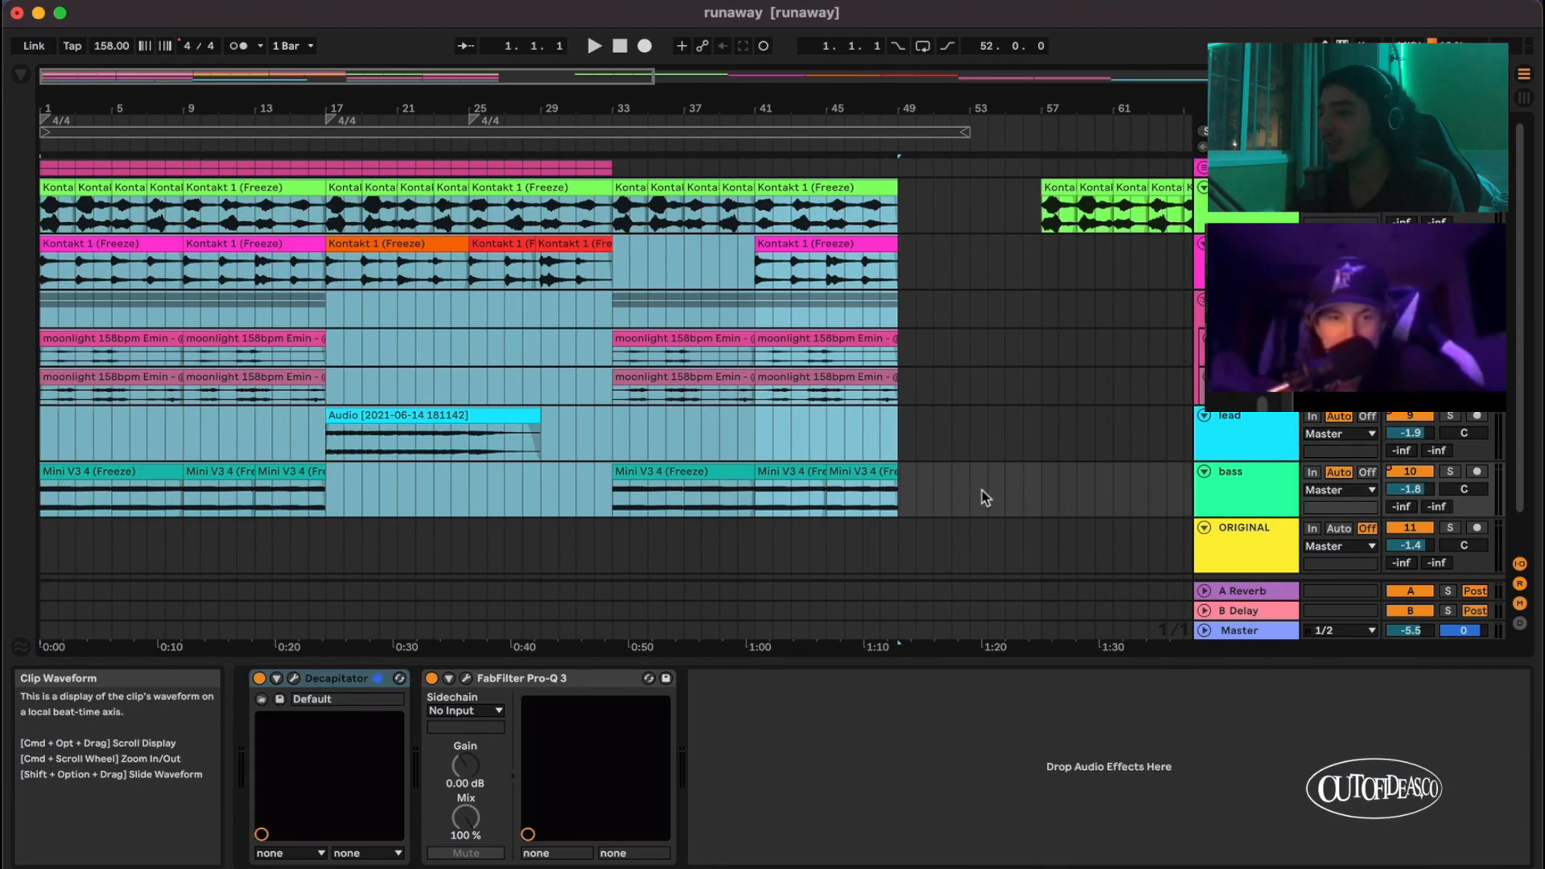
pyautogui.click(1216, 489)
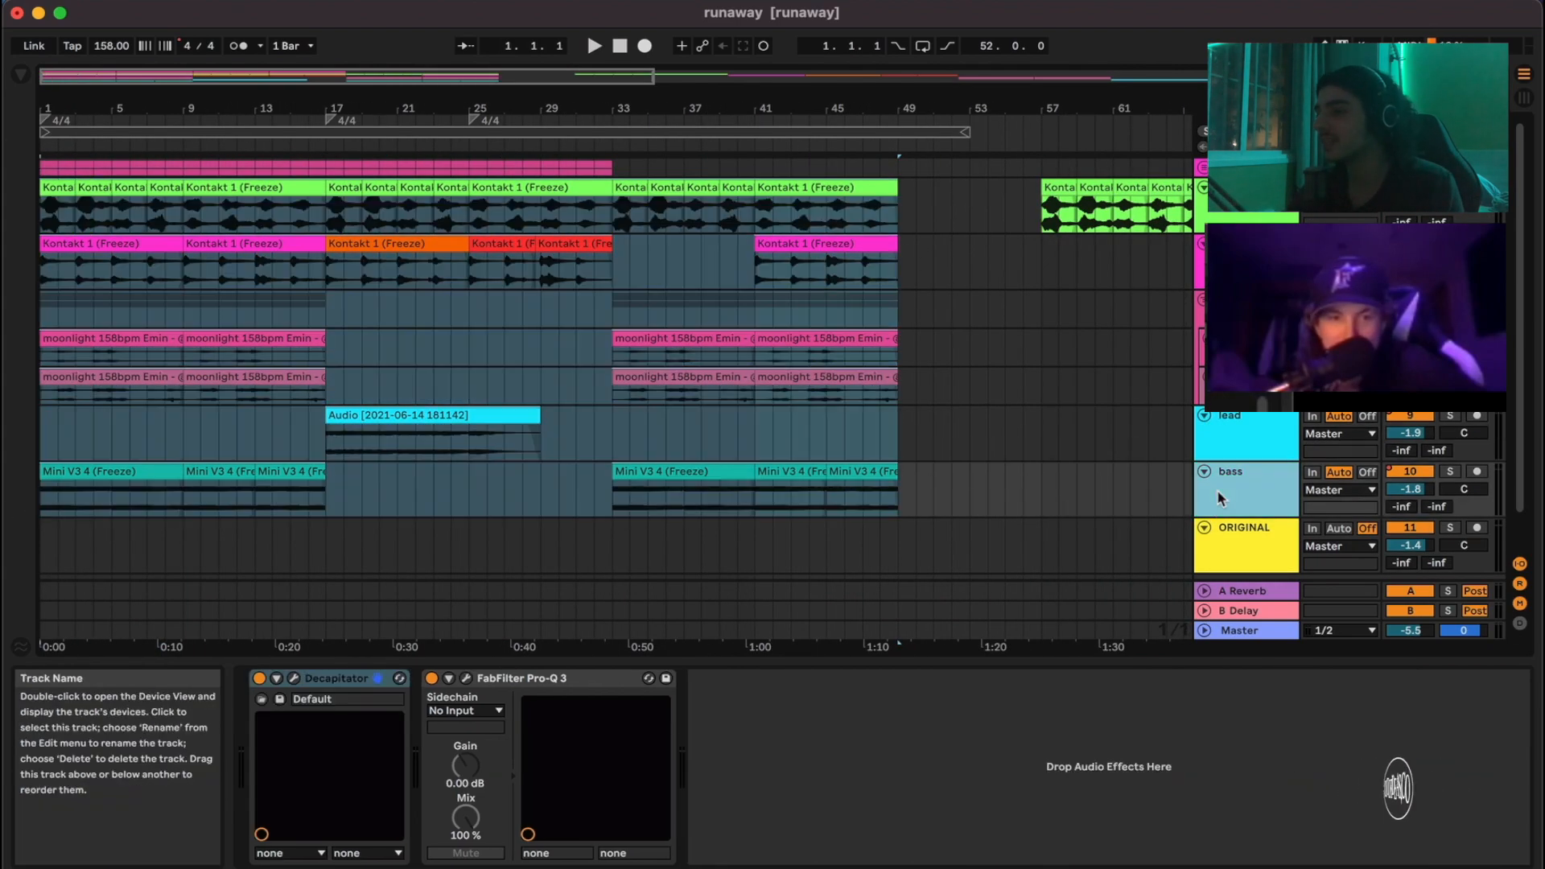
pyautogui.click(932, 228)
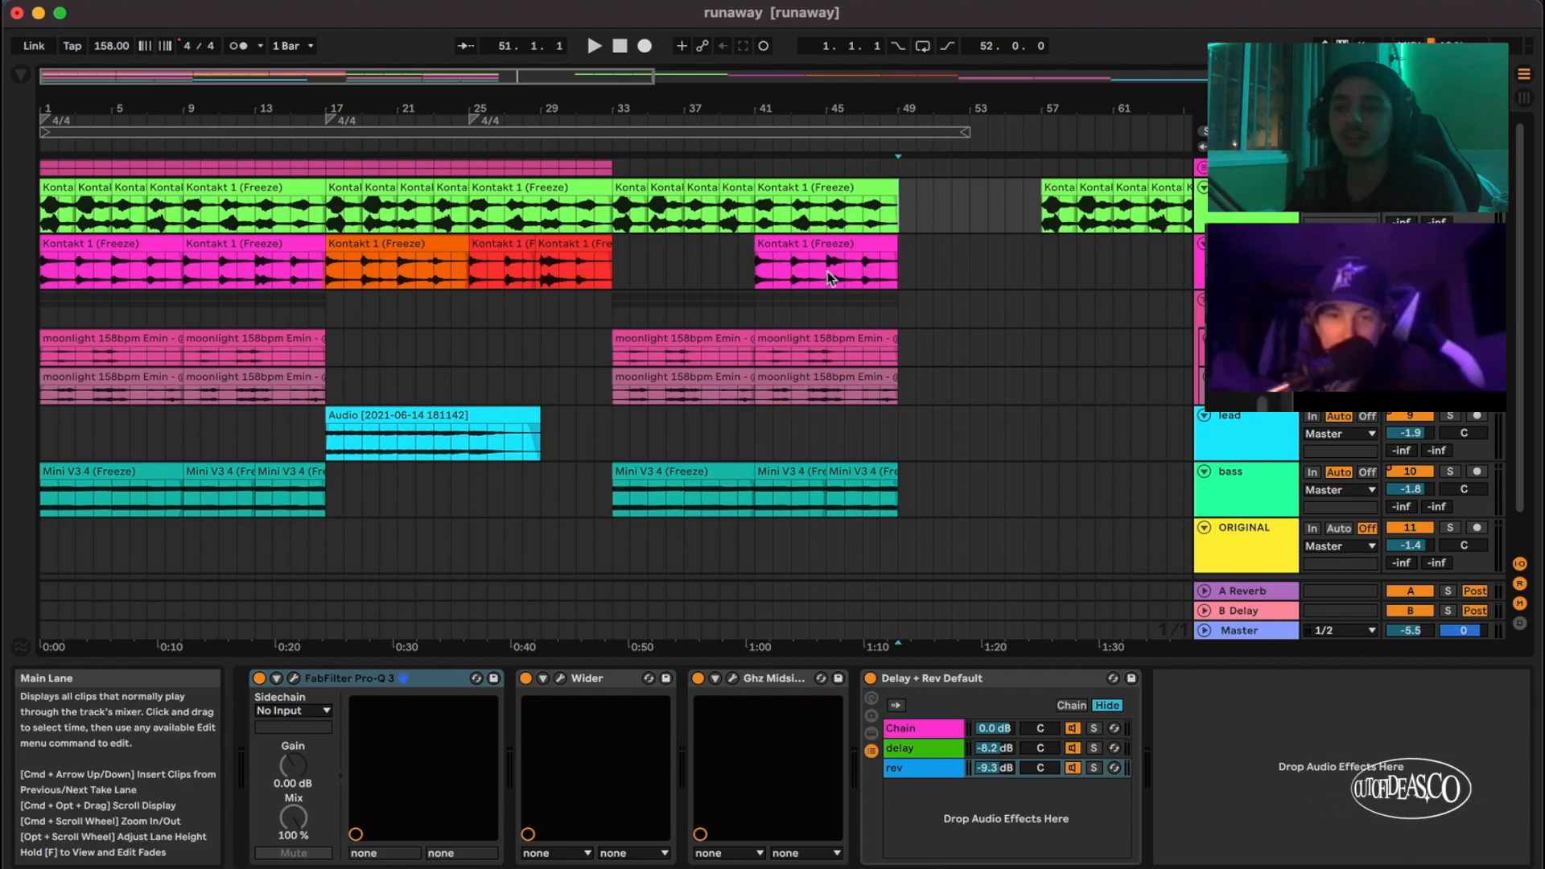
pyautogui.moveTo(831, 279); pyautogui.dragTo(6, 503)
pyautogui.click(42, 445)
pyautogui.scroll(5, 42, 445)
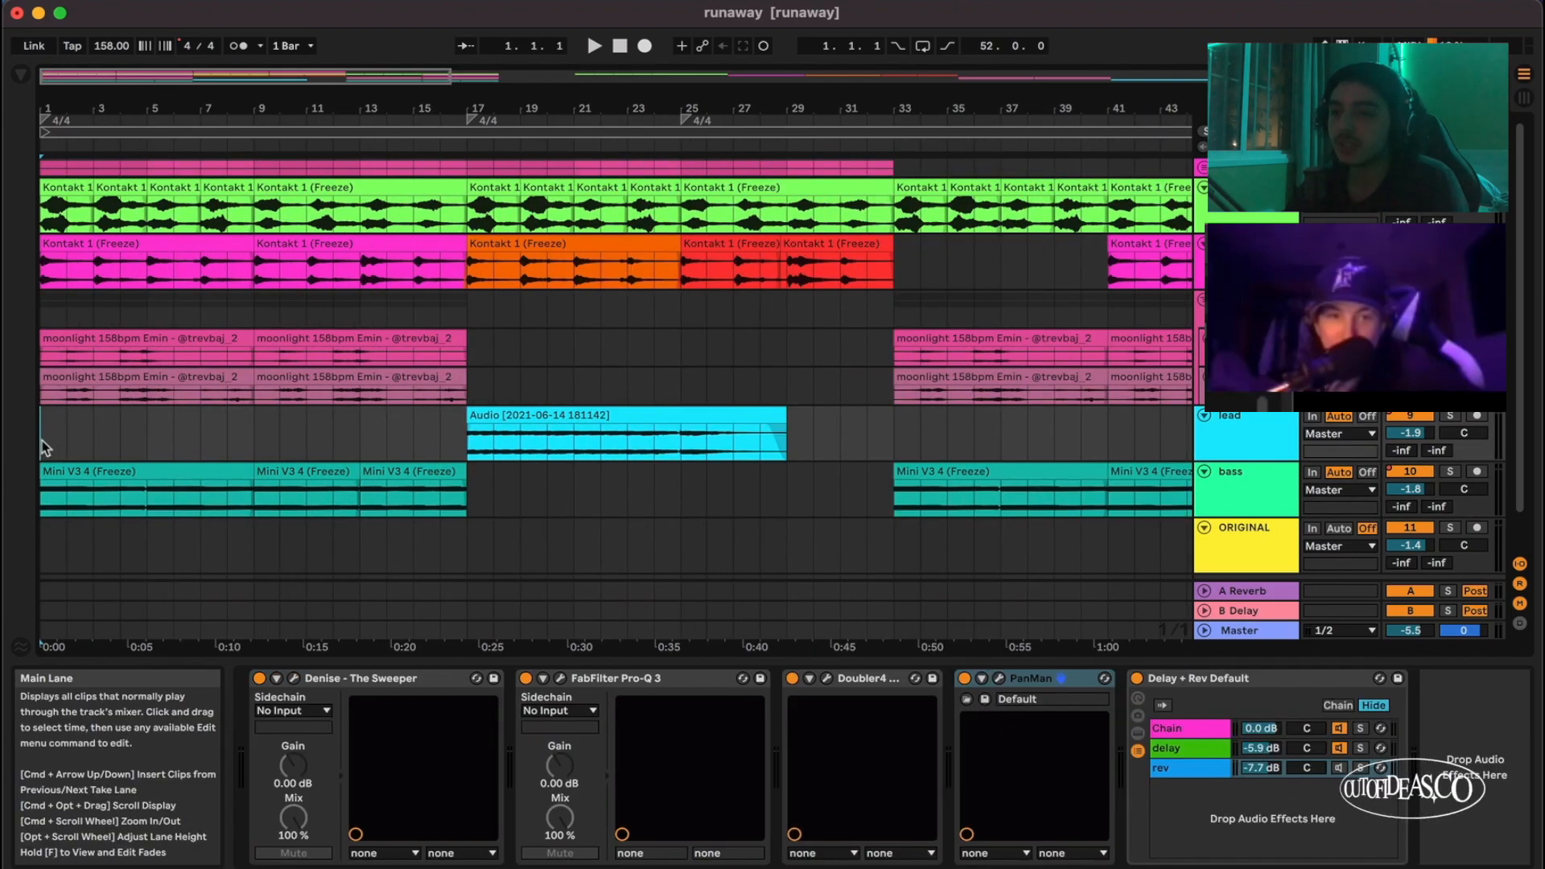
pyautogui.scroll(3, 42, 441)
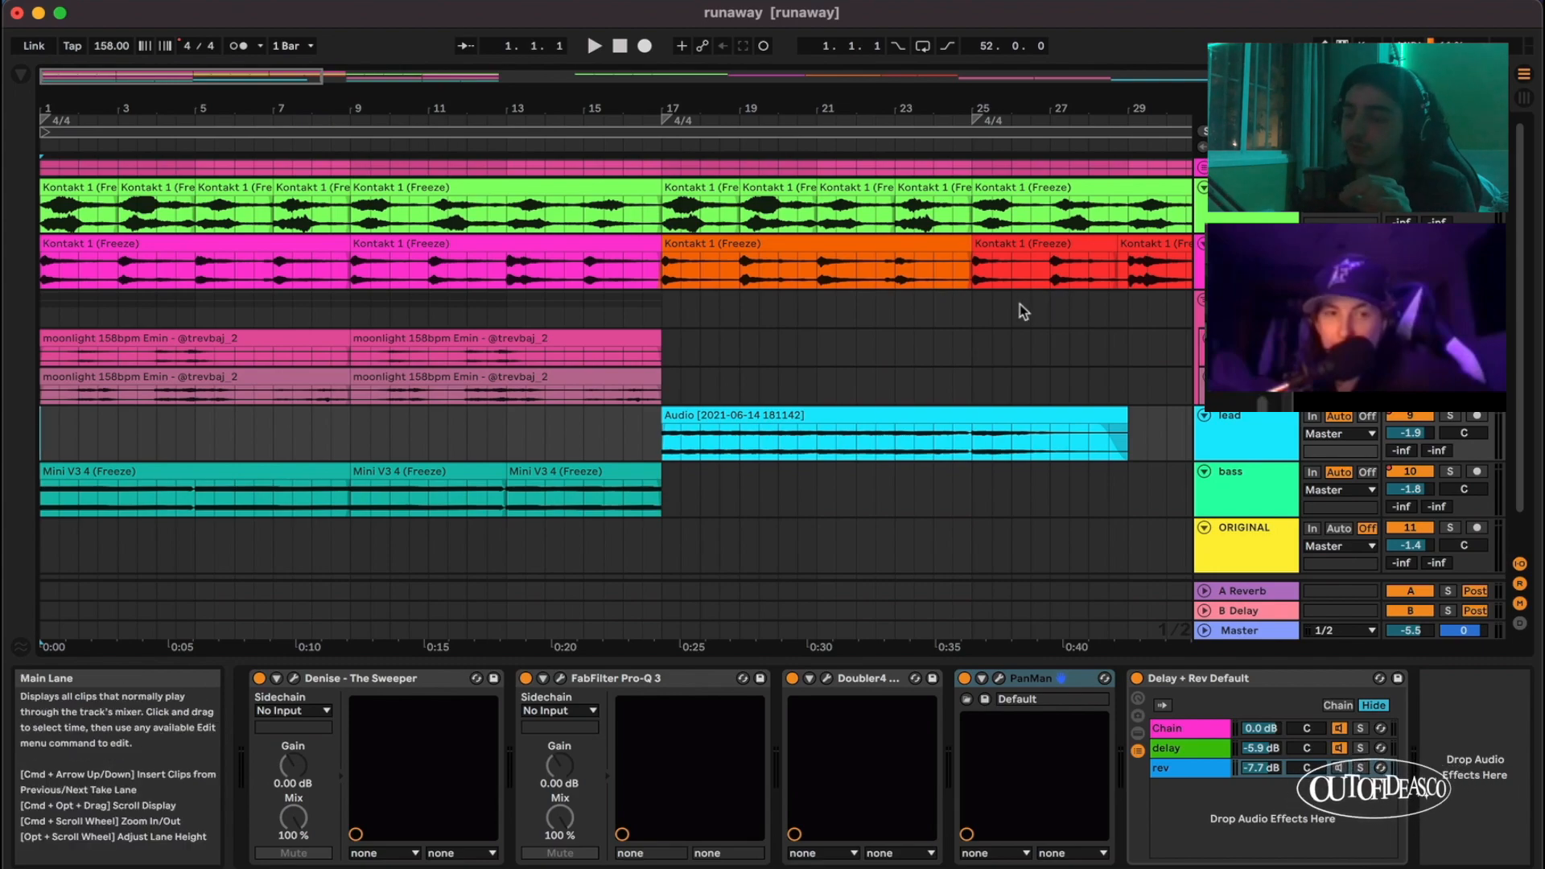
# Step: Look over the whole arrangement, including the individual layers laid out one after another beyond bar 57
pyautogui.press('-')
pyautogui.press('-')
pyautogui.press('-')
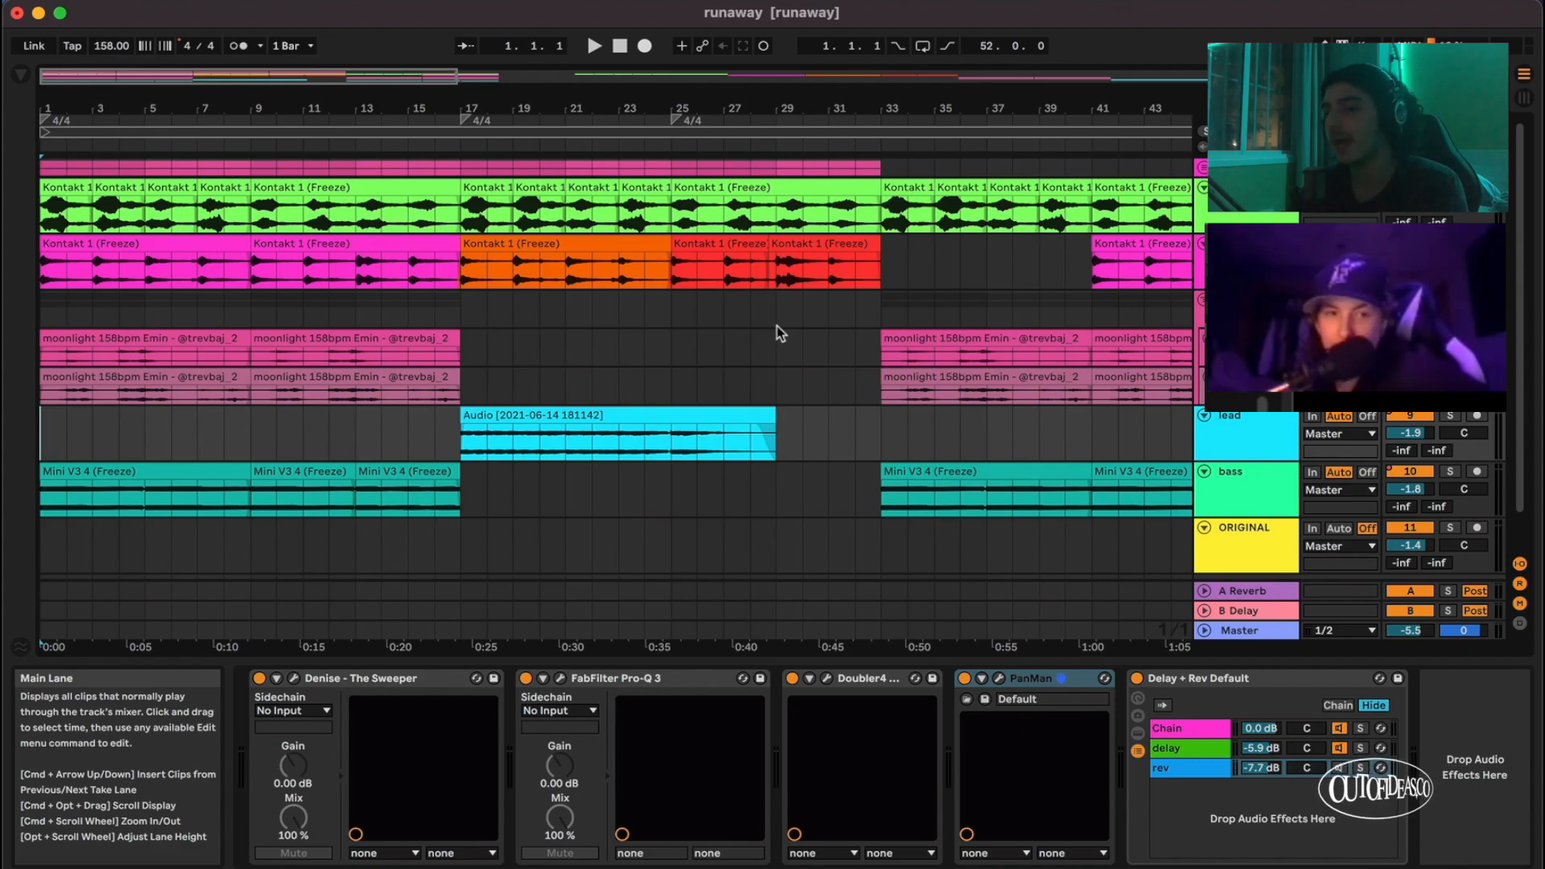
pyautogui.press('-')
pyautogui.press('-')
pyautogui.press('-')
pyautogui.press('-')
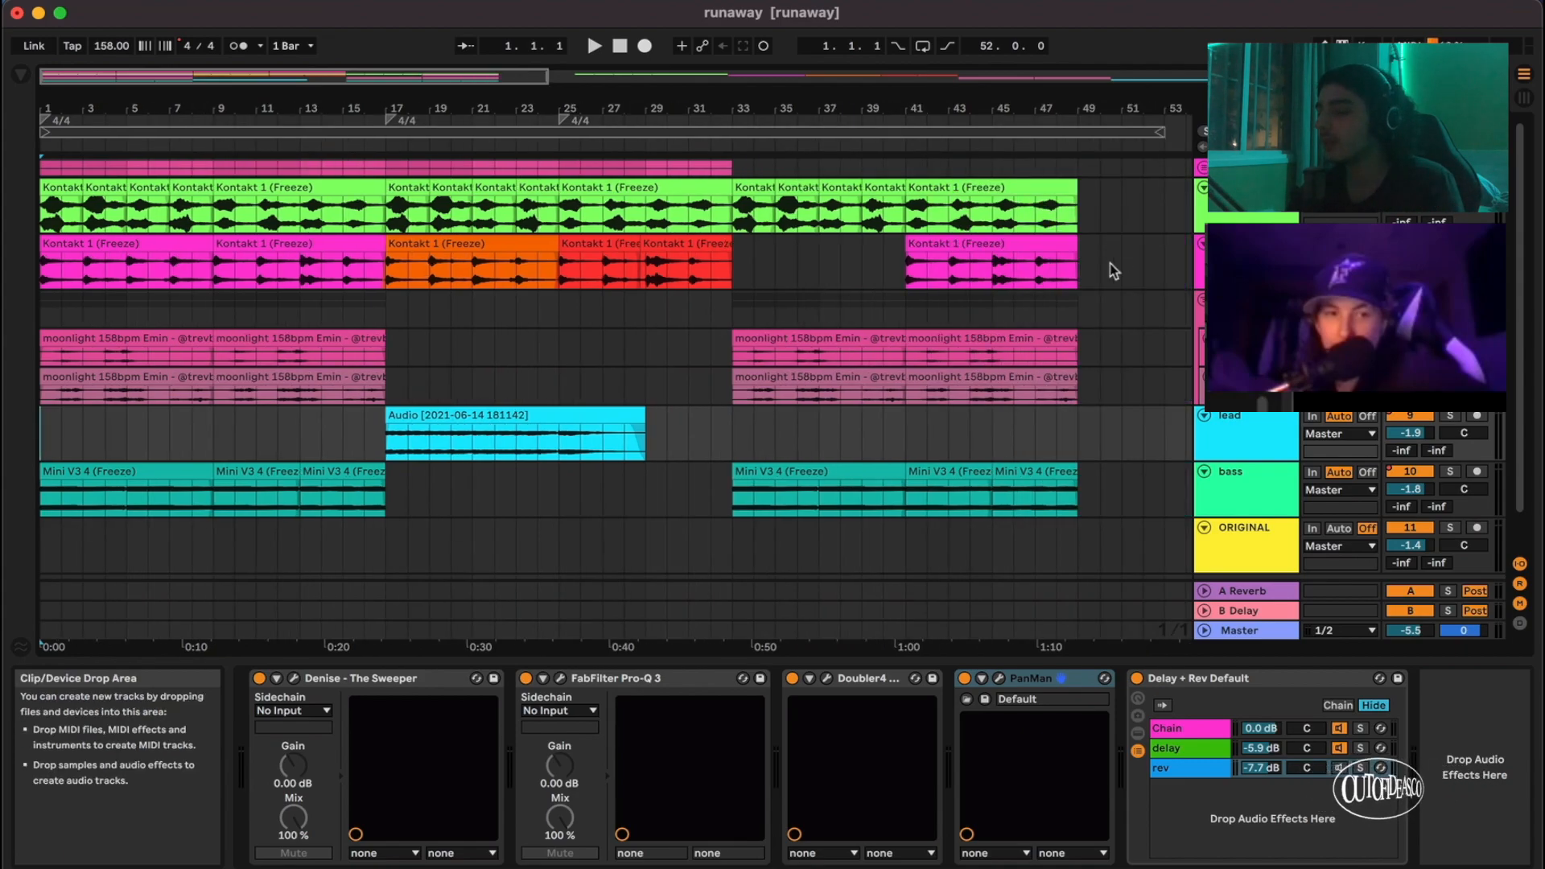
pyautogui.press('-')
pyautogui.press('-')
pyautogui.press('+')
pyautogui.press('+')
pyautogui.press('+')
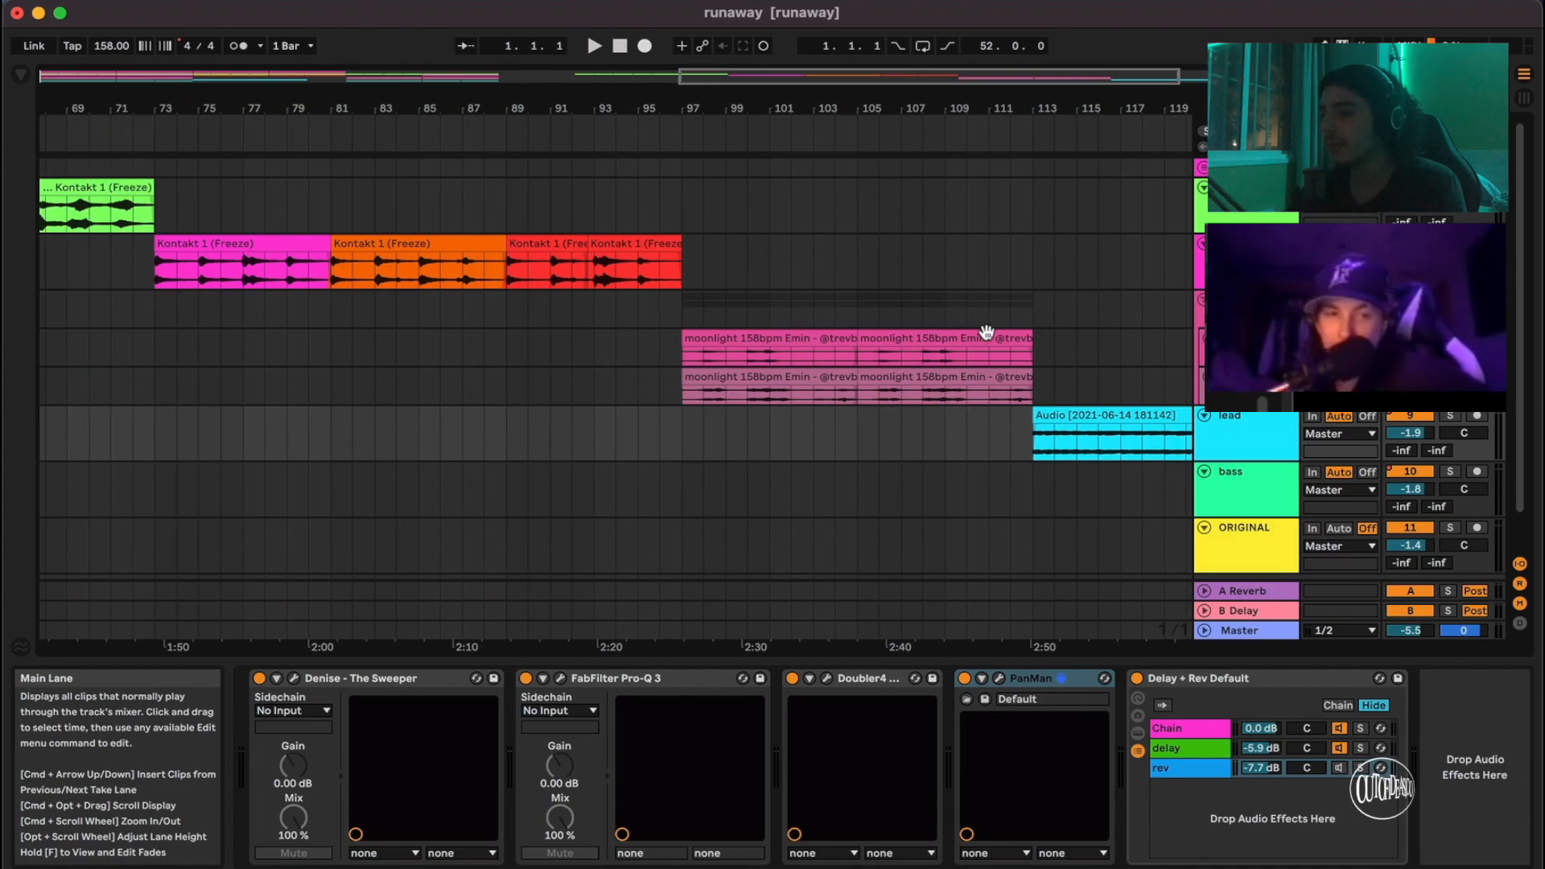
# Step: Show the bass track's devices and review the Decapitator settings in its plug-in window, closing the window when done
pyautogui.click(1226, 476)
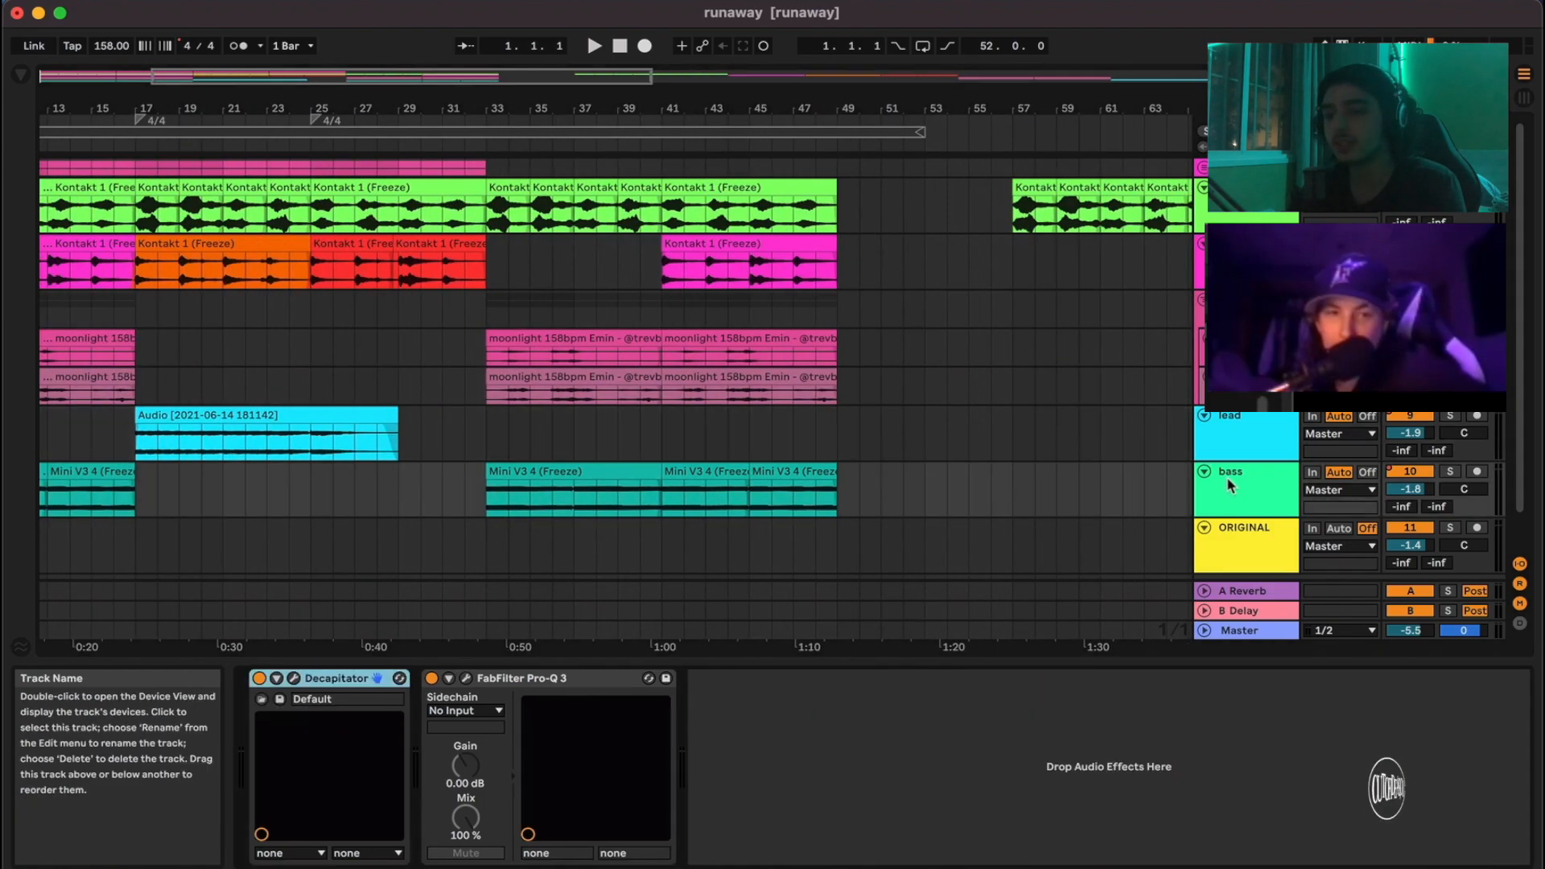
pyautogui.hscroll(-5, 724, 482)
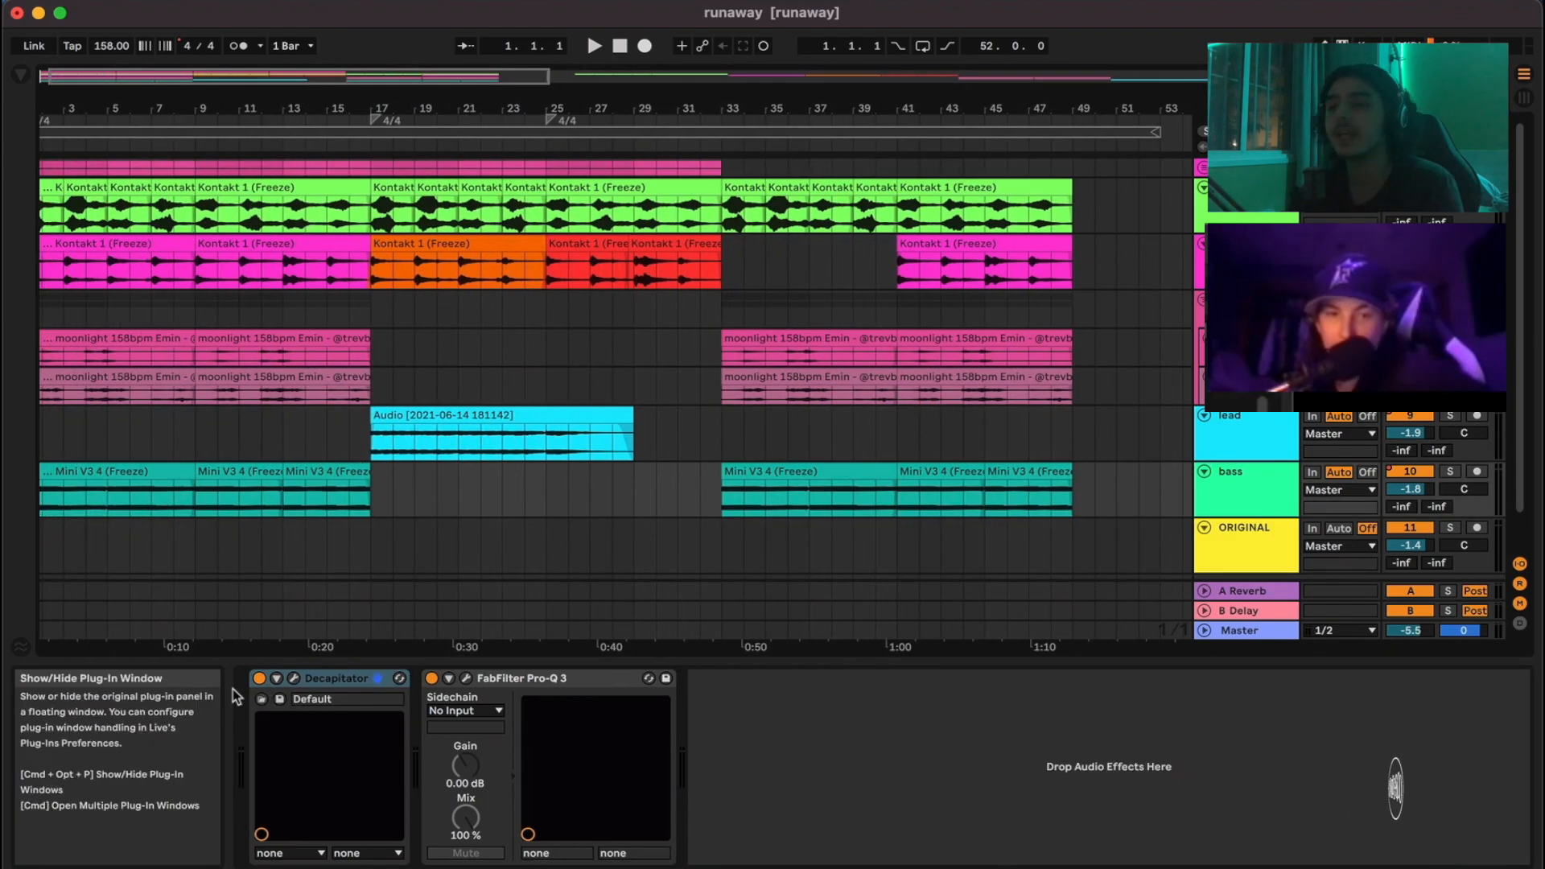
pyautogui.press('super+alt+p')
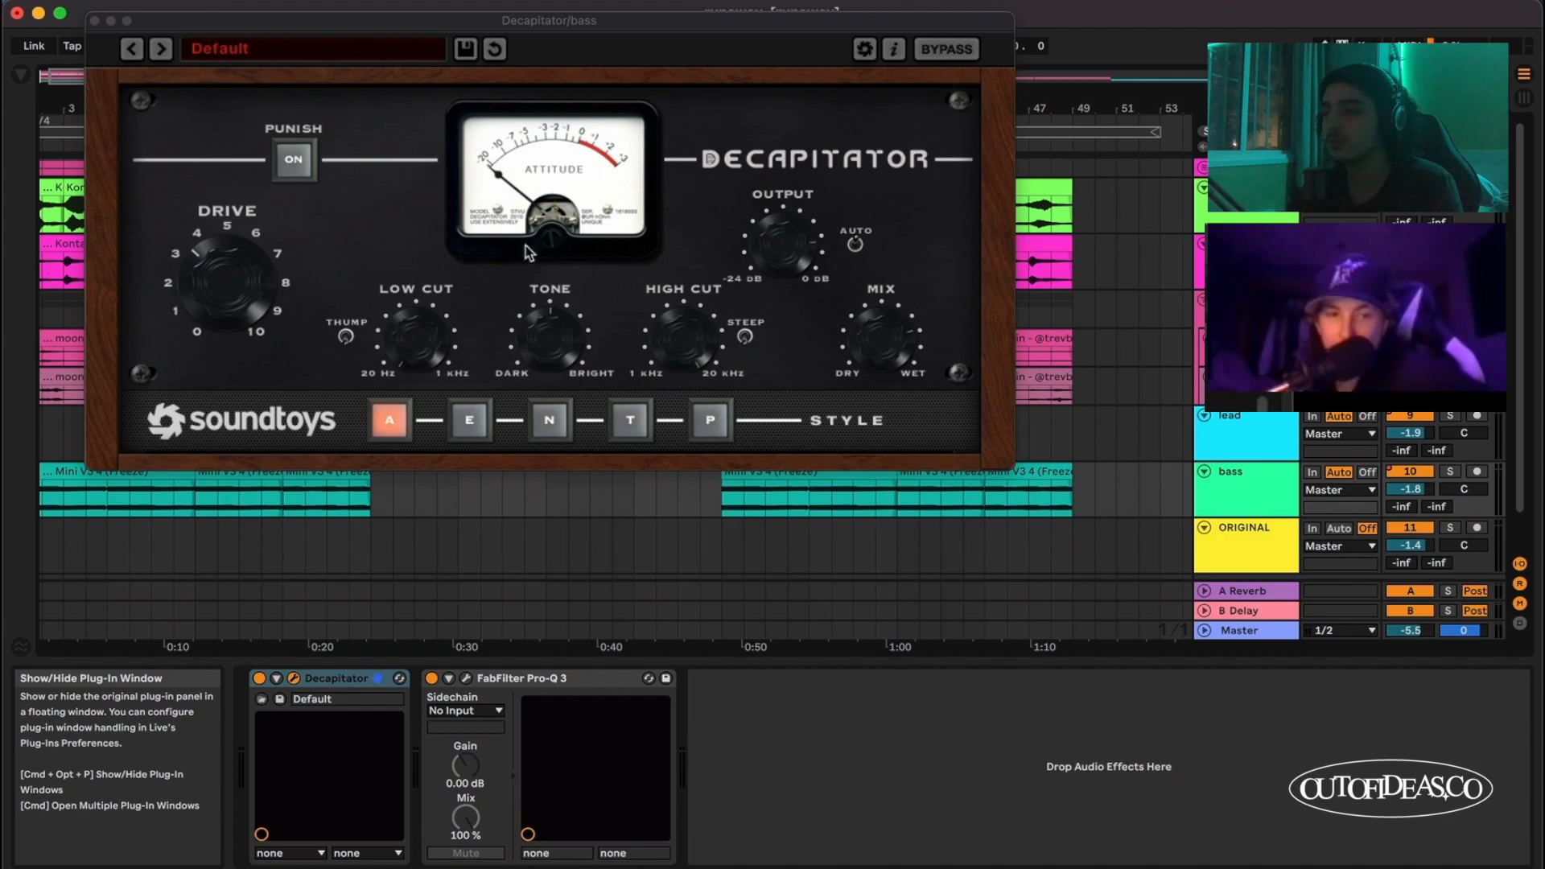
pyautogui.click(95, 21)
pyautogui.hscroll(-1, 638, 291)
# Step: Compare the device chains of the track above the moonlight vocals, the lead track and the pink Kontakt 1 track
pyautogui.click(1243, 304)
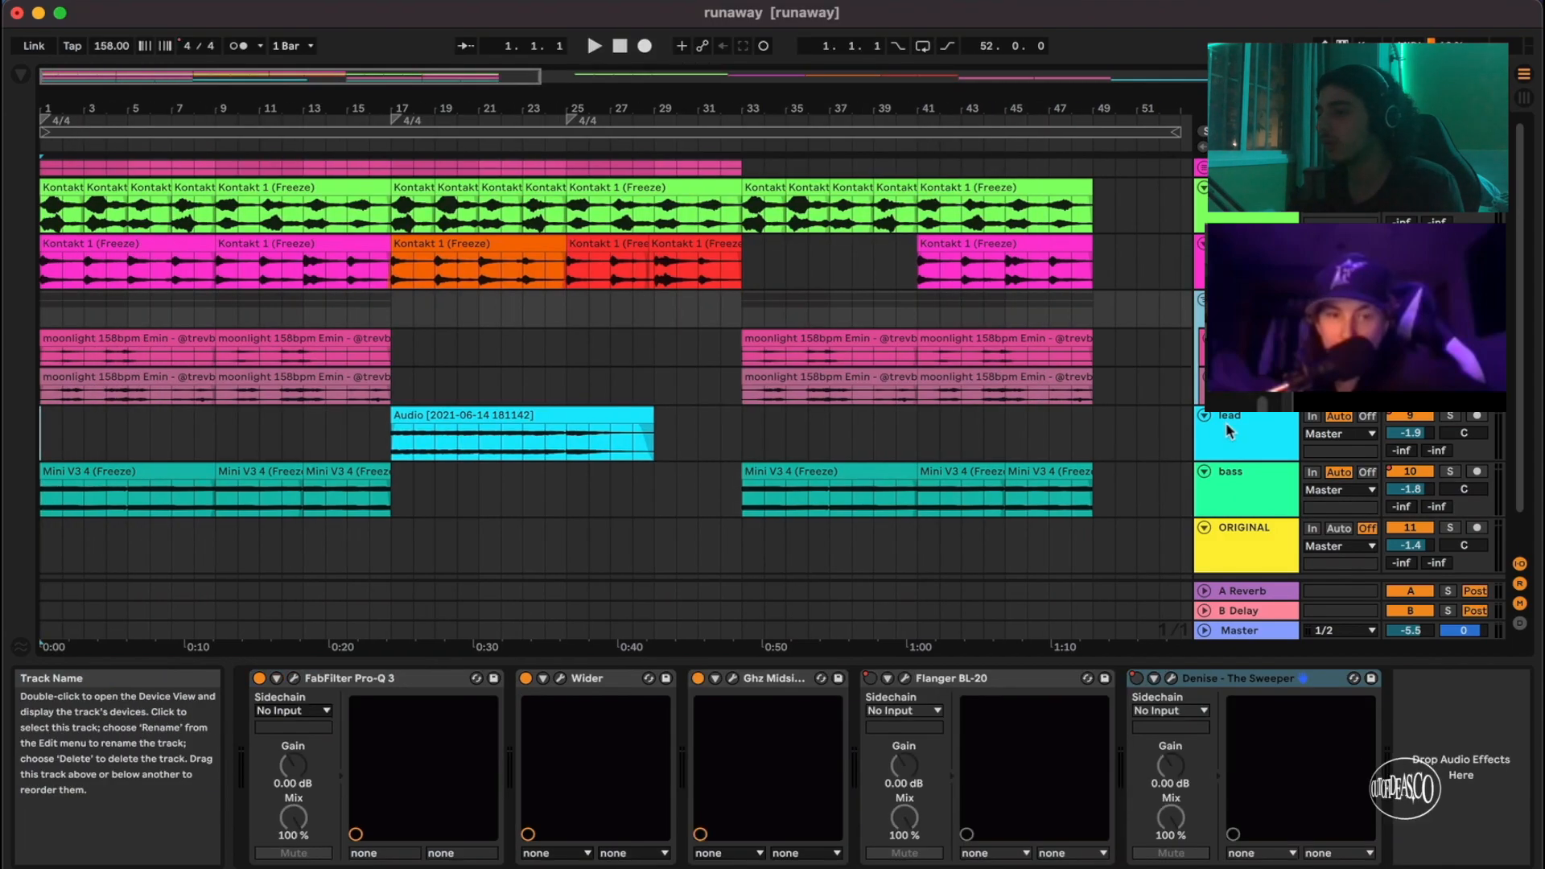
pyautogui.click(1256, 433)
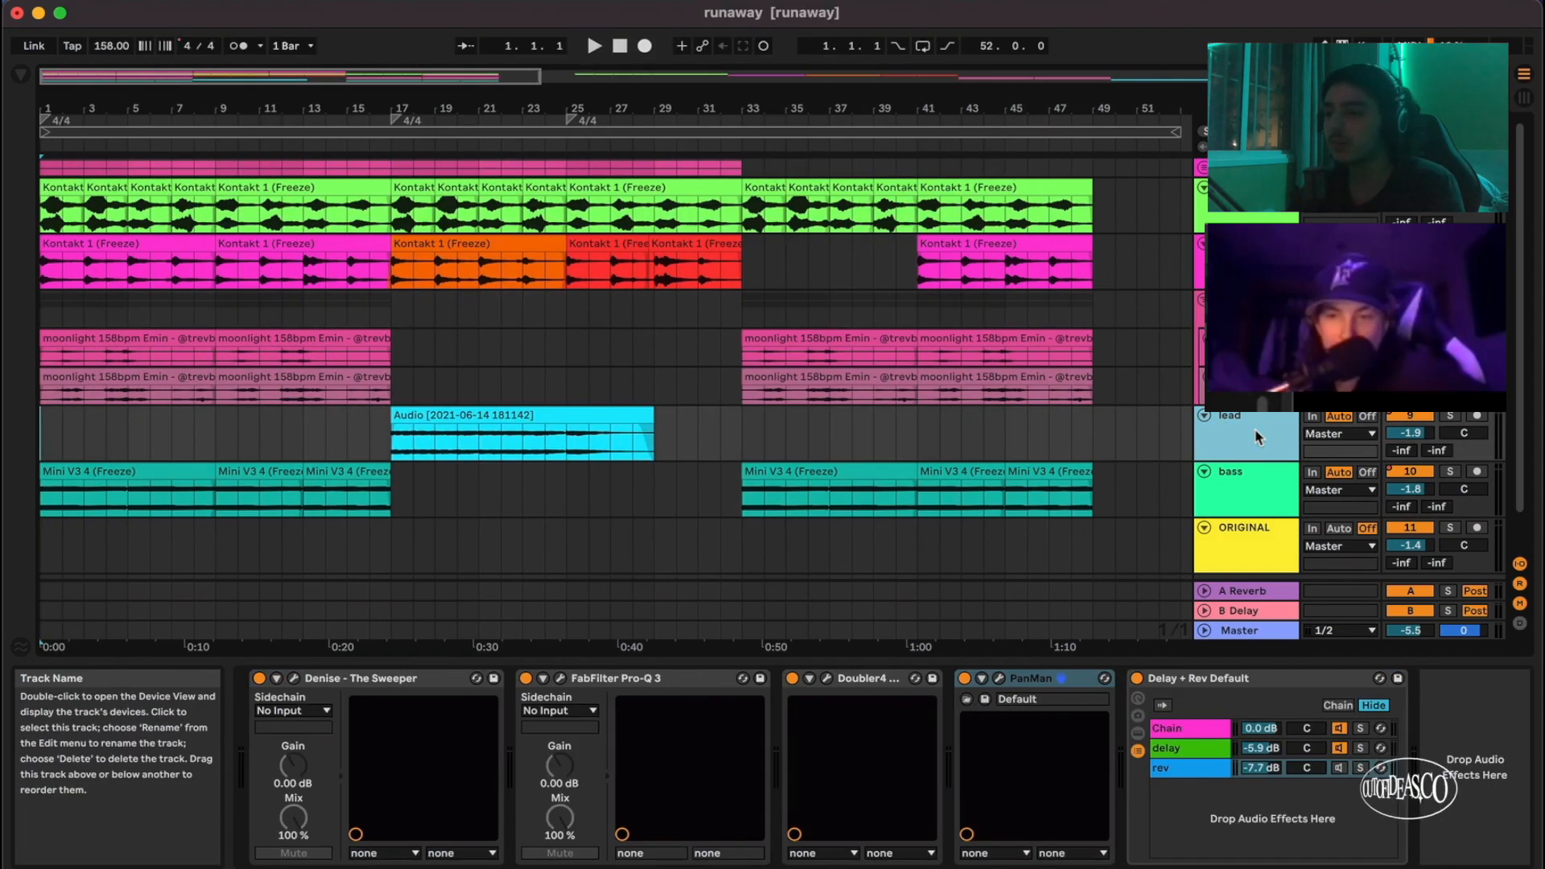
pyautogui.doubleClick(1245, 262)
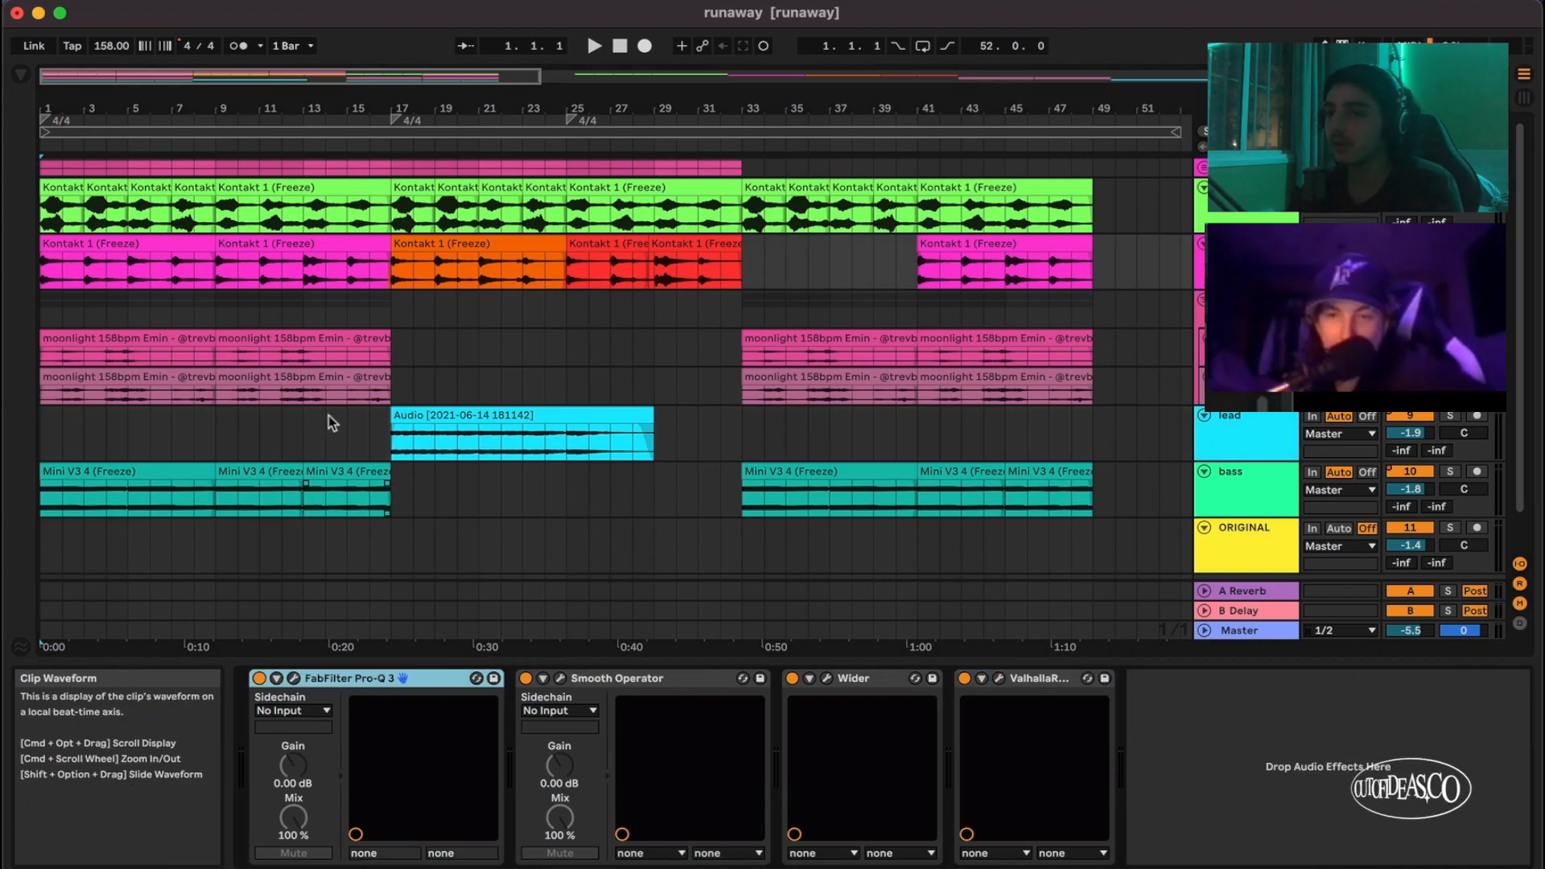
# Step: Review the FabFilter Pro-Q 3, Smooth Operator and Wider plug-in windows on the pink Kontakt 1 track, closing each one
pyautogui.scroll(2, 328, 415)
pyautogui.scroll(4, 306, 321)
pyautogui.hscroll(-3, 311, 324)
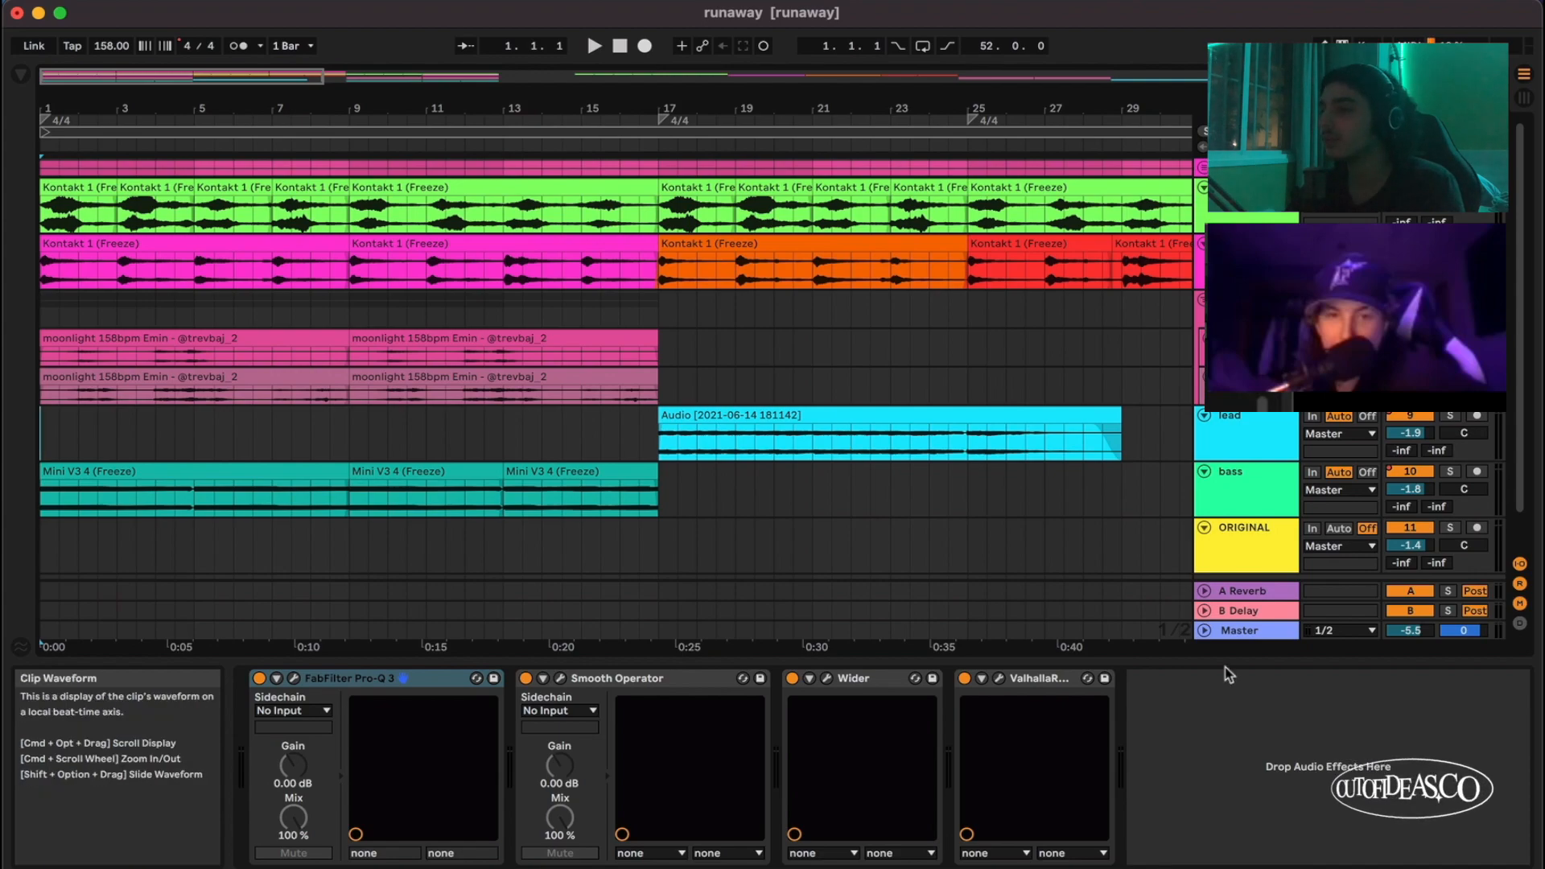
pyautogui.scroll(-1, 977, 350)
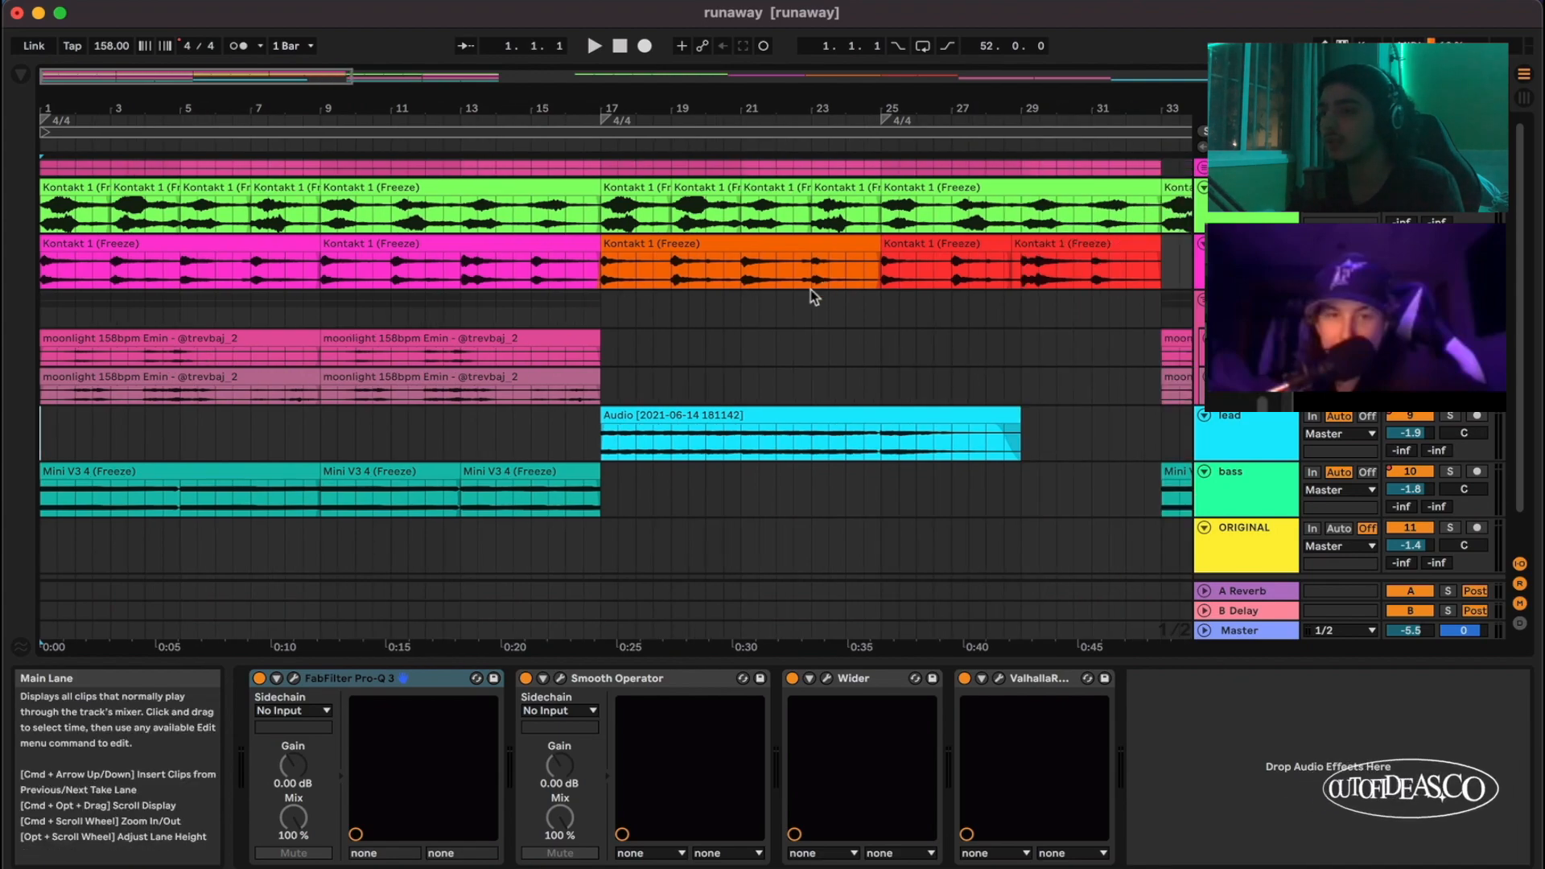
pyautogui.scroll(-1, 809, 288)
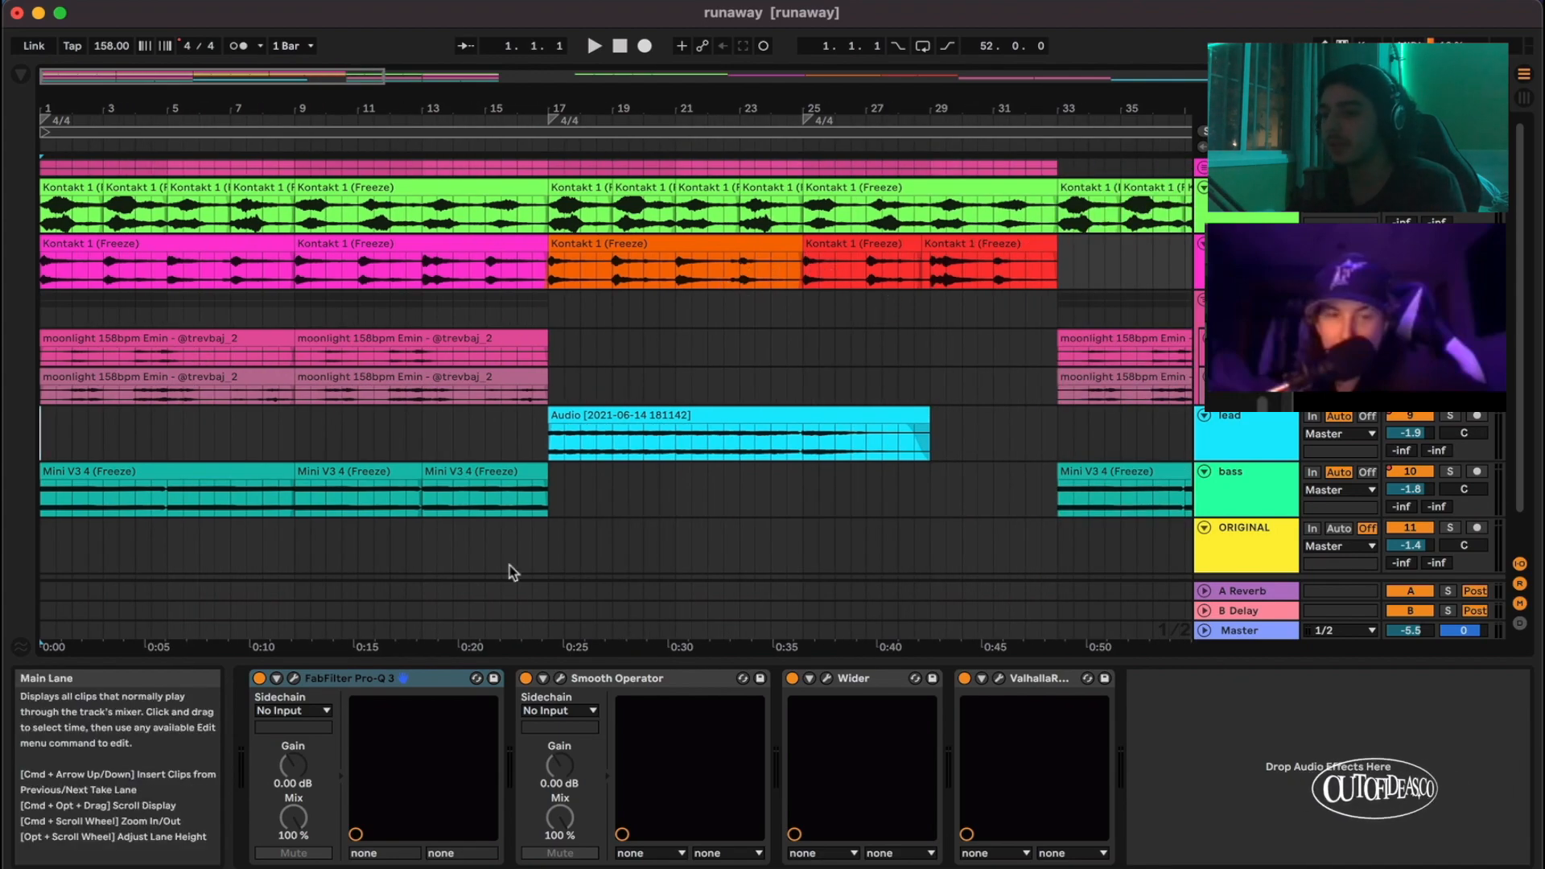
pyautogui.click(294, 678)
pyautogui.click(70, 70)
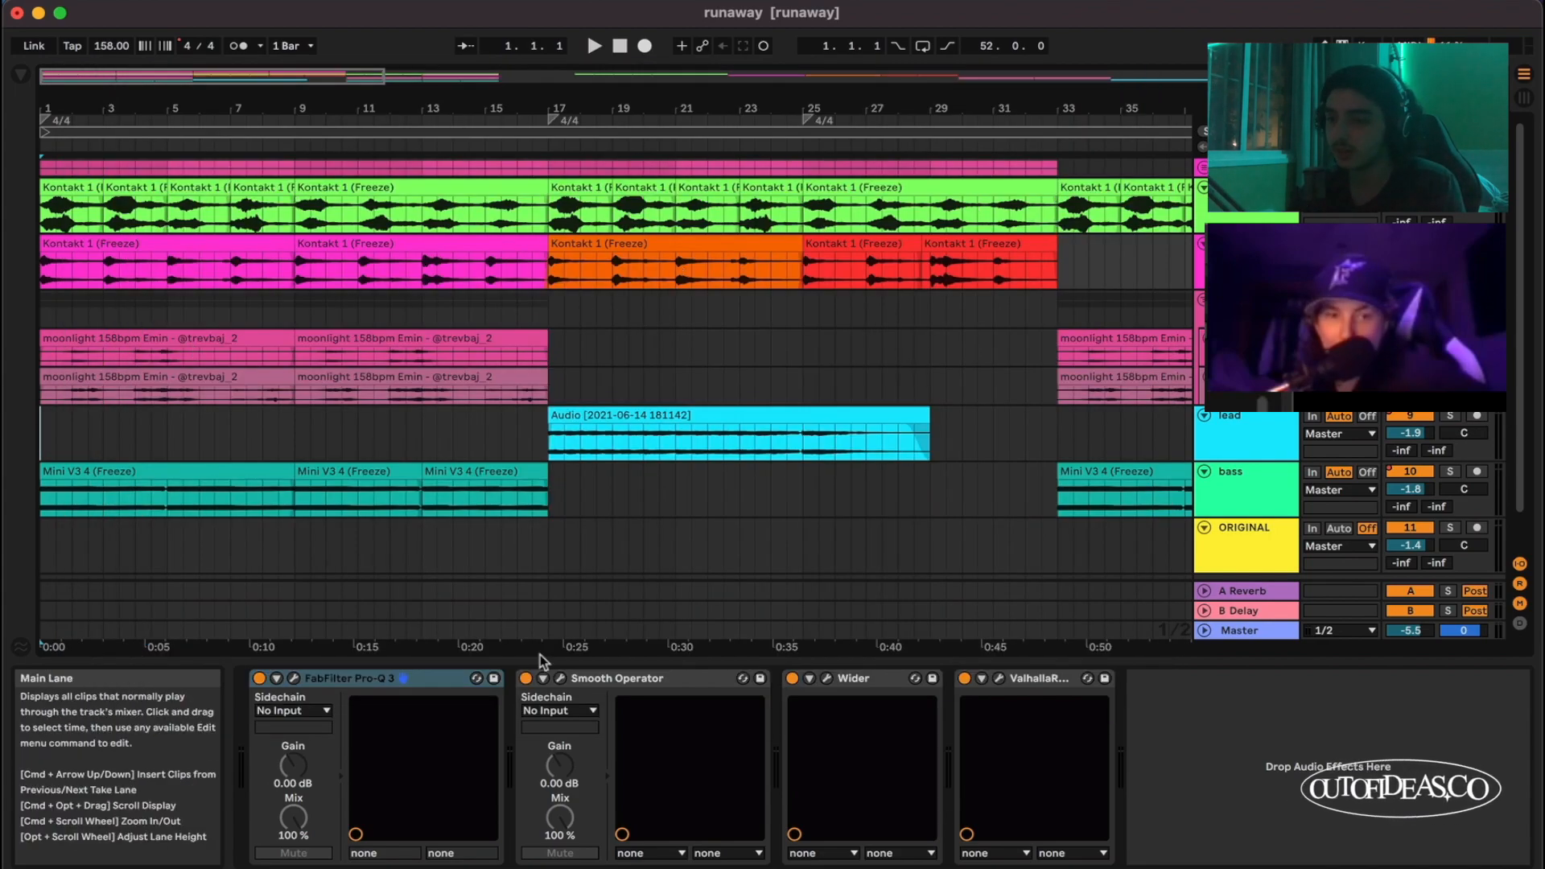
pyautogui.click(561, 678)
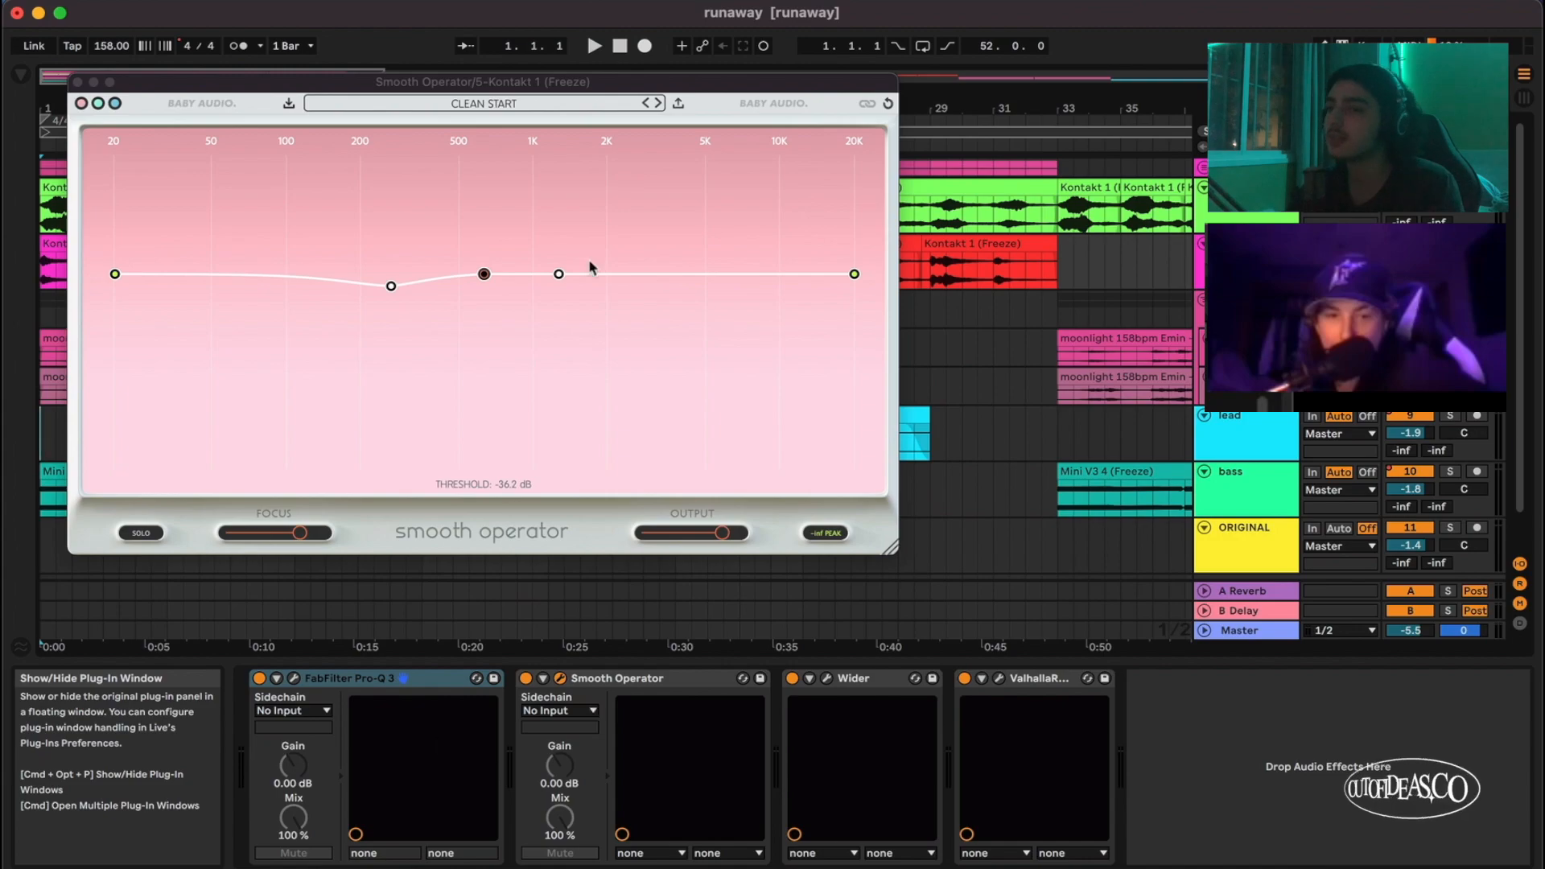
pyautogui.click(79, 82)
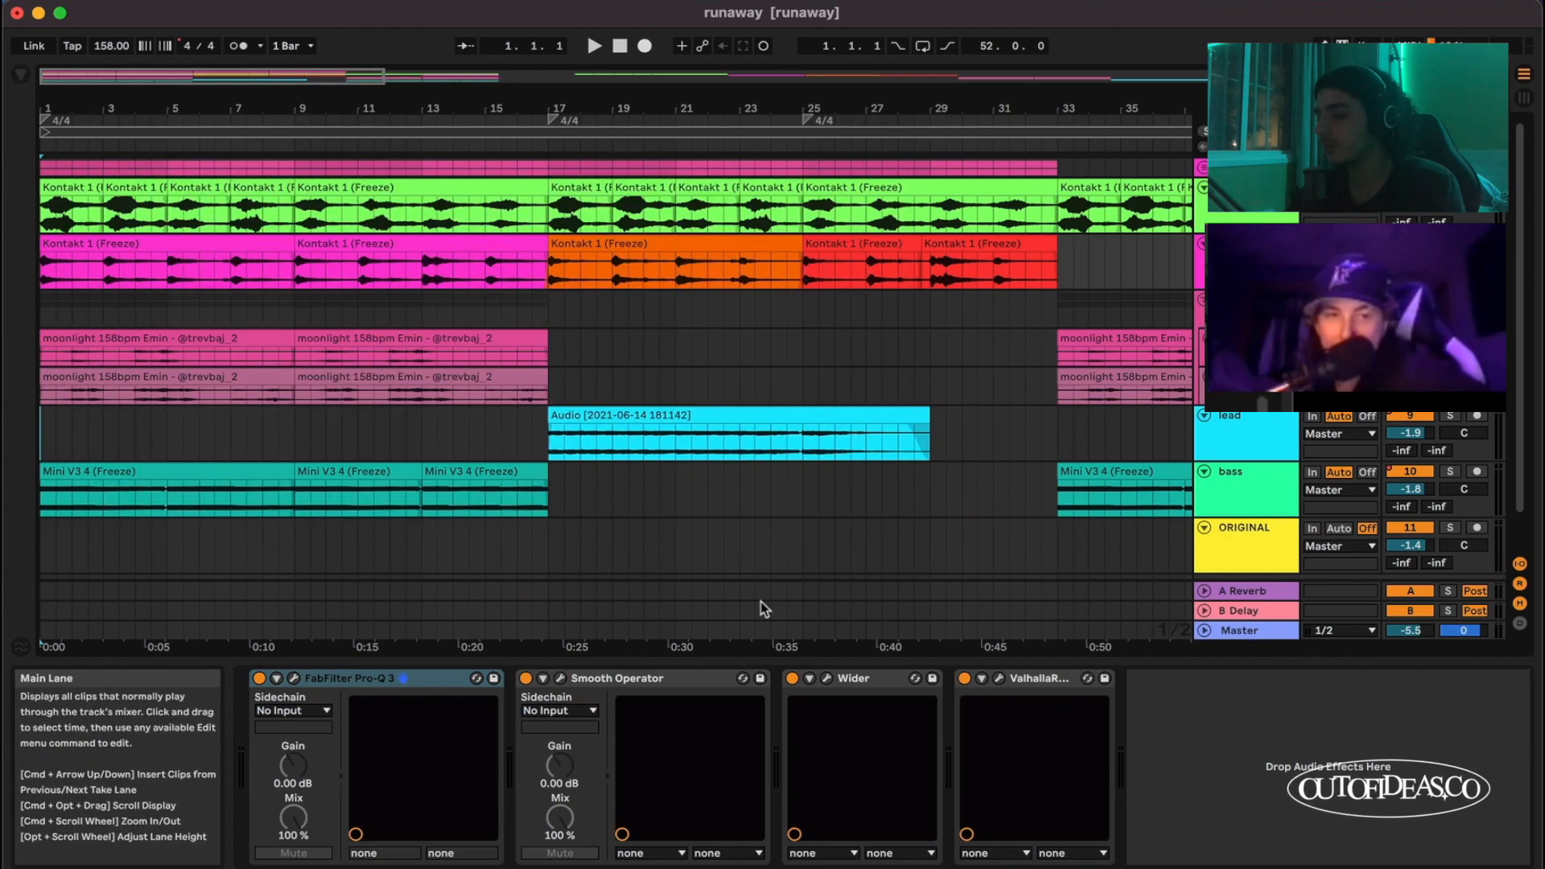
pyautogui.click(826, 678)
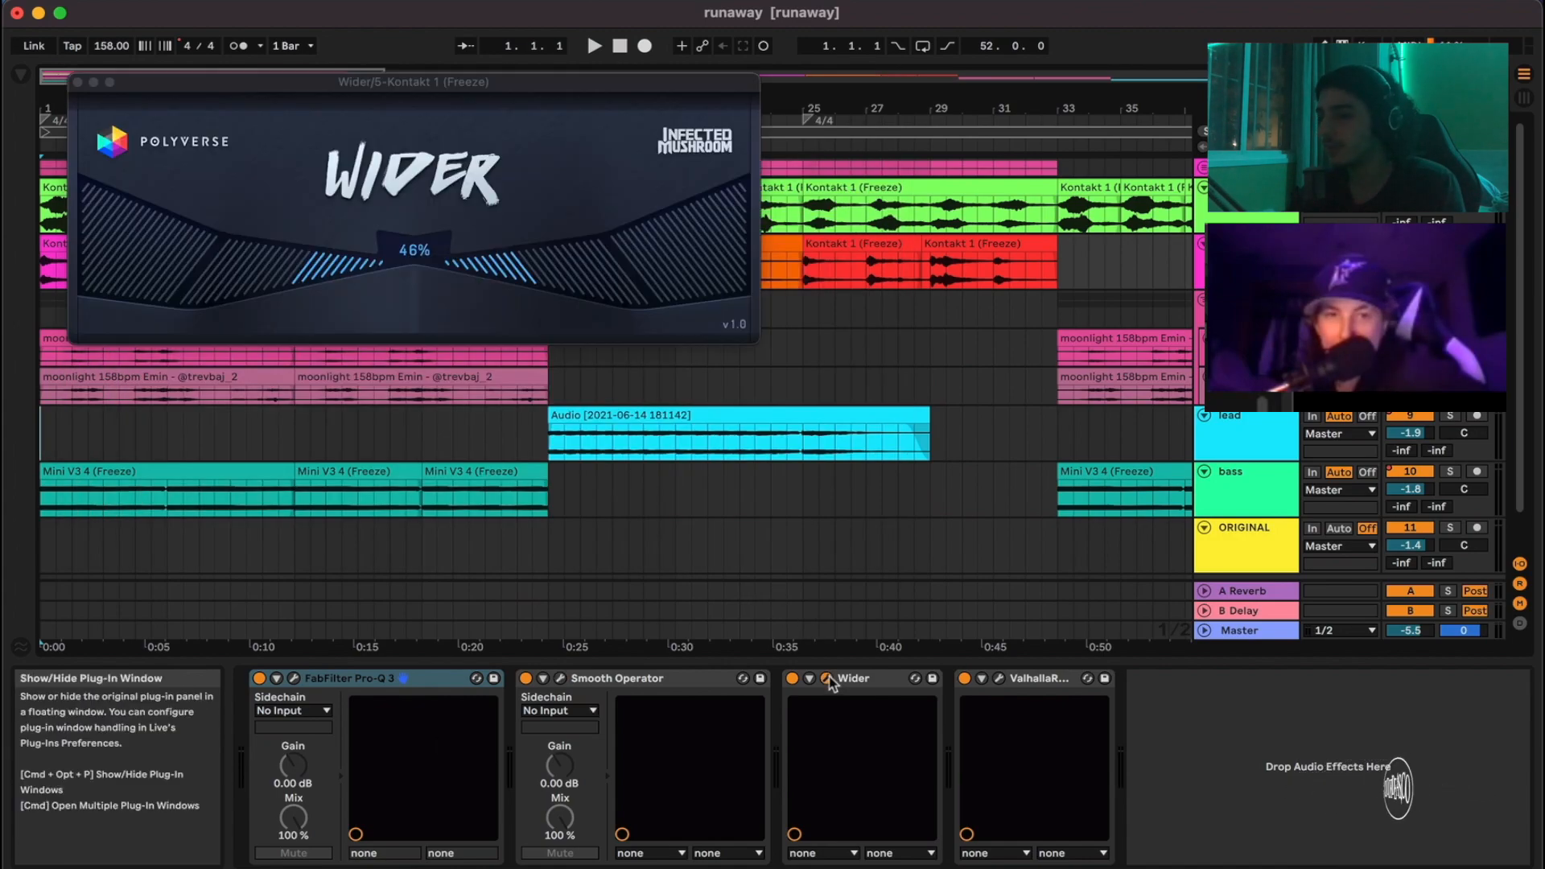
pyautogui.click(78, 82)
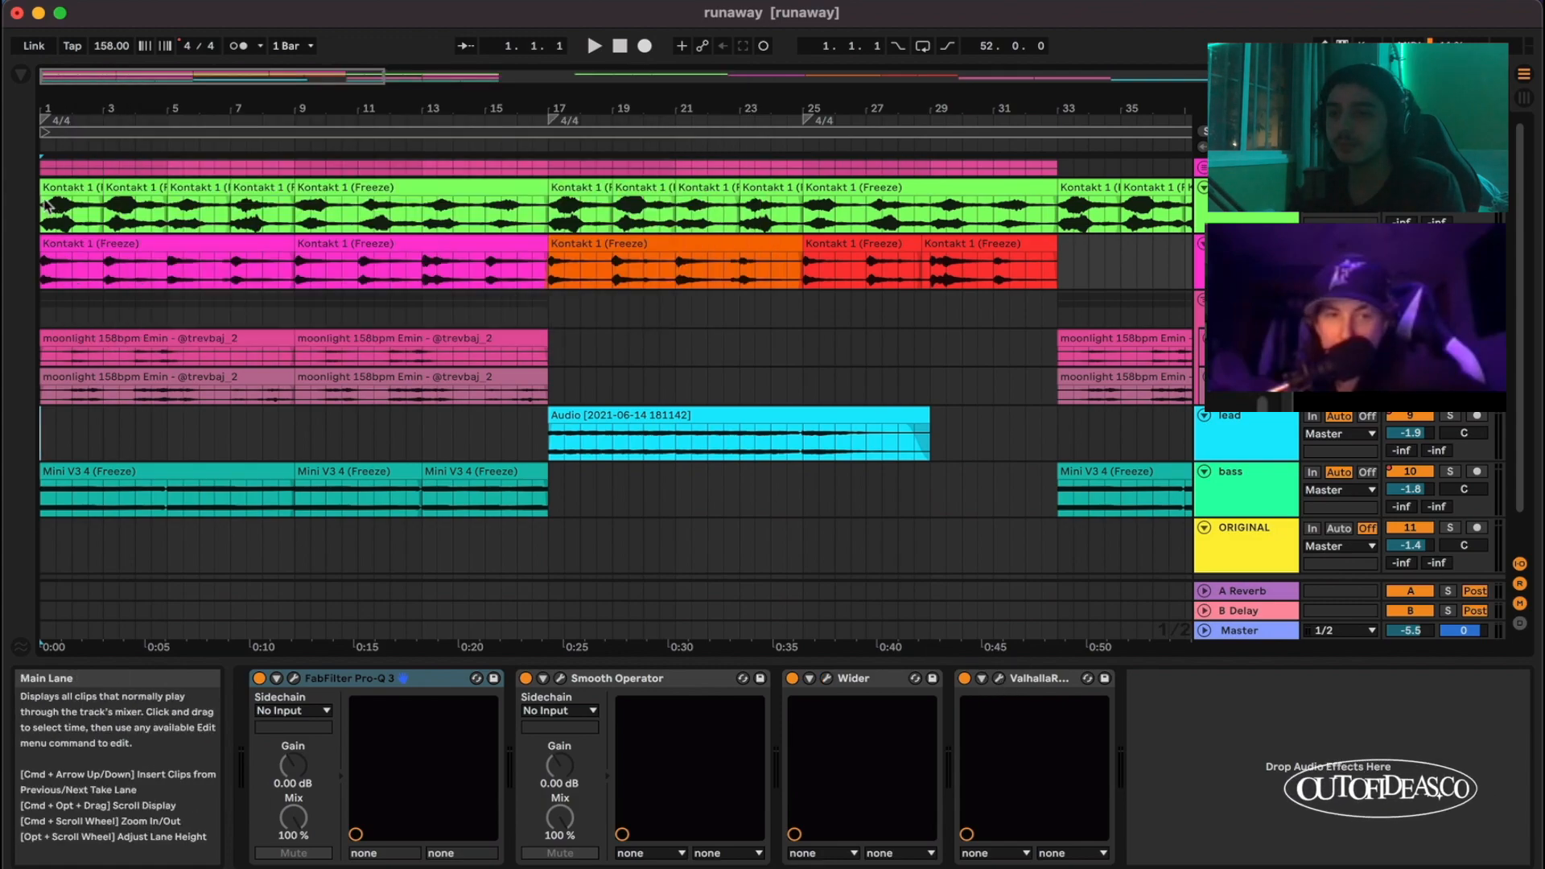
# Step: Show the green Kontakt 1 track's devices and go through Wider, Ghz Midside and the delay and rev chains of its effect rack
pyautogui.click(1211, 208)
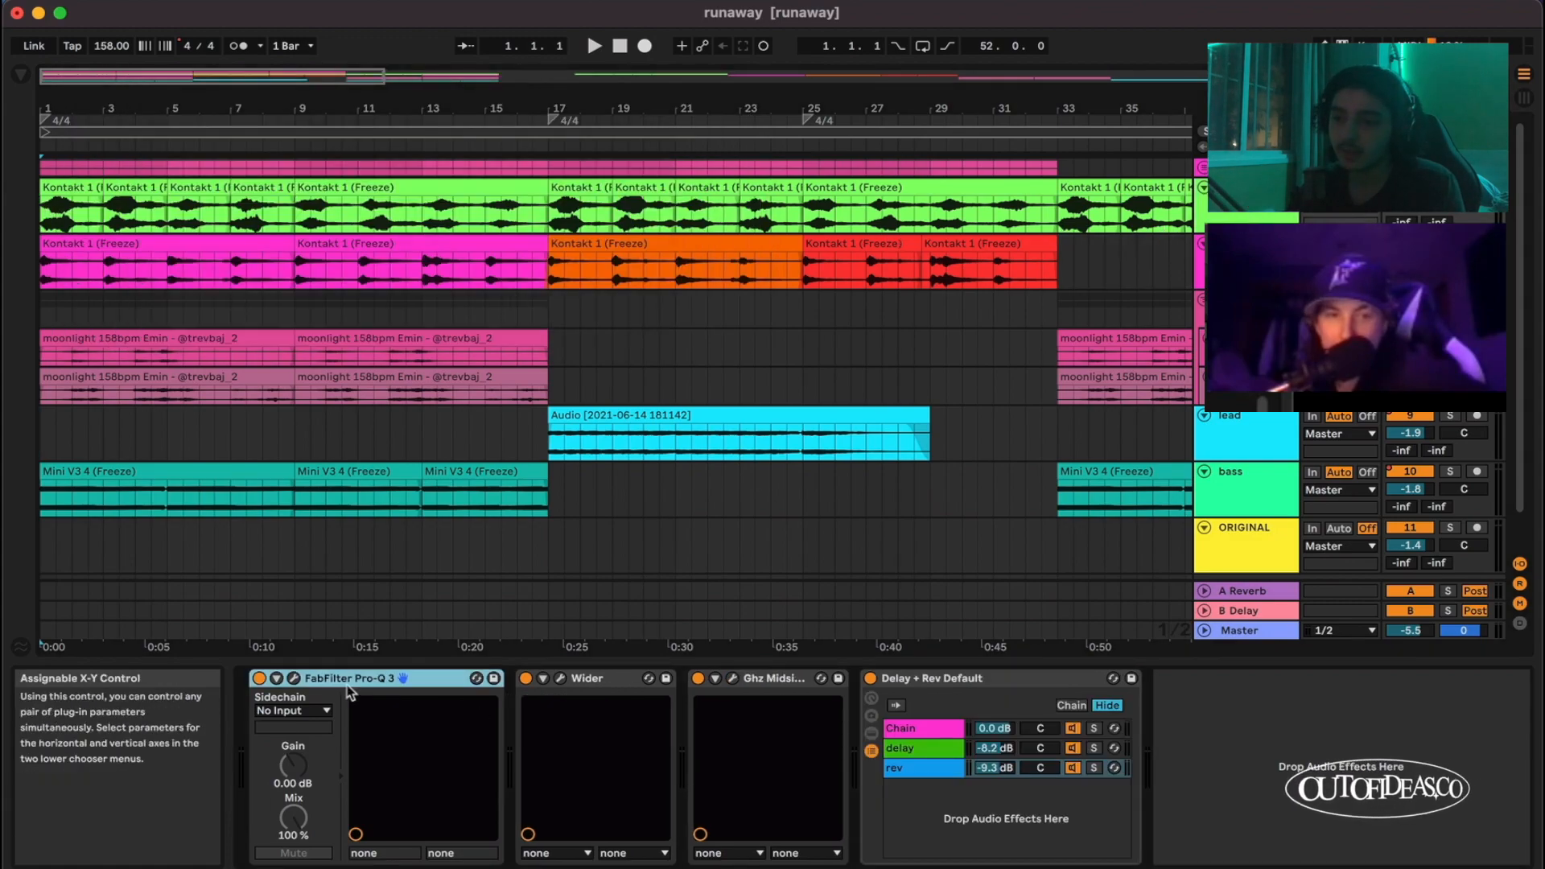
pyautogui.click(619, 678)
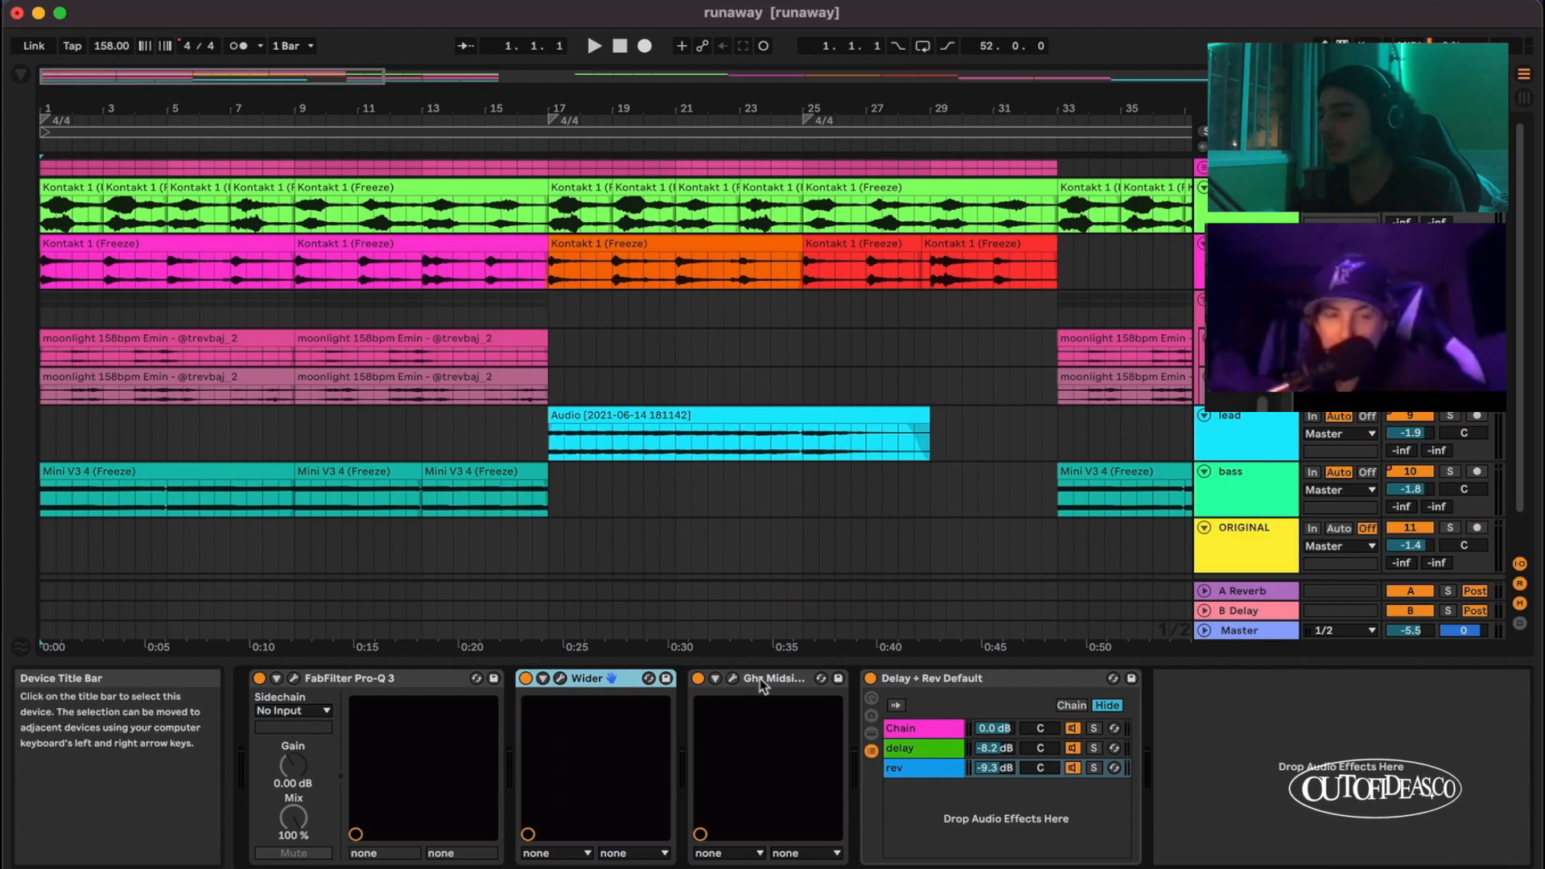
pyautogui.click(729, 677)
pyautogui.click(934, 767)
pyautogui.click(932, 746)
pyautogui.click(926, 767)
# Step: Select bars 49 to 57 from the green Kontakt 1 track to the bass track, and set the insert marker at bar 49 on bass
pyautogui.scroll(-5, 864, 523)
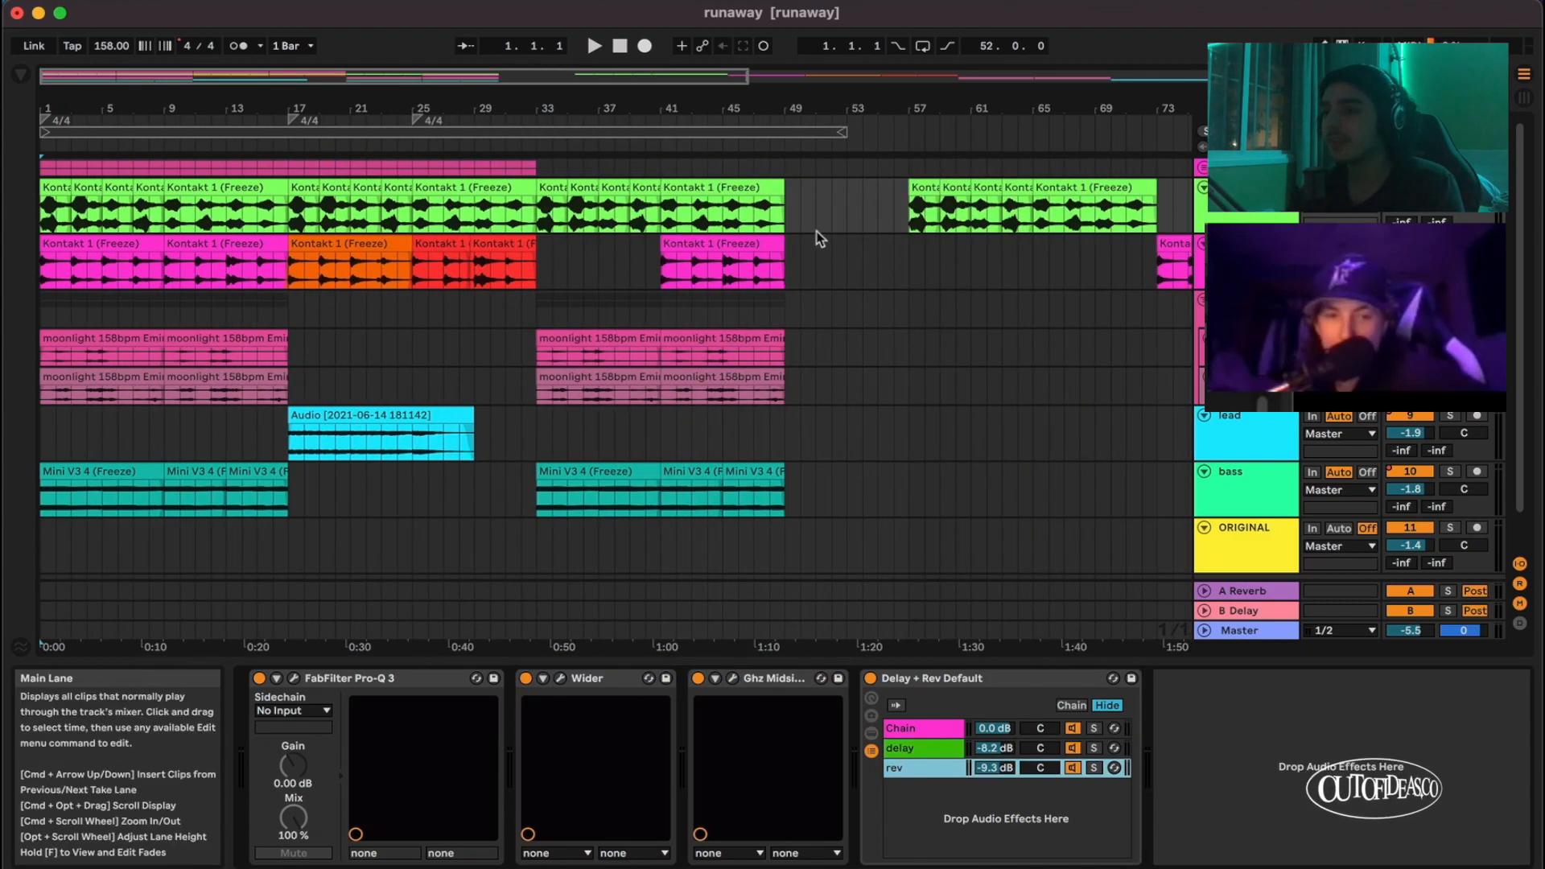
pyautogui.moveTo(901, 211)
pyautogui.mouseDown()
pyautogui.moveTo(817, 390)
pyautogui.moveTo(785, 506)
pyautogui.mouseUp()
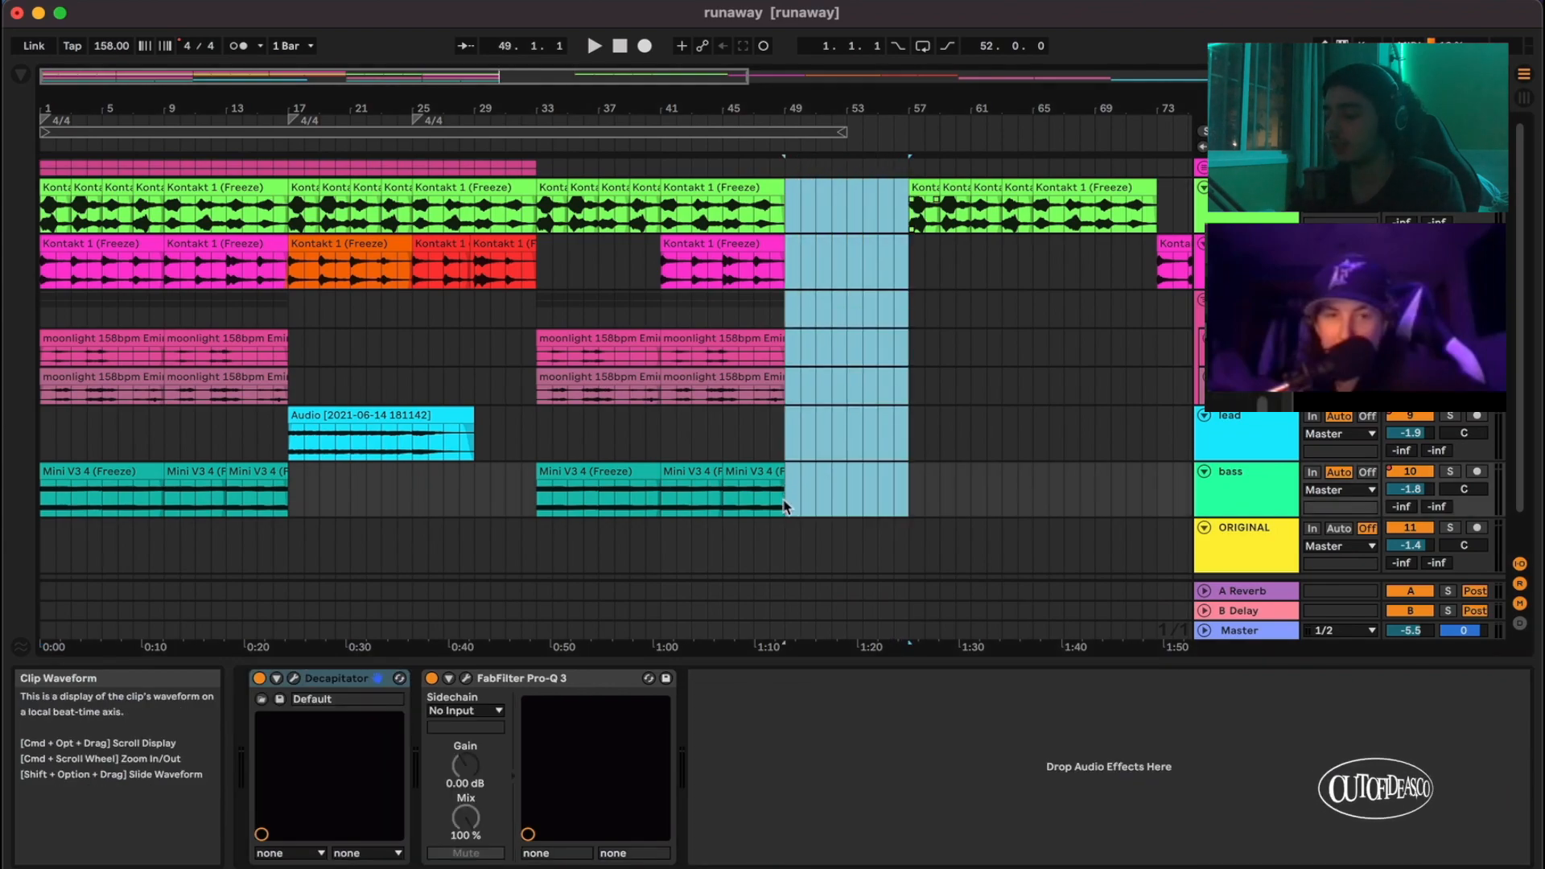
pyautogui.click(785, 505)
# Step: Select the arrangement back to bar 1 from the green Kontakt 1 track to bass, and set the insert marker at bar 1 on bass
pyautogui.scroll(3, 736, 440)
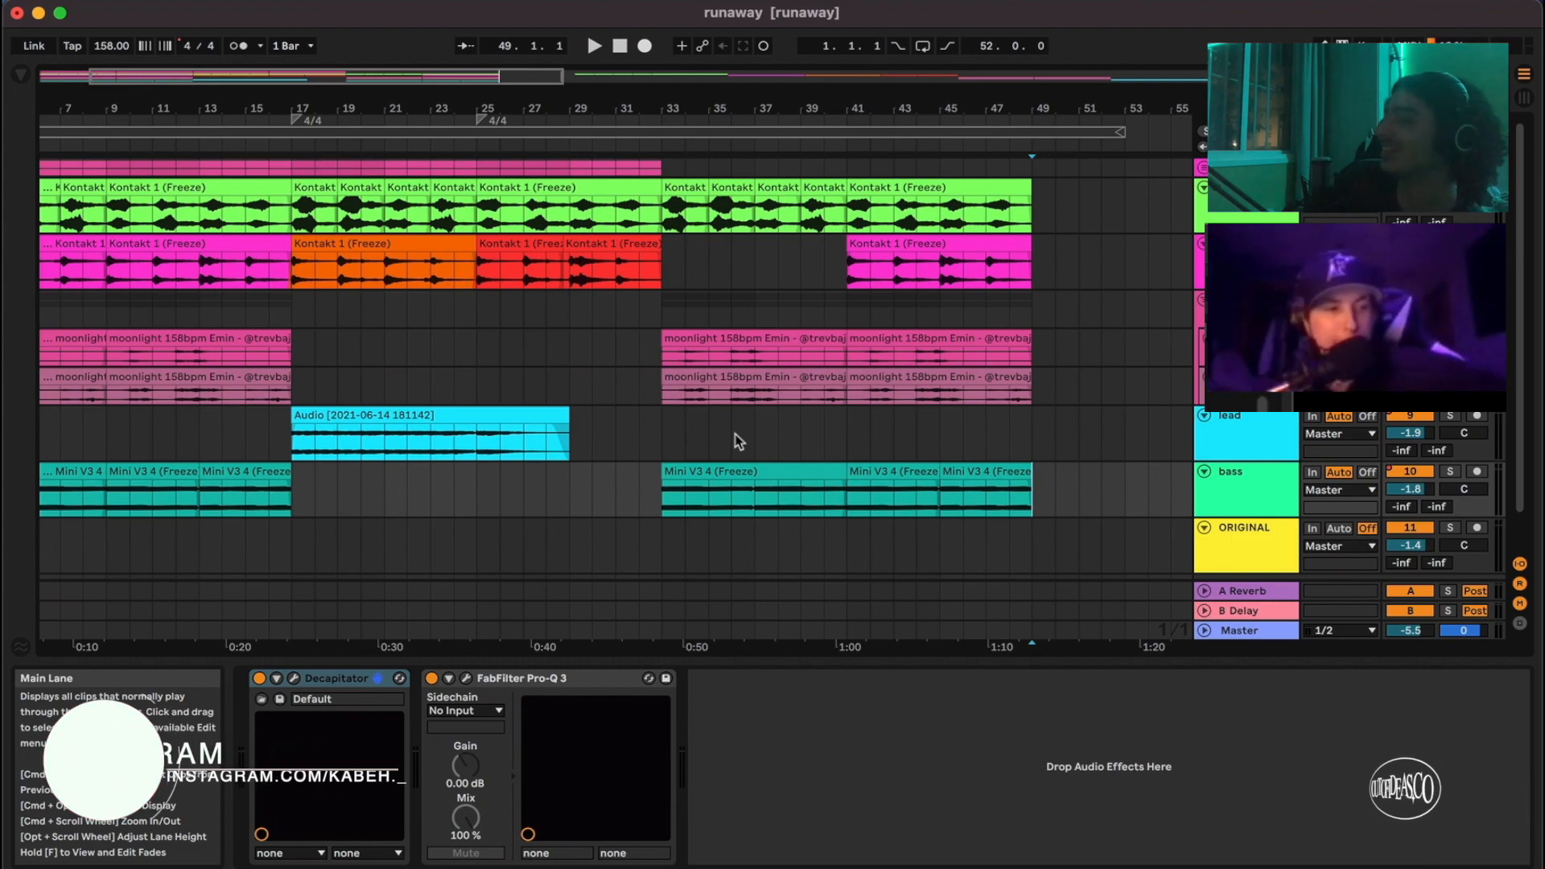
pyautogui.hscroll(-5, 738, 441)
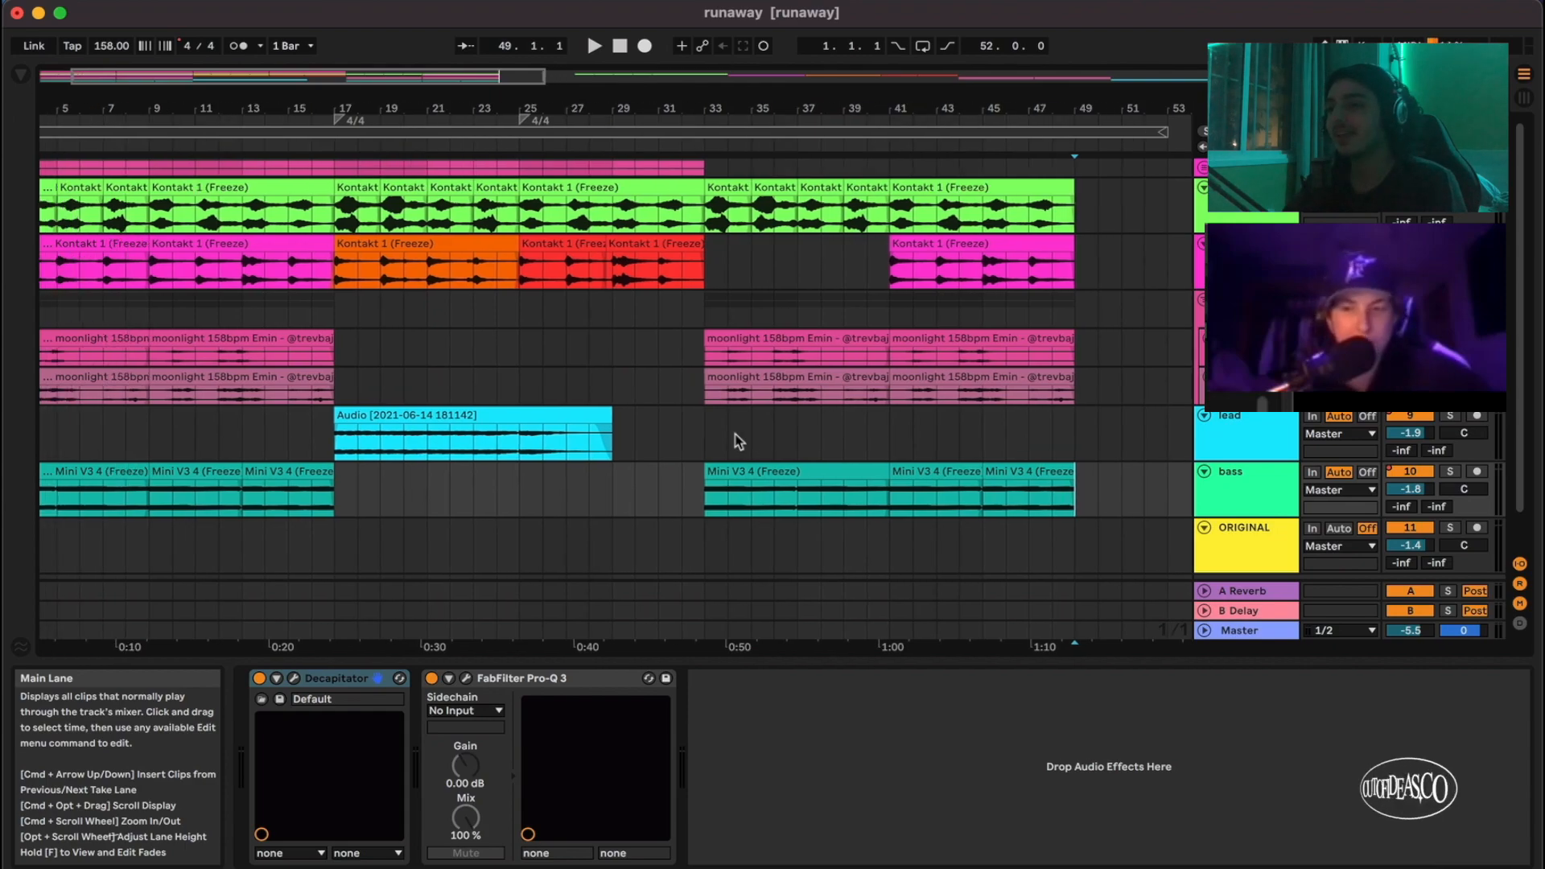
pyautogui.moveTo(1161, 206)
pyautogui.mouseDown()
pyautogui.moveTo(1034, 282)
pyautogui.moveTo(51, 531)
pyautogui.moveTo(42, 508)
pyautogui.mouseUp()
pyautogui.click(43, 508)
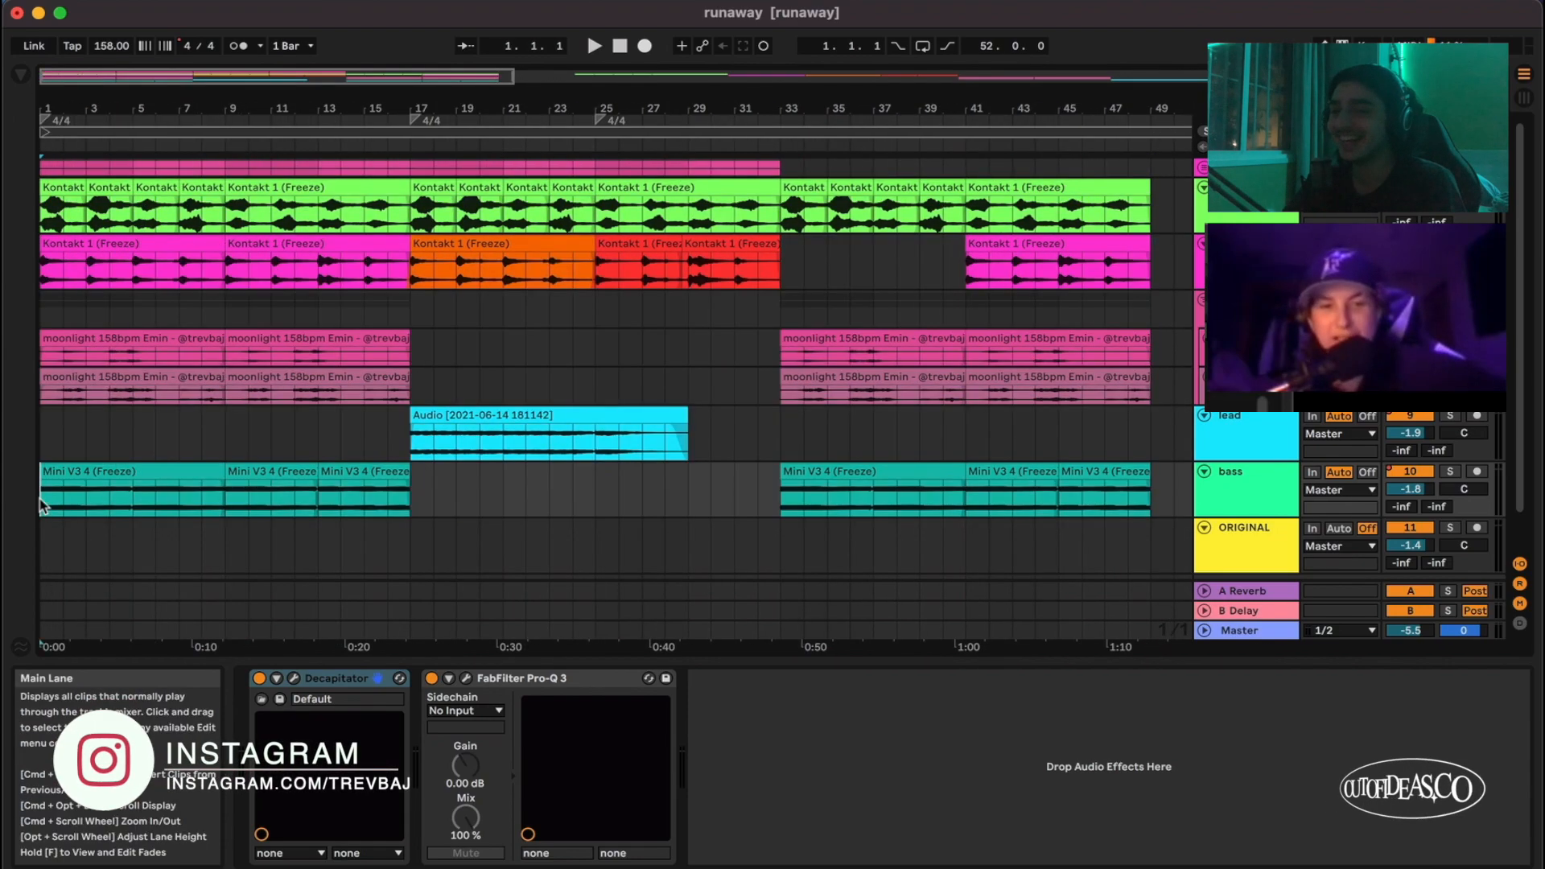